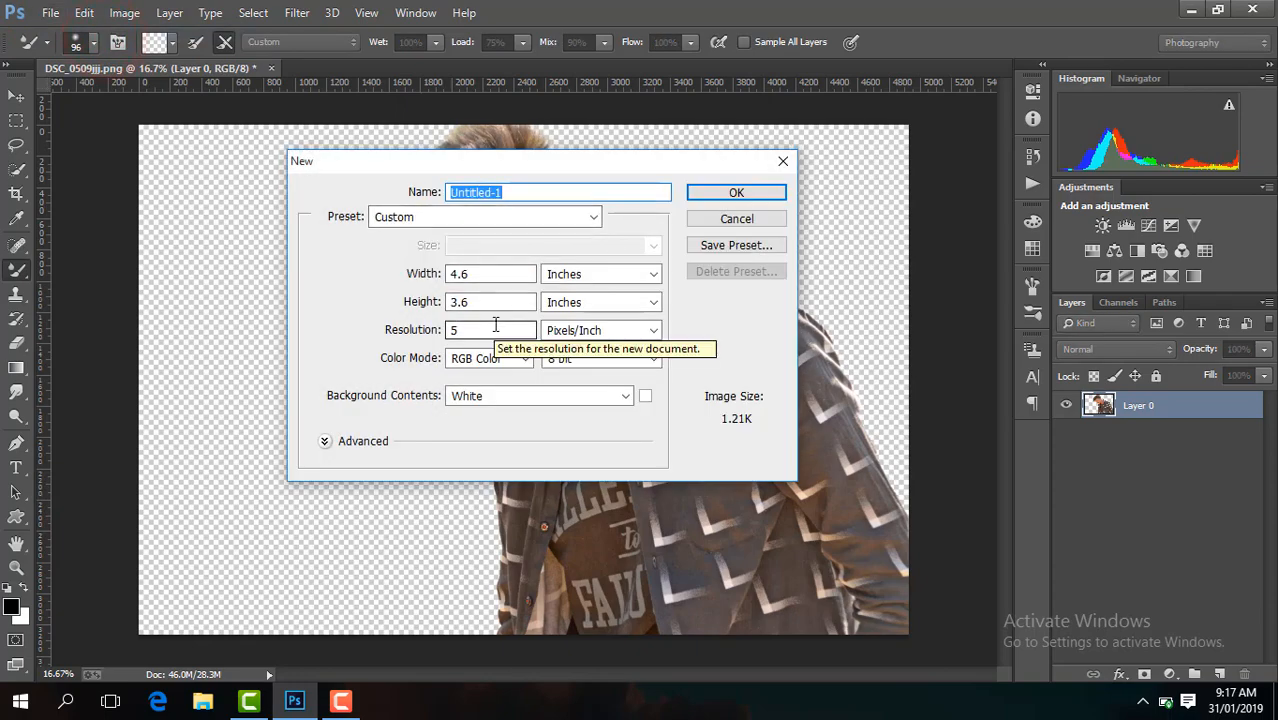
- Create a new 4.6 × 3.6 inch white document at 5 pixels/inch and dock its floating window beside the open photo
{"action": "left_click", "coordinate": [750, 191]}
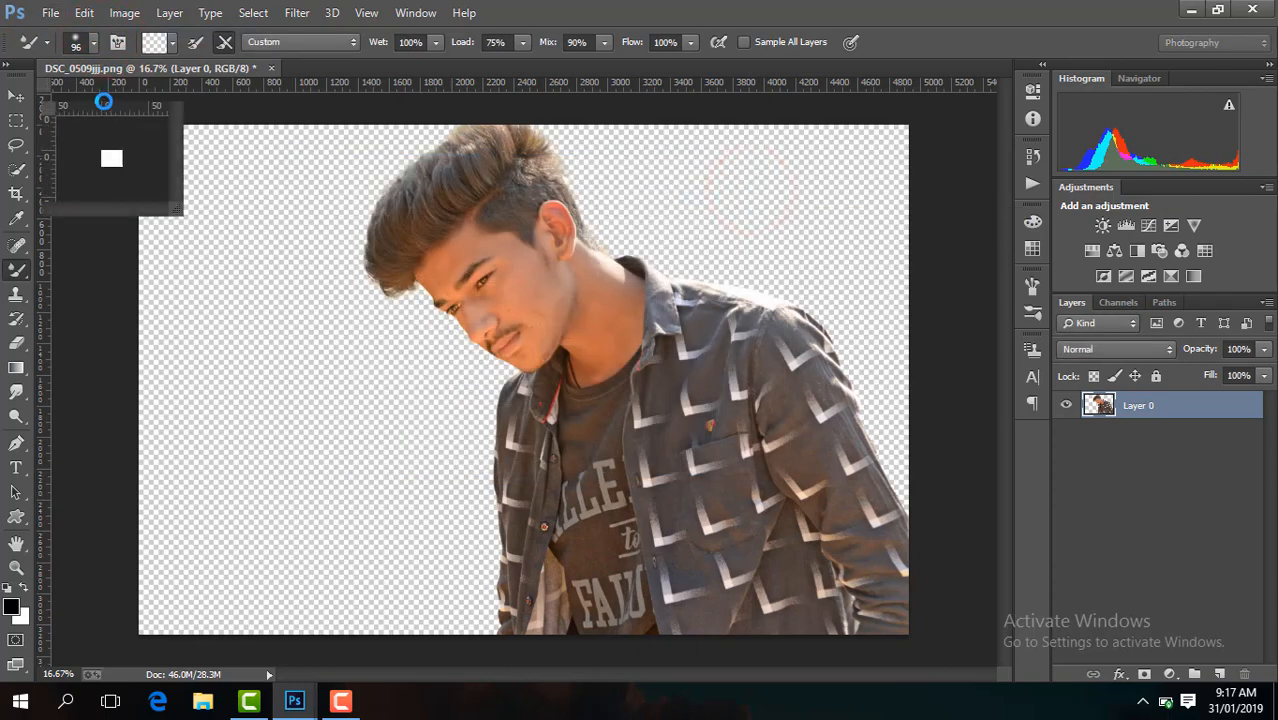
{"action": "left_click", "coordinate": [103, 101]}
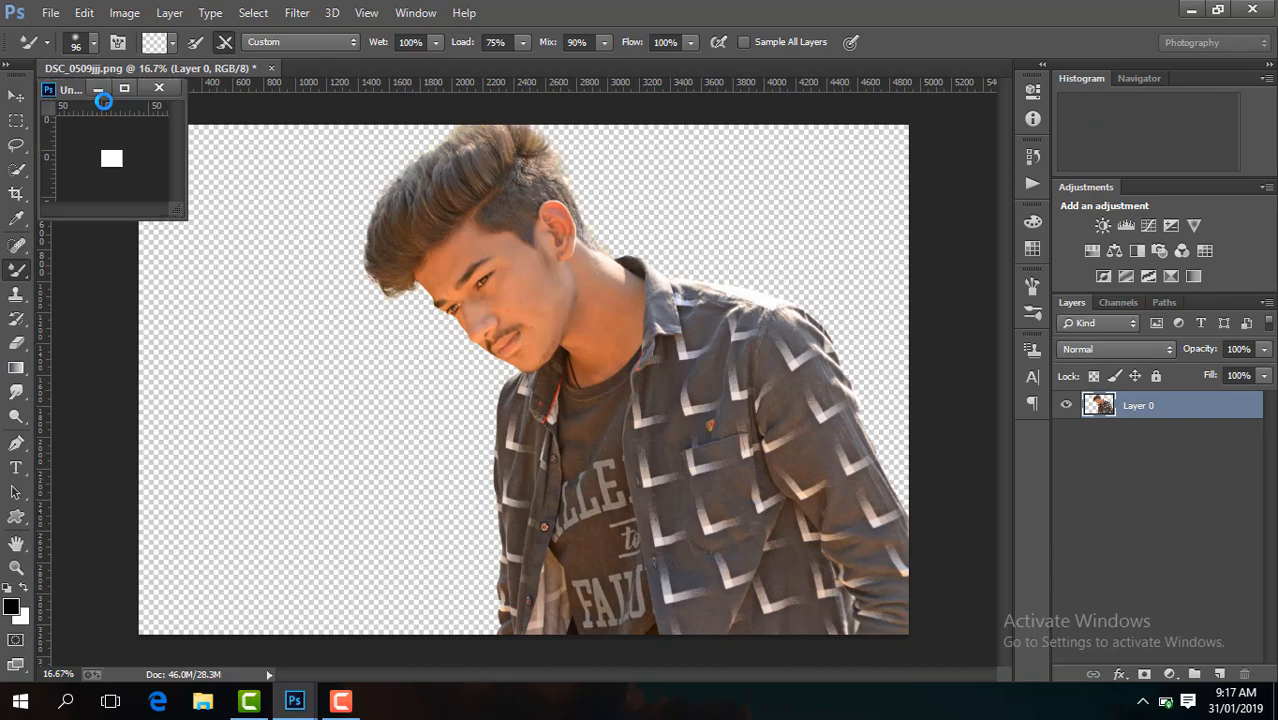
{"action": "left_click_drag", "start_coordinate": [67, 89], "coordinate": [348, 76]}
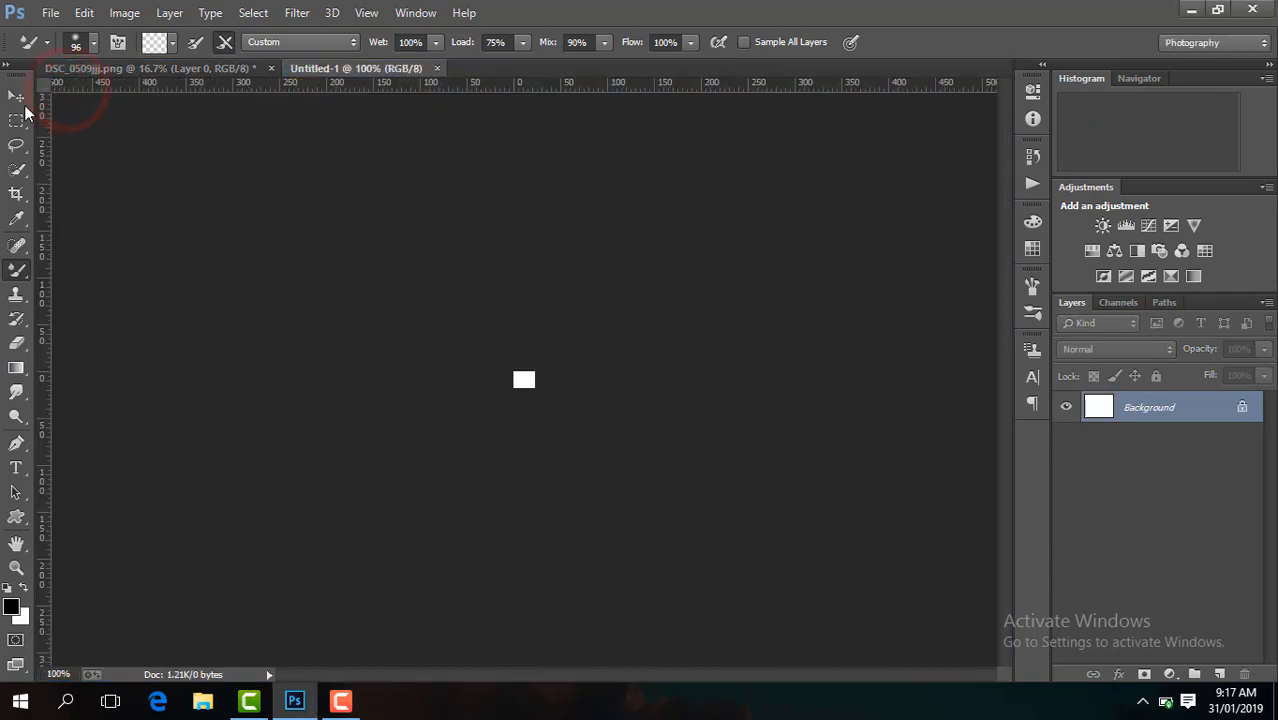
- Enlarge the blank document's canvas with the Crop tool to about 690 × 500 pixels
{"action": "left_click", "coordinate": [16, 194]}
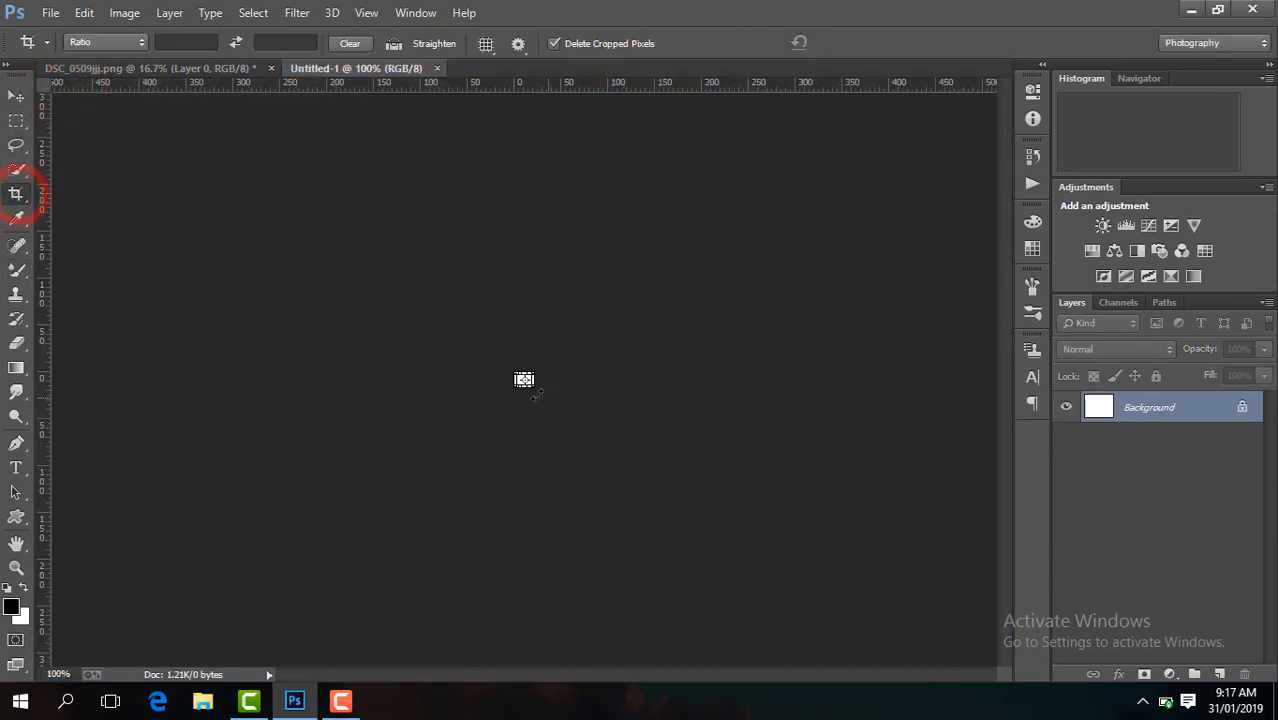
{"action": "left_click_drag", "start_coordinate": [524, 380], "coordinate": [852, 616]}
{"action": "left_click", "coordinate": [863, 42]}
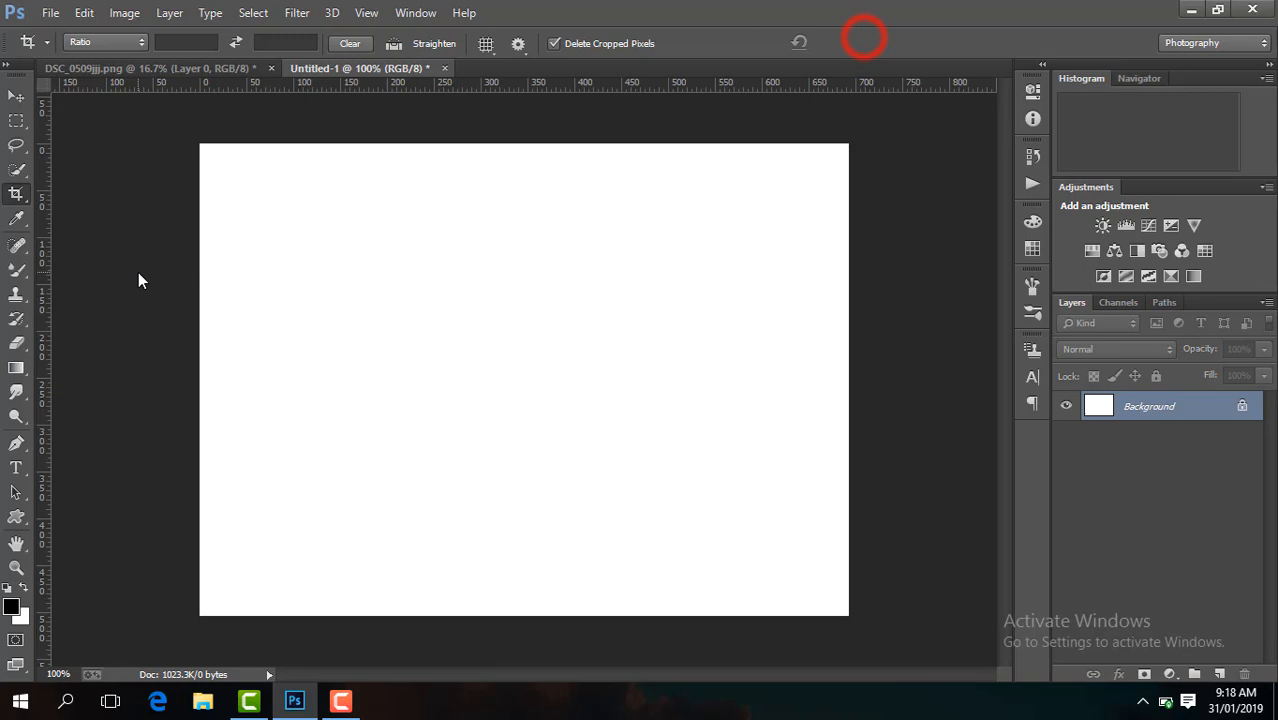
- Fill the enlarged white canvas with the black foreground colour using the Paint Bucket
{"action": "left_click", "coordinate": [16, 370]}
{"action": "left_click", "coordinate": [77, 386]}
{"action": "left_click", "coordinate": [414, 328]}
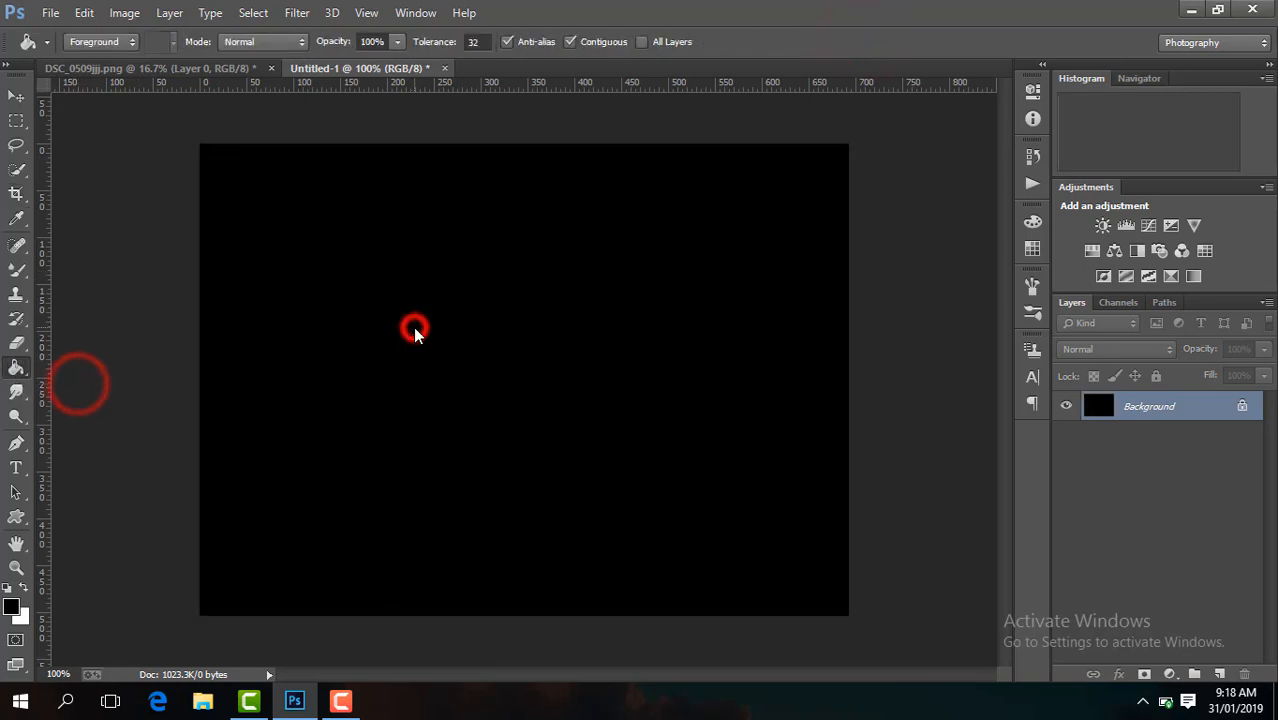
- Bring the black background into DSC_0509jjj.png, scaled up about 725% to cover the canvas and placed beneath the portrait layer
{"action": "left_click", "coordinate": [15, 93]}
{"action": "left_click_drag", "start_coordinate": [302, 194], "coordinate": [384, 270]}
{"action": "left_click_drag", "start_coordinate": [450, 313], "coordinate": [864, 652]}
{"action": "left_click_drag", "start_coordinate": [866, 127], "coordinate": [924, 94]}
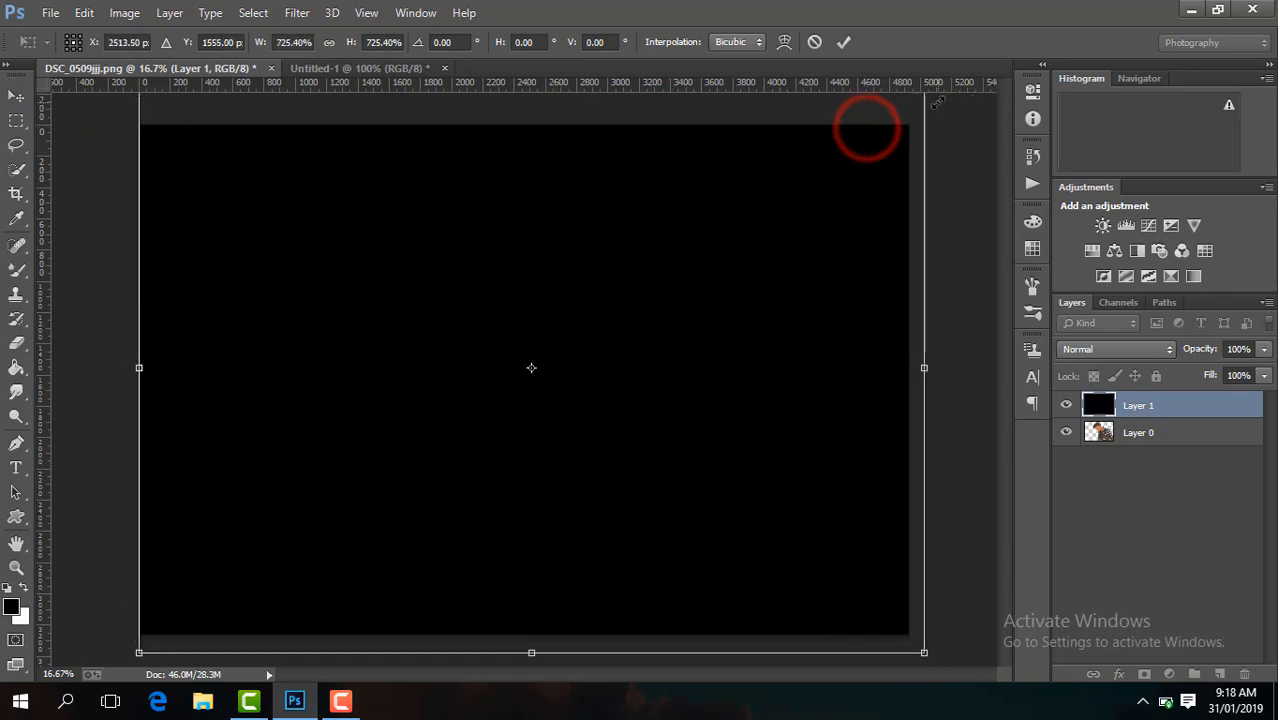
{"action": "left_click", "coordinate": [846, 41]}
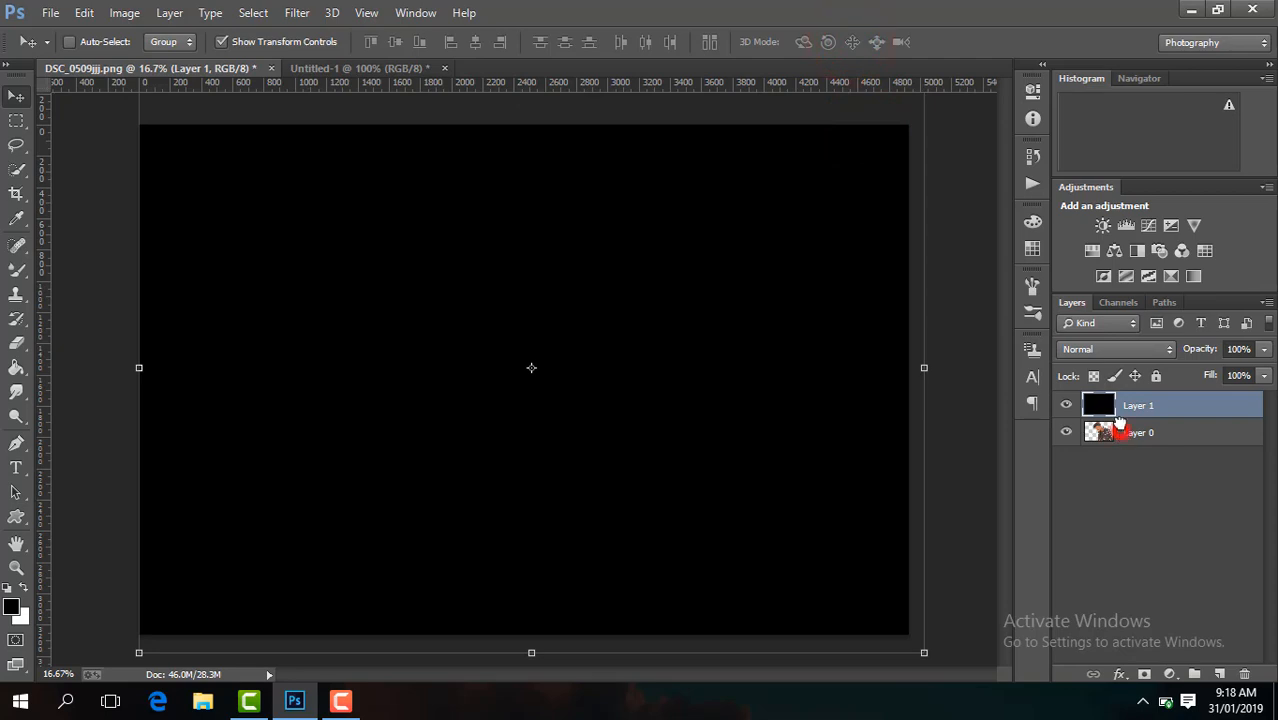
{"action": "left_click_drag", "start_coordinate": [1119, 422], "coordinate": [1119, 400]}
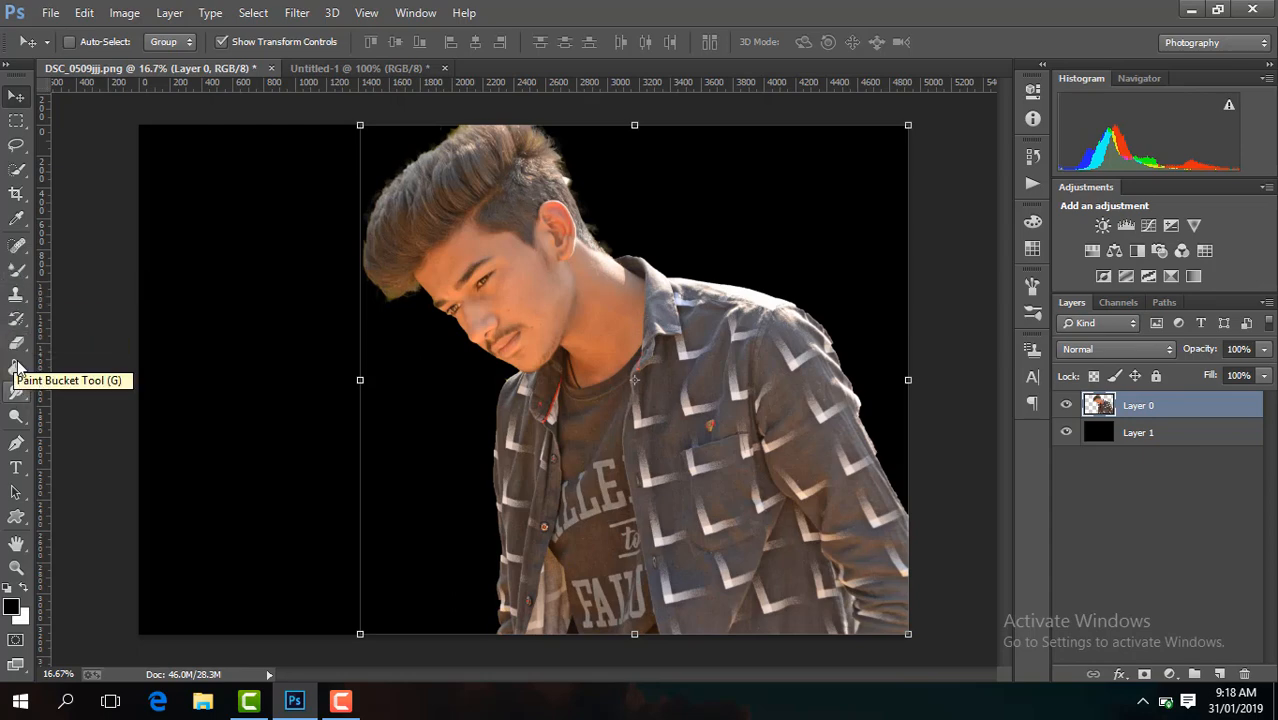
- Erase the leftover background fringe beside the front of the shirt and behind the neck on Layer 0
{"action": "left_click", "coordinate": [16, 342]}
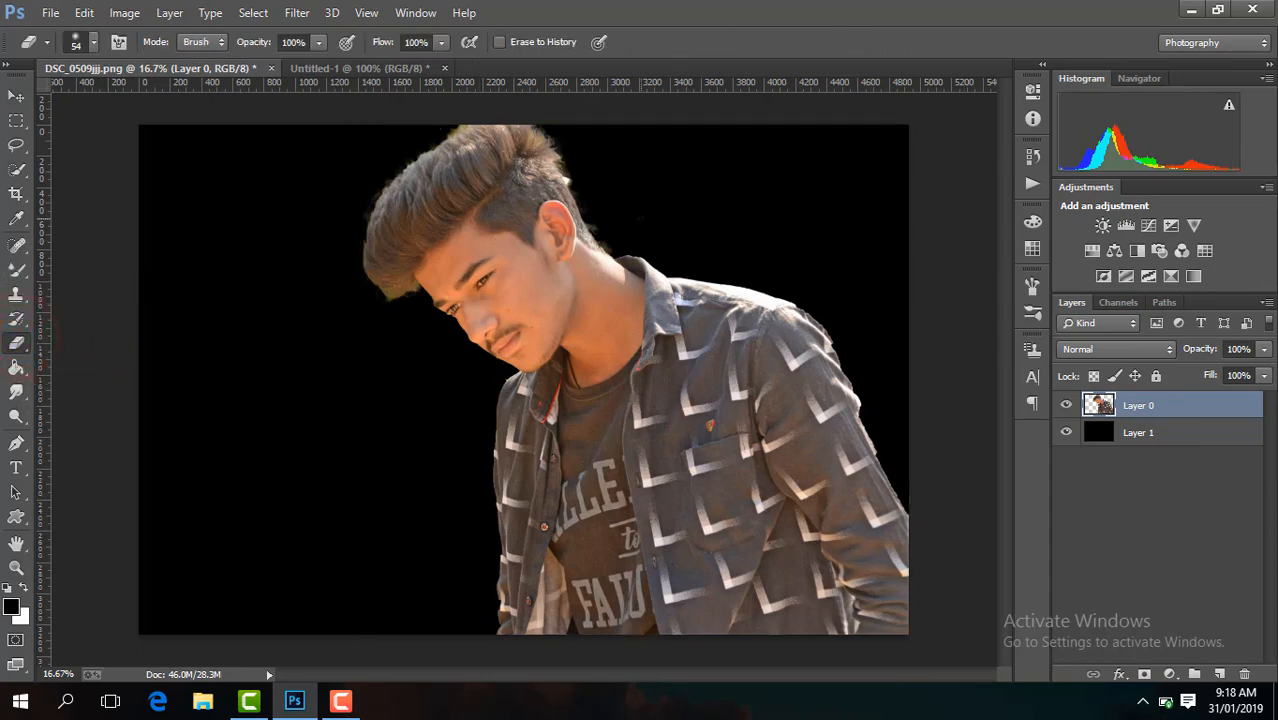
{"action": "key", "text": "ctrl+plus"}
{"action": "key", "text": "ctrl+plus"}
{"action": "key", "text": "ctrl+plus"}
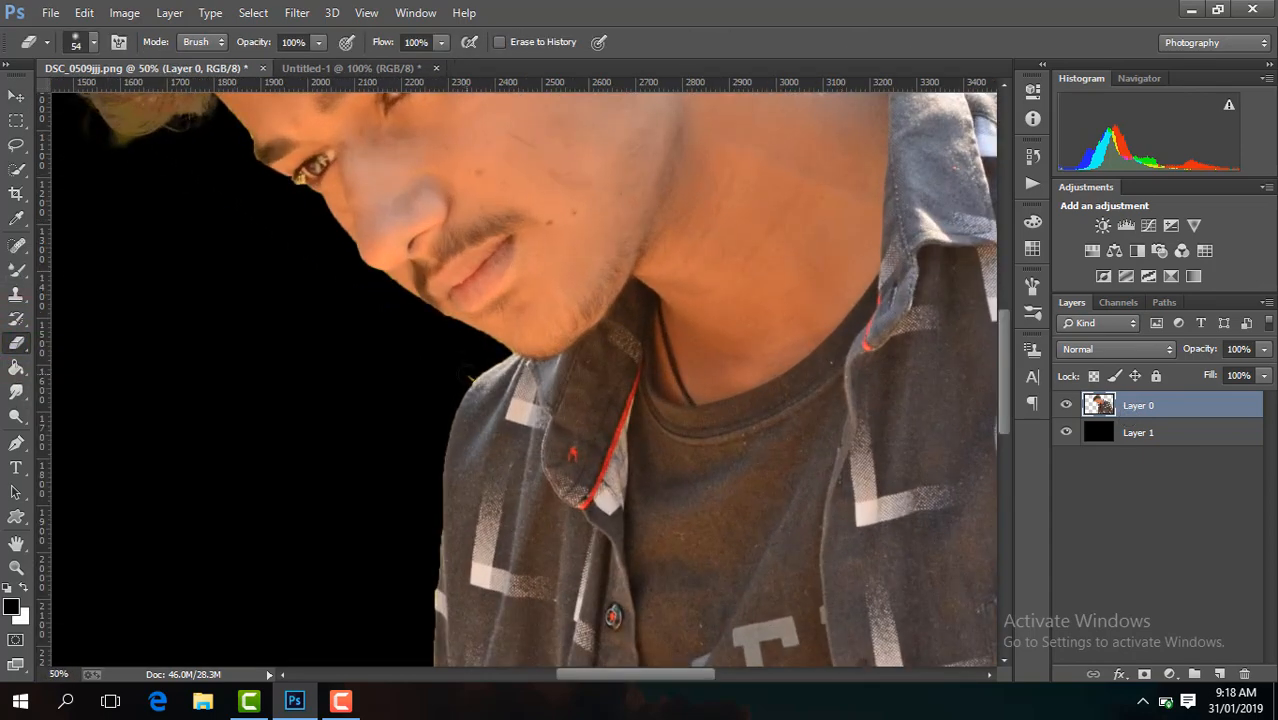
{"action": "left_click", "coordinate": [465, 375]}
{"action": "left_click_drag", "start_coordinate": [696, 672], "coordinate": [759, 672]}
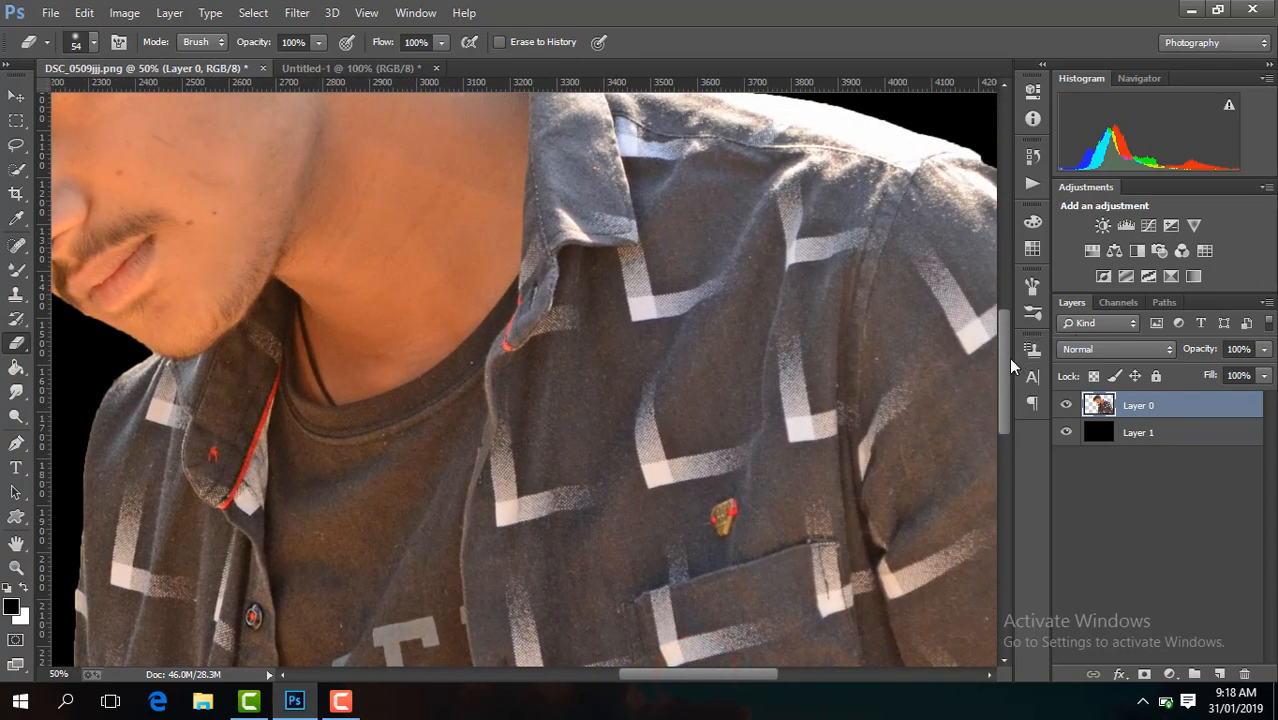
{"action": "left_click_drag", "start_coordinate": [1004, 365], "coordinate": [1003, 295]}
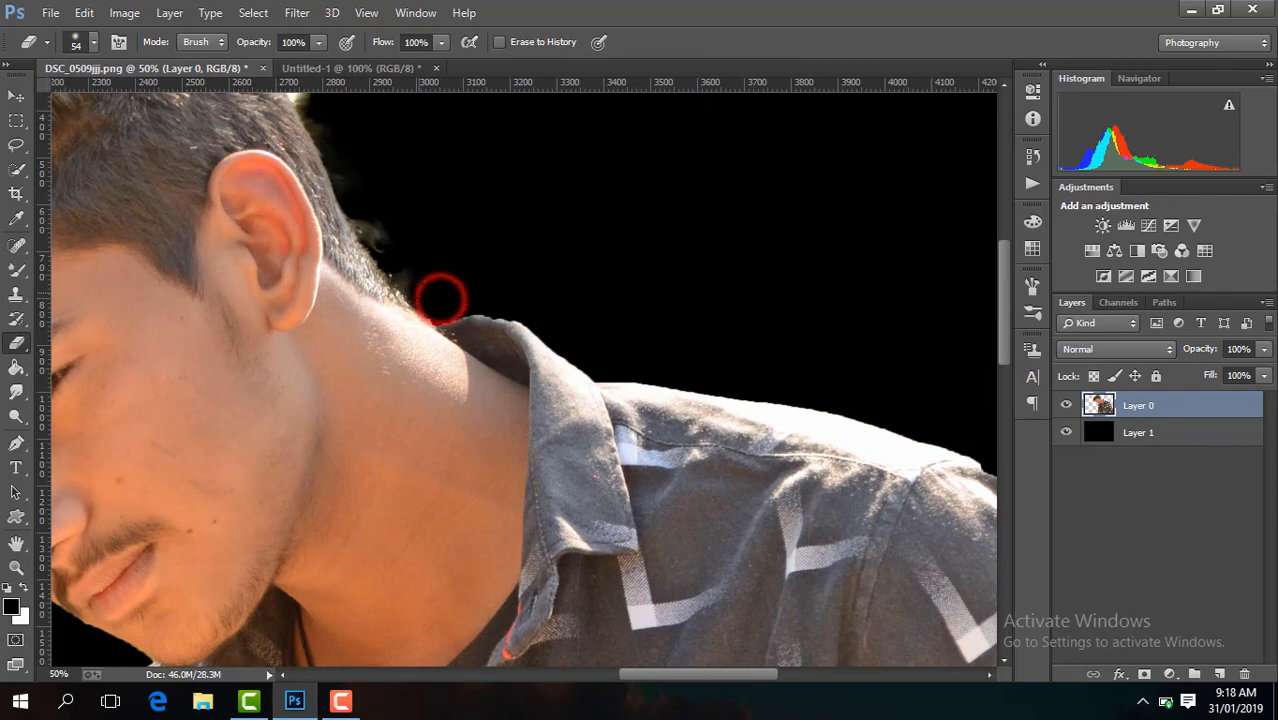
{"action": "left_click_drag", "start_coordinate": [441, 298], "coordinate": [442, 284]}
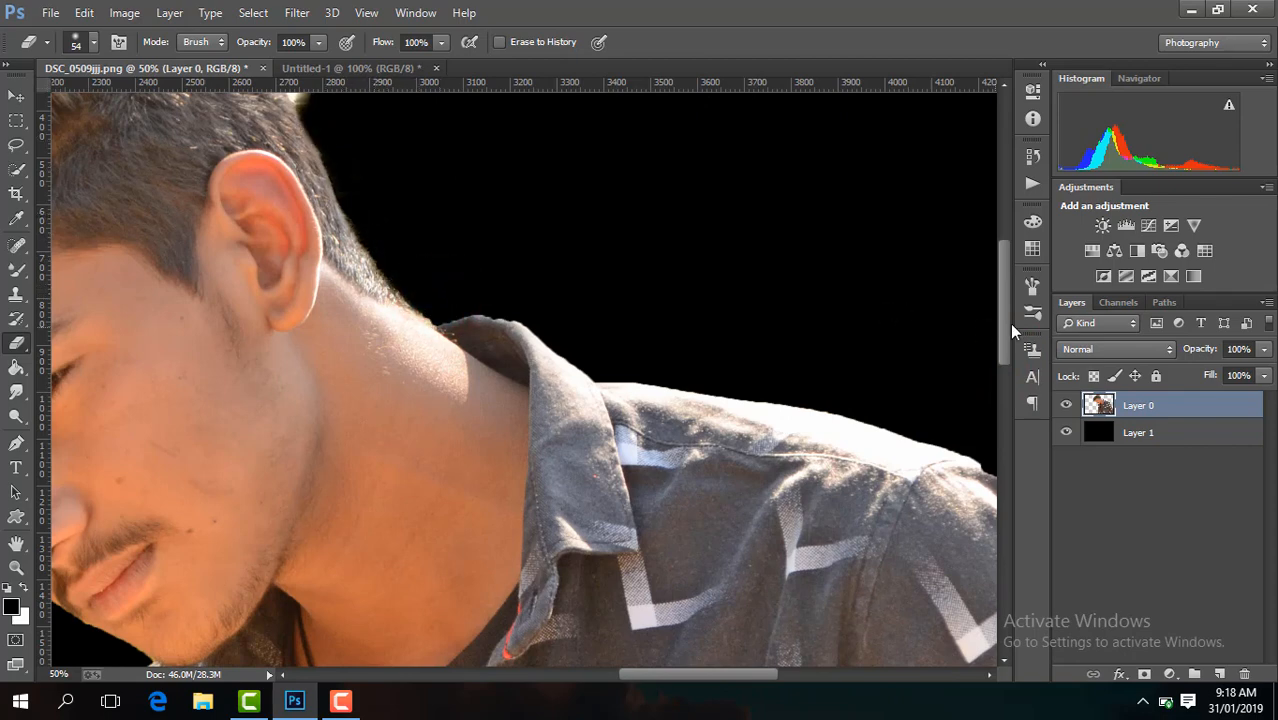
- Erase the stray background remnants along the hair edge at the back of the head
{"action": "left_click_drag", "start_coordinate": [1005, 321], "coordinate": [1004, 283]}
{"action": "left_click", "coordinate": [316, 273]}
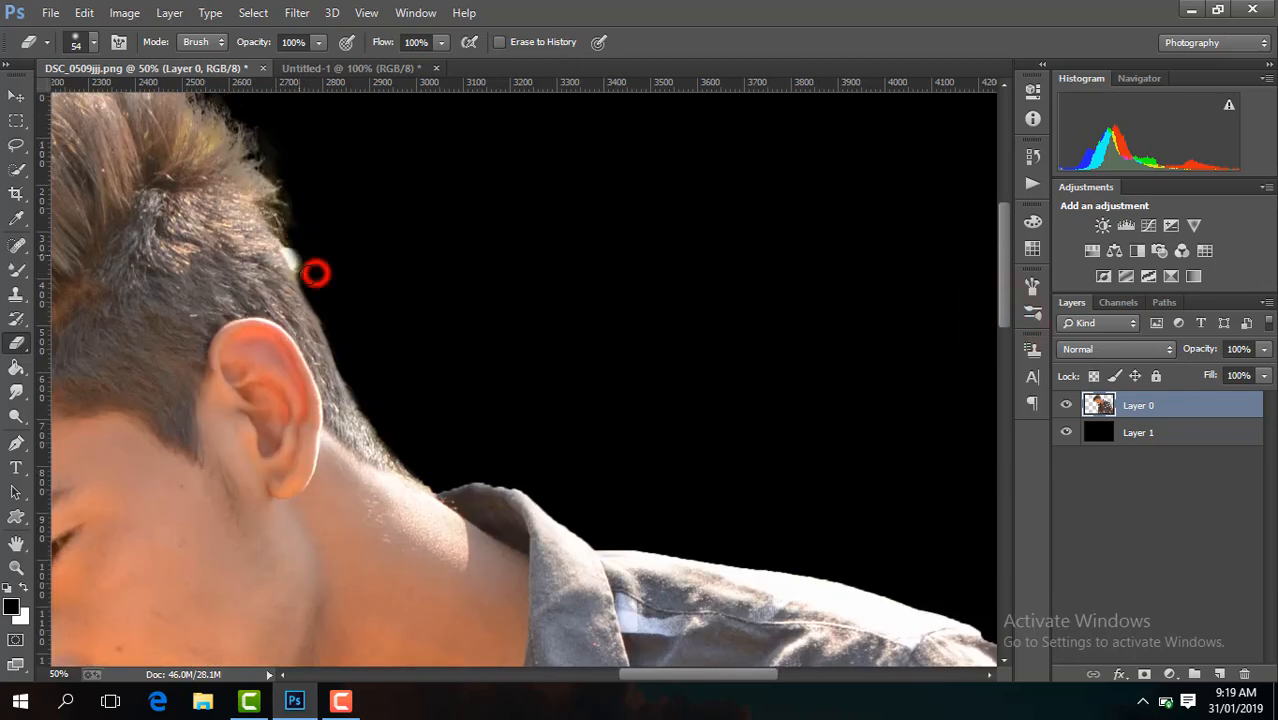
{"action": "left_click_drag", "start_coordinate": [316, 273], "coordinate": [289, 232]}
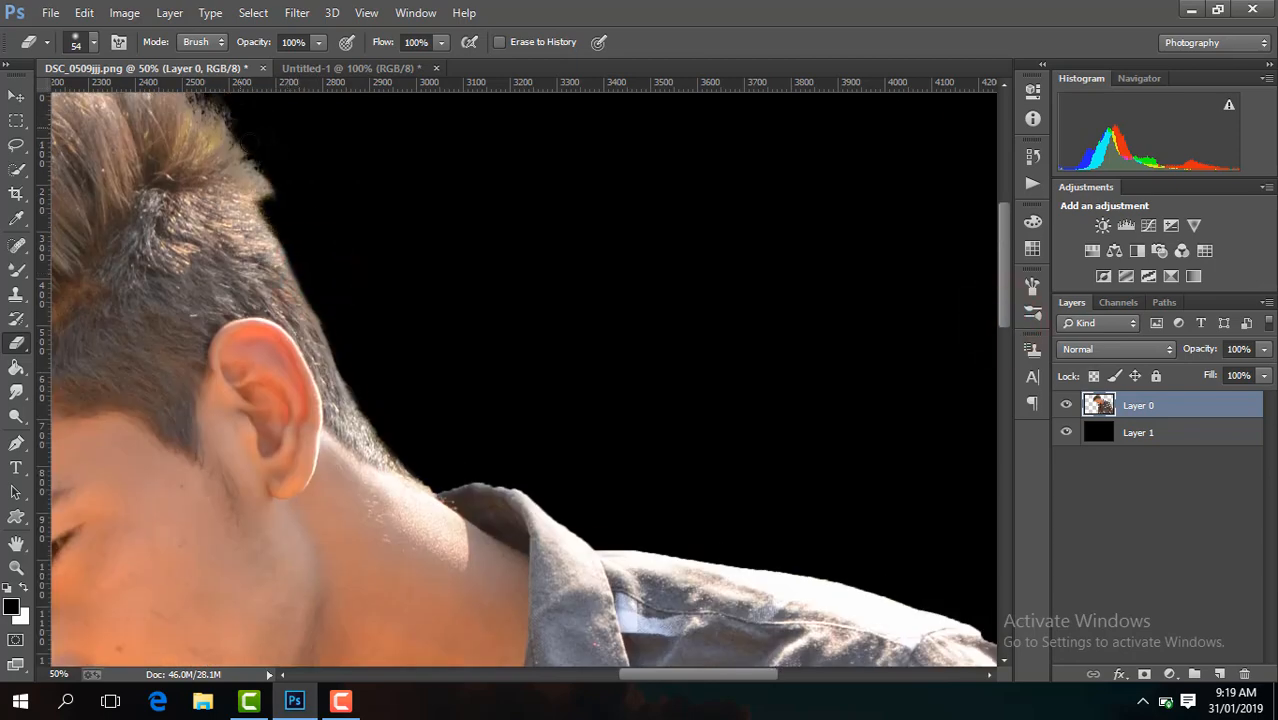
{"action": "left_click_drag", "start_coordinate": [712, 676], "coordinate": [663, 676]}
{"action": "left_click_drag", "start_coordinate": [1003, 326], "coordinate": [1005, 318]}
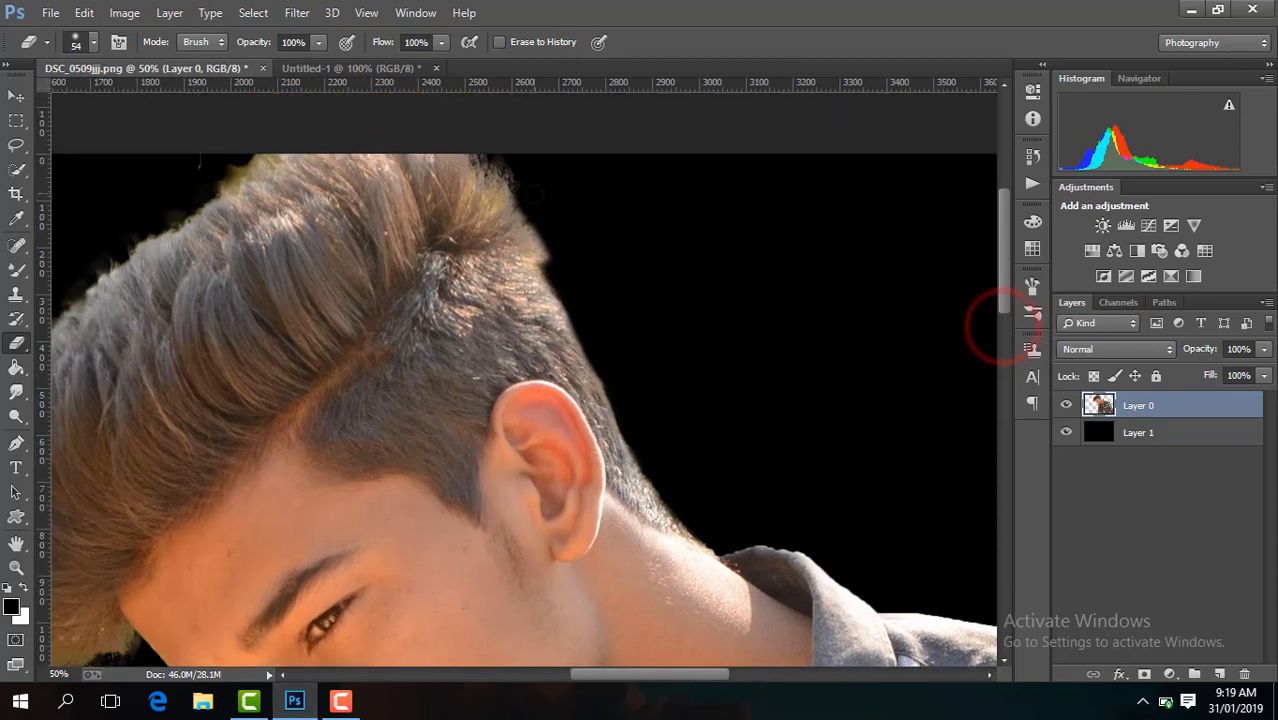
{"action": "mouse_move", "coordinate": [534, 194]}
{"action": "left_mouse_down"}
{"action": "mouse_move", "coordinate": [482, 172]}
{"action": "mouse_move", "coordinate": [542, 224]}
{"action": "left_mouse_up"}
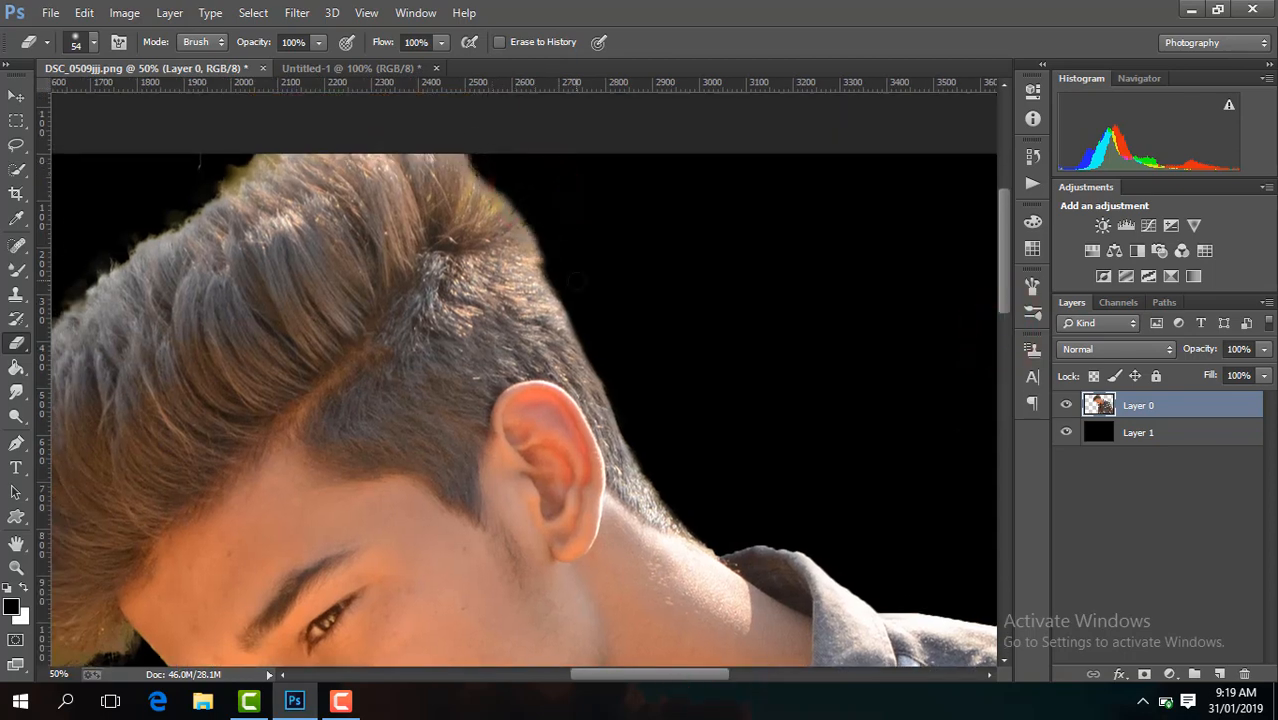
- Erase the leftover background fringe along the upper front outline of the hair
{"action": "left_click_drag", "start_coordinate": [698, 676], "coordinate": [649, 676]}
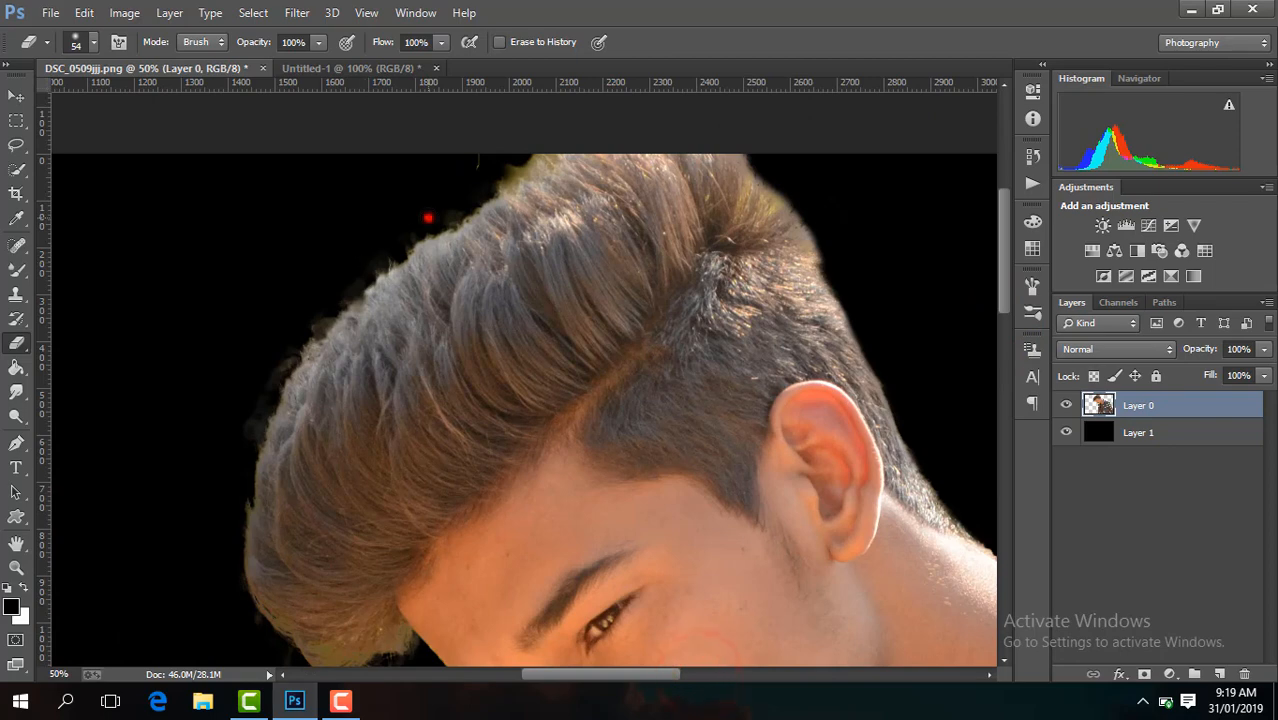
{"action": "left_click", "coordinate": [428, 217]}
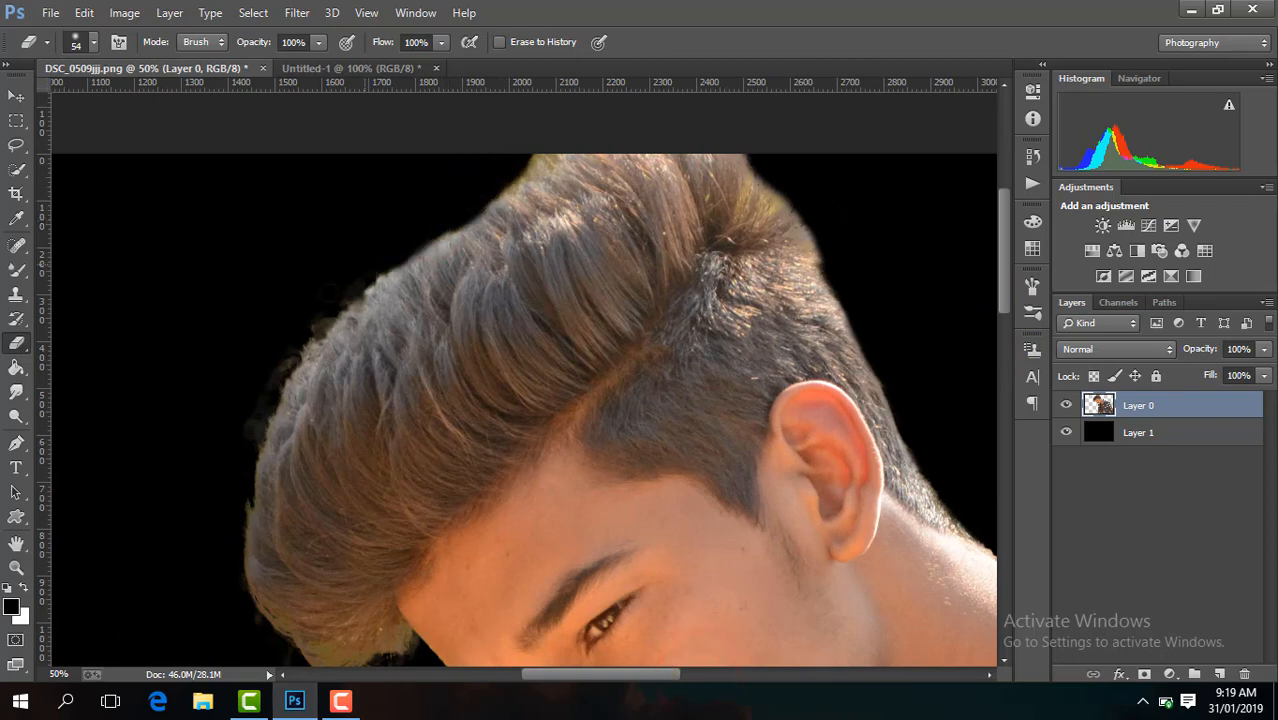
{"action": "mouse_move", "coordinate": [303, 348]}
{"action": "left_mouse_down"}
{"action": "mouse_move", "coordinate": [245, 457]}
{"action": "mouse_move", "coordinate": [288, 354]}
{"action": "mouse_move", "coordinate": [346, 283]}
{"action": "left_mouse_up"}
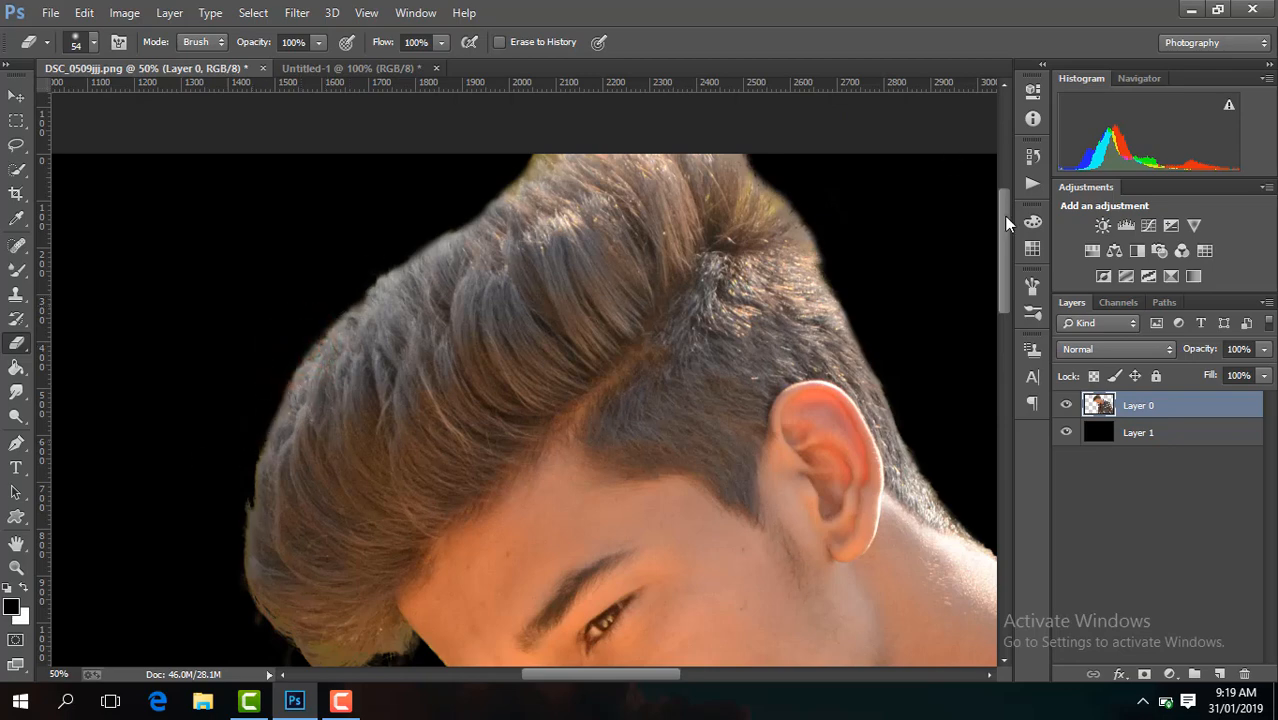
- Clean the fringe under the front of the hair and beside the forehead with the Eraser
{"action": "left_click_drag", "start_coordinate": [1003, 215], "coordinate": [1002, 265]}
{"action": "left_click", "coordinate": [247, 415]}
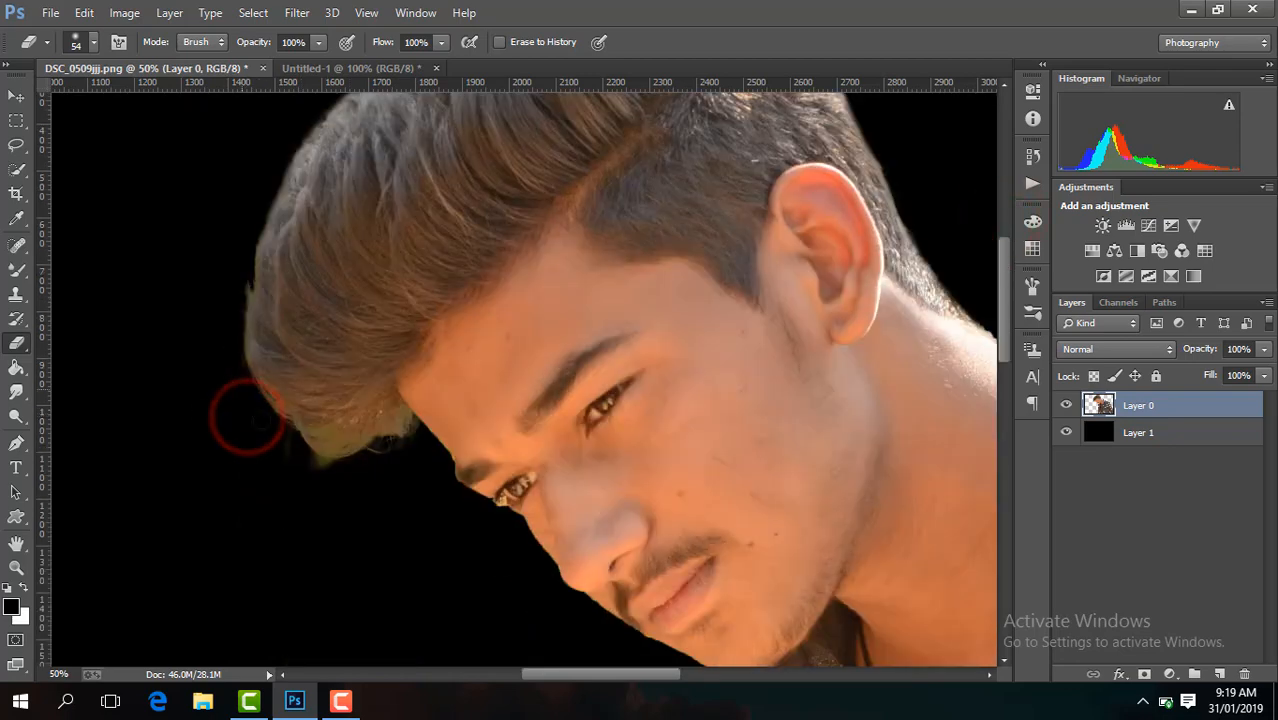
{"action": "key", "text": "ctrl+z"}
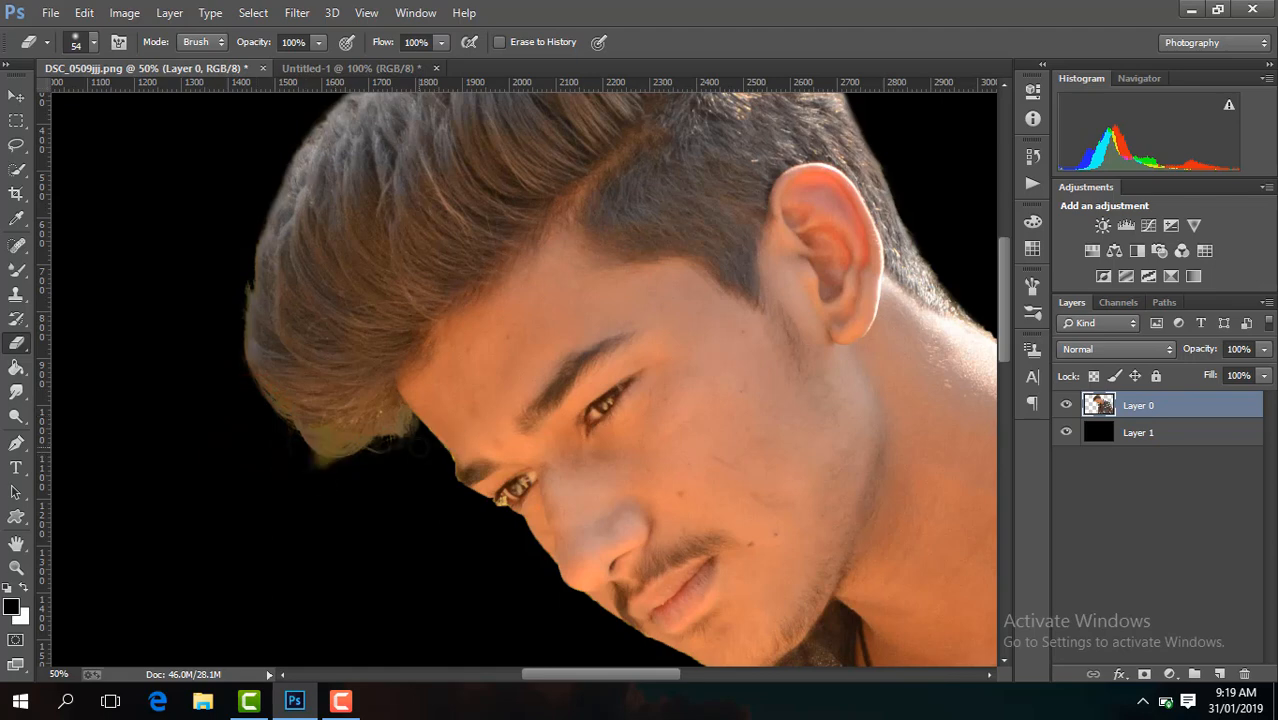
{"action": "left_click", "coordinate": [419, 443]}
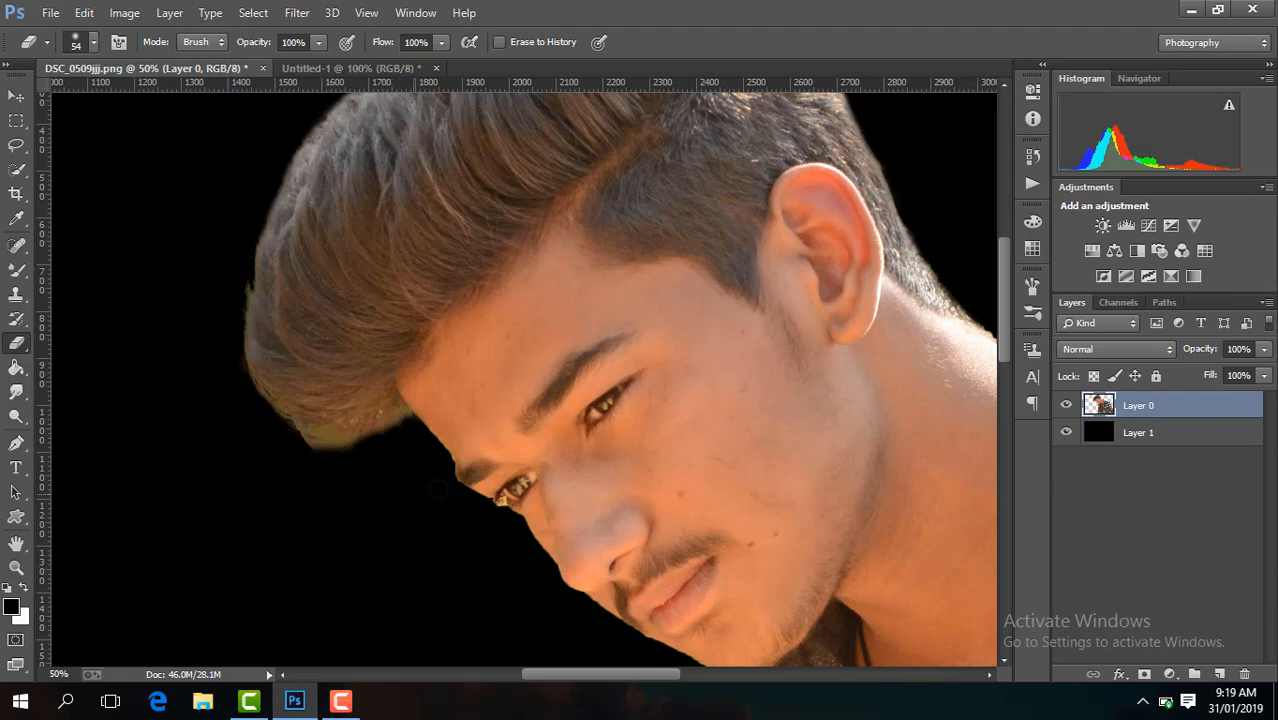
{"action": "left_click", "coordinate": [455, 489]}
{"action": "key", "text": "ctrl+minus"}
{"action": "key", "text": "ctrl+minus"}
{"action": "key", "text": "ctrl+minus"}
{"action": "key", "text": "ctrl+minus"}
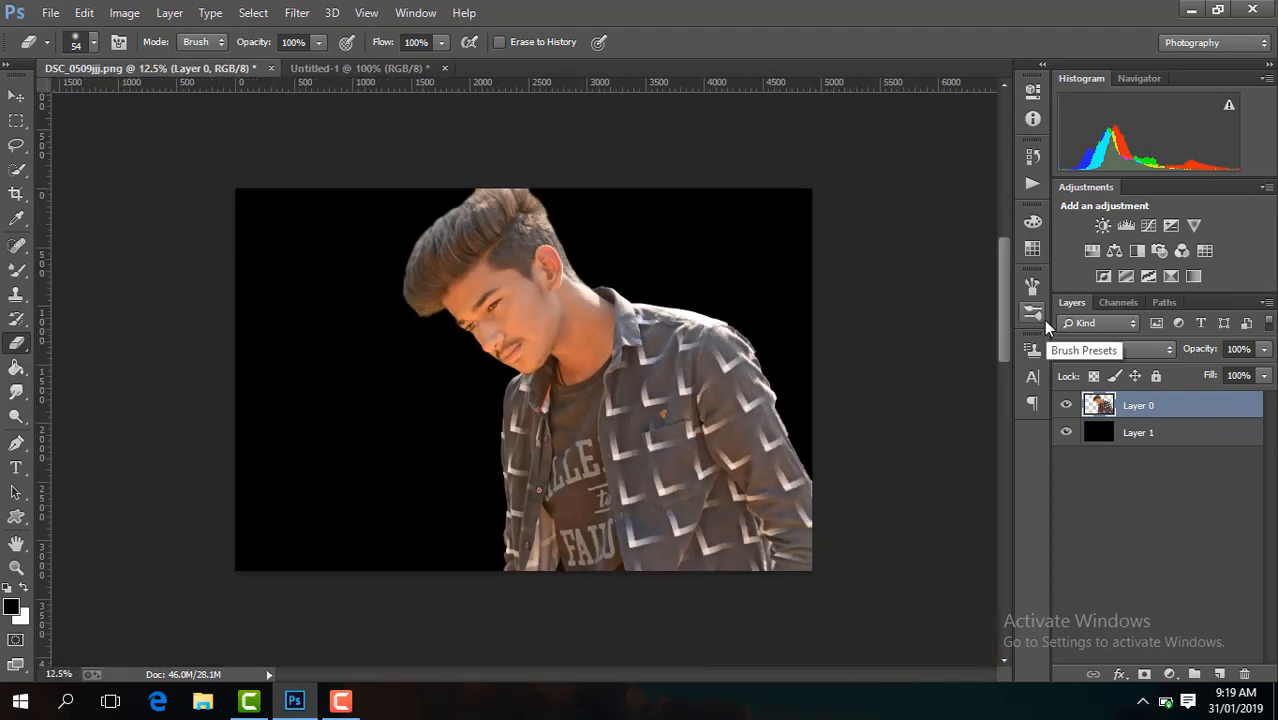
{"action": "key", "text": "ctrl+plus"}
{"action": "key", "text": "ctrl+plus"}
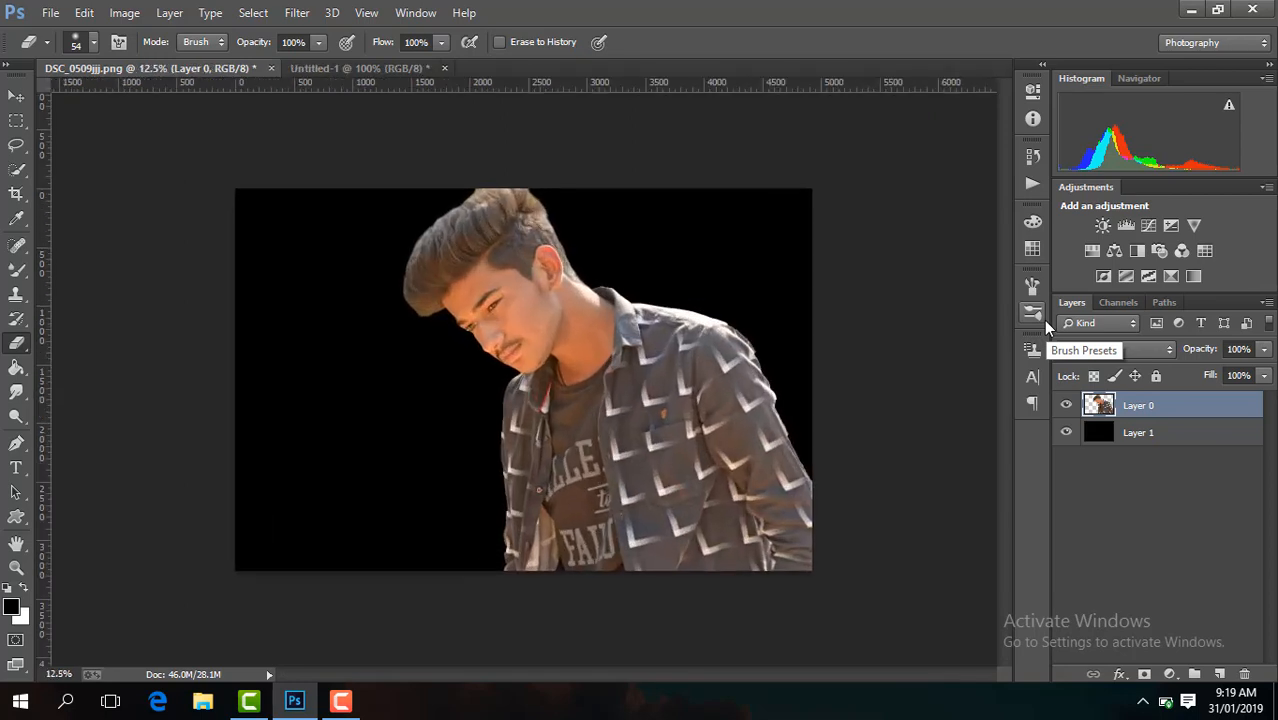
{"action": "left_click", "coordinate": [121, 13]}
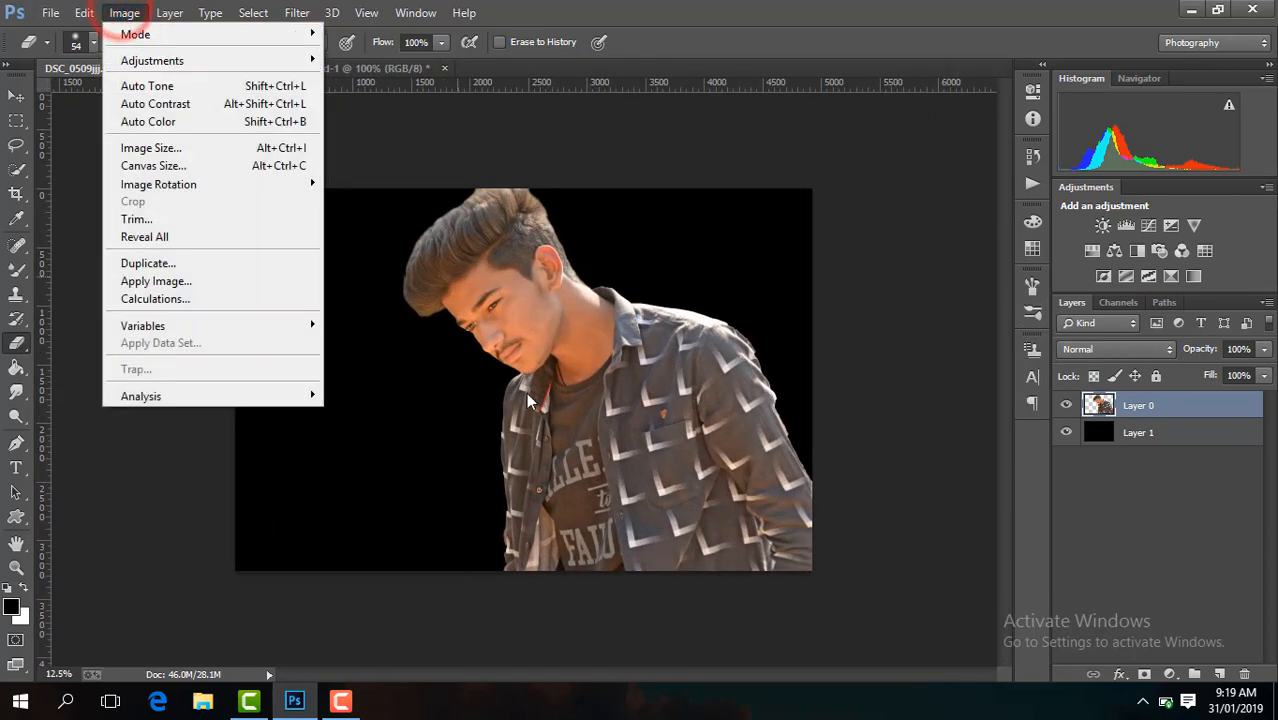
{"action": "left_click", "coordinate": [239, 62]}
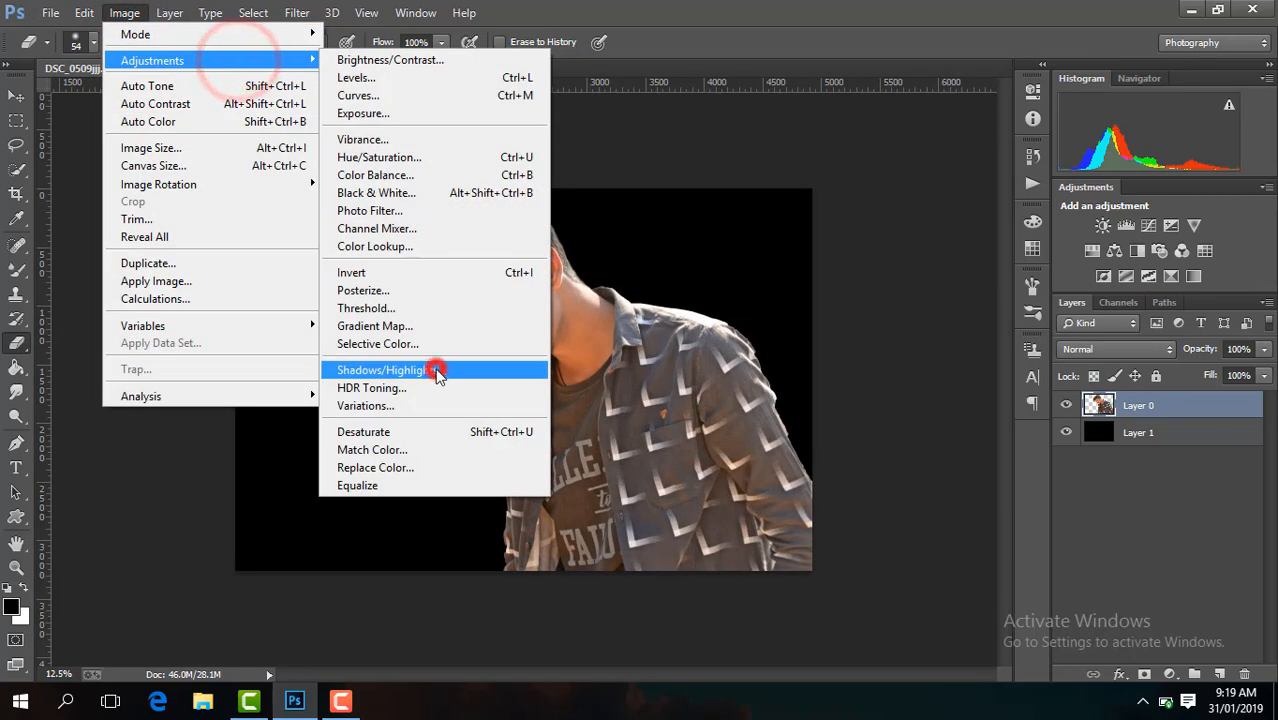
{"action": "left_click", "coordinate": [440, 369]}
{"action": "left_click", "coordinate": [1180, 240]}
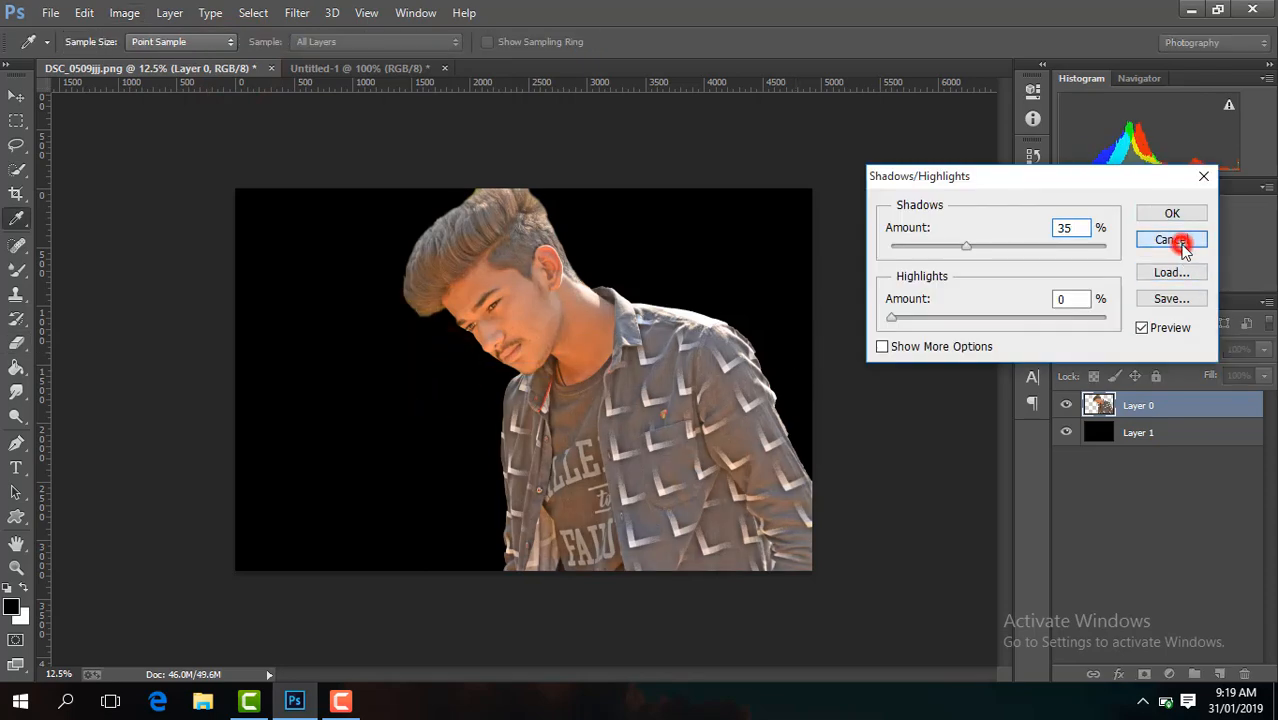
{"action": "key", "text": "e"}
- Open the Camera Raw Filter on the portrait layer, fit the preview, and set Contrast to +44
{"action": "left_click", "coordinate": [297, 13]}
{"action": "left_click", "coordinate": [391, 122]}
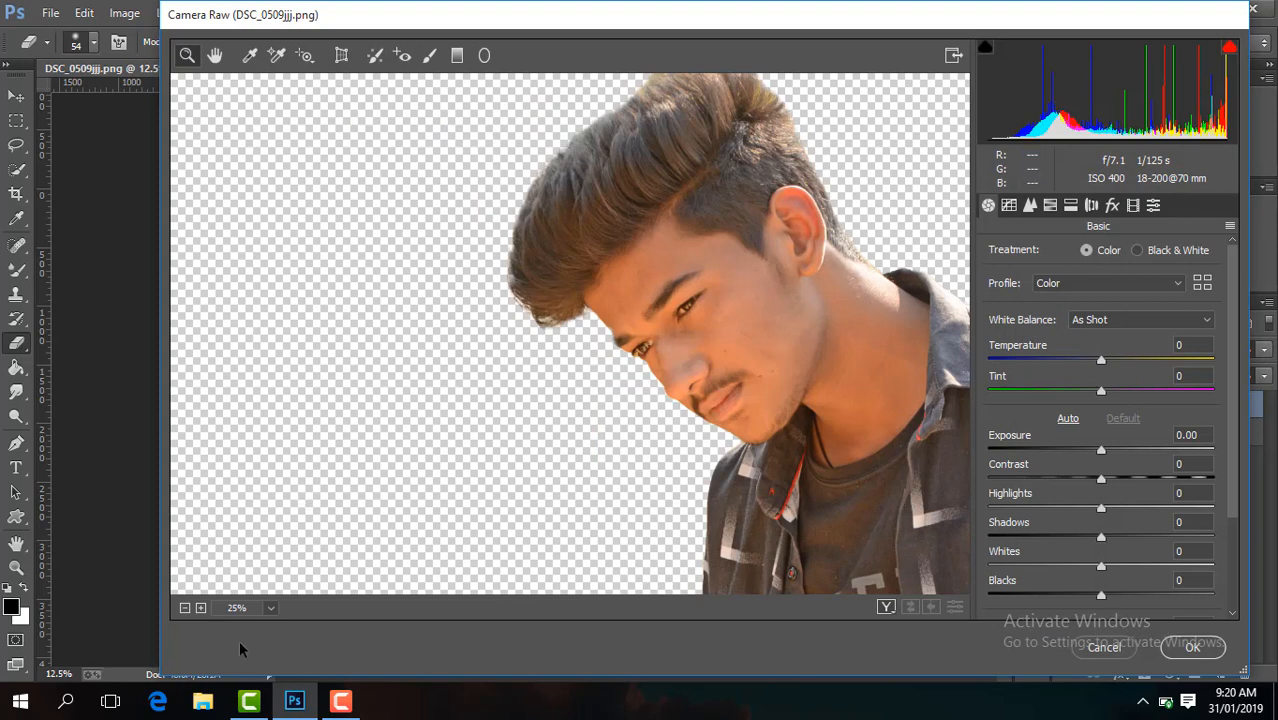
{"action": "left_click", "coordinate": [270, 607]}
{"action": "left_click", "coordinate": [270, 585]}
{"action": "left_click", "coordinate": [1101, 478]}
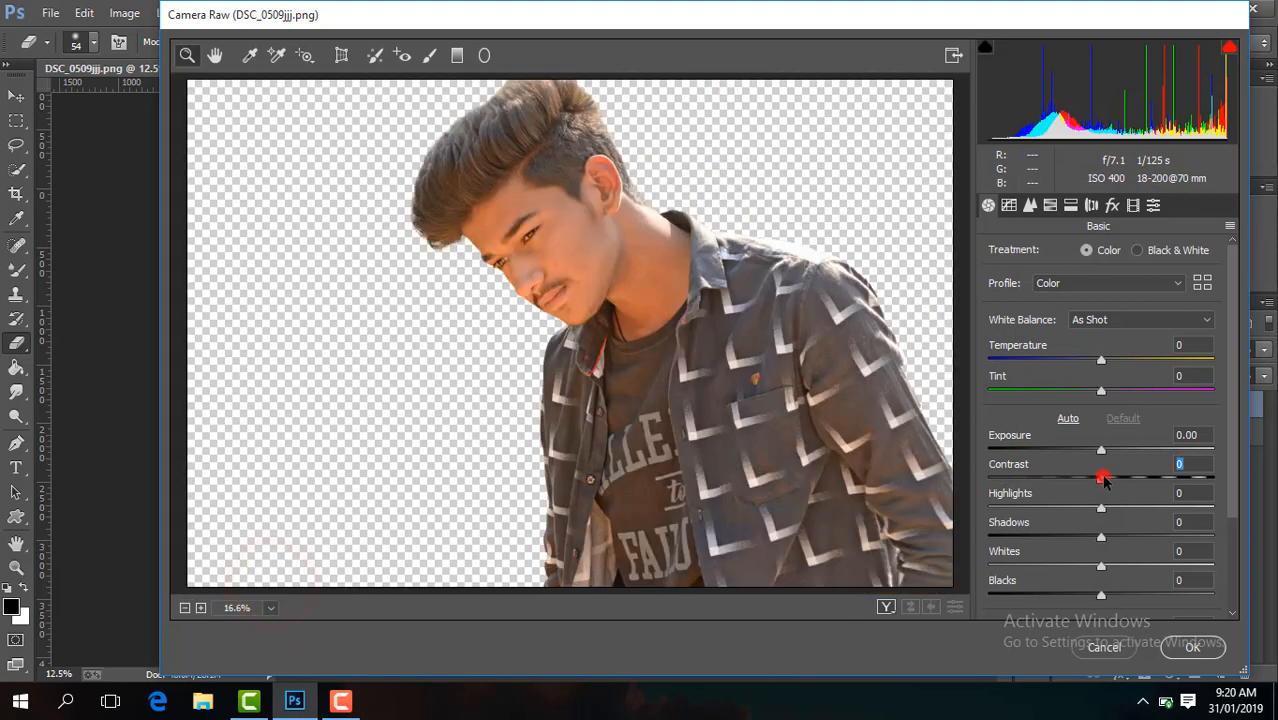
- Set the HSL saturation of Yellows, Greens and Blues to -100, and return to the Basic adjustments
{"action": "left_click", "coordinate": [1050, 205]}
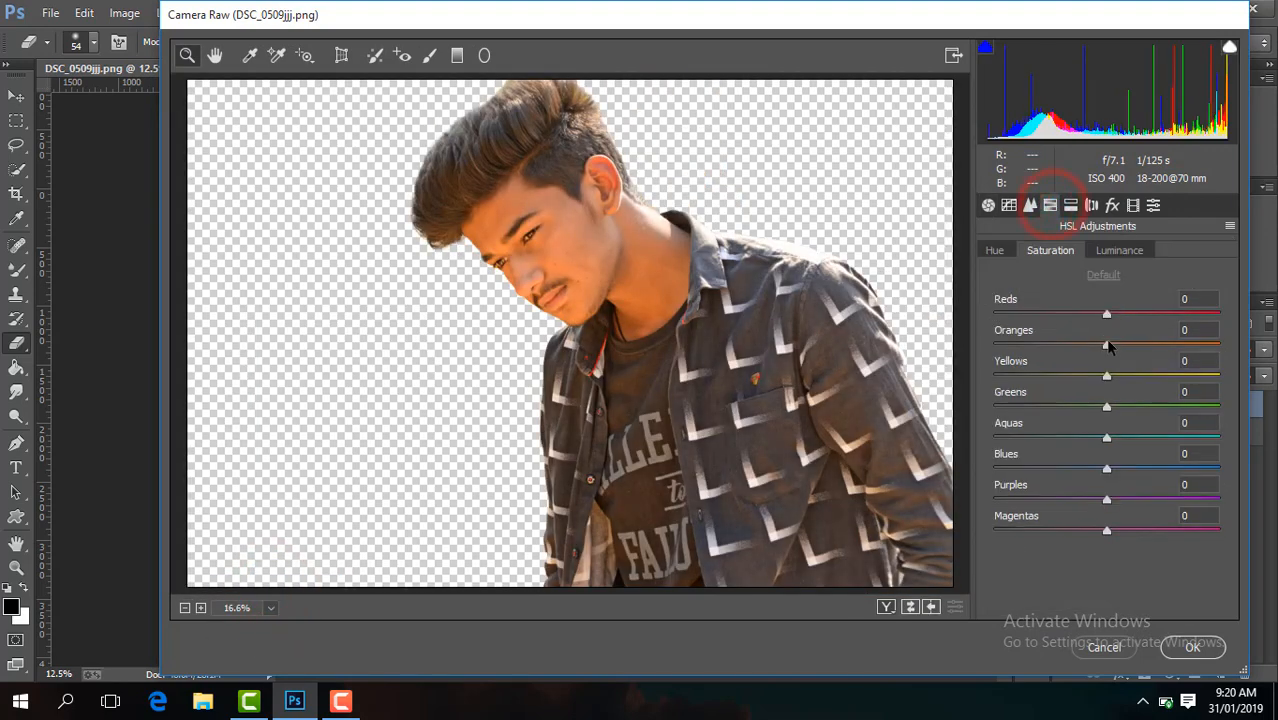
{"action": "left_click_drag", "start_coordinate": [1107, 377], "coordinate": [840, 378]}
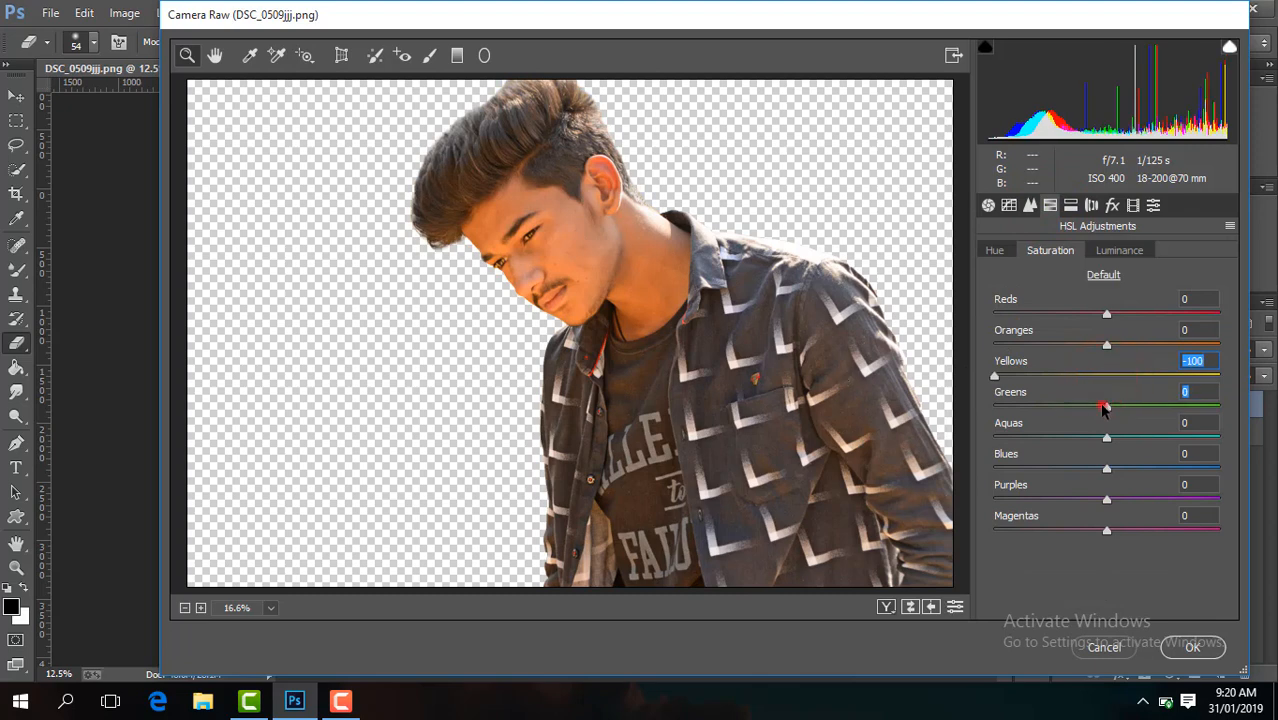
{"action": "left_click_drag", "start_coordinate": [1104, 408], "coordinate": [910, 399]}
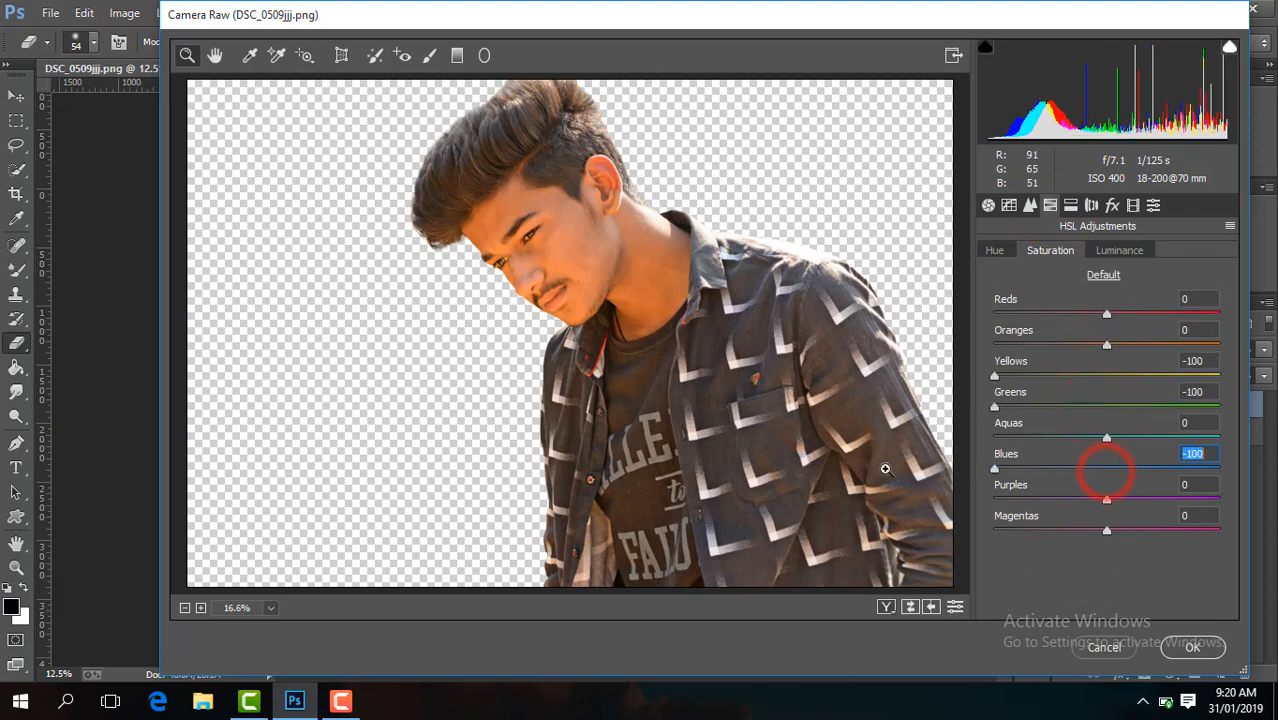
{"action": "left_click", "coordinate": [987, 205]}
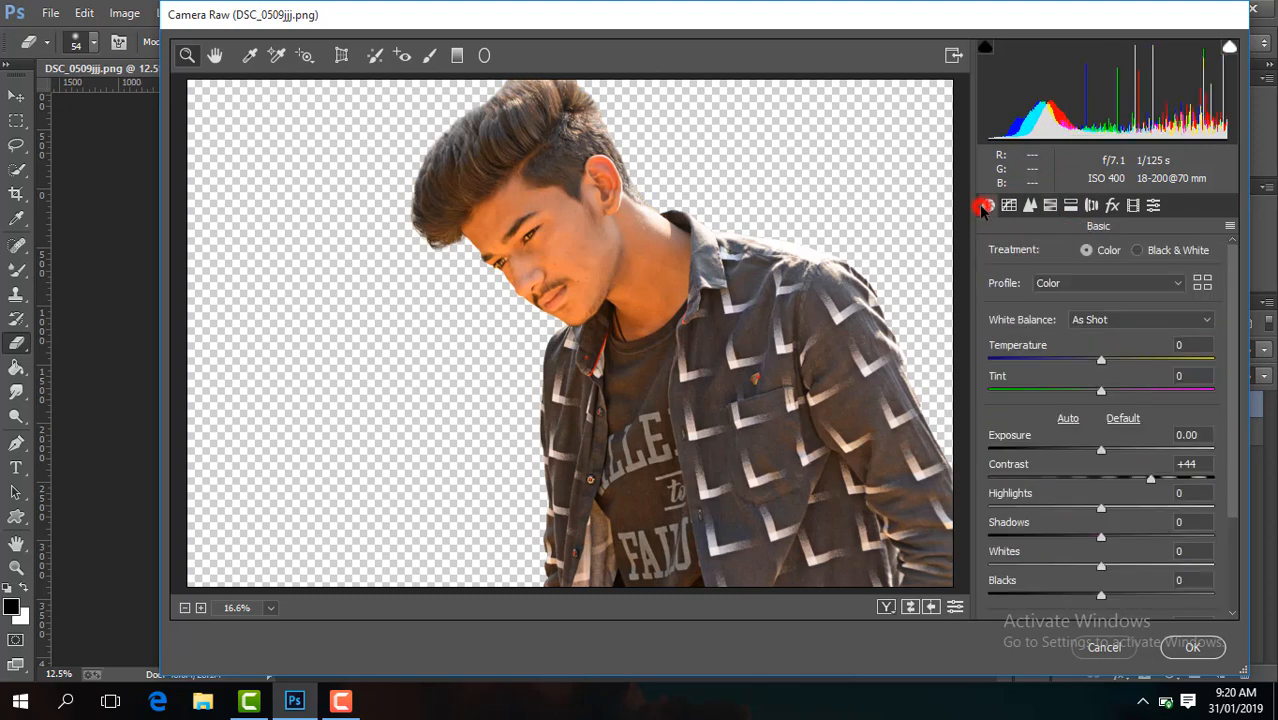
- Set Blacks to -34, Shadows to +14 and Clarity to +23 in the Basic adjustments
{"action": "left_click_drag", "start_coordinate": [1236, 475], "coordinate": [1232, 538]}
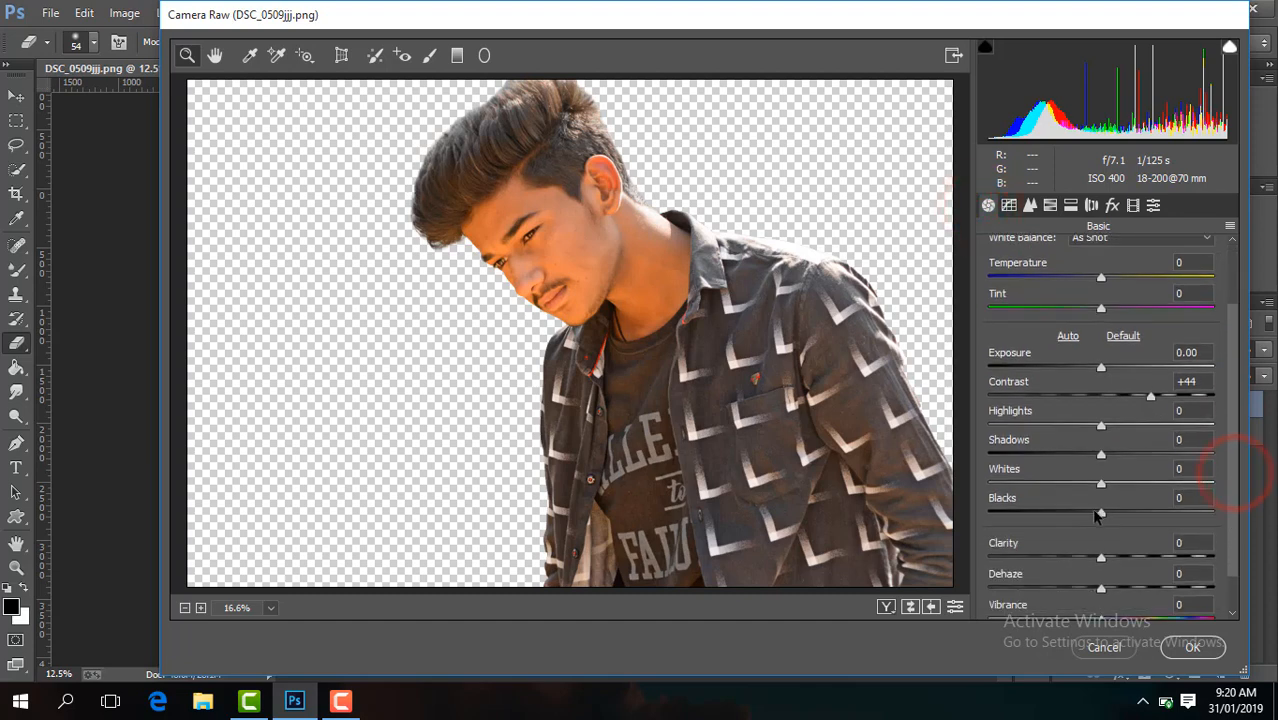
{"action": "left_click_drag", "start_coordinate": [1088, 514], "coordinate": [1062, 515]}
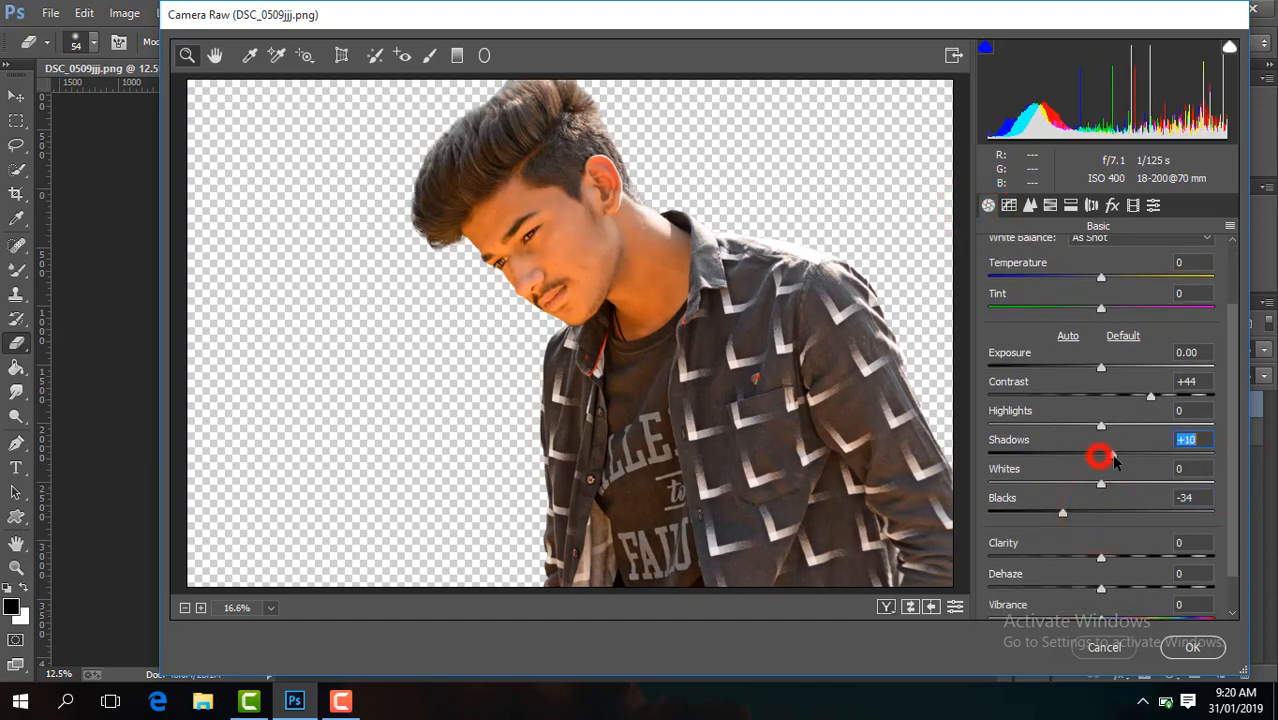
{"action": "left_click_drag", "start_coordinate": [1114, 460], "coordinate": [1118, 456]}
{"action": "left_click_drag", "start_coordinate": [1103, 557], "coordinate": [1128, 563]}
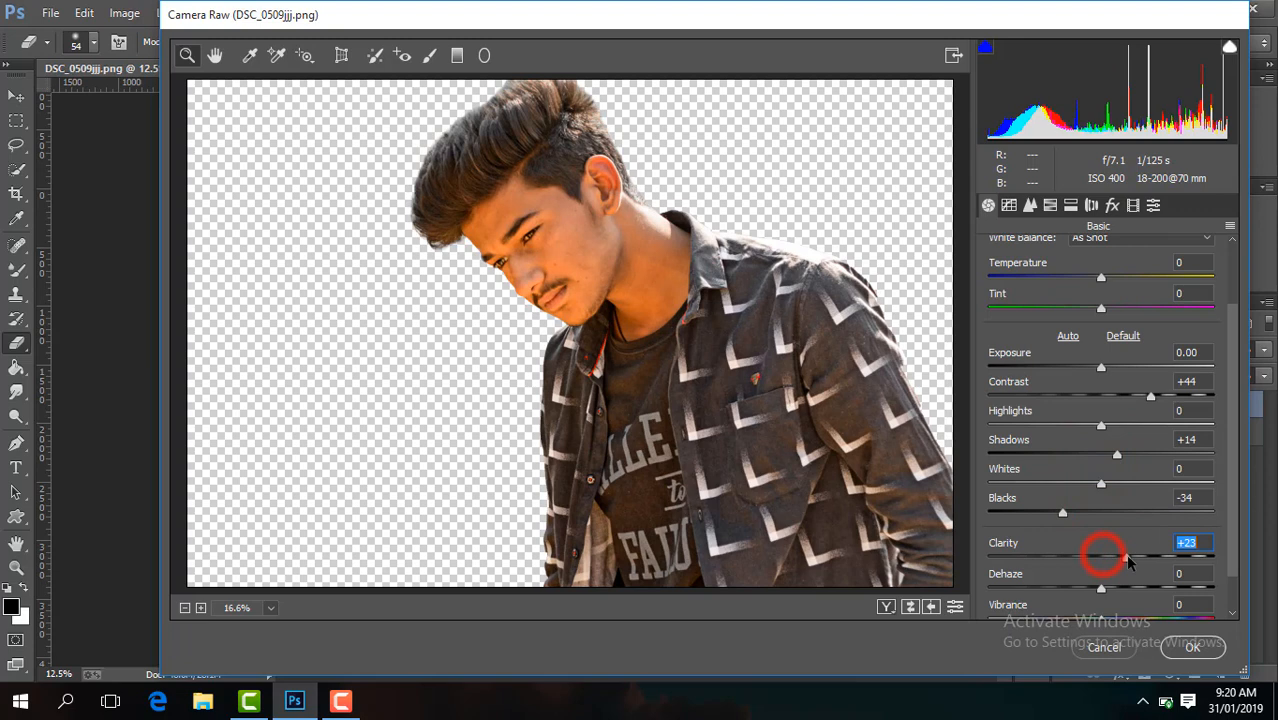
{"action": "left_click", "coordinate": [1100, 613]}
- Slightly lower the HSL saturation of Oranges and raise their luminance to +17
{"action": "left_click", "coordinate": [1050, 205]}
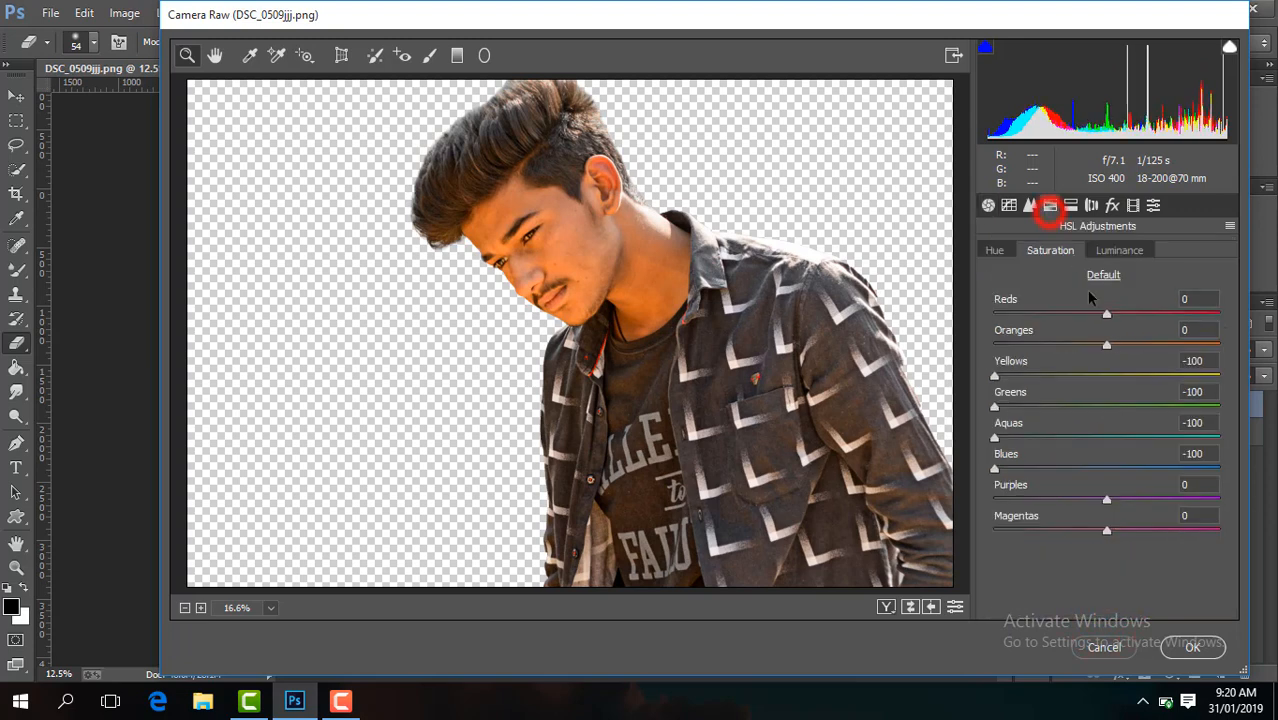
{"action": "left_click_drag", "start_coordinate": [1107, 346], "coordinate": [1094, 346]}
{"action": "left_click", "coordinate": [1107, 255]}
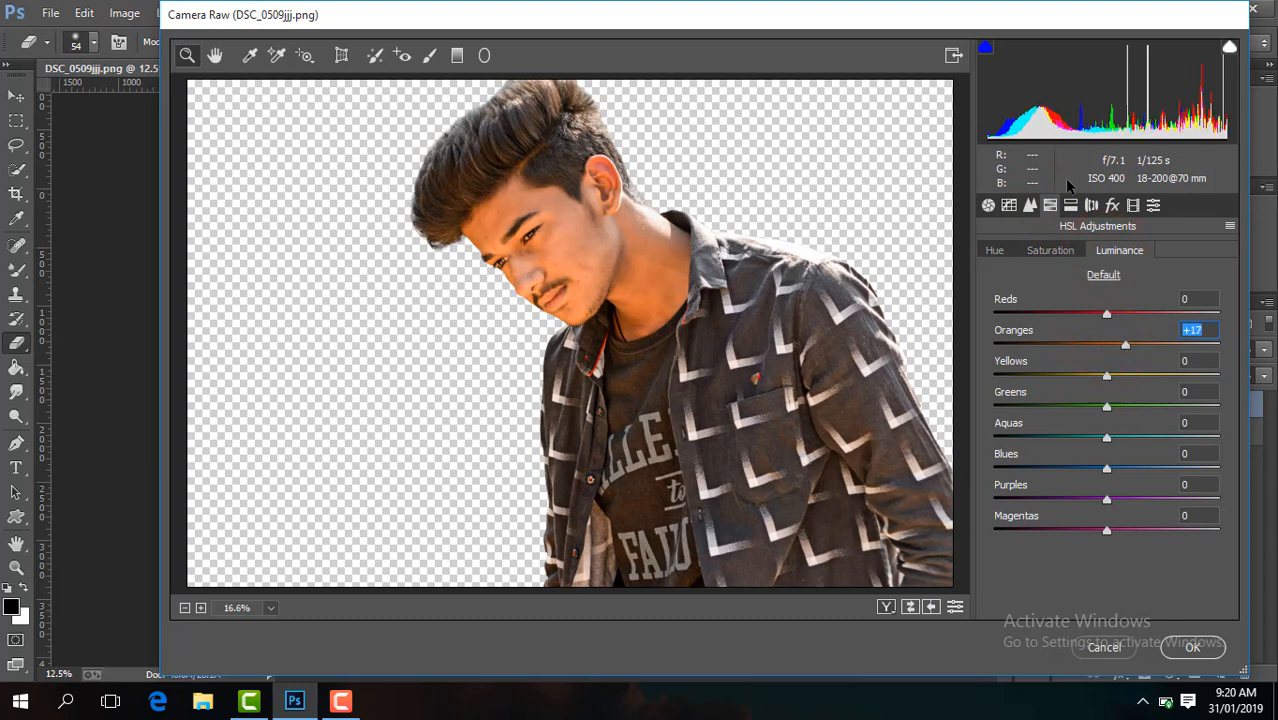
- Set the sharpening Amount to 48 and the noise reduction Luminance to 34, and apply the Camera Raw Filter
{"action": "left_click", "coordinate": [1031, 205]}
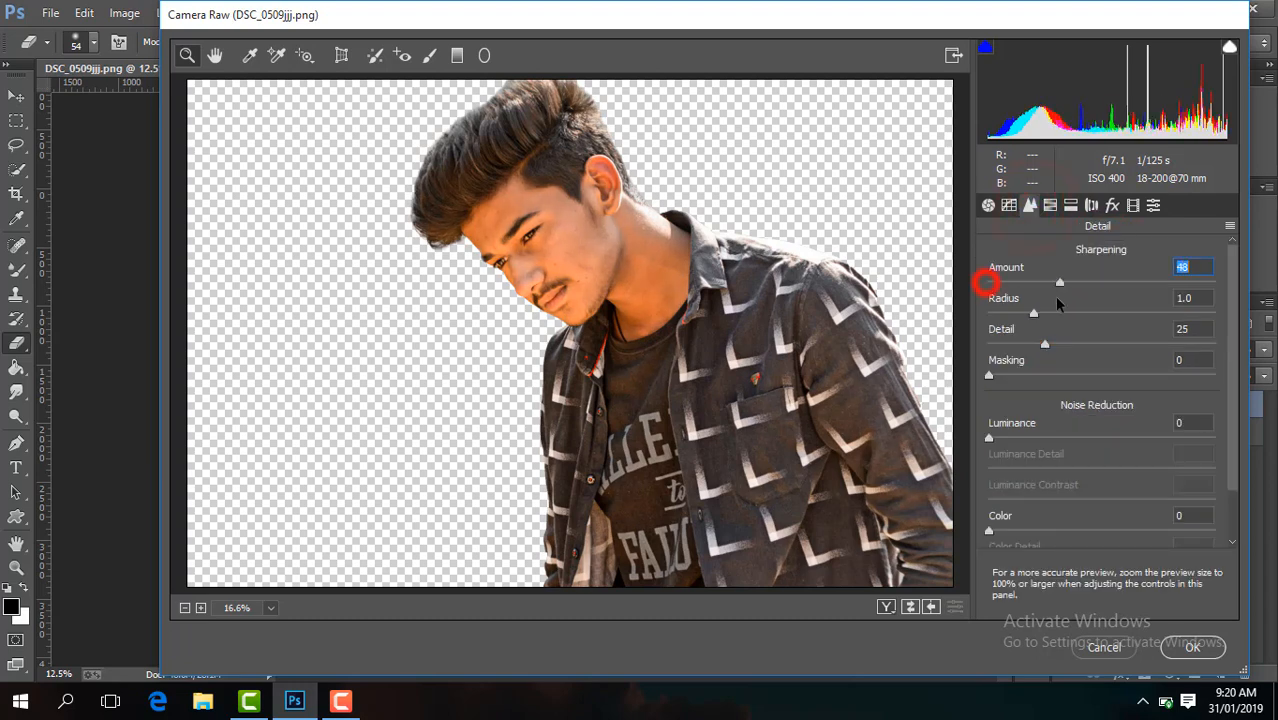
{"action": "left_click_drag", "start_coordinate": [990, 438], "coordinate": [1063, 441]}
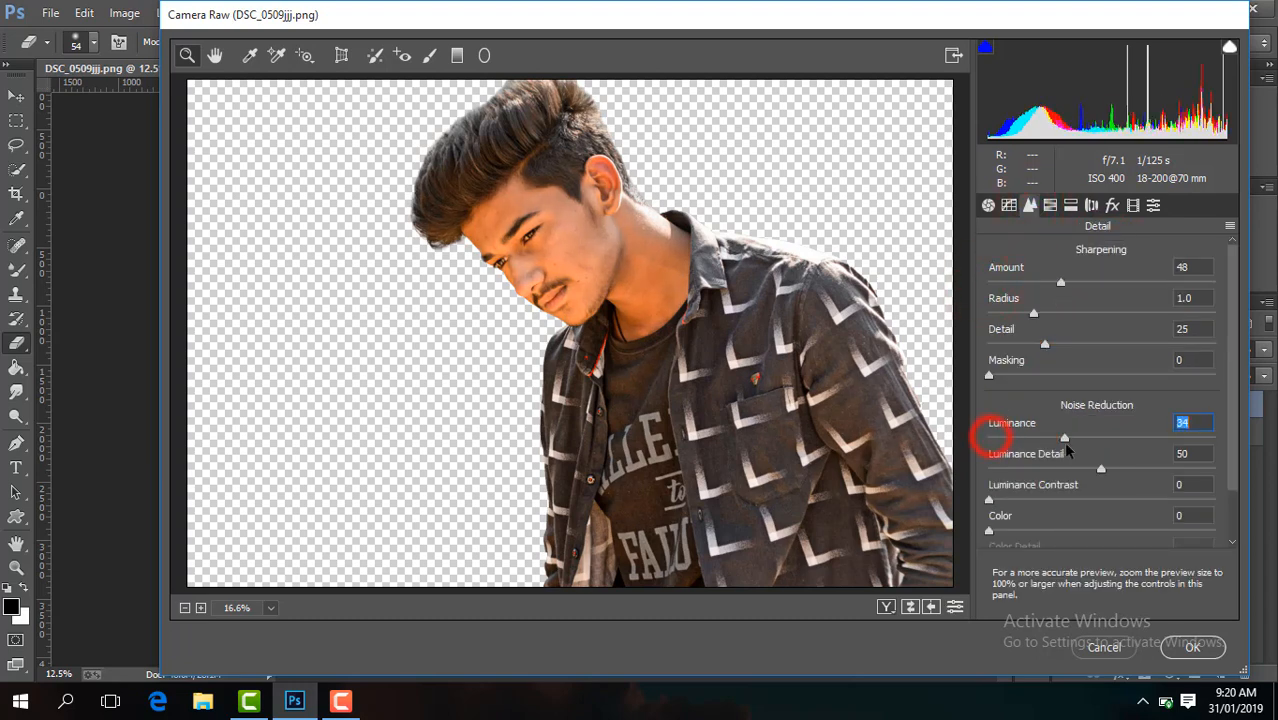
{"action": "left_click", "coordinate": [1216, 650]}
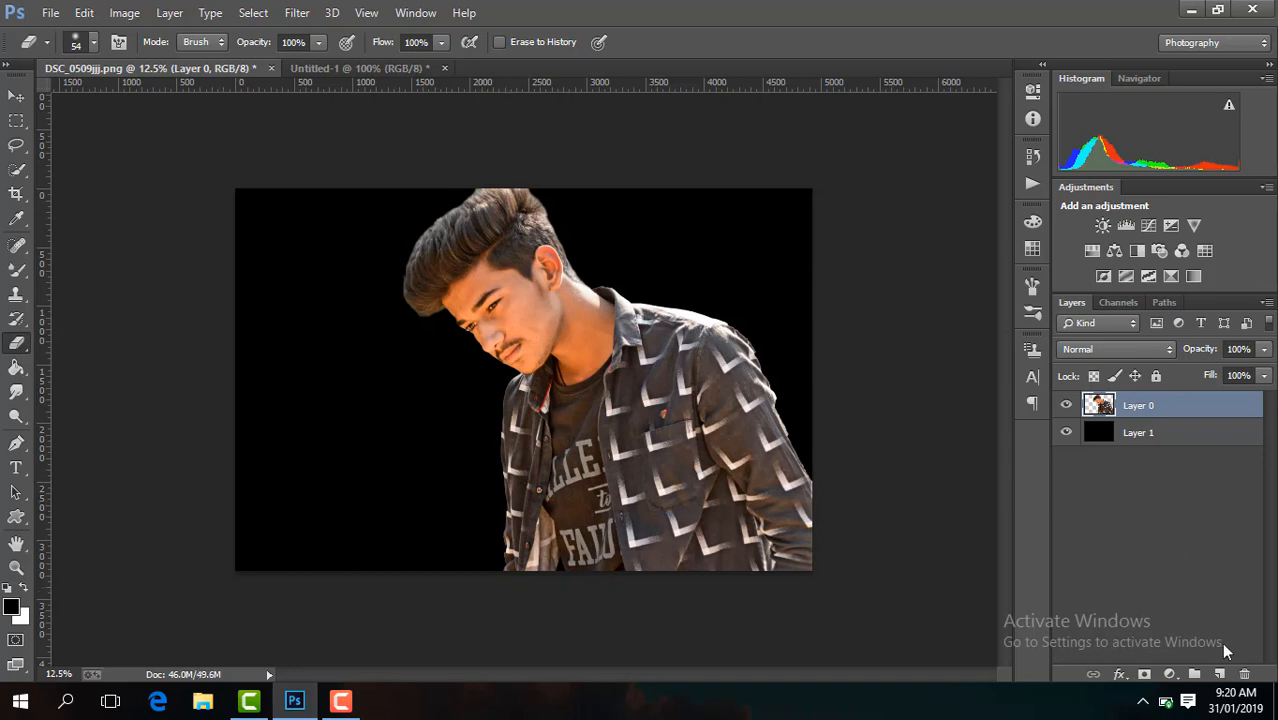
- Add a new empty layer above the portrait layer
{"action": "left_click", "coordinate": [1163, 441]}
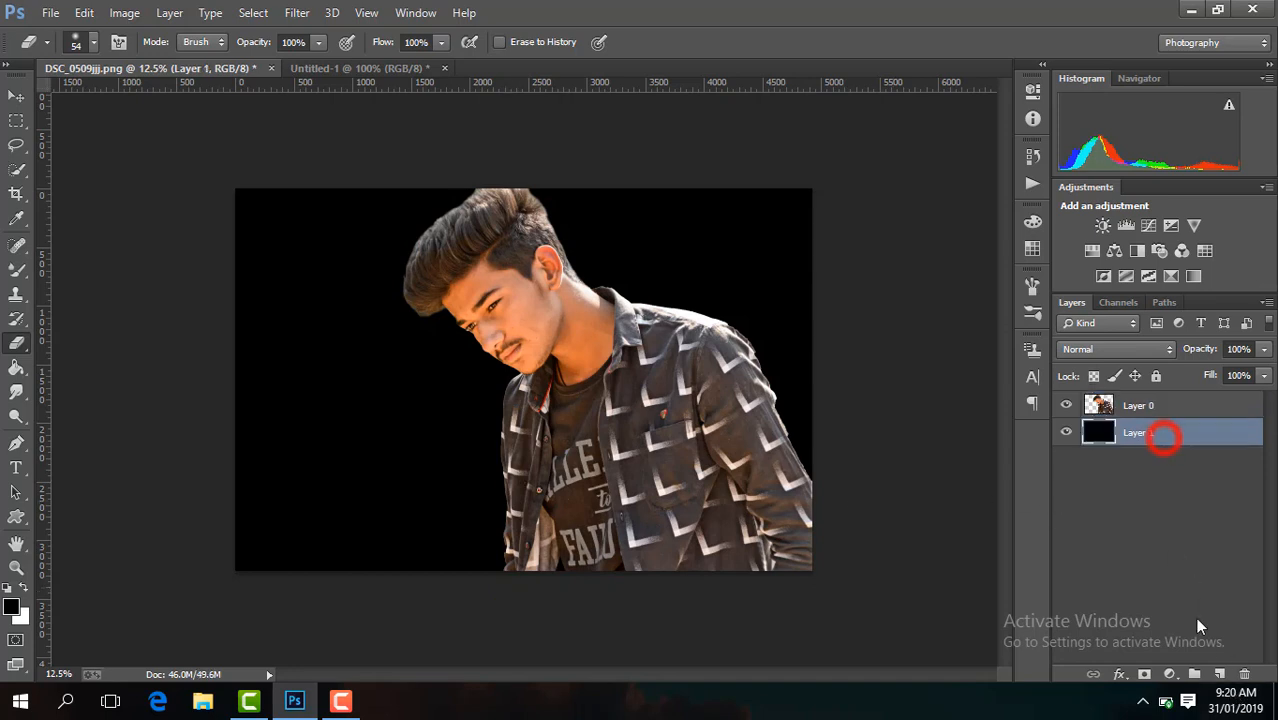
{"action": "left_click", "coordinate": [1168, 407]}
{"action": "left_click", "coordinate": [1221, 675]}
{"action": "left_click", "coordinate": [340, 700]}
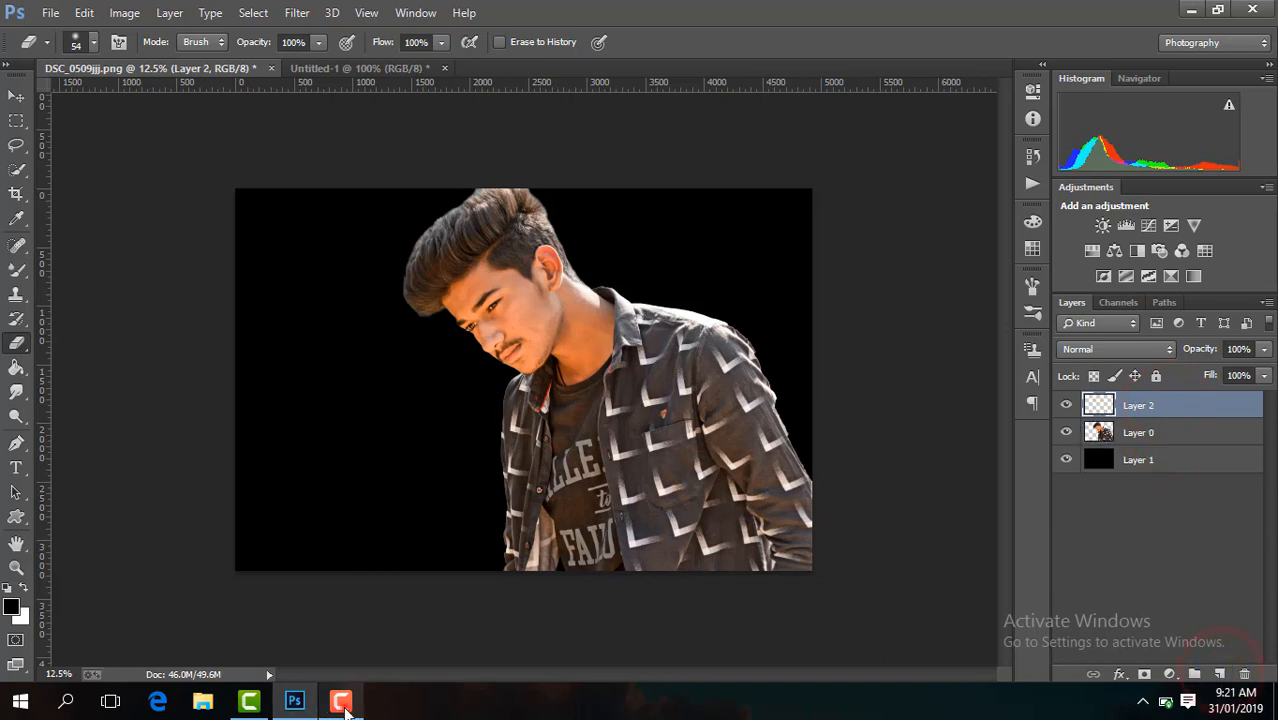
{"action": "left_click", "coordinate": [1189, 628]}
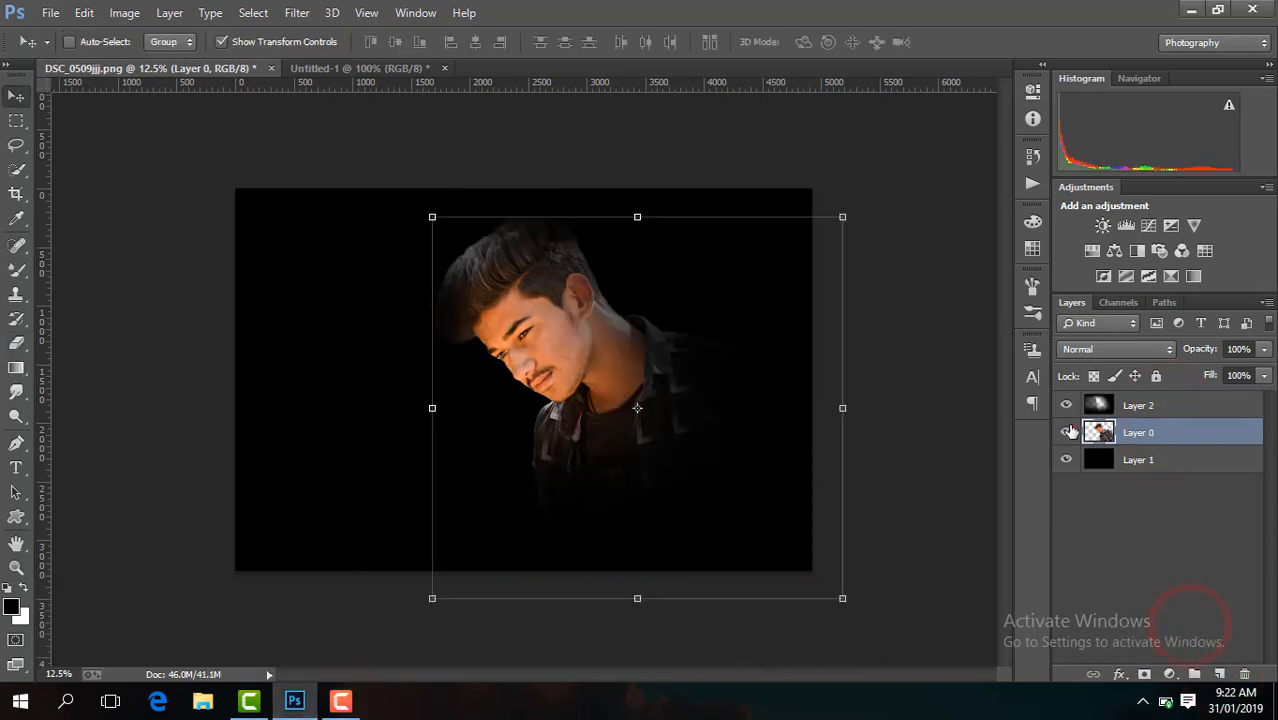
- Compare the image with the portrait layer and the dark vignette layer above it hidden and shown
{"action": "left_click", "coordinate": [1066, 432]}
{"action": "left_click", "coordinate": [1066, 432]}
{"action": "left_click", "coordinate": [1066, 432]}
{"action": "left_click", "coordinate": [1066, 430]}
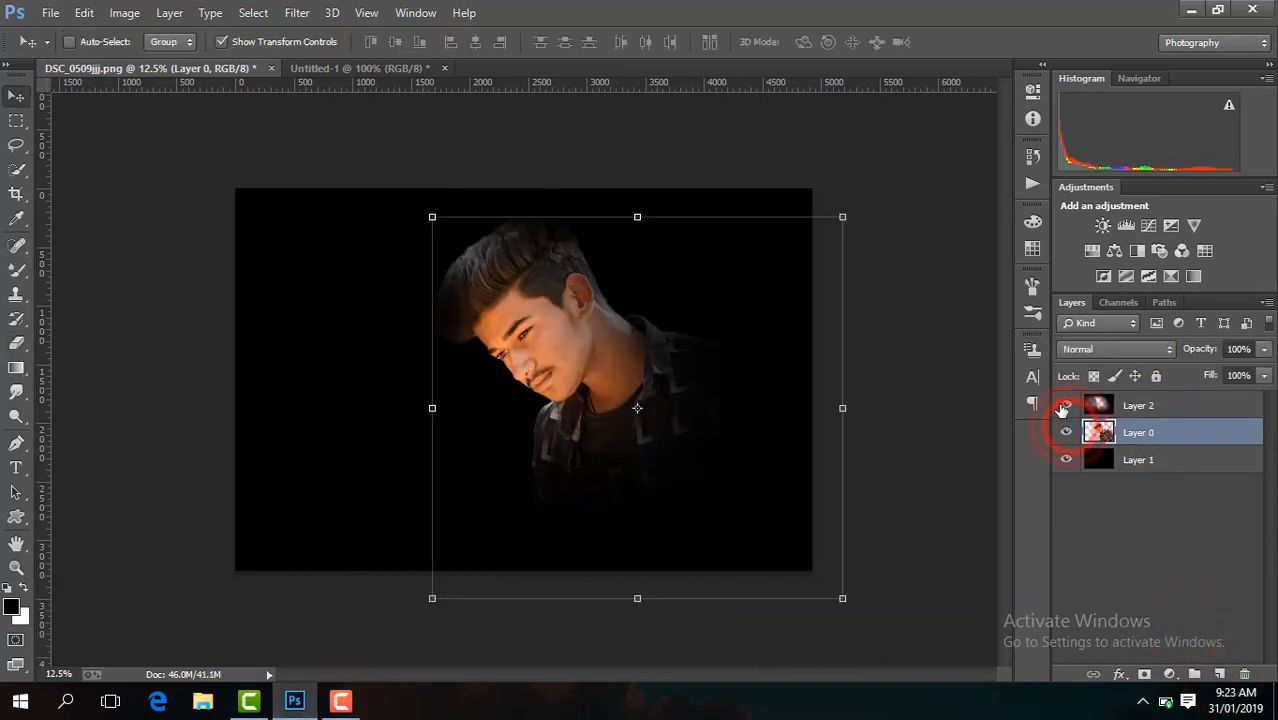
{"action": "left_click", "coordinate": [1064, 406]}
{"action": "left_click", "coordinate": [1064, 406]}
{"action": "left_click", "coordinate": [1063, 406]}
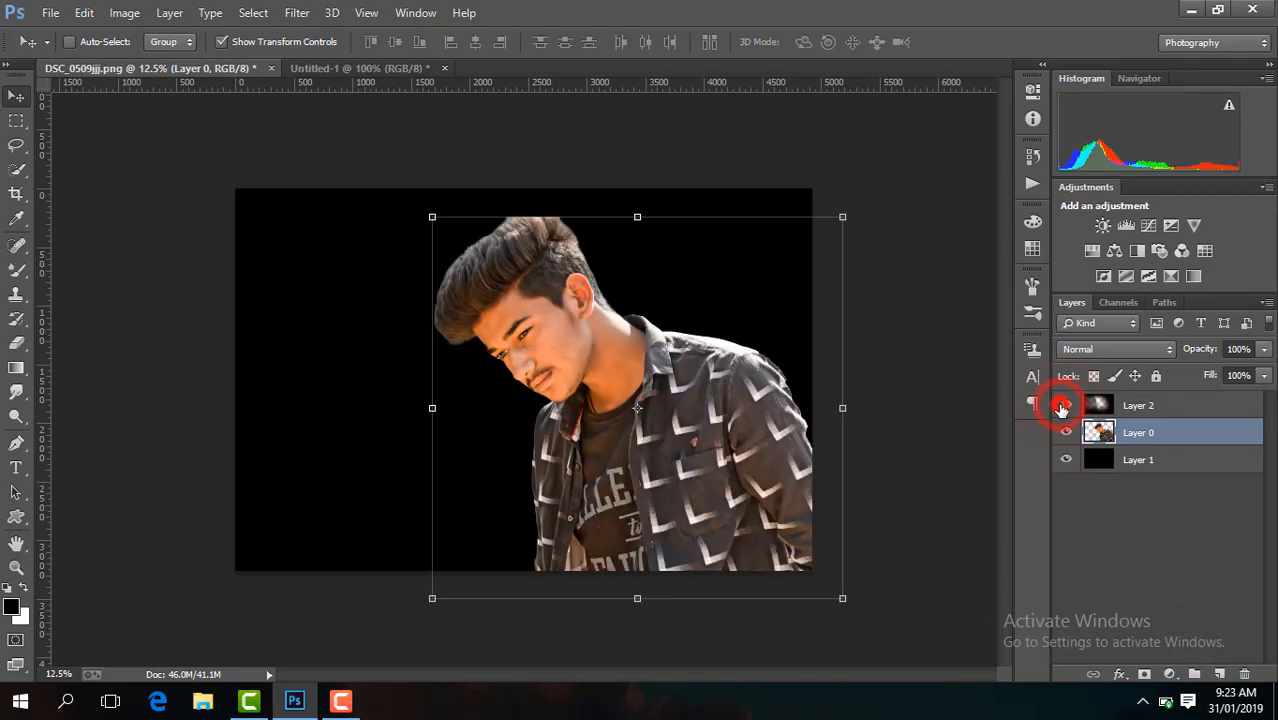
{"action": "left_click", "coordinate": [1063, 406]}
- Hide the transform controls and smudge the lower front edge of the hair with the Smudge tool at 68% strength
{"action": "left_click", "coordinate": [296, 48]}
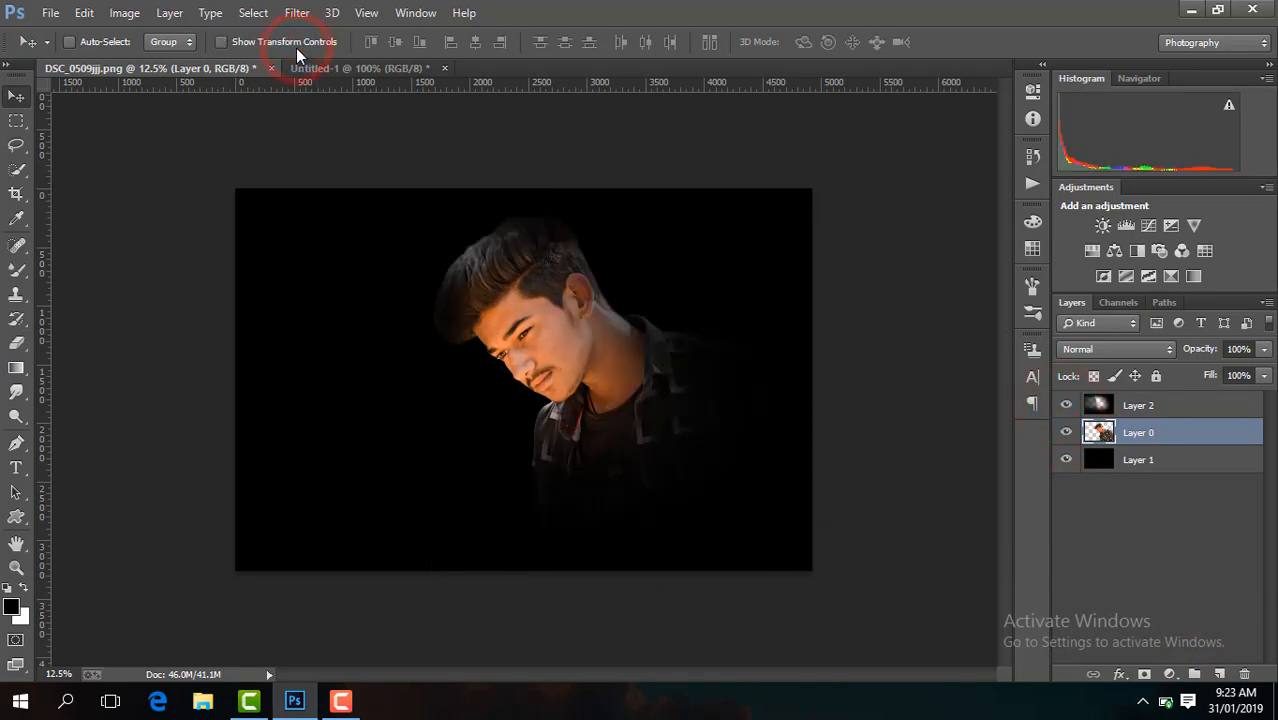
{"action": "key", "text": "ctrl+plus"}
{"action": "mouse_move", "coordinate": [1006, 339]}
{"action": "left_mouse_down"}
{"action": "mouse_move", "coordinate": [1001, 411]}
{"action": "mouse_move", "coordinate": [1006, 331]}
{"action": "left_mouse_up"}
{"action": "key", "text": "ctrl+plus"}
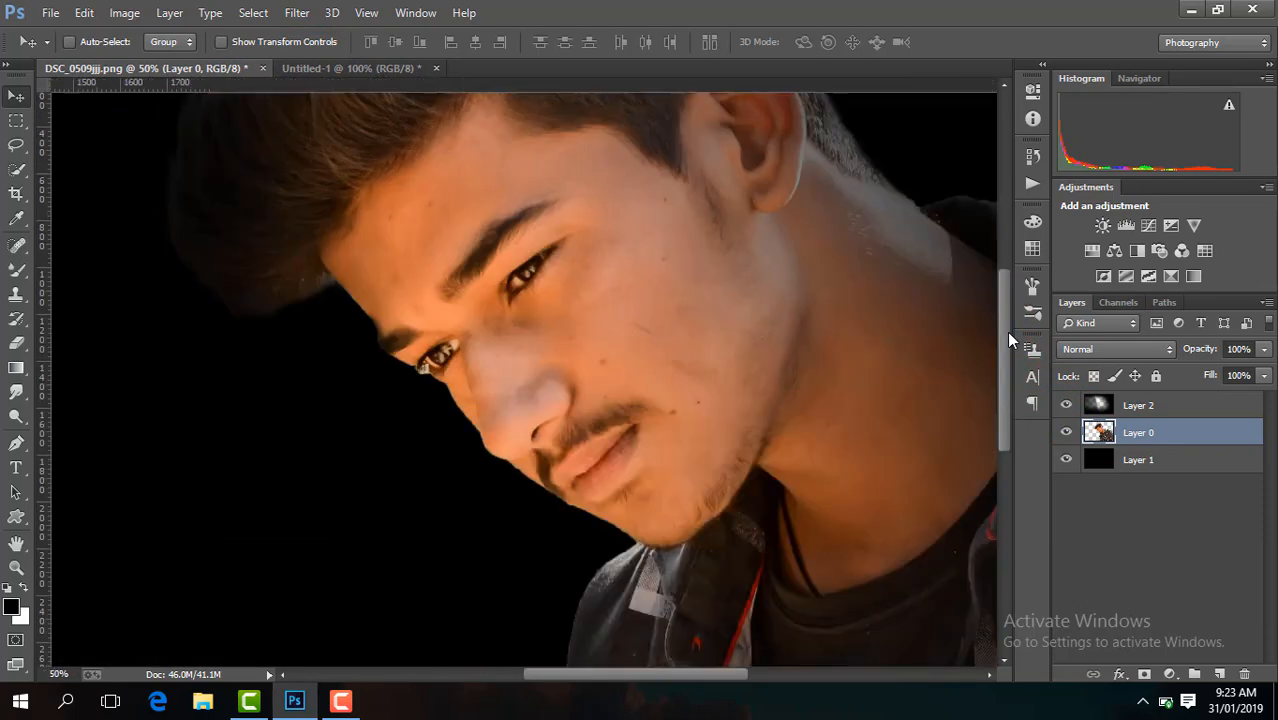
{"action": "left_click", "coordinate": [16, 392]}
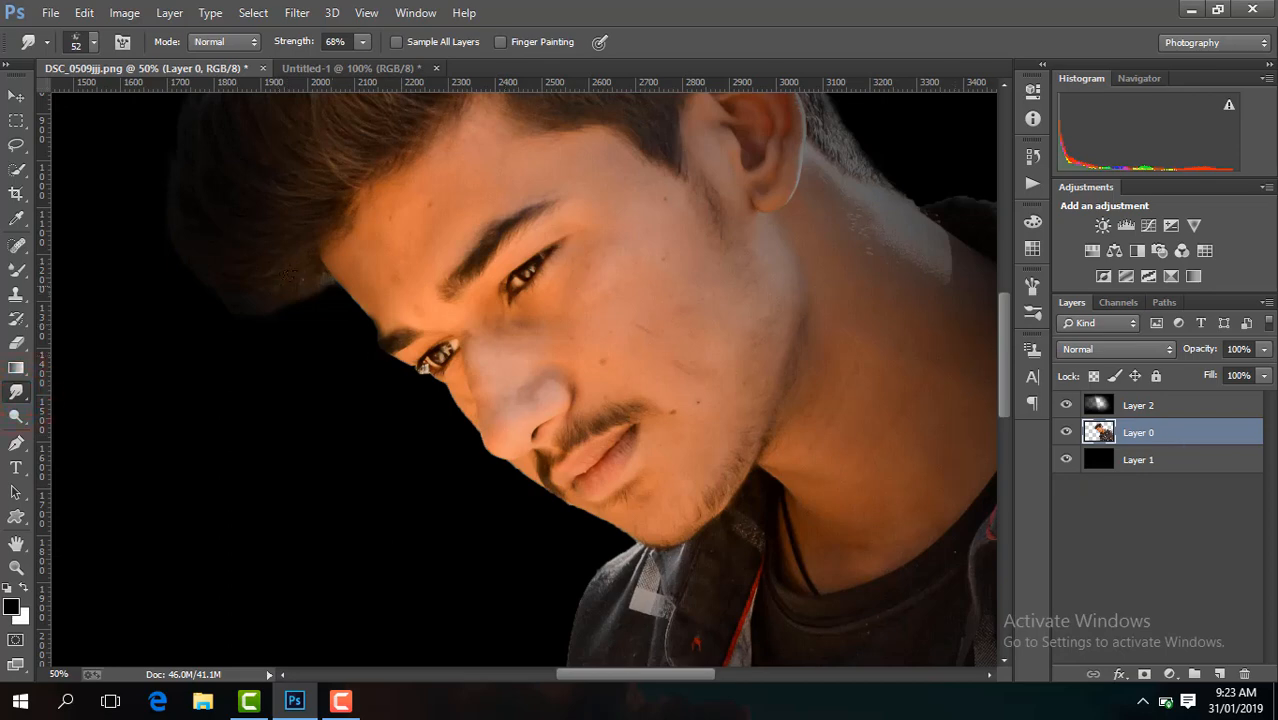
{"action": "mouse_move", "coordinate": [309, 268]}
{"action": "left_mouse_down"}
{"action": "mouse_move", "coordinate": [310, 256]}
{"action": "mouse_move", "coordinate": [251, 285]}
{"action": "mouse_move", "coordinate": [322, 257]}
{"action": "mouse_move", "coordinate": [282, 288]}
{"action": "mouse_move", "coordinate": [297, 285]}
{"action": "left_mouse_up"}
- Set the Smudge brush size to 78 px and smudge the front edge of the hair outward beside the forehead
{"action": "left_click", "coordinate": [94, 41]}
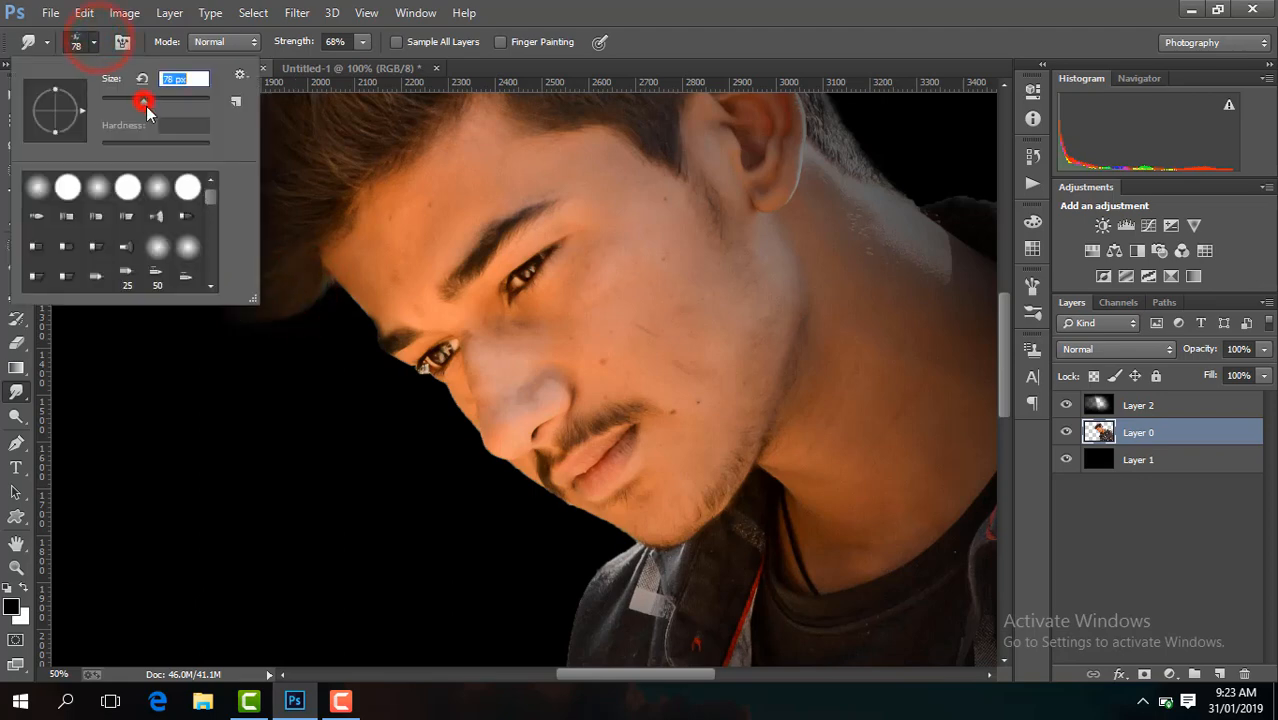
{"action": "left_click", "coordinate": [298, 206]}
{"action": "left_click", "coordinate": [251, 287]}
{"action": "left_click", "coordinate": [263, 263]}
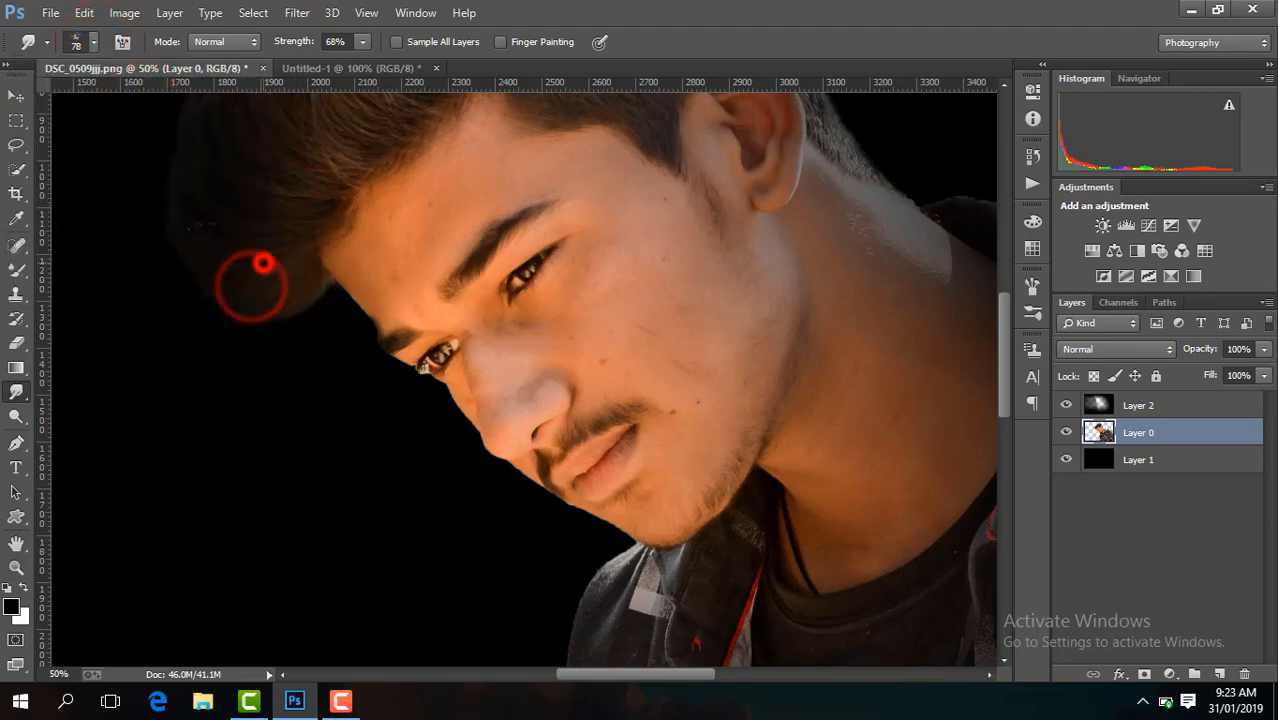
{"action": "mouse_move", "coordinate": [220, 243]}
{"action": "left_mouse_down"}
{"action": "mouse_move", "coordinate": [184, 214]}
{"action": "mouse_move", "coordinate": [180, 160]}
{"action": "mouse_move", "coordinate": [169, 187]}
{"action": "left_mouse_up"}
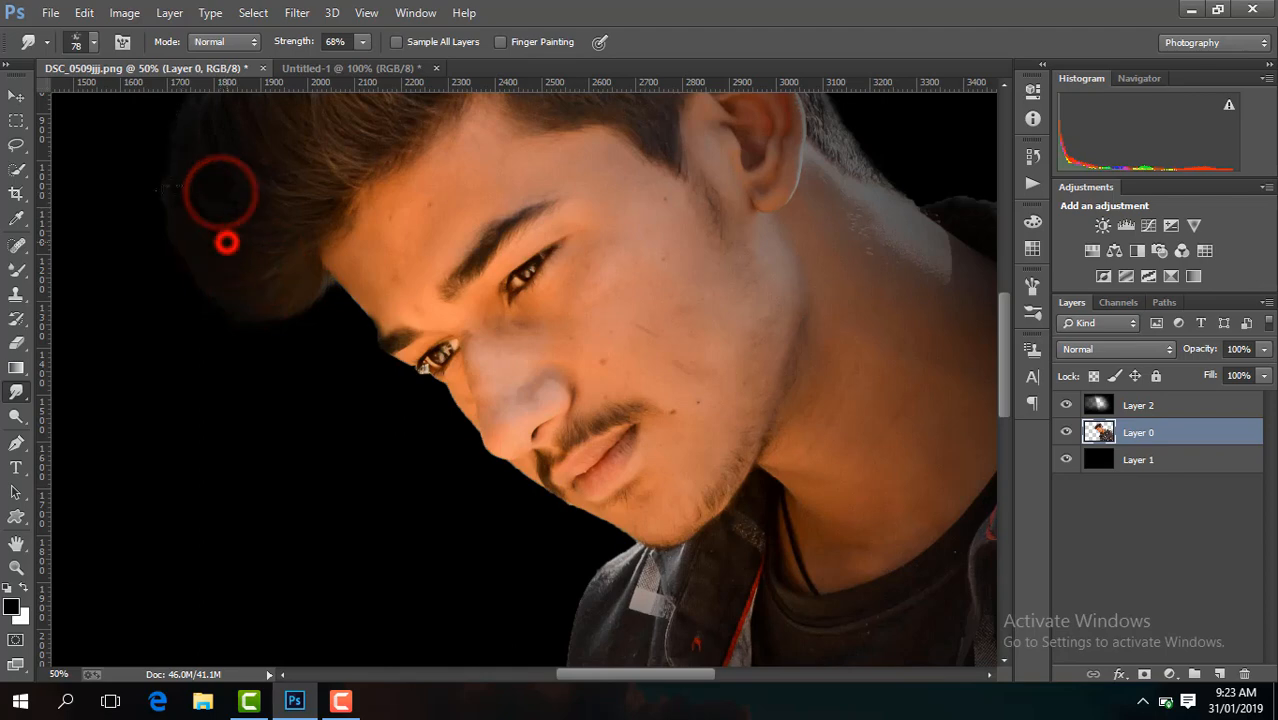
{"action": "mouse_move", "coordinate": [233, 267]}
{"action": "left_mouse_down"}
{"action": "mouse_move", "coordinate": [190, 228]}
{"action": "mouse_move", "coordinate": [179, 140]}
{"action": "left_mouse_up"}
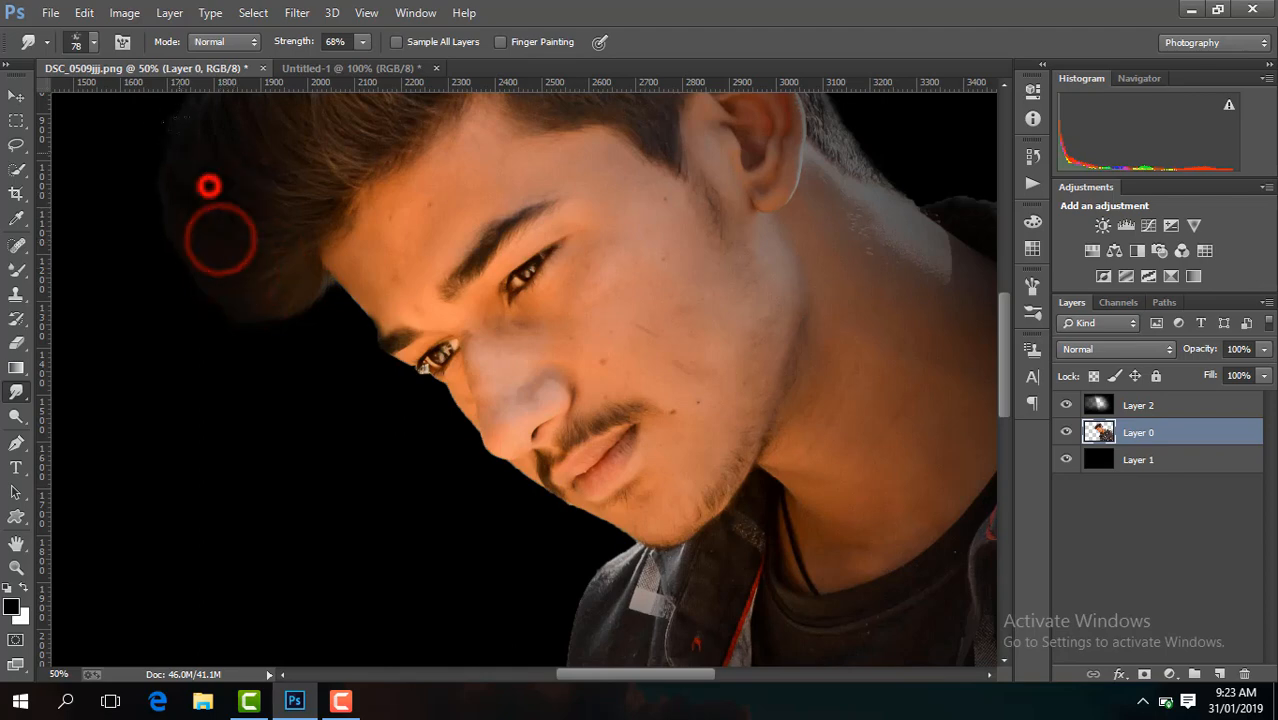
- Smudge the upper front outline of the hair outward into soft, upward-swept strands
{"action": "left_click_drag", "start_coordinate": [1004, 311], "coordinate": [1001, 259]}
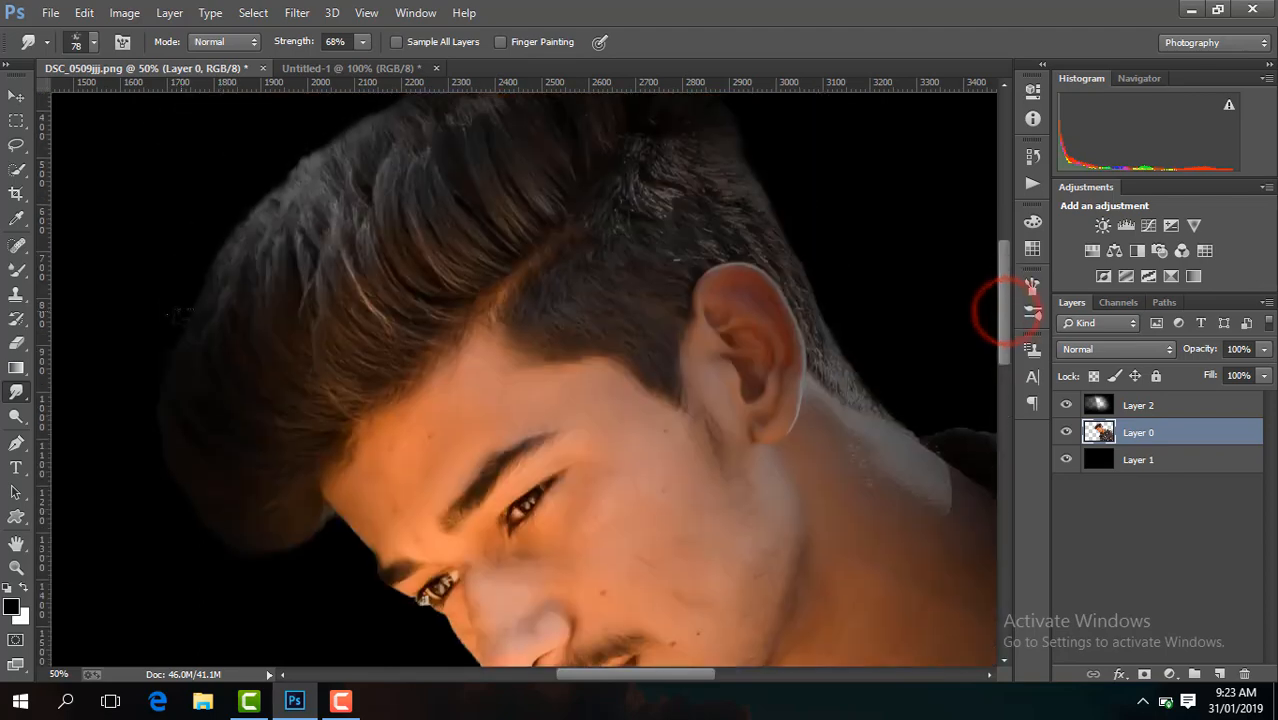
{"action": "mouse_move", "coordinate": [203, 389]}
{"action": "left_mouse_down"}
{"action": "mouse_move", "coordinate": [180, 330]}
{"action": "mouse_move", "coordinate": [212, 240]}
{"action": "left_mouse_up"}
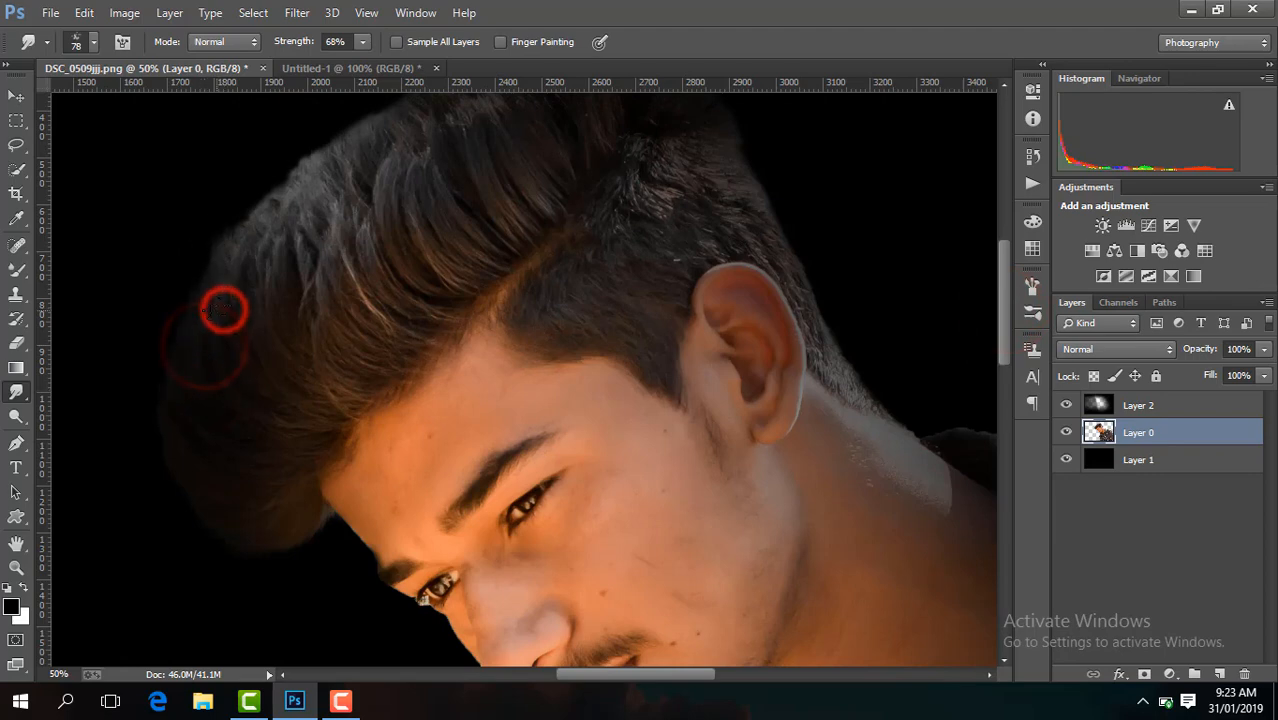
{"action": "mouse_move", "coordinate": [217, 311]}
{"action": "left_mouse_down"}
{"action": "mouse_move", "coordinate": [205, 270]}
{"action": "mouse_move", "coordinate": [240, 215]}
{"action": "left_mouse_up"}
{"action": "left_click_drag", "start_coordinate": [271, 265], "coordinate": [276, 190]}
{"action": "left_click_drag", "start_coordinate": [239, 279], "coordinate": [243, 198]}
{"action": "mouse_move", "coordinate": [262, 240]}
{"action": "left_mouse_down"}
{"action": "mouse_move", "coordinate": [262, 185]}
{"action": "mouse_move", "coordinate": [313, 150]}
{"action": "left_mouse_up"}
{"action": "mouse_move", "coordinate": [317, 206]}
{"action": "left_mouse_down"}
{"action": "mouse_move", "coordinate": [338, 133]}
{"action": "mouse_move", "coordinate": [400, 115]}
{"action": "left_mouse_up"}
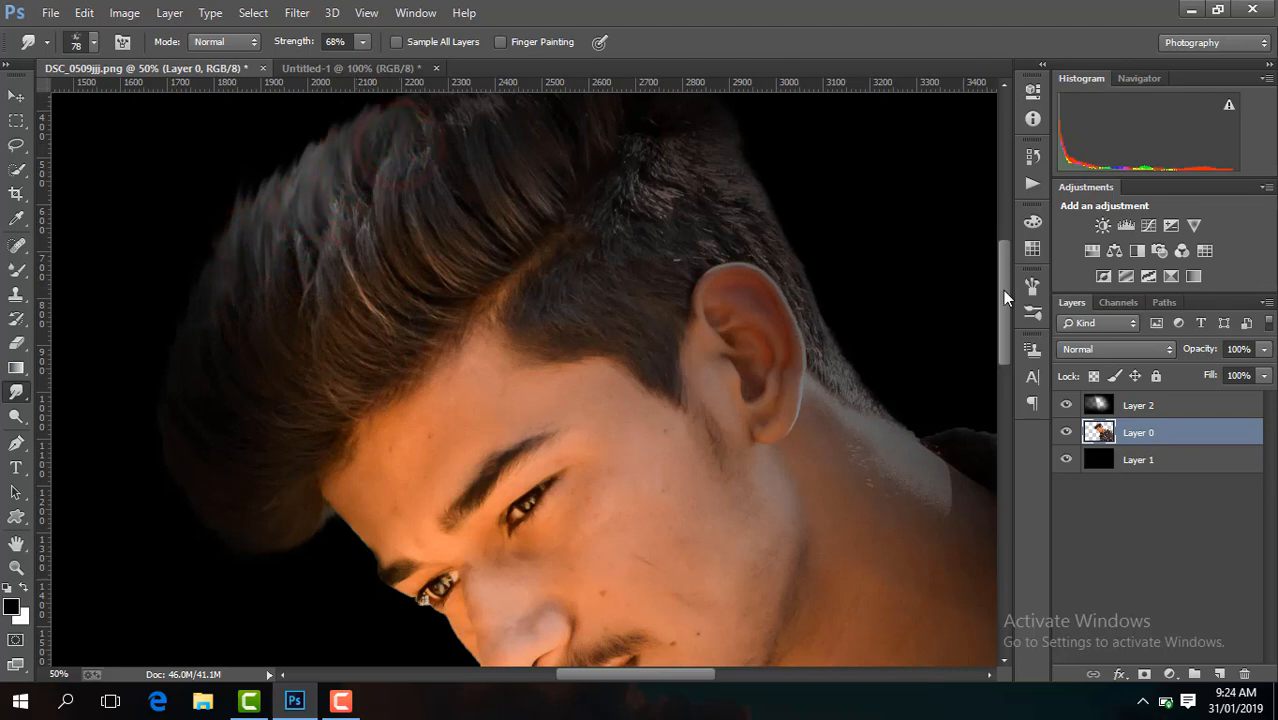
- Enlarge the Smudge brush to 121 px and smudge the top of the hair and its upper front outline
{"action": "left_click_drag", "start_coordinate": [1003, 291], "coordinate": [1005, 269]}
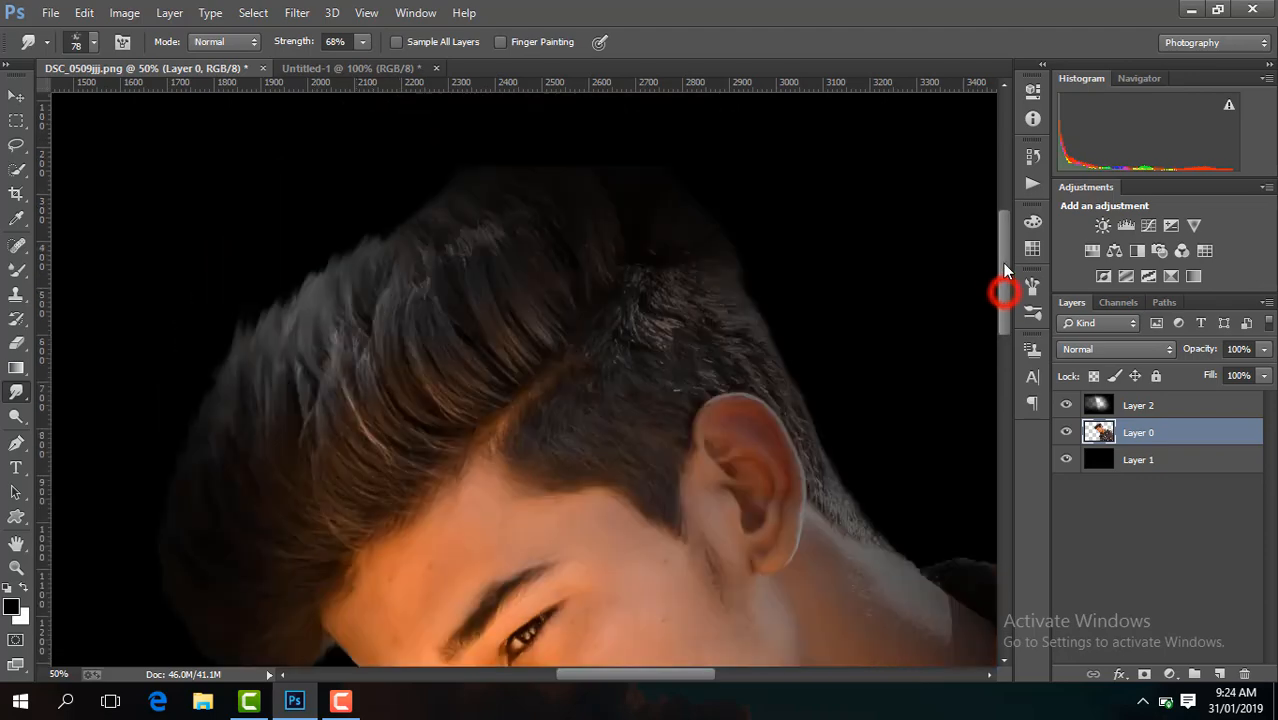
{"action": "left_click", "coordinate": [95, 44]}
{"action": "mouse_move", "coordinate": [628, 251]}
{"action": "left_mouse_down"}
{"action": "mouse_move", "coordinate": [608, 205]}
{"action": "mouse_move", "coordinate": [597, 255]}
{"action": "mouse_move", "coordinate": [550, 195]}
{"action": "left_mouse_up"}
{"action": "mouse_move", "coordinate": [553, 245]}
{"action": "left_mouse_down"}
{"action": "mouse_move", "coordinate": [470, 215]}
{"action": "mouse_move", "coordinate": [440, 222]}
{"action": "left_mouse_up"}
{"action": "left_click_drag", "start_coordinate": [497, 268], "coordinate": [446, 242]}
{"action": "mouse_move", "coordinate": [502, 231]}
{"action": "left_mouse_down"}
{"action": "mouse_move", "coordinate": [432, 258]}
{"action": "mouse_move", "coordinate": [410, 230]}
{"action": "left_mouse_up"}
{"action": "left_click_drag", "start_coordinate": [422, 294], "coordinate": [388, 235]}
{"action": "mouse_move", "coordinate": [678, 258]}
{"action": "left_mouse_down"}
{"action": "mouse_move", "coordinate": [642, 282]}
{"action": "mouse_move", "coordinate": [657, 270]}
{"action": "mouse_move", "coordinate": [707, 282]}
{"action": "mouse_move", "coordinate": [628, 274]}
{"action": "mouse_move", "coordinate": [649, 274]}
{"action": "mouse_move", "coordinate": [637, 225]}
{"action": "mouse_move", "coordinate": [553, 211]}
{"action": "mouse_move", "coordinate": [474, 228]}
{"action": "left_mouse_up"}
{"action": "mouse_move", "coordinate": [326, 325]}
{"action": "left_mouse_down"}
{"action": "mouse_move", "coordinate": [330, 268]}
{"action": "mouse_move", "coordinate": [354, 250]}
{"action": "left_mouse_up"}
{"action": "left_click_drag", "start_coordinate": [255, 393], "coordinate": [279, 305]}
{"action": "left_click_drag", "start_coordinate": [274, 357], "coordinate": [323, 243]}
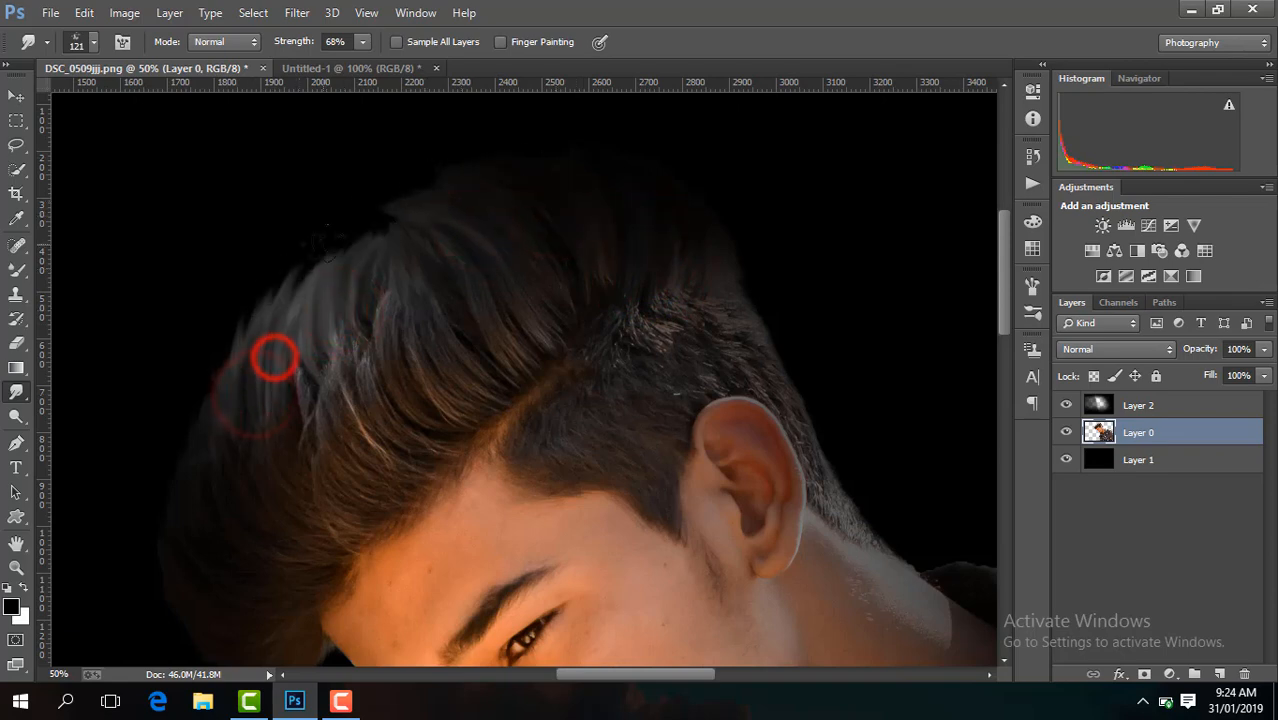
- Open the Camera Raw Filter on the portrait layer and set sharpening Amount to 41 and noise reduction Luminance to 33
{"action": "scroll", "coordinate": [322, 240], "scroll_direction": "down", "scroll_amount": 4}
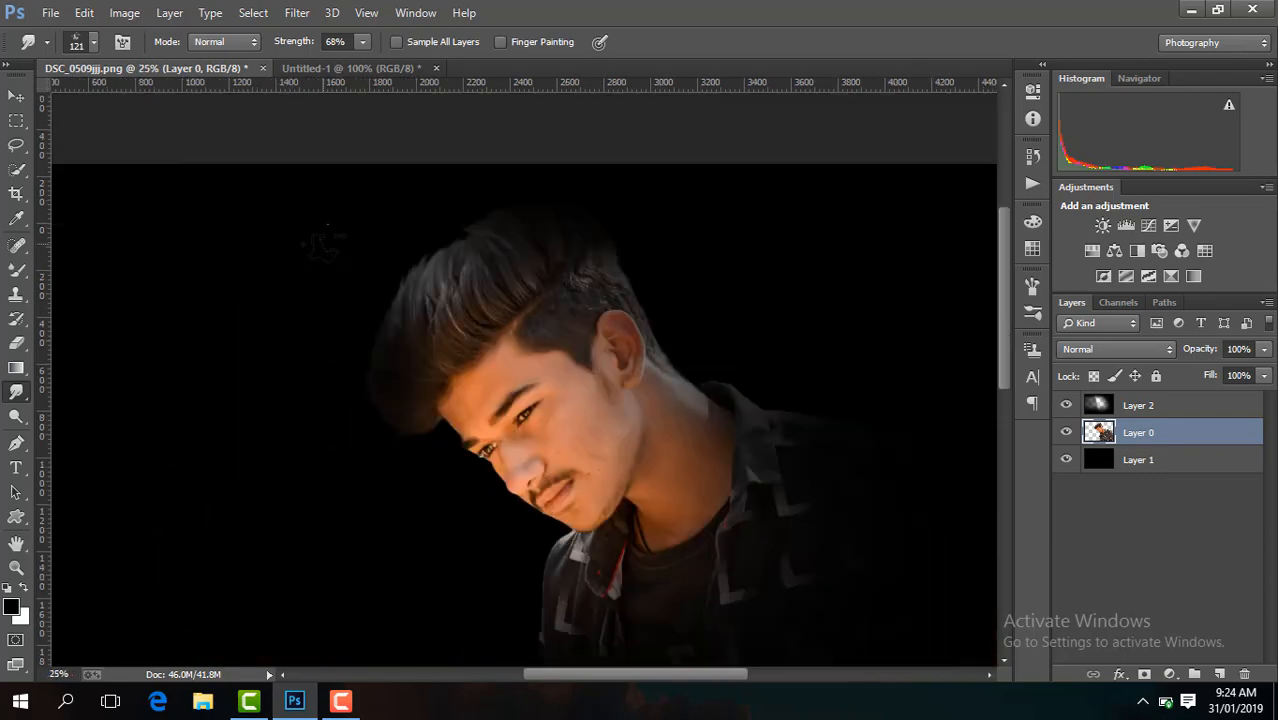
{"action": "scroll", "coordinate": [322, 240], "scroll_direction": "up", "scroll_amount": 1}
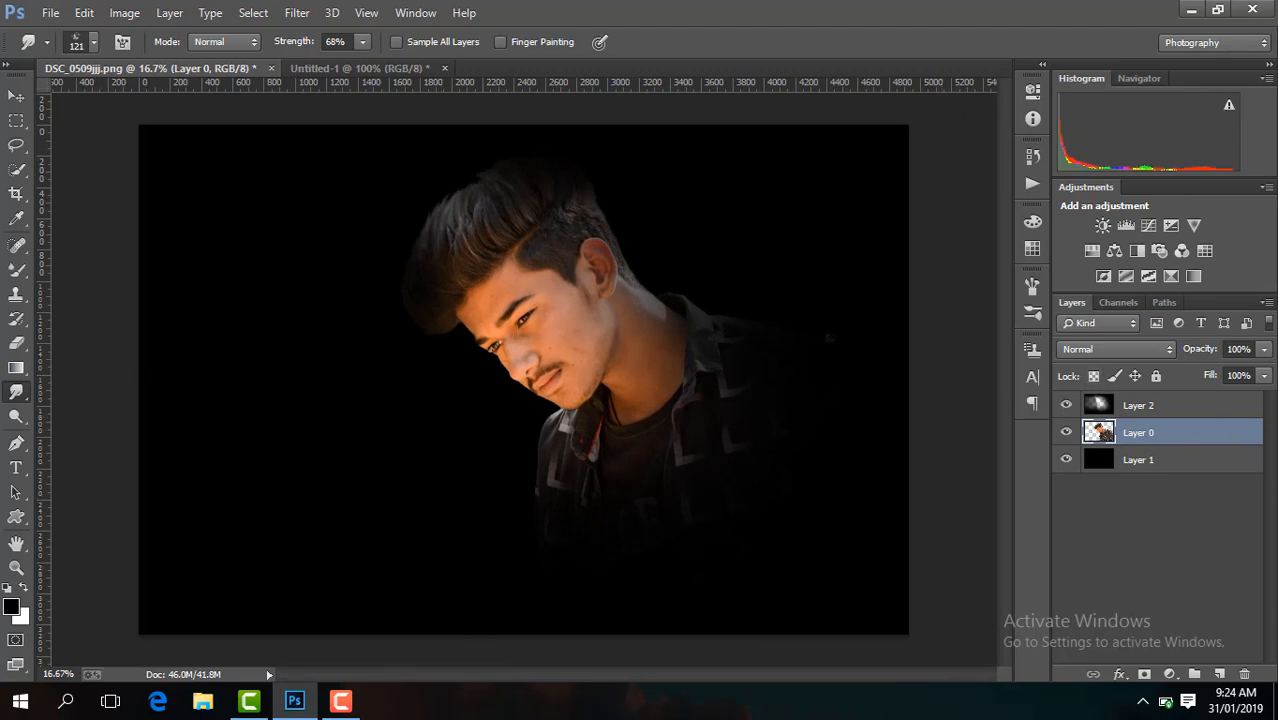
{"action": "left_click", "coordinate": [297, 13]}
{"action": "left_click", "coordinate": [365, 123]}
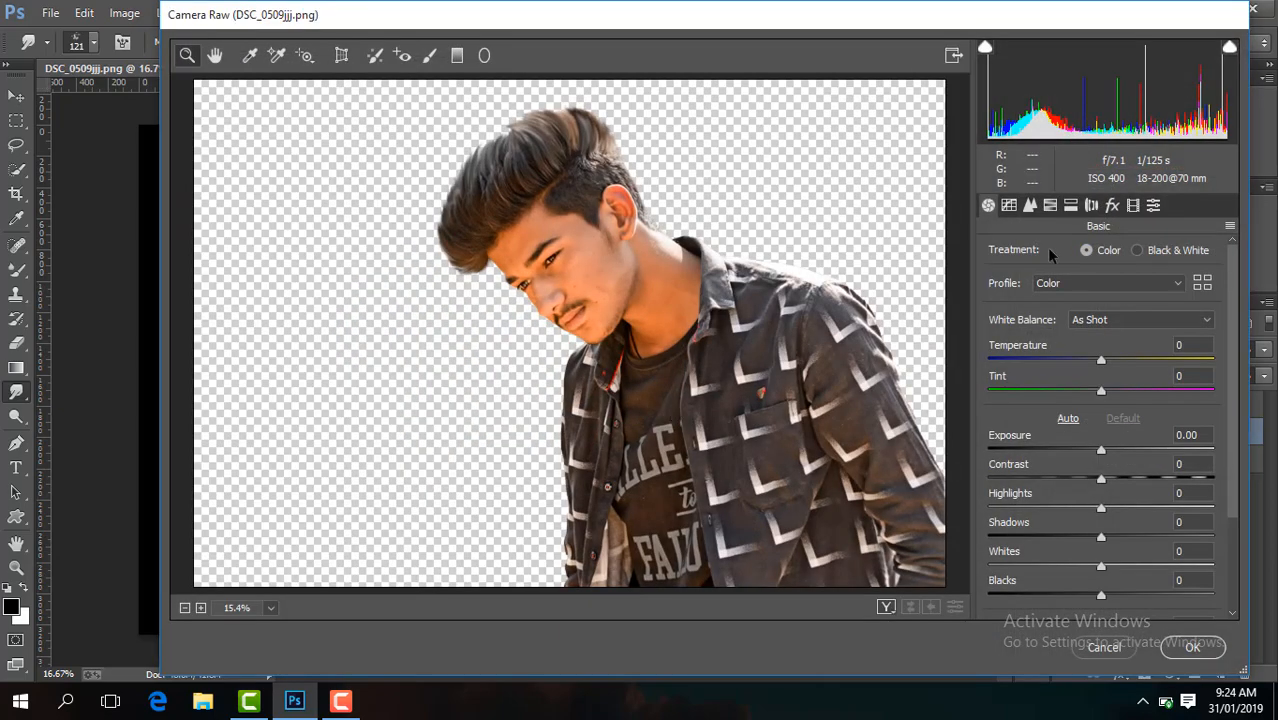
{"action": "left_click", "coordinate": [1029, 205]}
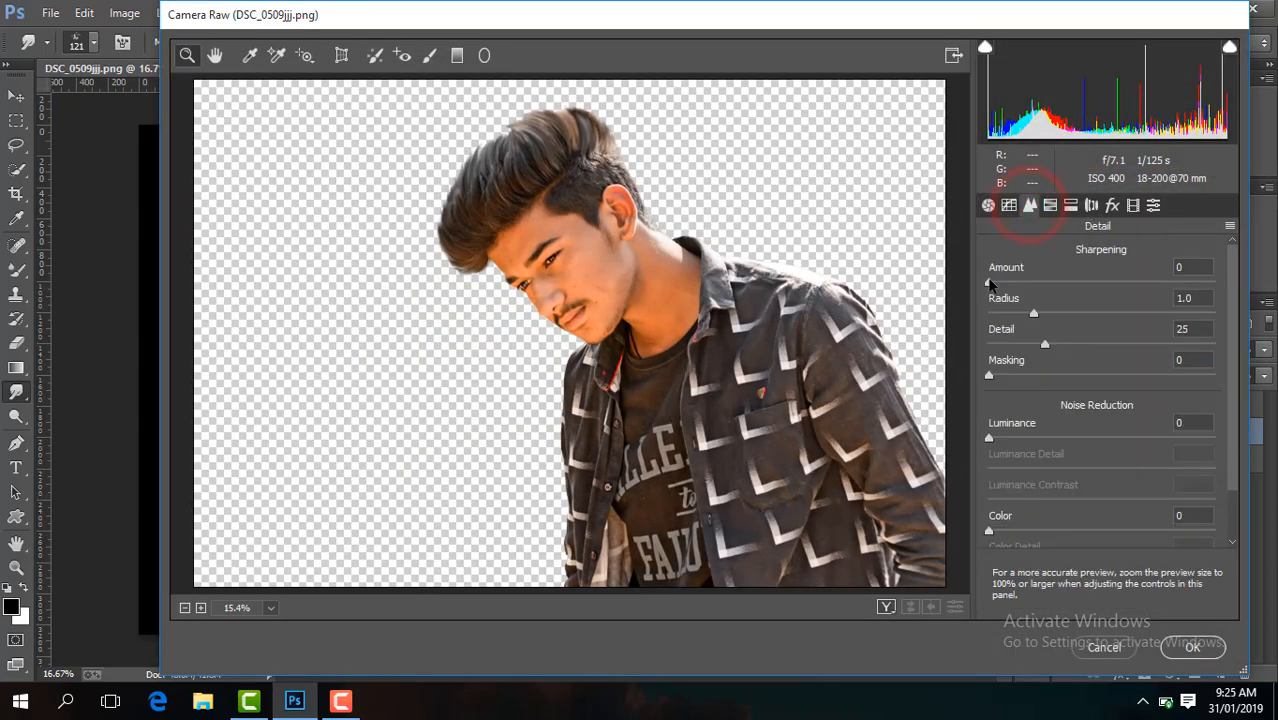
{"action": "left_click_drag", "start_coordinate": [989, 437], "coordinate": [1050, 425]}
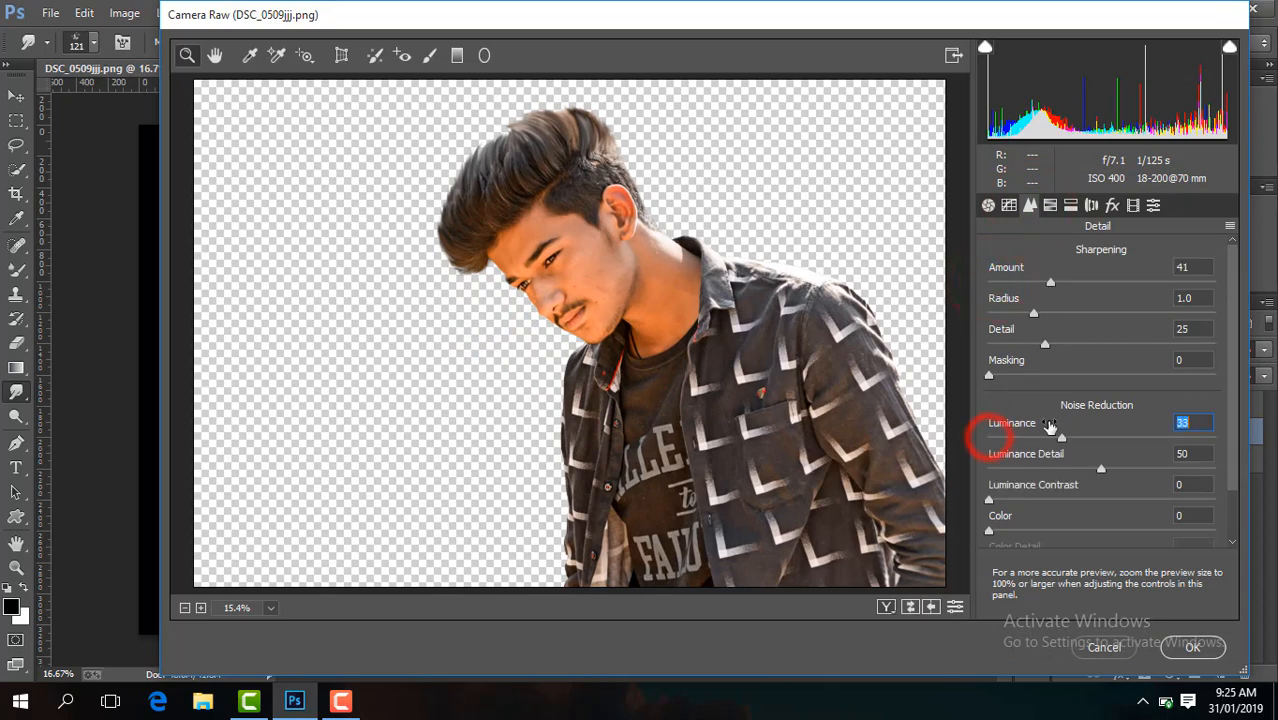
- Set Temperature to -13, Contrast to +38, Blacks to -24 and Shadows to +17 in the Basic adjustments
{"action": "left_click", "coordinate": [988, 205]}
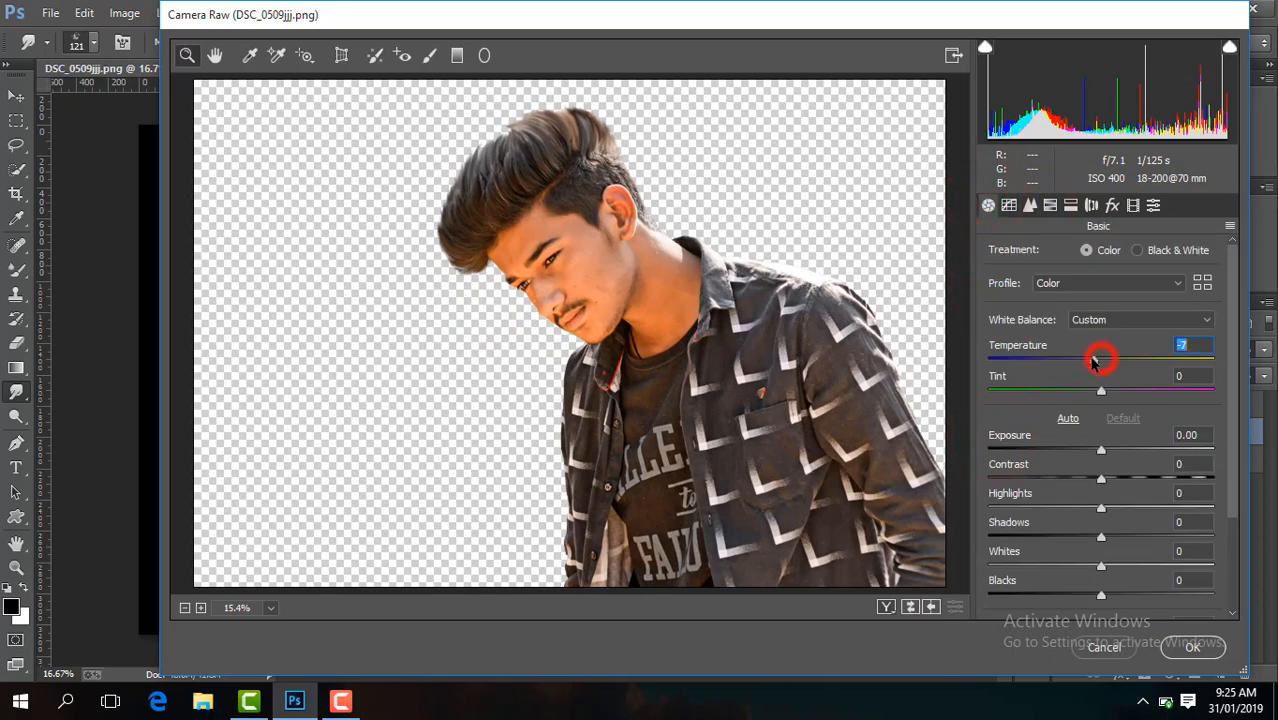
{"action": "left_click_drag", "start_coordinate": [1095, 362], "coordinate": [1087, 362]}
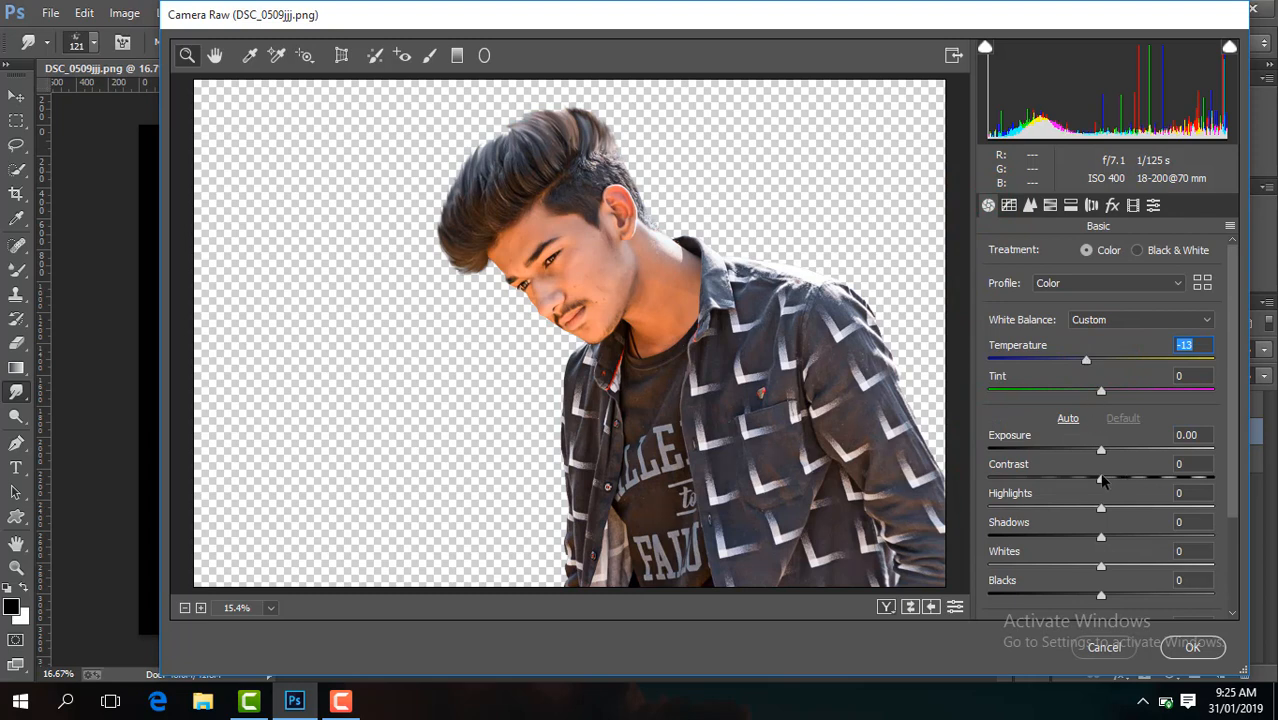
{"action": "left_click_drag", "start_coordinate": [1101, 480], "coordinate": [1146, 484]}
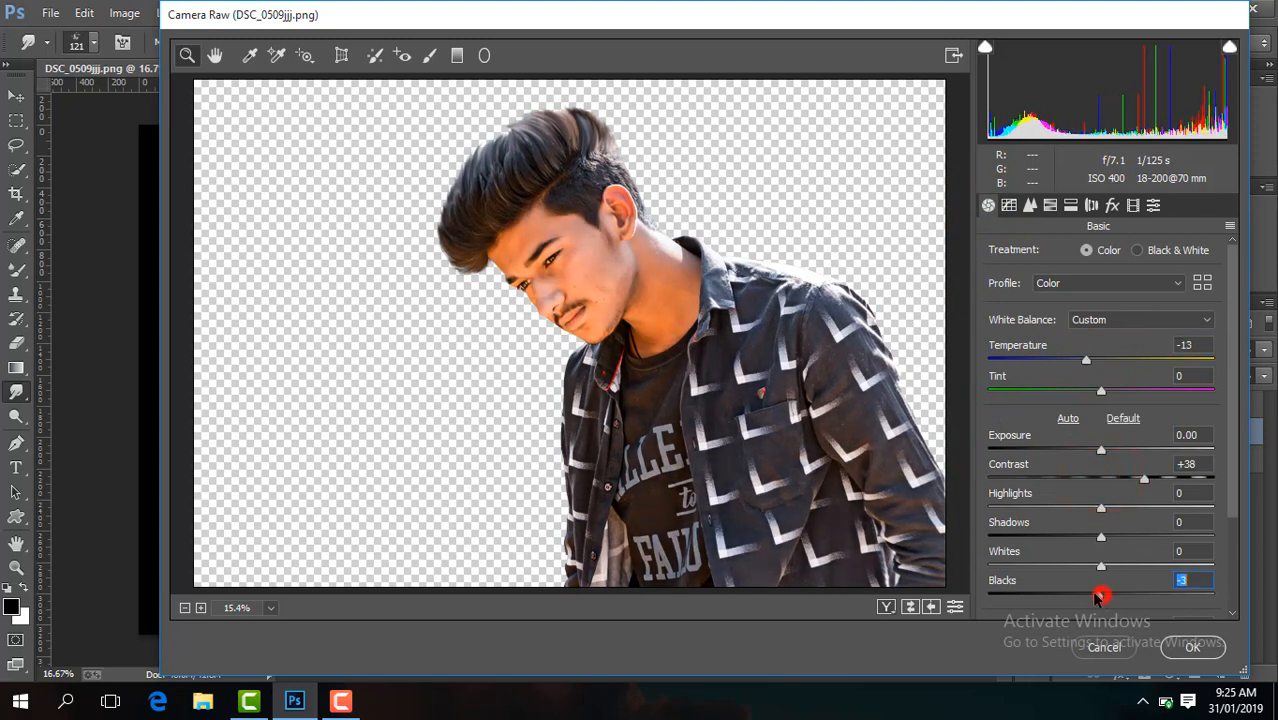
{"action": "left_click_drag", "start_coordinate": [1098, 597], "coordinate": [1075, 597]}
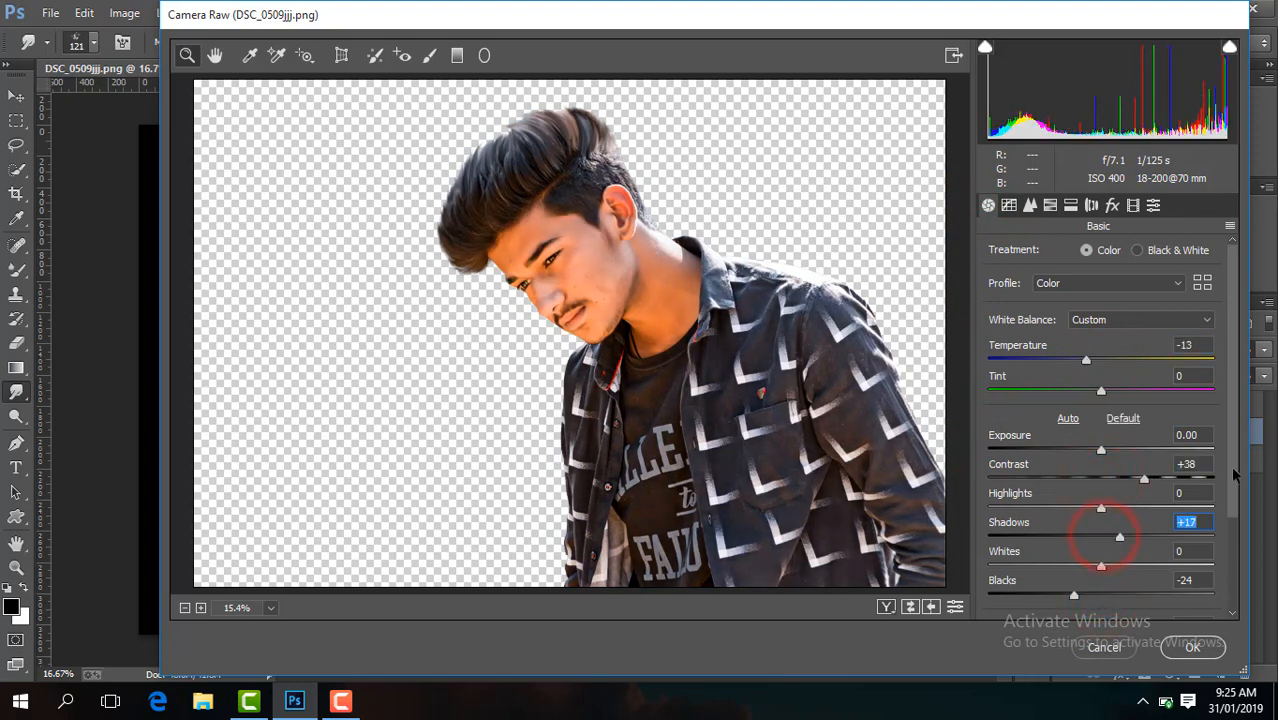
- Set Clarity to +20 and Vibrance to +21
{"action": "left_click_drag", "start_coordinate": [1236, 476], "coordinate": [1236, 551]}
{"action": "left_click_drag", "start_coordinate": [1101, 529], "coordinate": [1124, 531]}
{"action": "left_click_drag", "start_coordinate": [1101, 592], "coordinate": [1126, 595]}
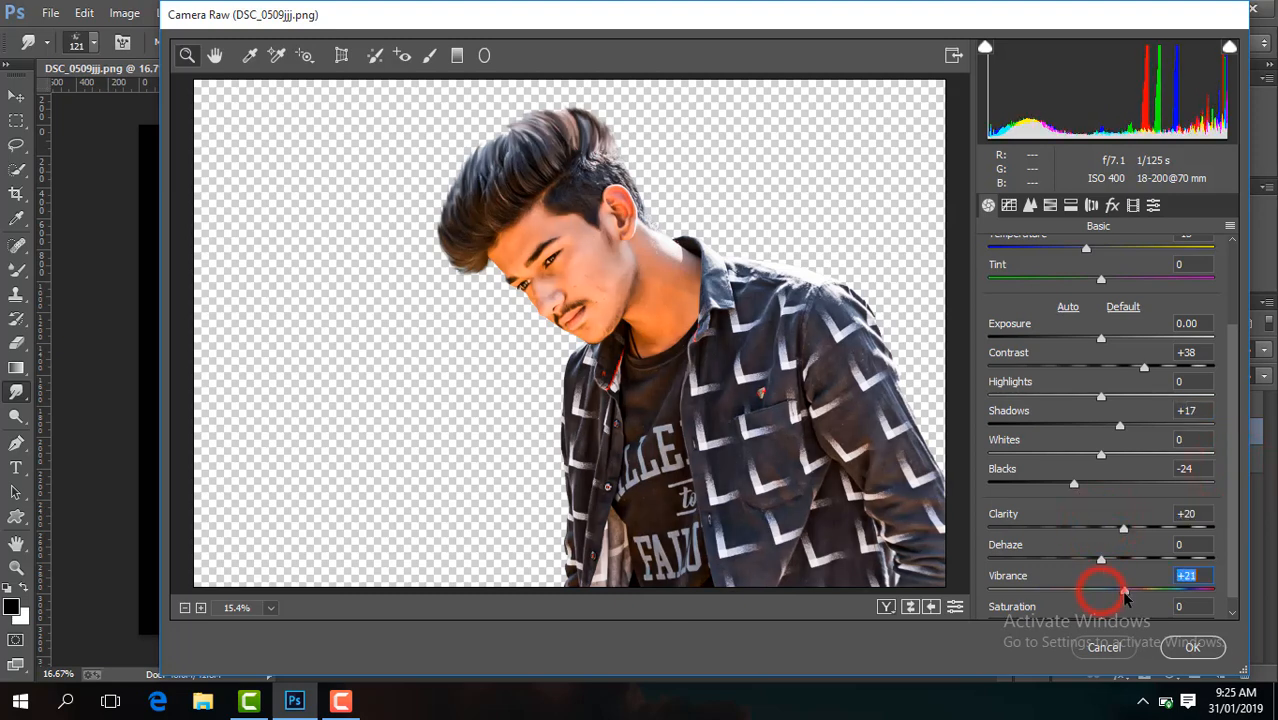
- Brighten the orange luminance, set saturation to Oranges -15, Yellows -100, Greens -100 and Blues -100, and apply the Camera Raw filter
{"action": "left_click", "coordinate": [1049, 205]}
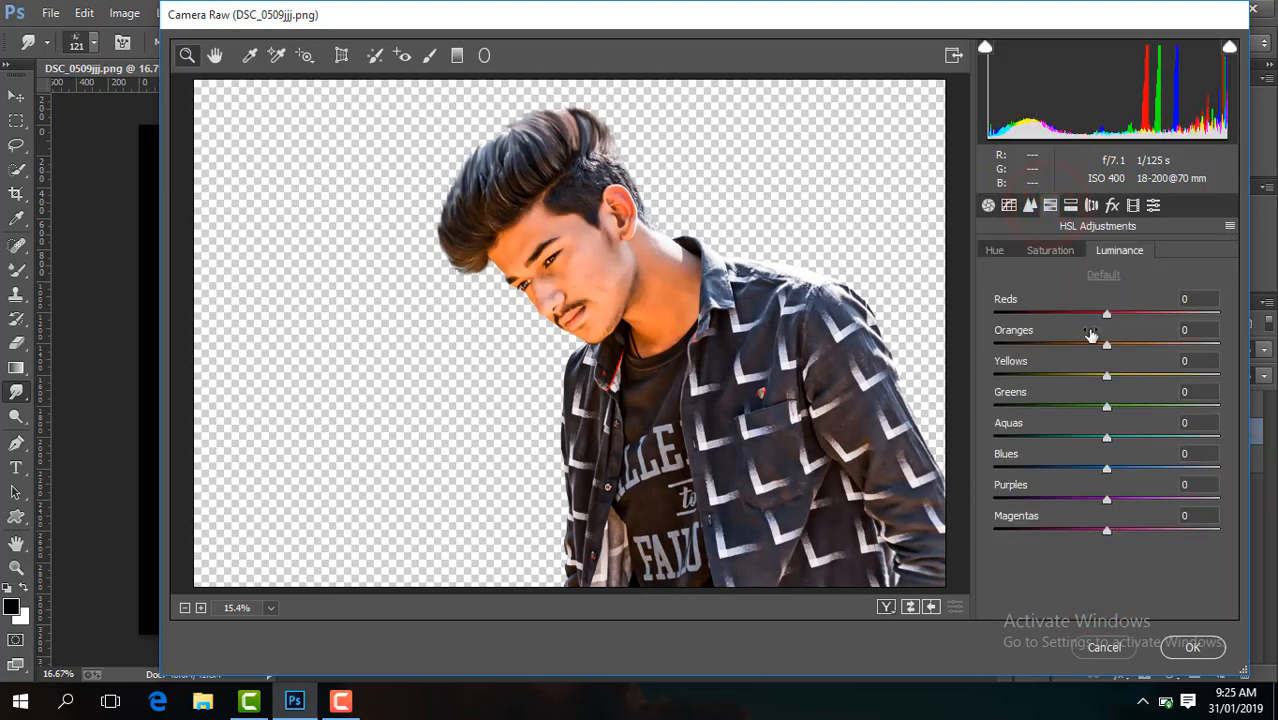
{"action": "left_click_drag", "start_coordinate": [1106, 344], "coordinate": [1125, 348]}
{"action": "left_click", "coordinate": [1067, 251]}
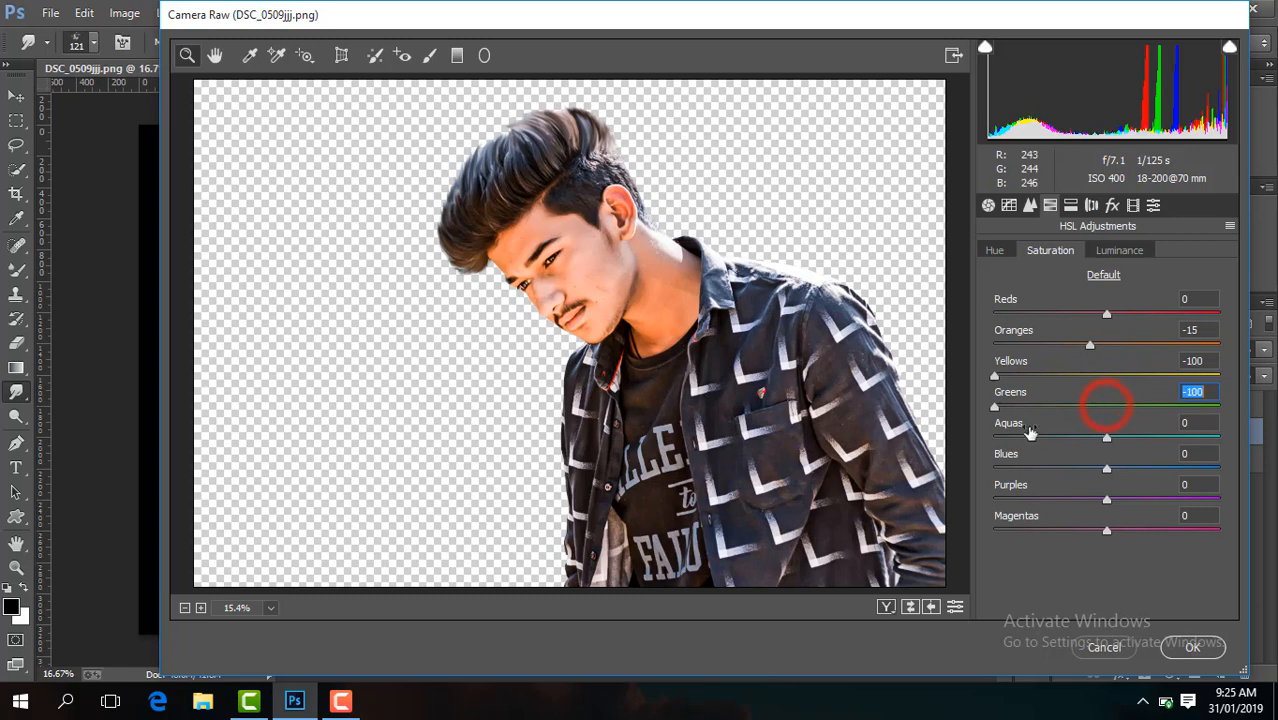
{"action": "left_click_drag", "start_coordinate": [1106, 470], "coordinate": [884, 470]}
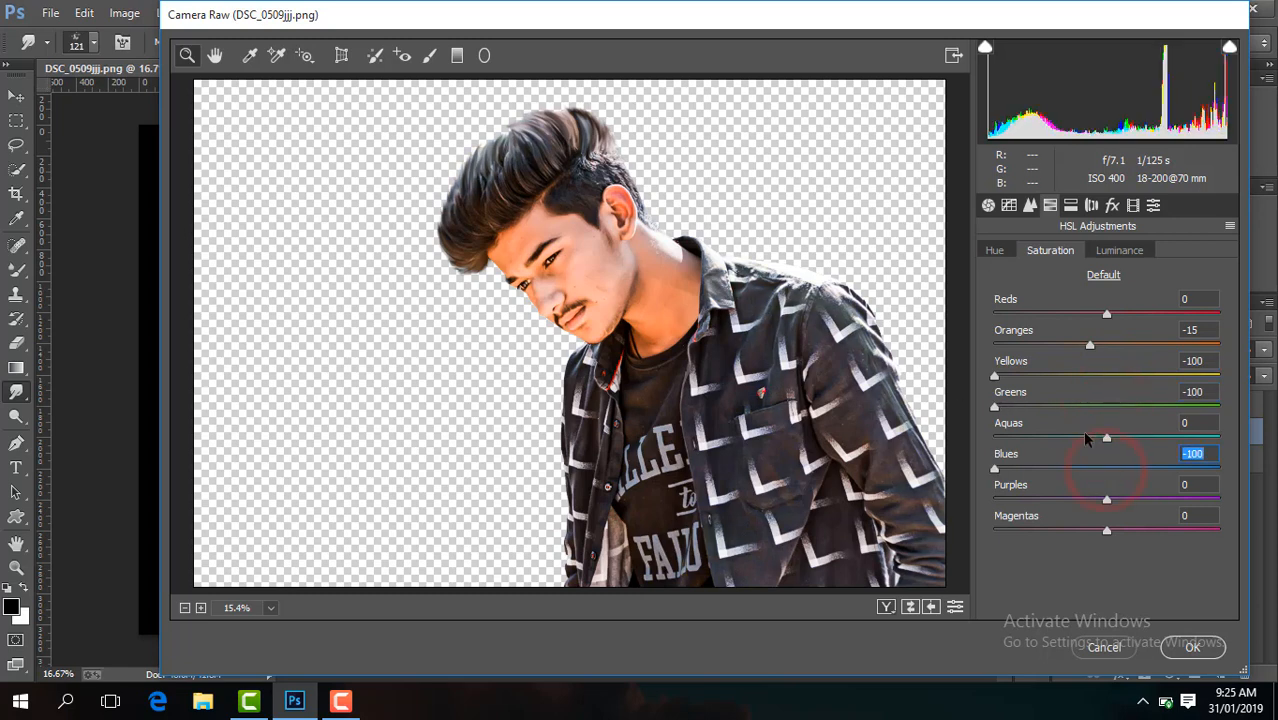
{"action": "left_click", "coordinate": [1029, 206]}
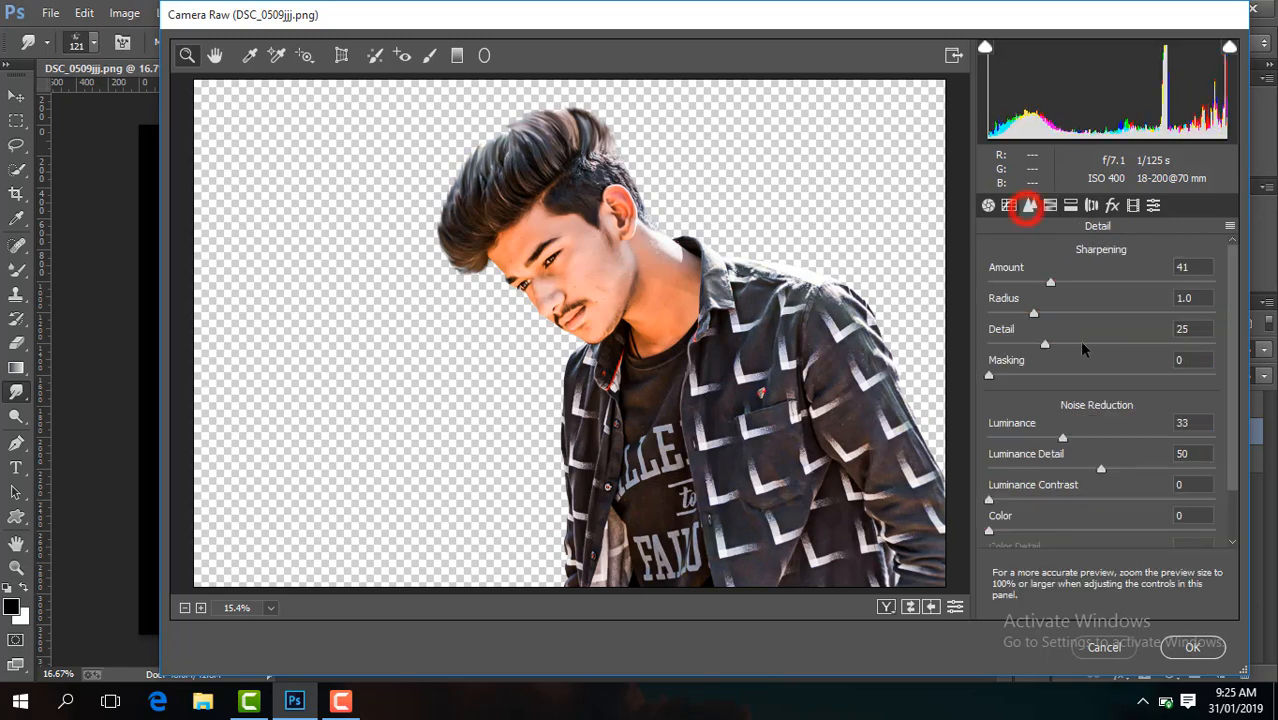
{"action": "left_click", "coordinate": [1194, 649]}
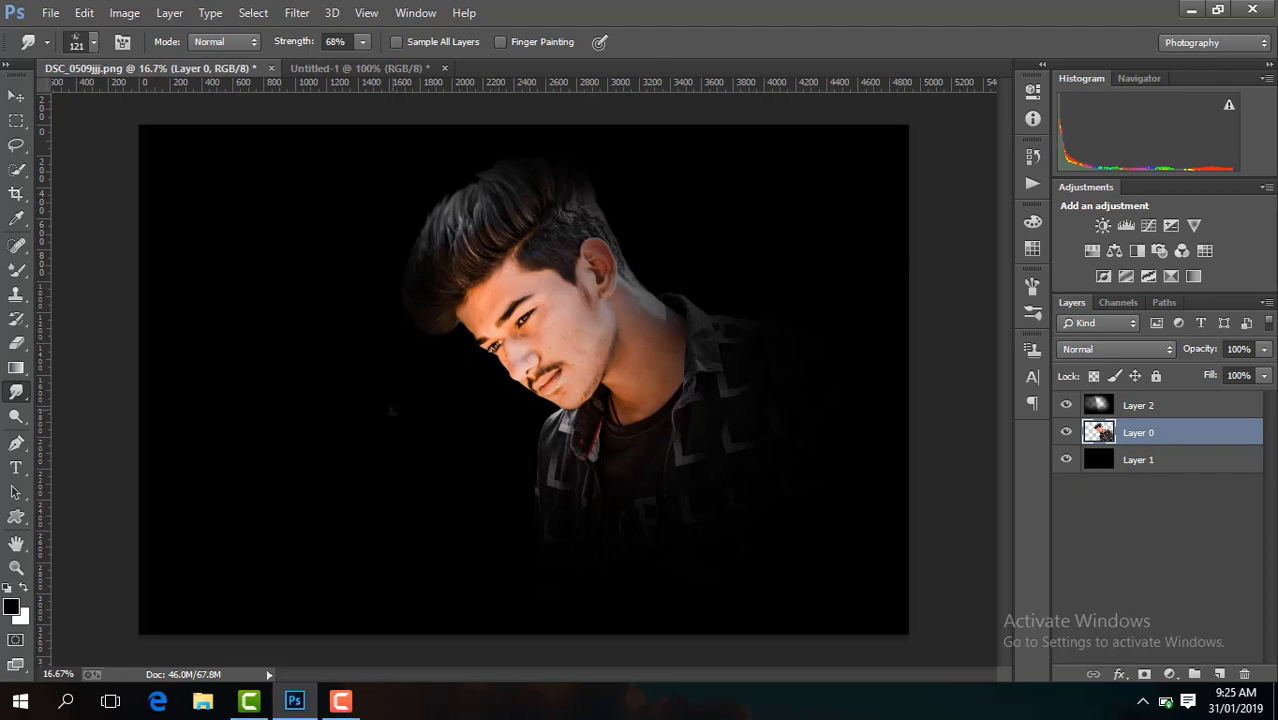
- Move the portrait layer slightly right and down on the black canvas with the Move tool
{"action": "key", "text": "ctrl+minus"}
{"action": "key", "text": "ctrl+minus"}
{"action": "key", "text": "ctrl+minus"}
{"action": "key", "text": "ctrl+minus"}
{"action": "key", "text": "ctrl+minus"}
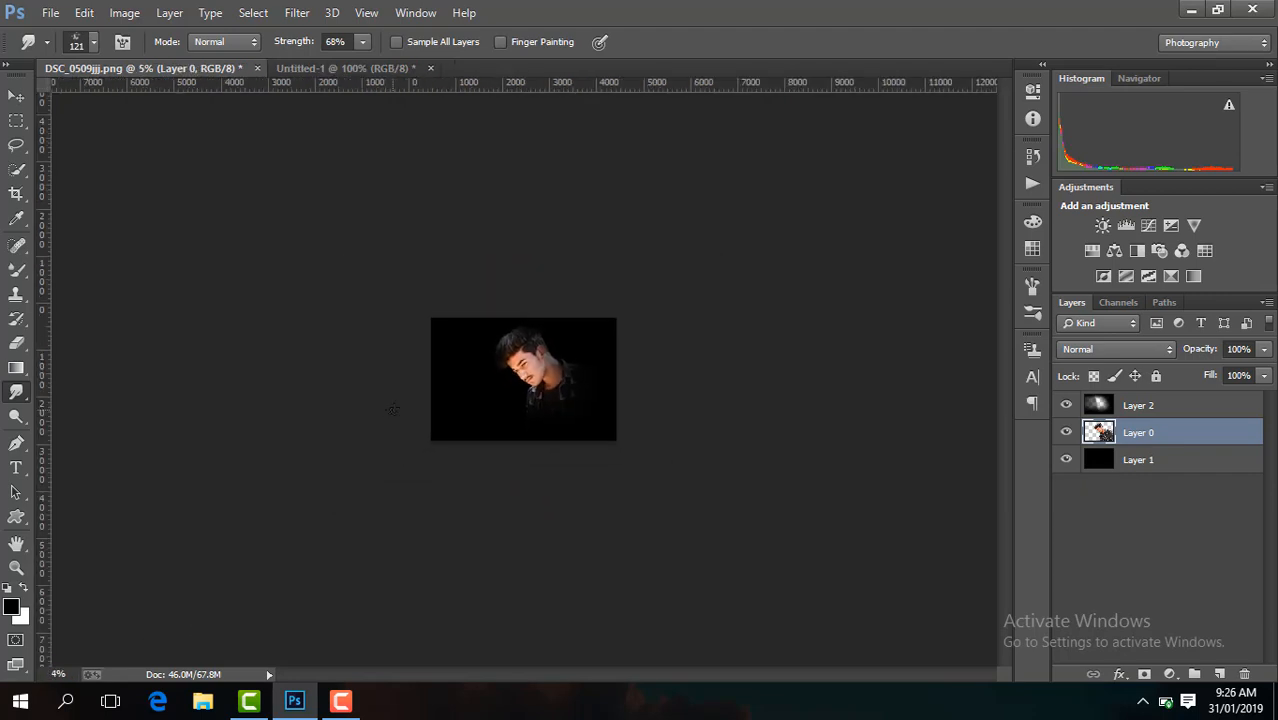
{"action": "key", "text": "ctrl+plus"}
{"action": "key", "text": "ctrl+plus"}
{"action": "key", "text": "ctrl+plus"}
{"action": "key", "text": "ctrl+plus"}
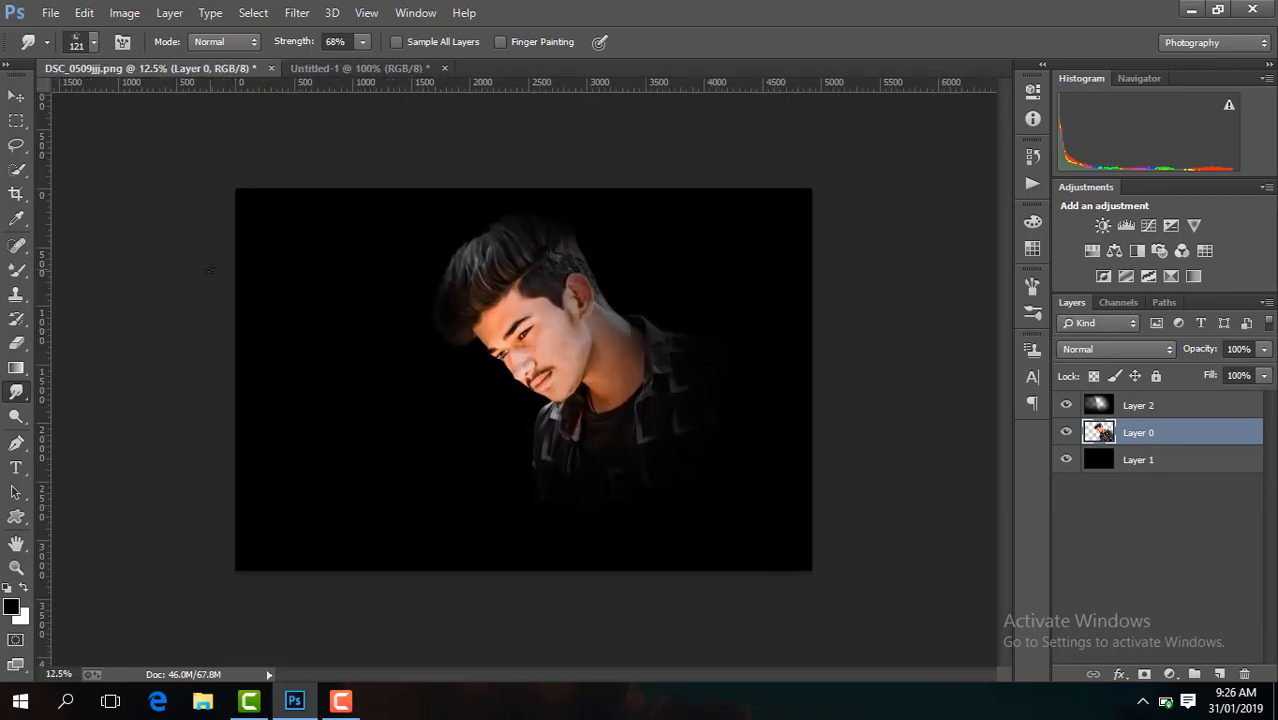
{"action": "left_click", "coordinate": [17, 97]}
{"action": "left_click_drag", "start_coordinate": [564, 369], "coordinate": [590, 425]}
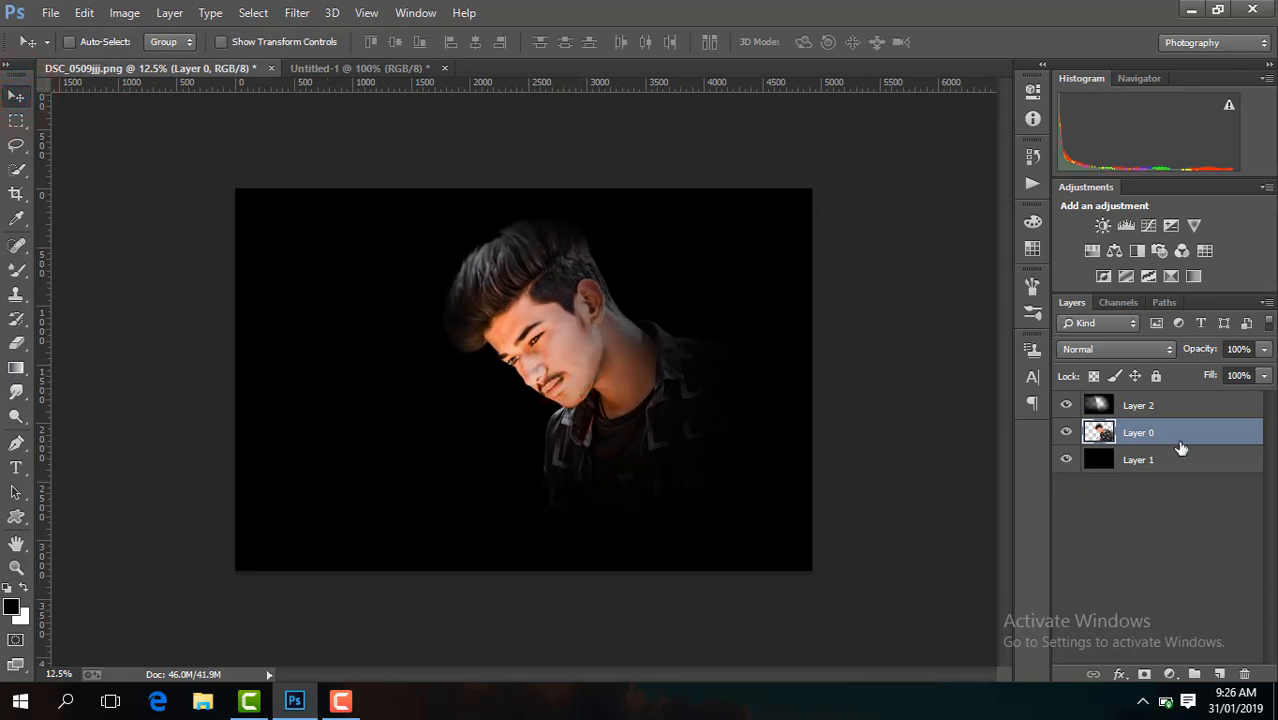
- Add an empty layer directly above the portrait layer and choose the Brush tool for painting in black
{"action": "left_click", "coordinate": [1220, 673]}
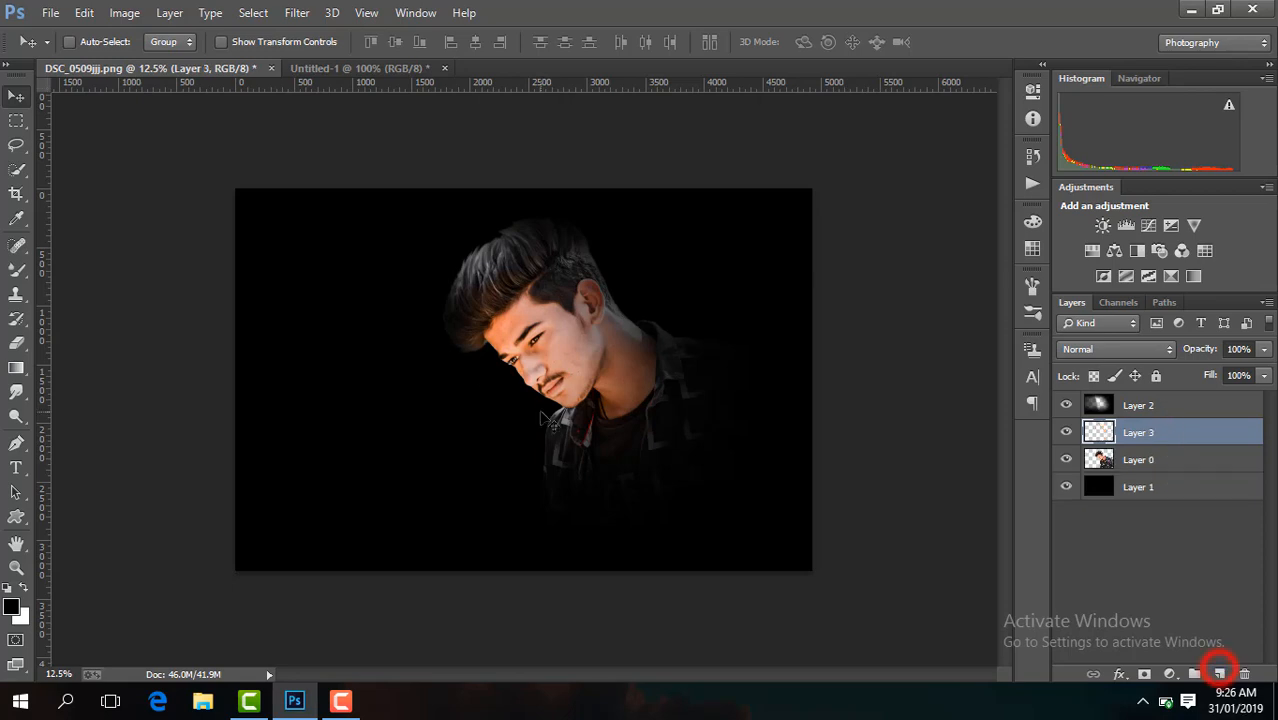
{"action": "left_click", "coordinate": [16, 270]}
{"action": "left_click", "coordinate": [62, 268]}
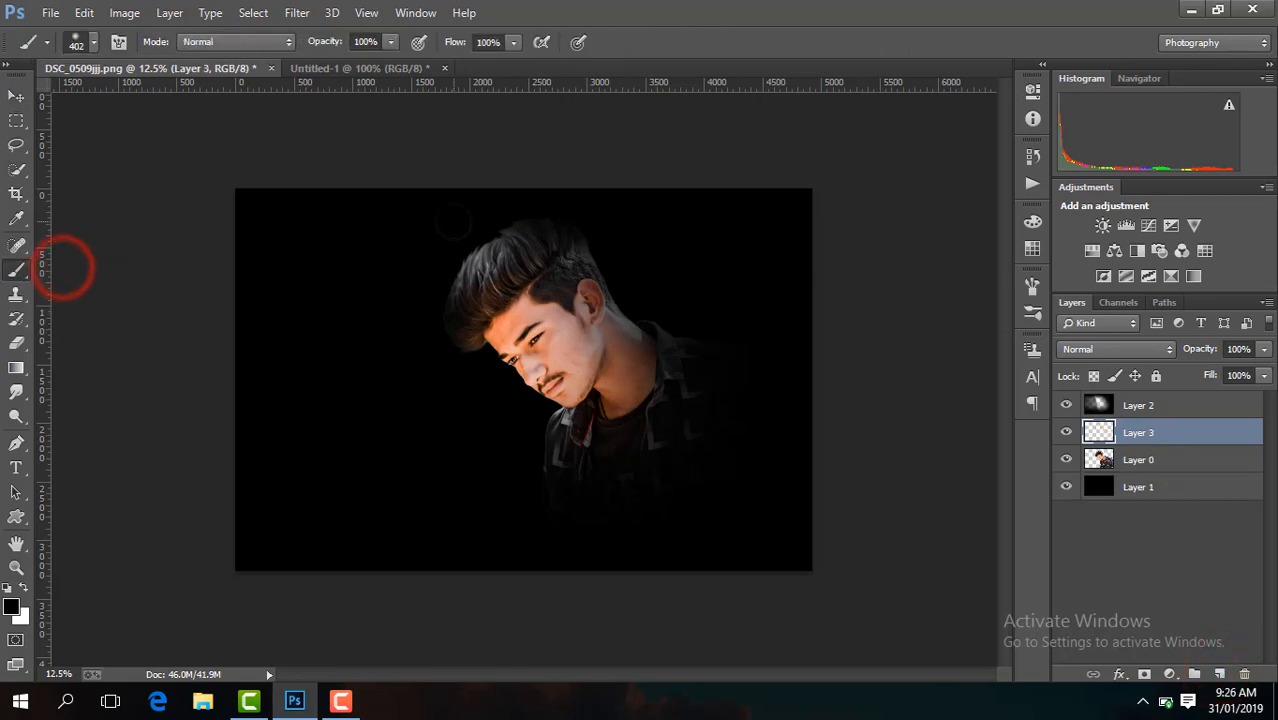
- Try to paint full-strength black over the top of the hair on the new layer, and undo the stroke
{"action": "key", "text": "ctrl+plus"}
{"action": "key", "text": "ctrl+plus"}
{"action": "left_click_drag", "start_coordinate": [1005, 381], "coordinate": [1001, 296]}
{"action": "mouse_move", "coordinate": [728, 272]}
{"action": "left_mouse_down"}
{"action": "mouse_move", "coordinate": [558, 205]}
{"action": "mouse_move", "coordinate": [547, 217]}
{"action": "mouse_move", "coordinate": [618, 217]}
{"action": "left_mouse_up"}
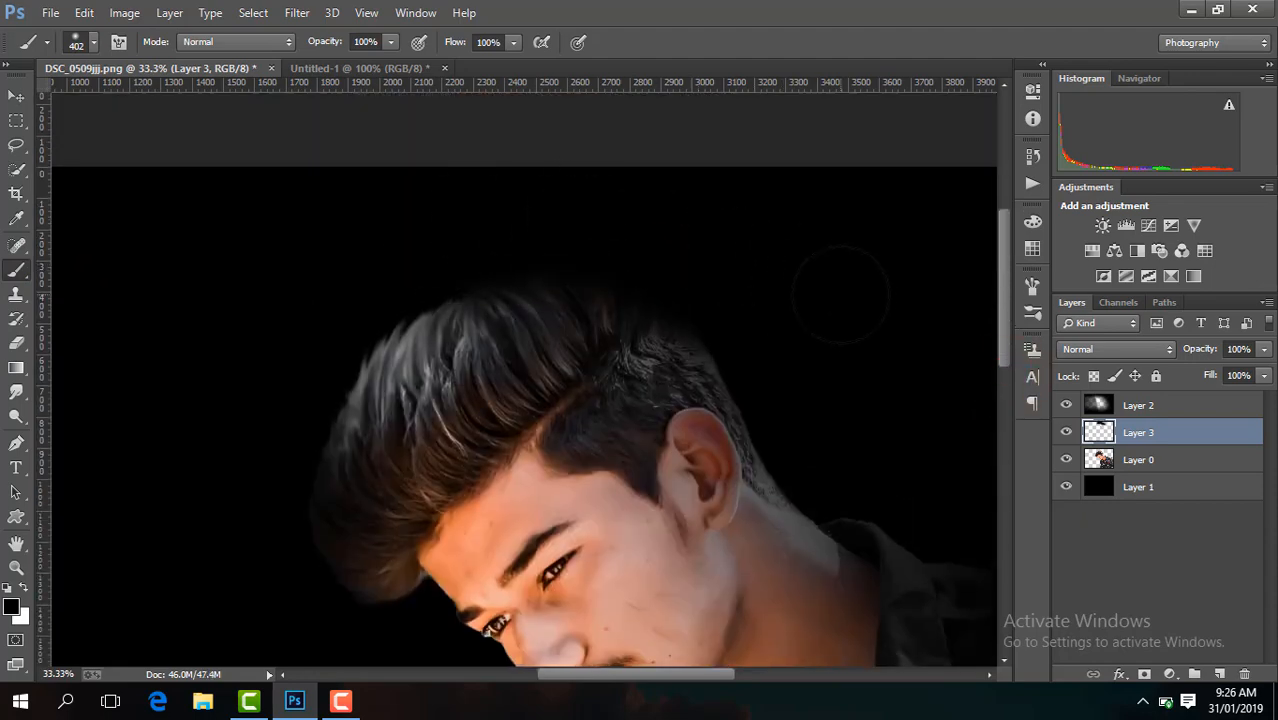
{"action": "key", "text": "ctrl+z"}
- Set the new layer's opacity to 50% and paint black around the back, front and top edges of the hair
{"action": "left_click", "coordinate": [1265, 349]}
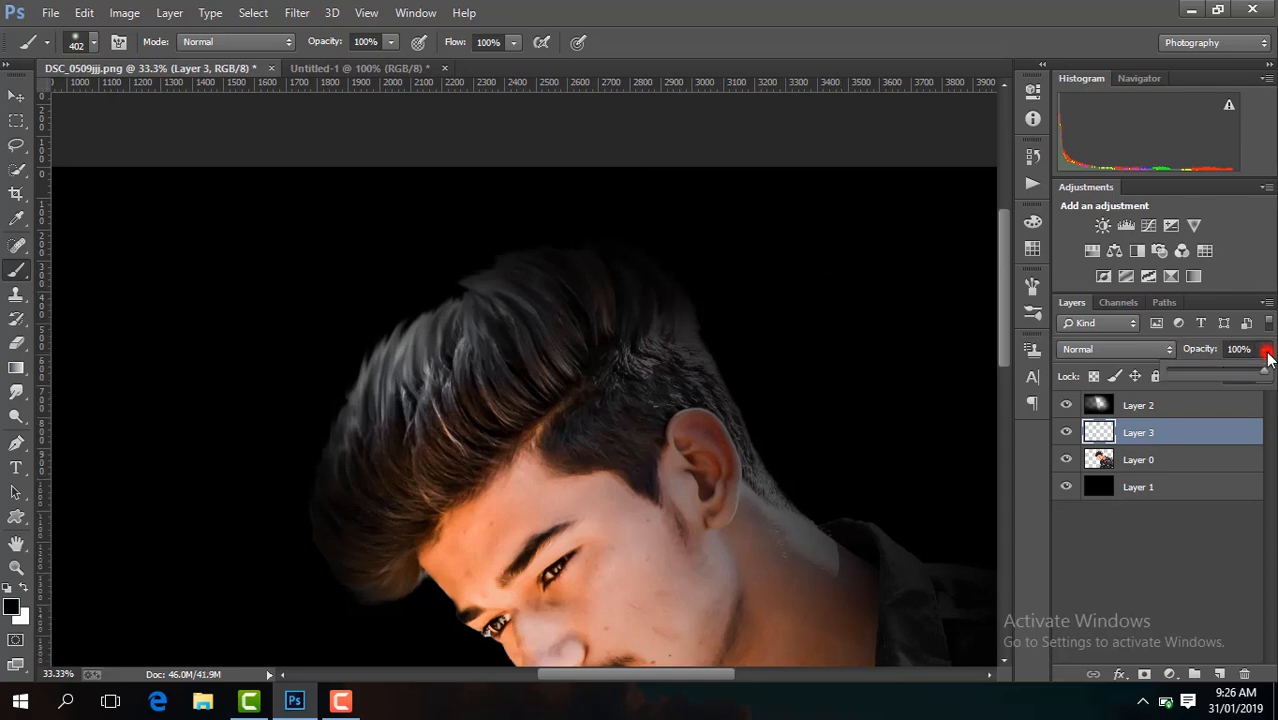
{"action": "left_click", "coordinate": [1245, 348]}
{"action": "type", "text": "50"}
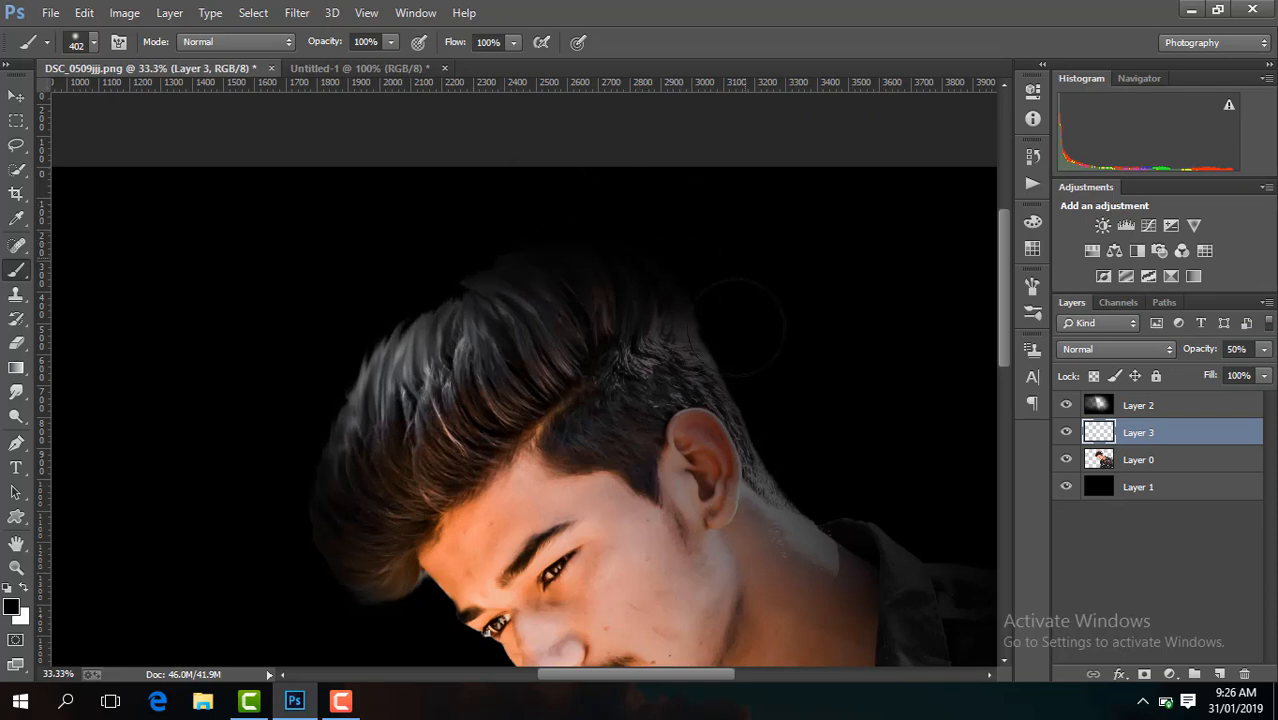
{"action": "left_click", "coordinate": [798, 415]}
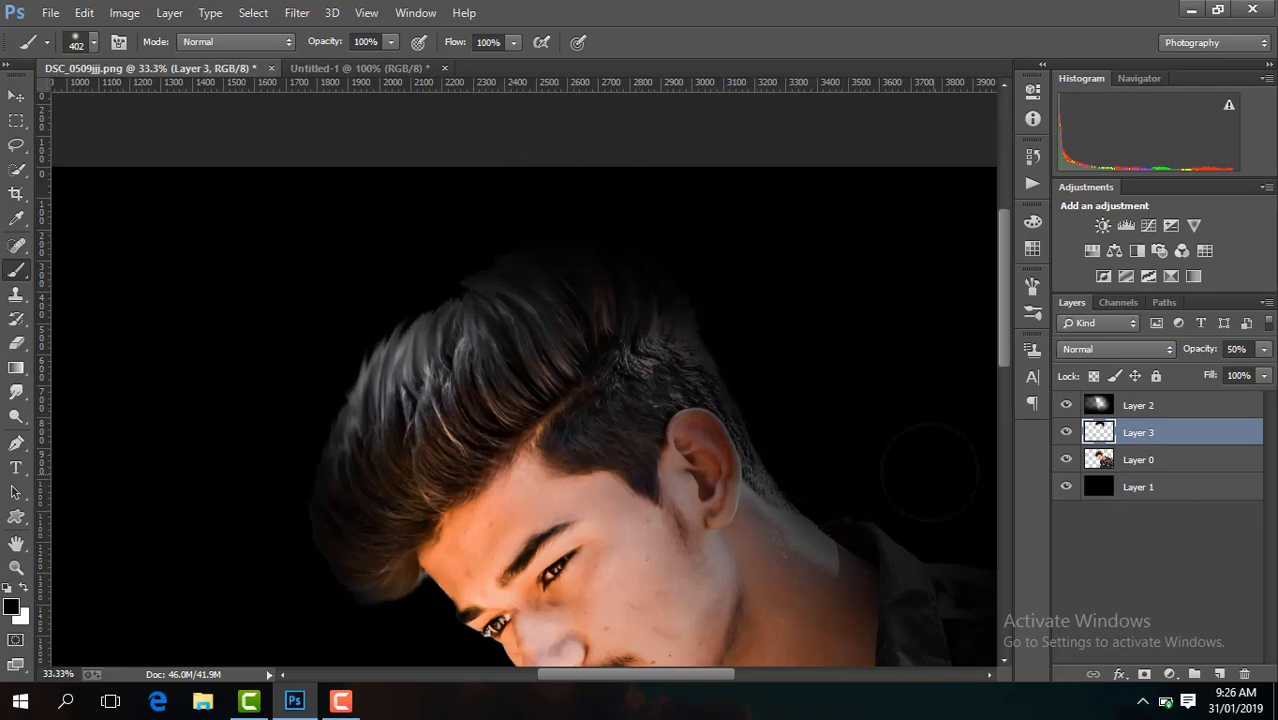
{"action": "left_click", "coordinate": [334, 343]}
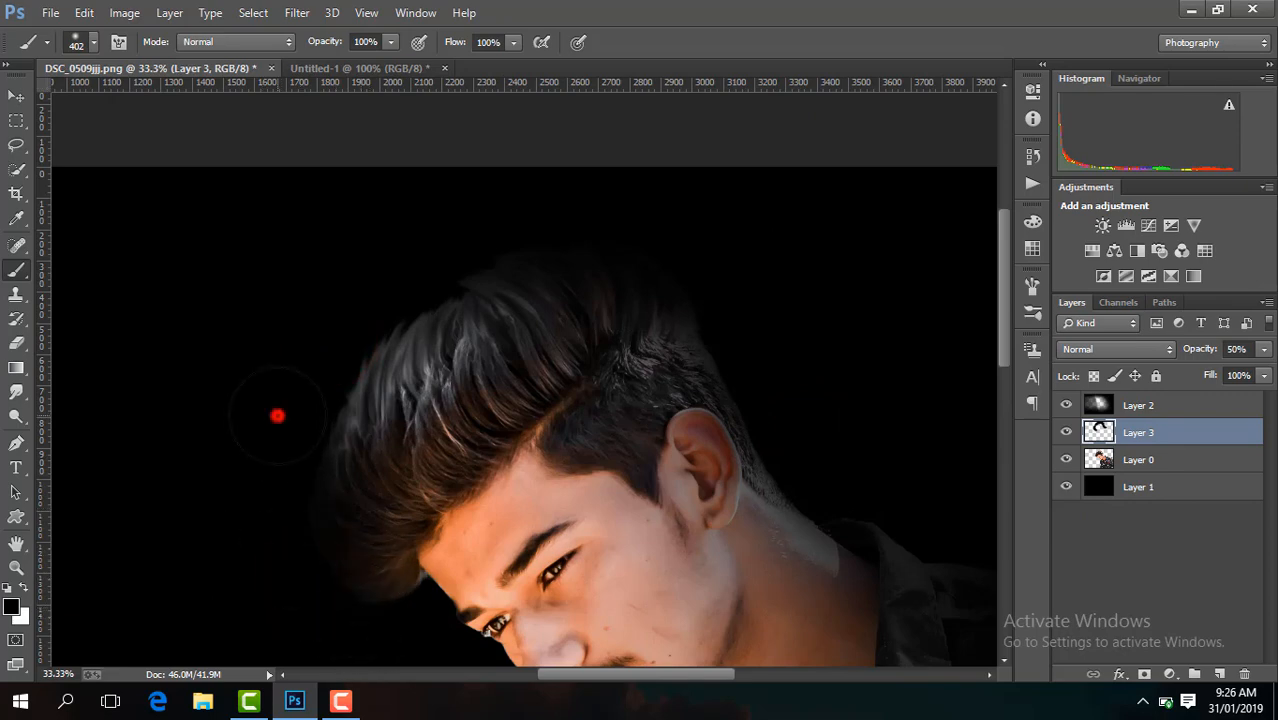
{"action": "left_click", "coordinate": [440, 274]}
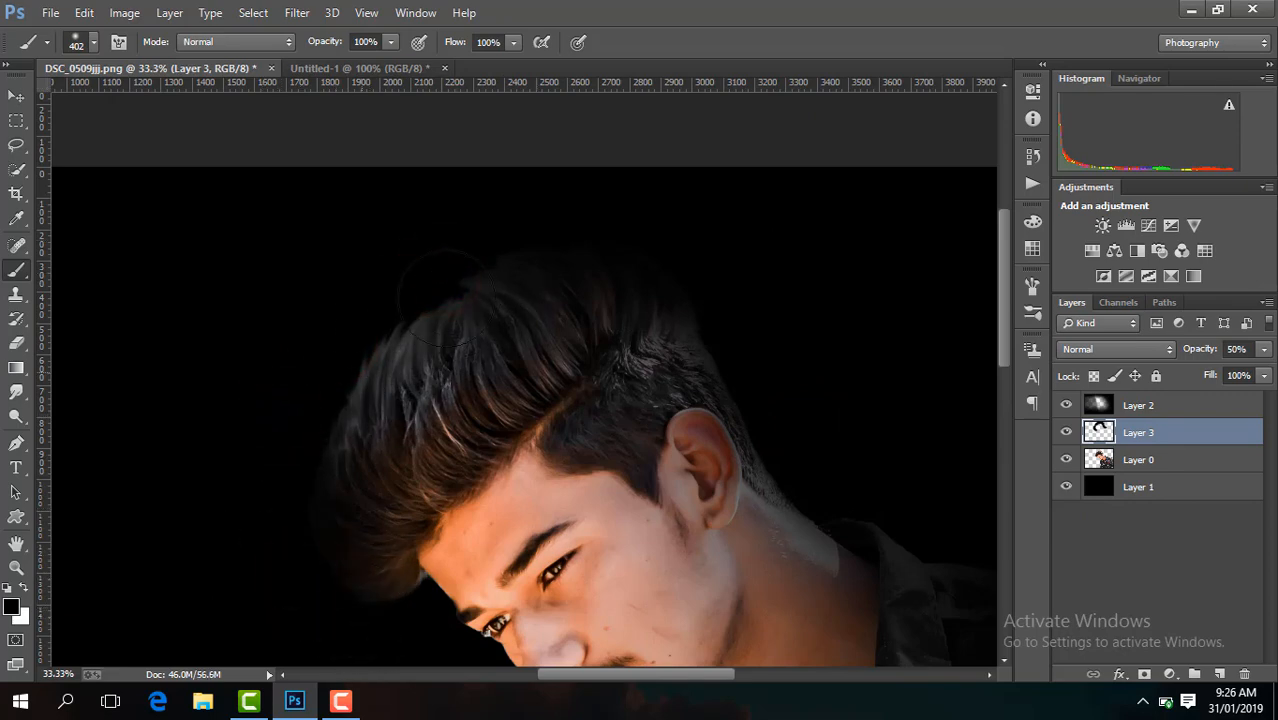
{"action": "left_click", "coordinate": [688, 304]}
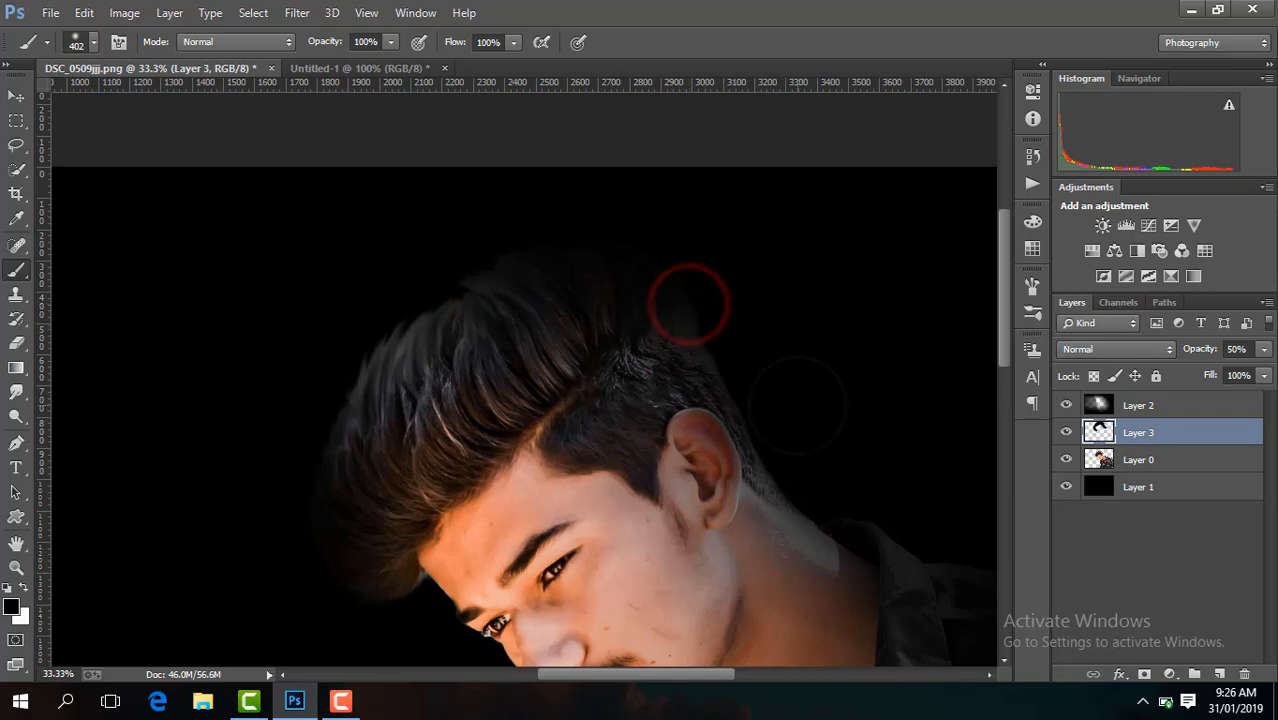
- Darken the lower front of the hair and the front edge of the jacket with soft black brush strokes
{"action": "left_click_drag", "start_coordinate": [1005, 250], "coordinate": [998, 298]}
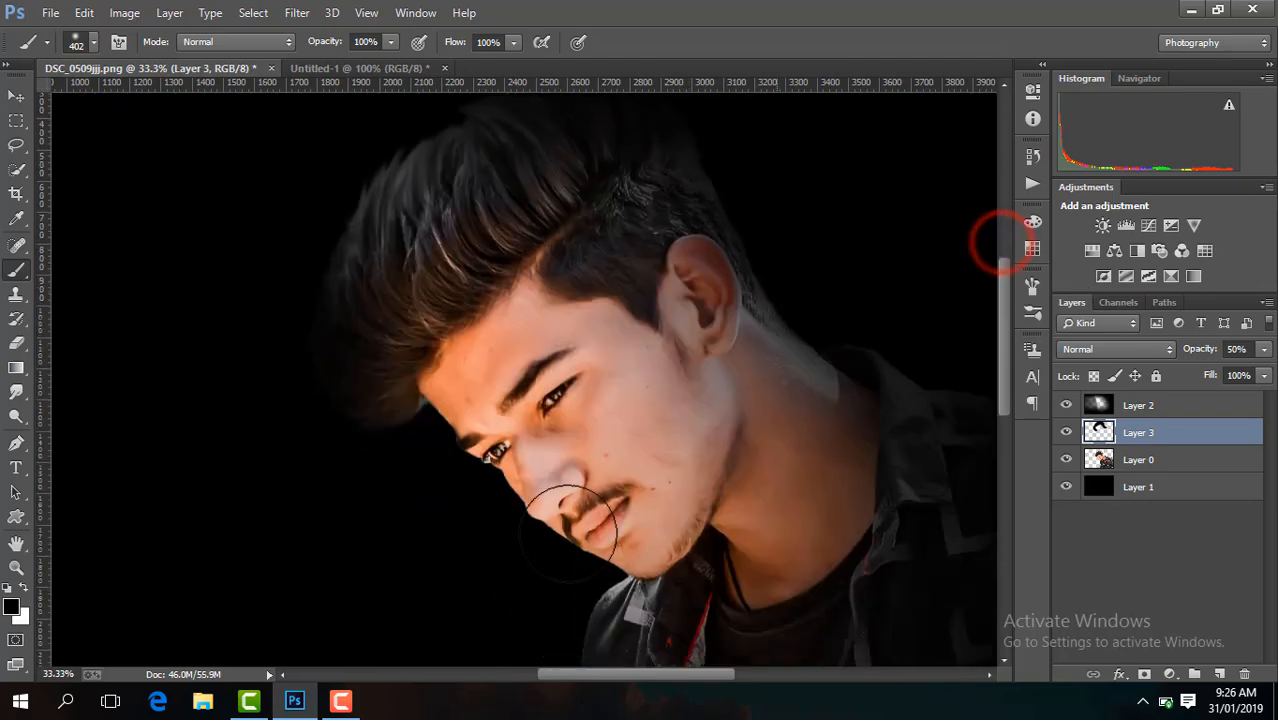
{"action": "left_click", "coordinate": [598, 645]}
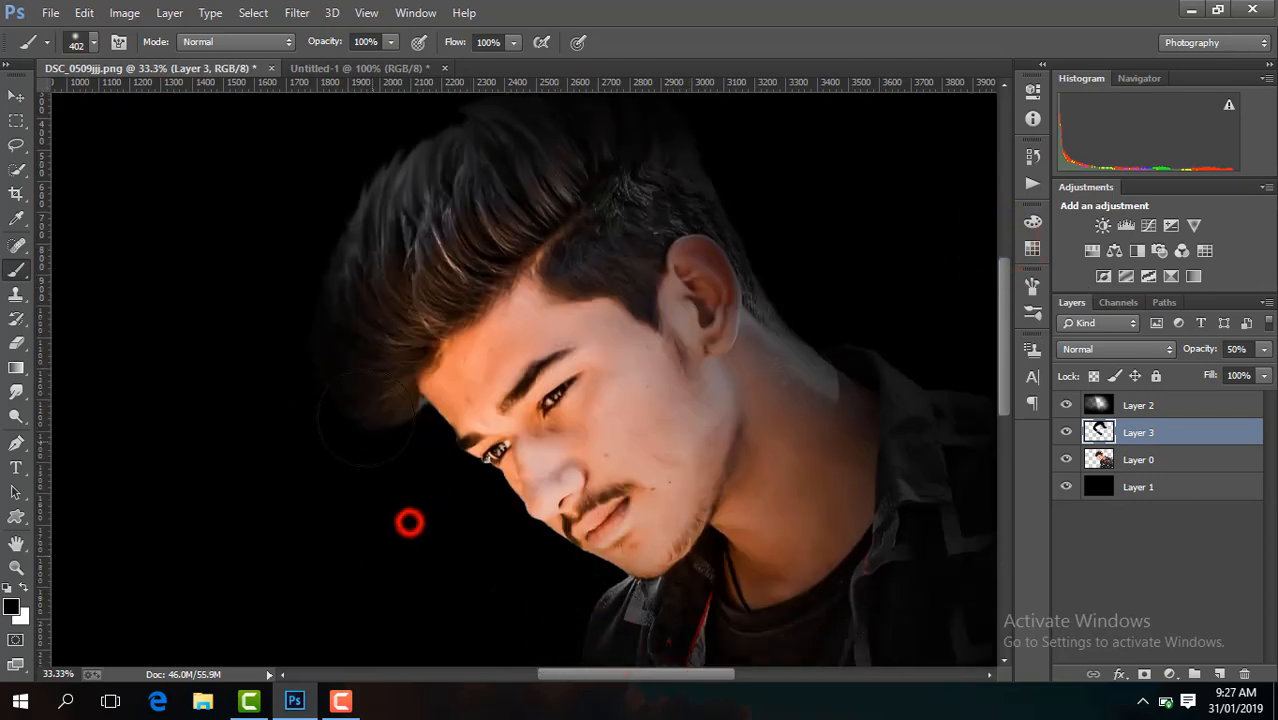
{"action": "left_click", "coordinate": [342, 406]}
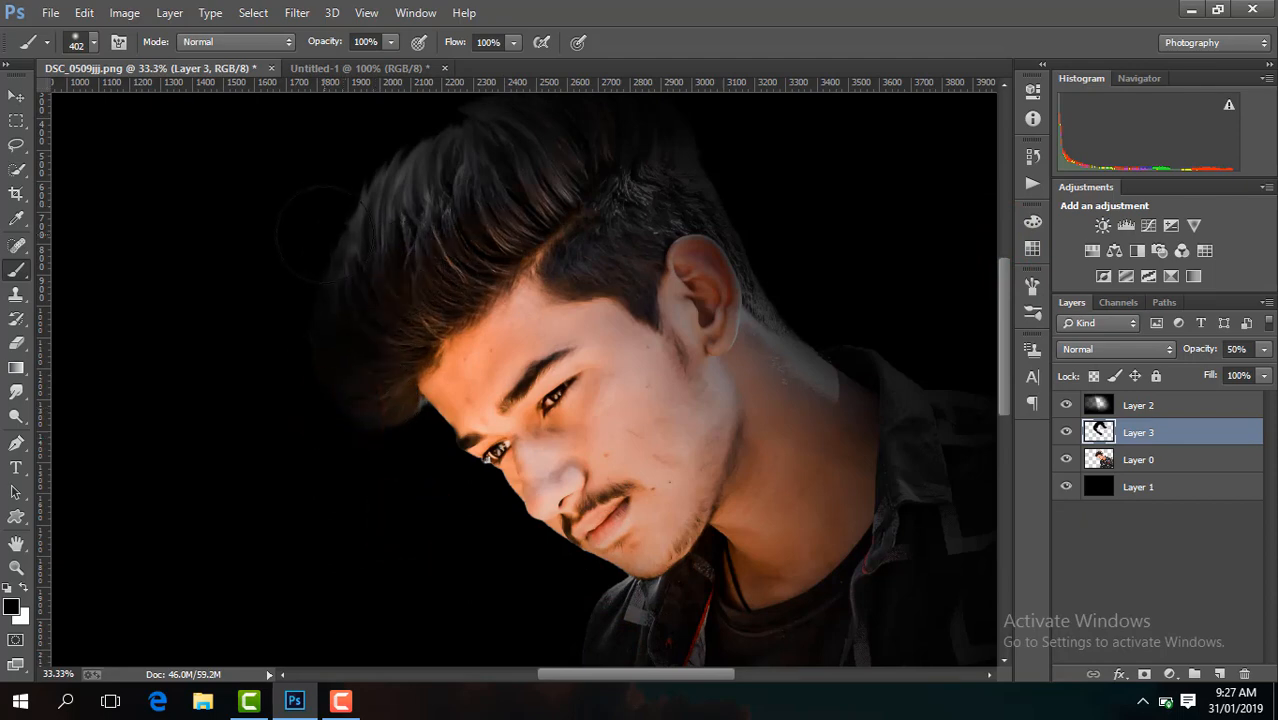
{"action": "left_click_drag", "start_coordinate": [1005, 335], "coordinate": [998, 428]}
{"action": "left_click", "coordinate": [582, 525]}
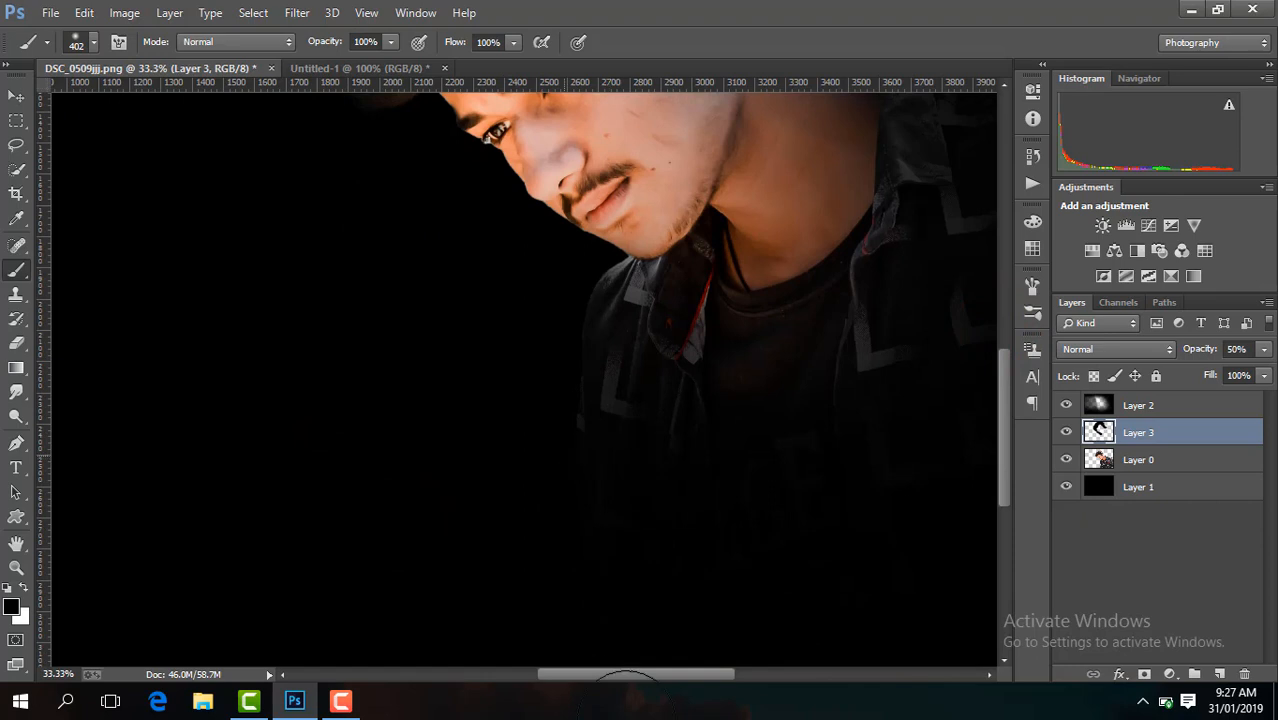
- Compare the whole portrait with and without the painted black shading layer
{"action": "key", "text": "ctrl+minus"}
{"action": "key", "text": "ctrl+minus"}
{"action": "key", "text": "ctrl+minus"}
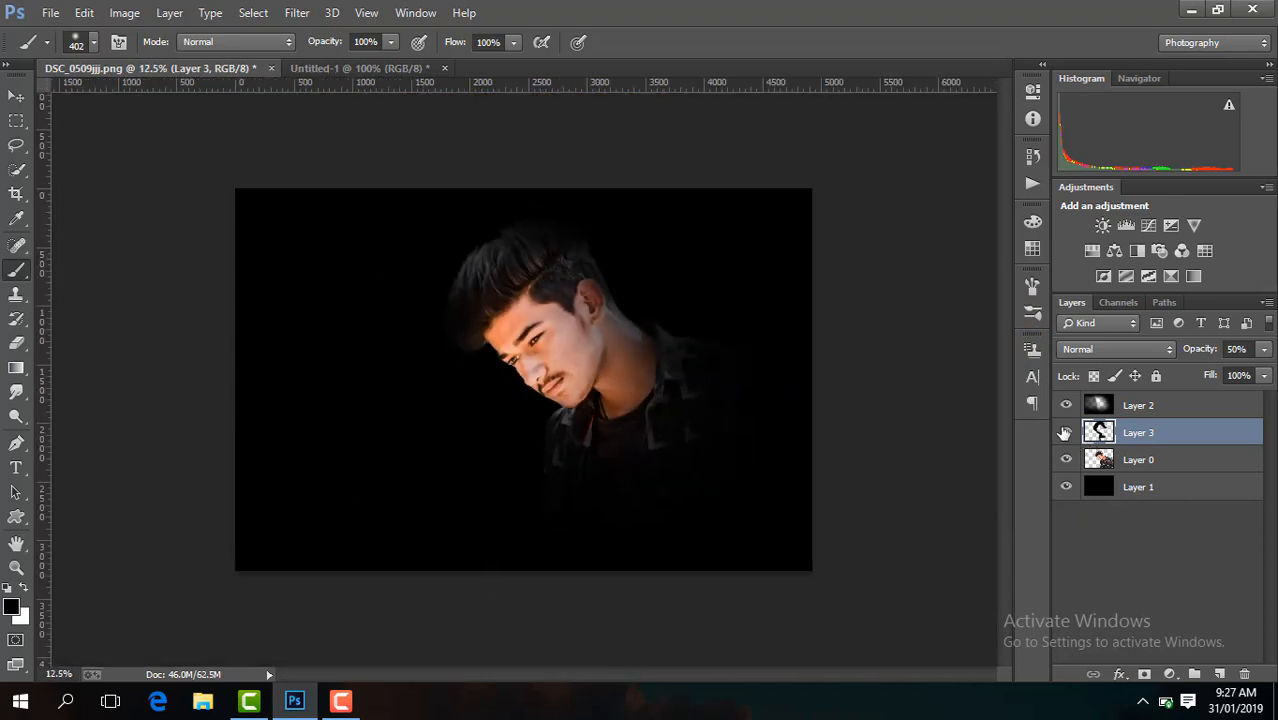
{"action": "left_click", "coordinate": [1064, 432]}
{"action": "left_click", "coordinate": [1064, 432]}
- Choose the Mixer Brush tool and merge all visible layers into one
{"action": "left_click", "coordinate": [1151, 459]}
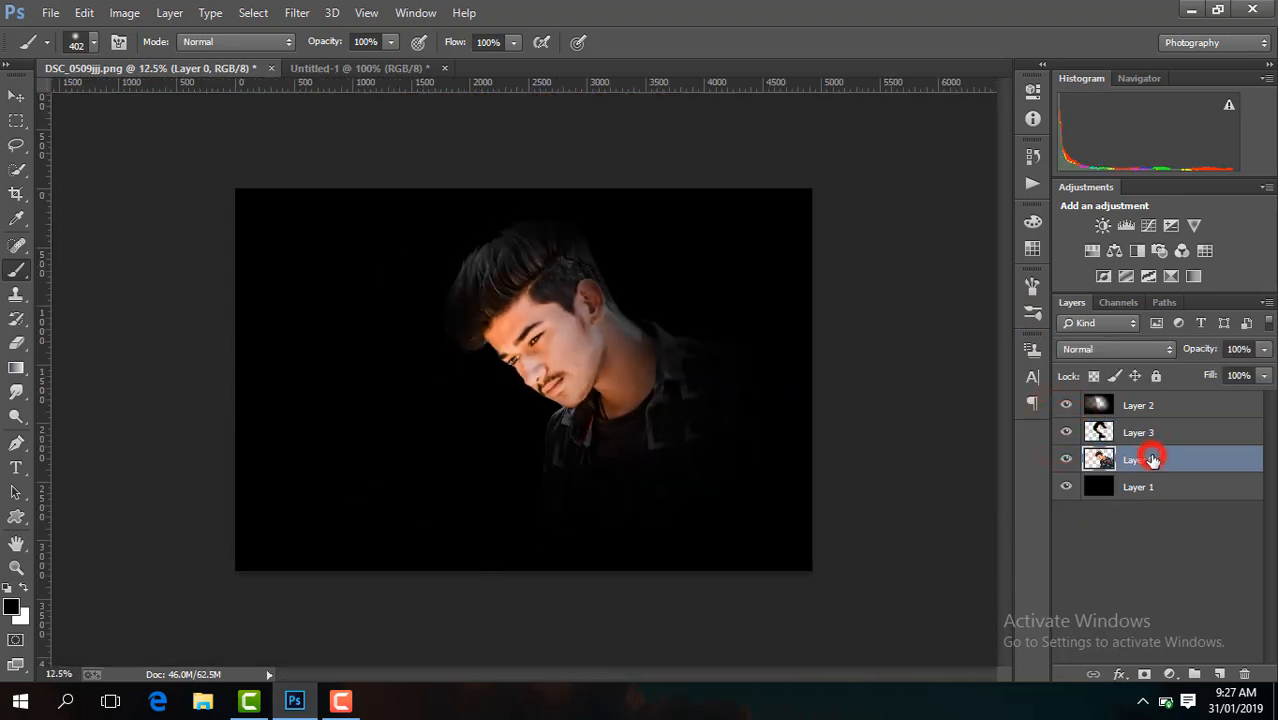
{"action": "right_click", "coordinate": [10, 272]}
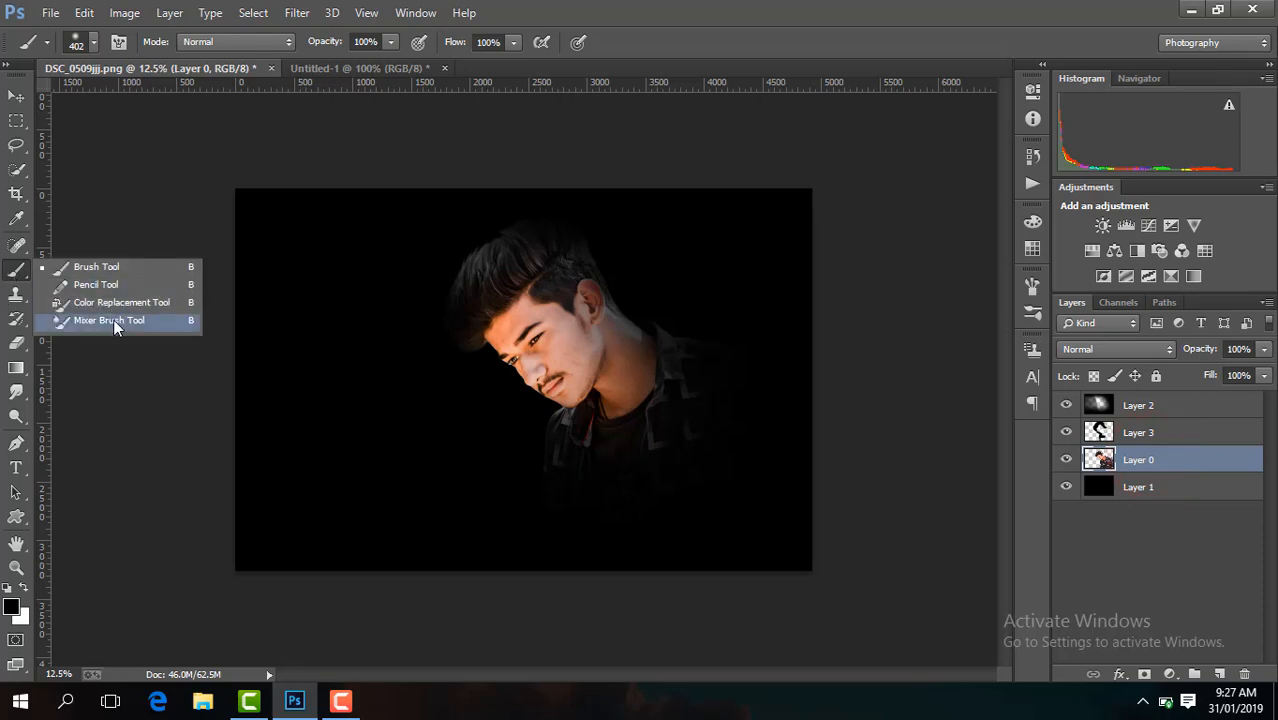
{"action": "left_click", "coordinate": [152, 320]}
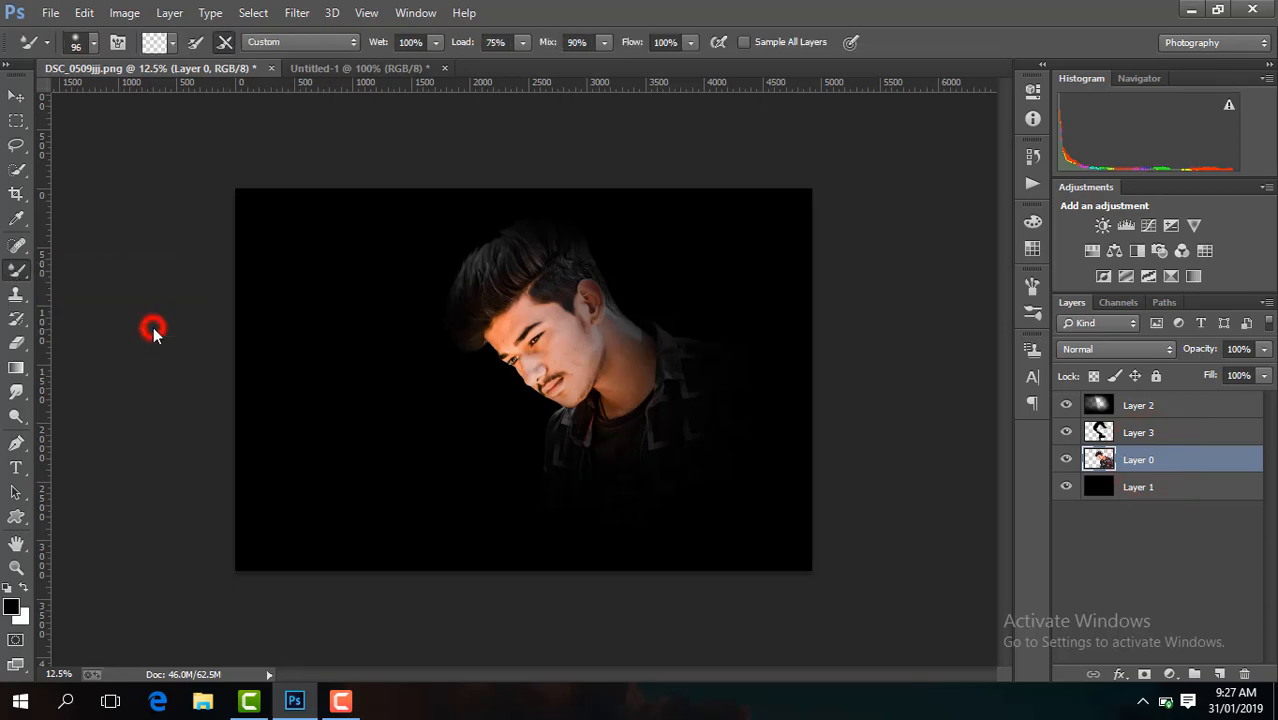
{"action": "right_click", "coordinate": [1170, 446]}
{"action": "left_click", "coordinate": [895, 556]}
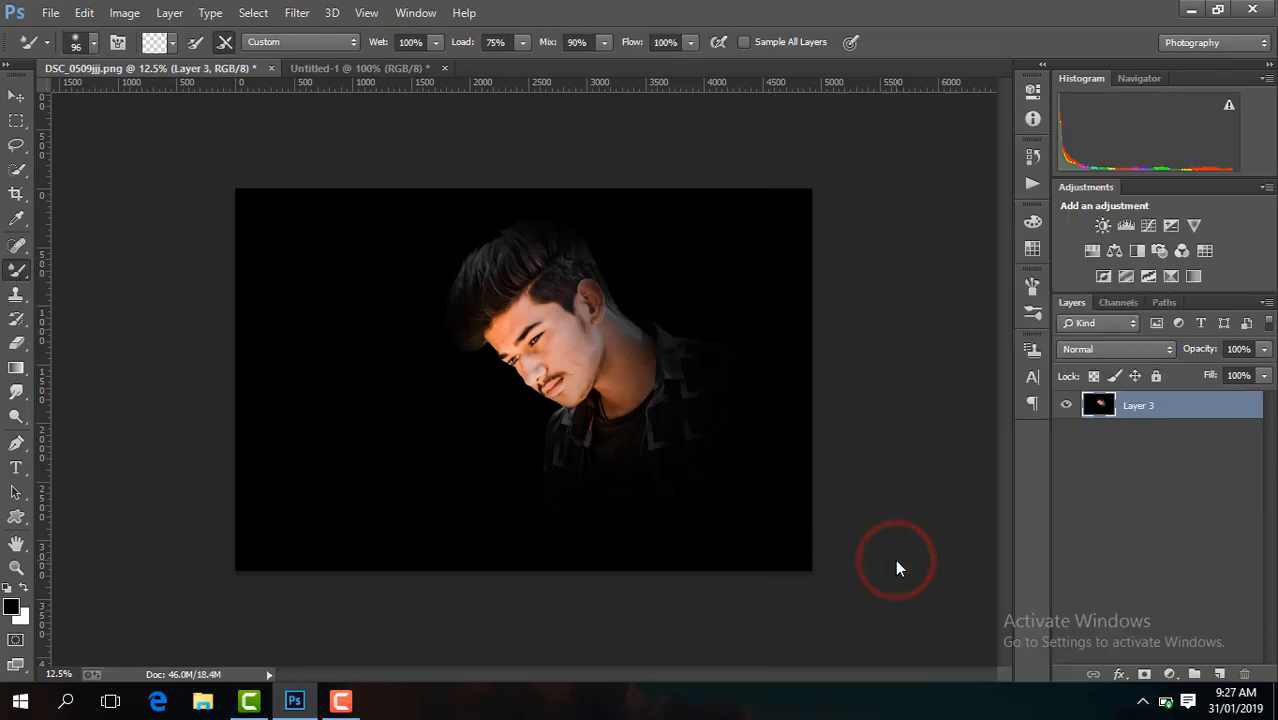
- Duplicate the merged layer and set the copy's opacity to 80%
{"action": "key", "text": "ctrl+j"}
{"action": "key", "text": "ctrl+plus"}
{"action": "key", "text": "ctrl+plus"}
{"action": "key", "text": "ctrl+plus"}
{"action": "key", "text": "ctrl+plus"}
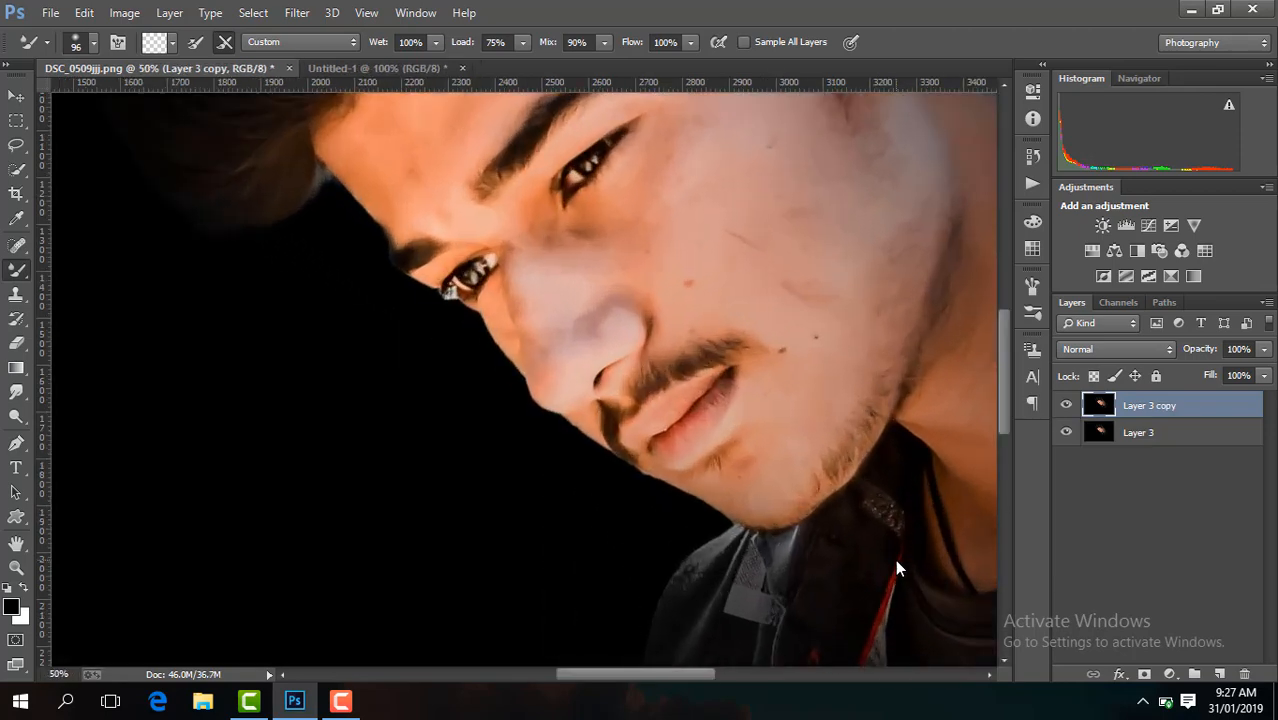
{"action": "key", "text": "ctrl+plus"}
{"action": "left_click_drag", "start_coordinate": [1004, 361], "coordinate": [997, 338]}
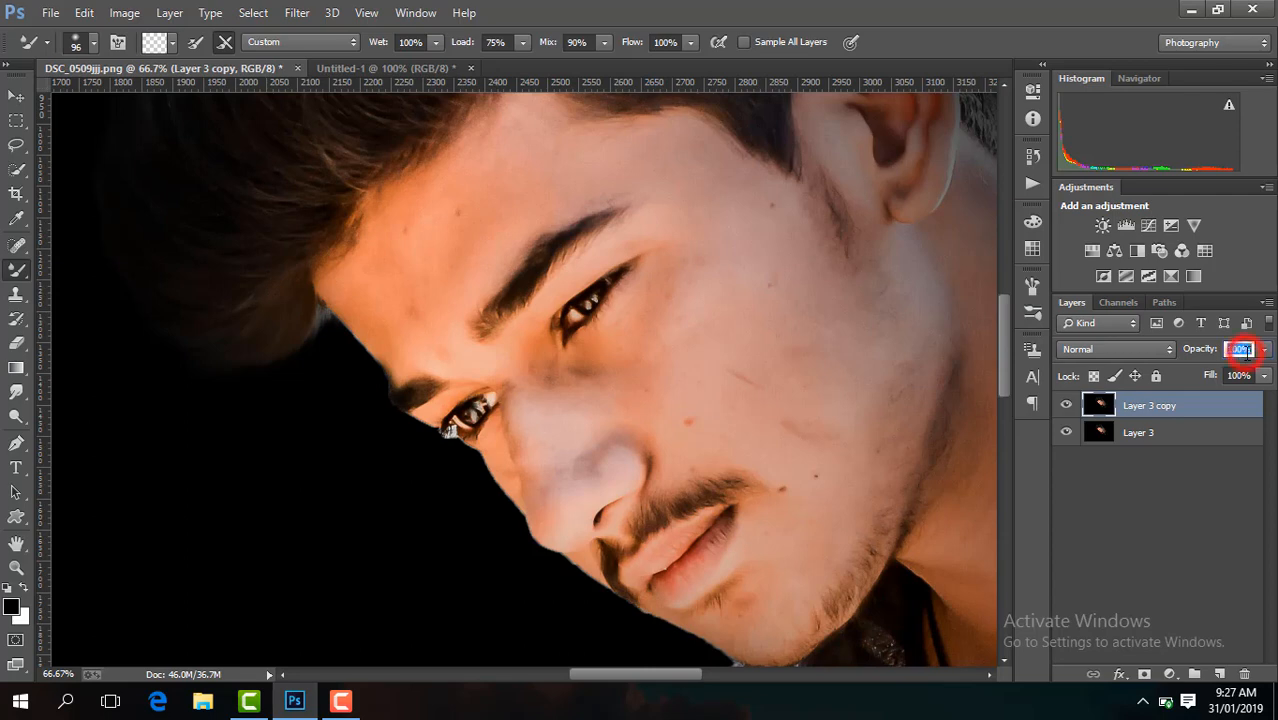
{"action": "type", "text": "80"}
- Enlarge the Mixer Brush to 142 px and blend the forehead skin between the hairline and the eyebrows
{"action": "key", "text": "ctrl+plus"}
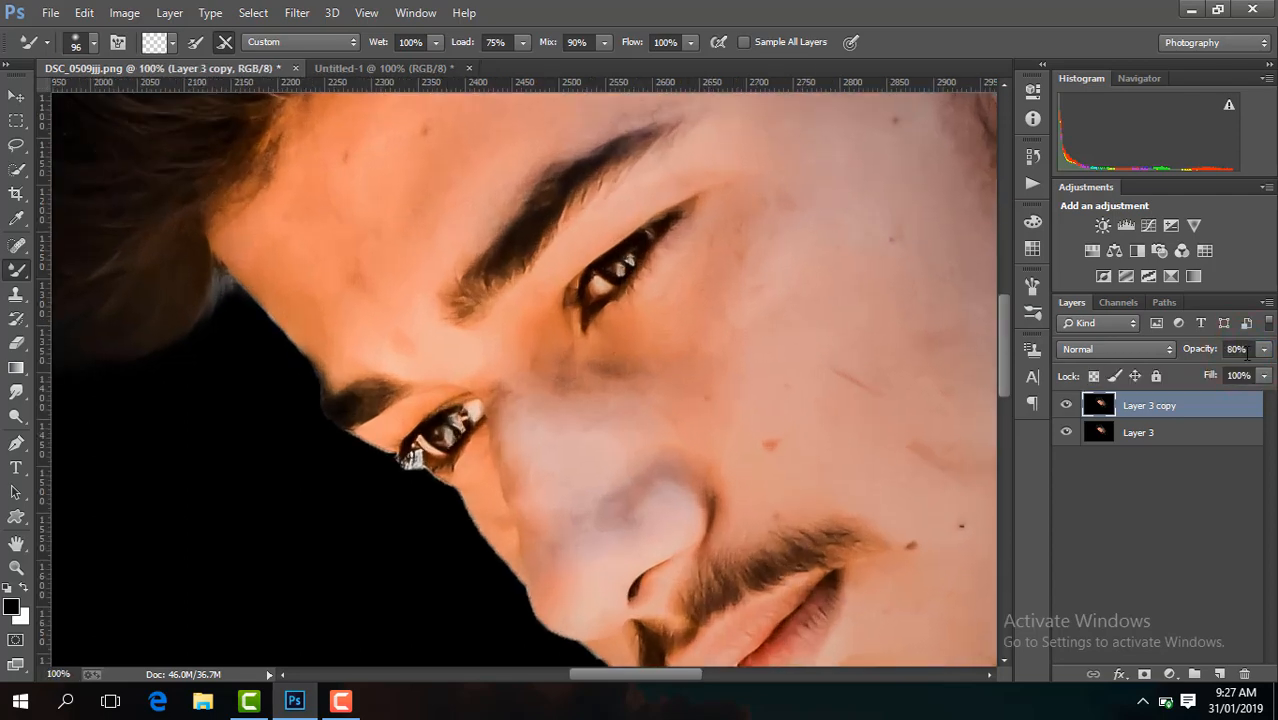
{"action": "left_click_drag", "start_coordinate": [1006, 340], "coordinate": [1001, 310]}
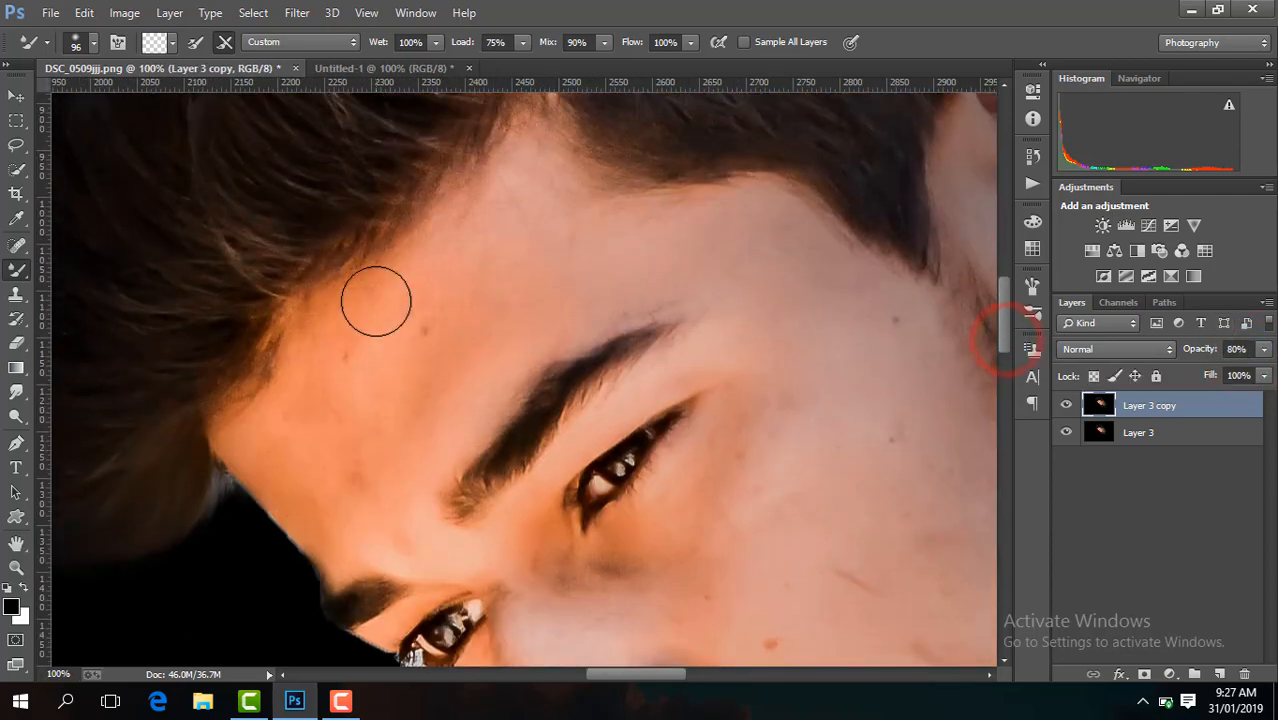
{"action": "left_click", "coordinate": [91, 47]}
{"action": "left_click", "coordinate": [164, 104]}
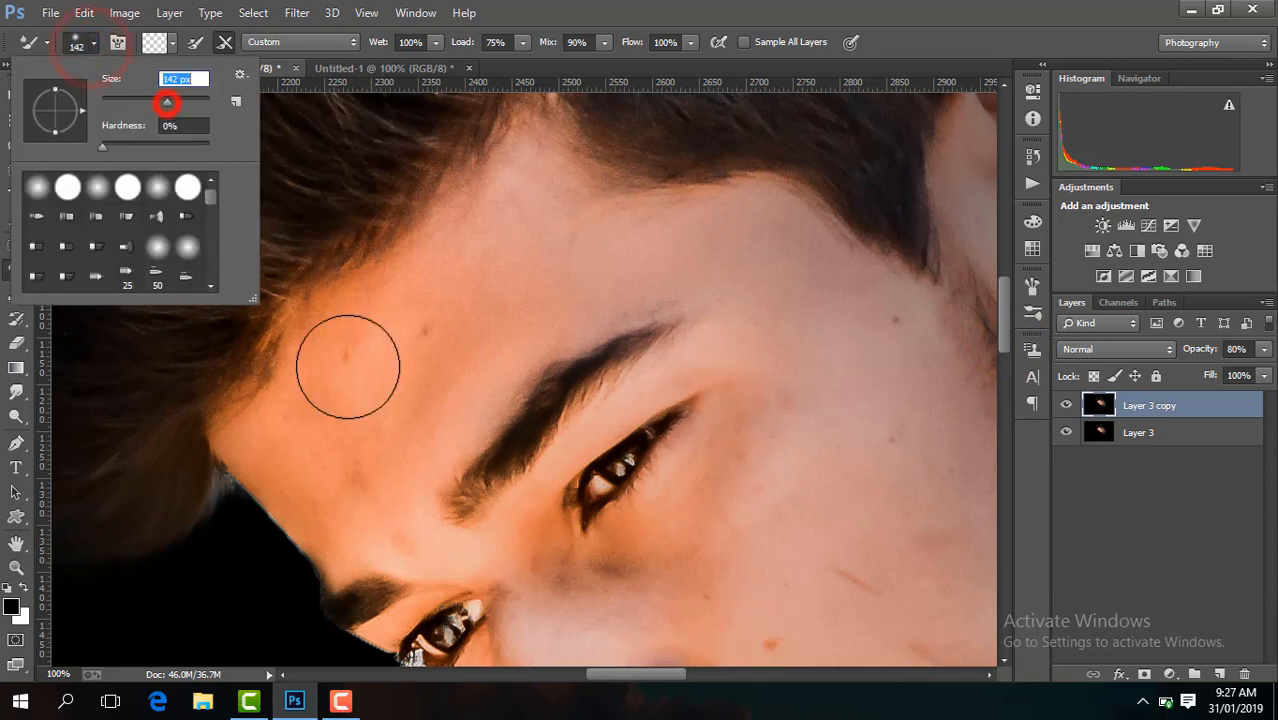
{"action": "left_click", "coordinate": [338, 441]}
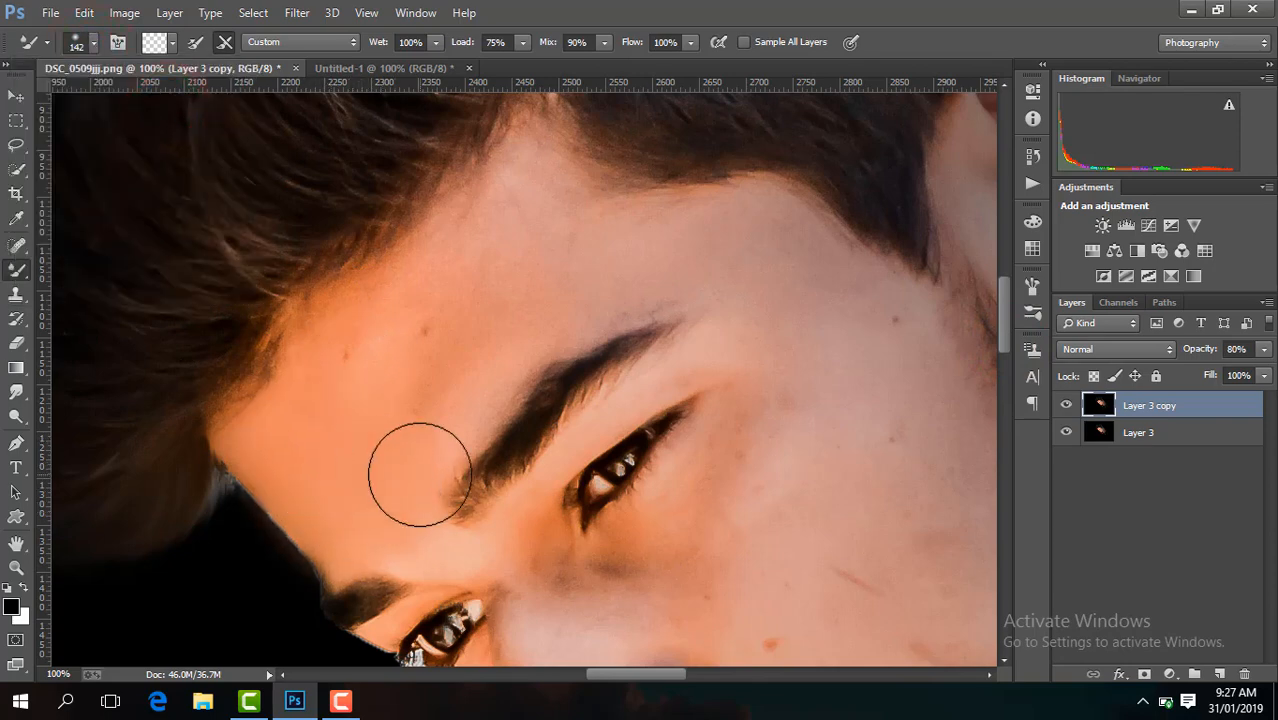
- Clean the outer edge of the forehead with the Eraser, and blend the upper forehead spots with the Mixer Brush
{"action": "left_click", "coordinate": [18, 342]}
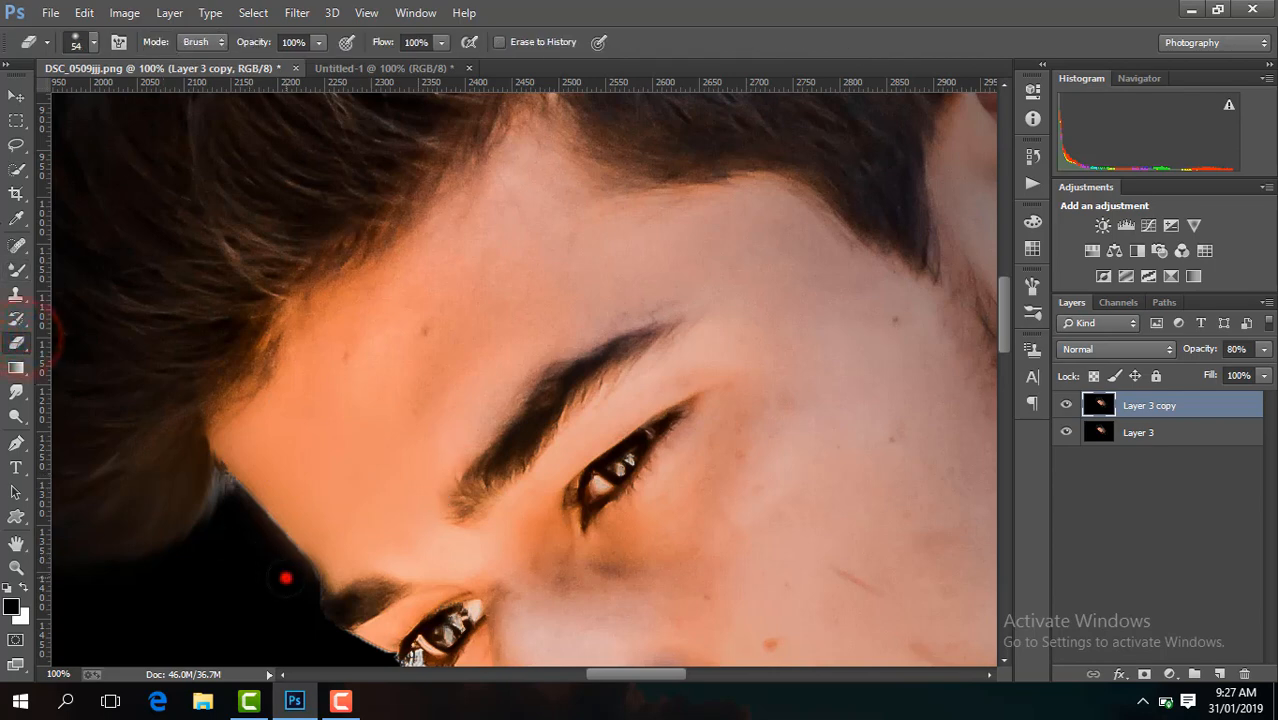
{"action": "left_click", "coordinate": [285, 578]}
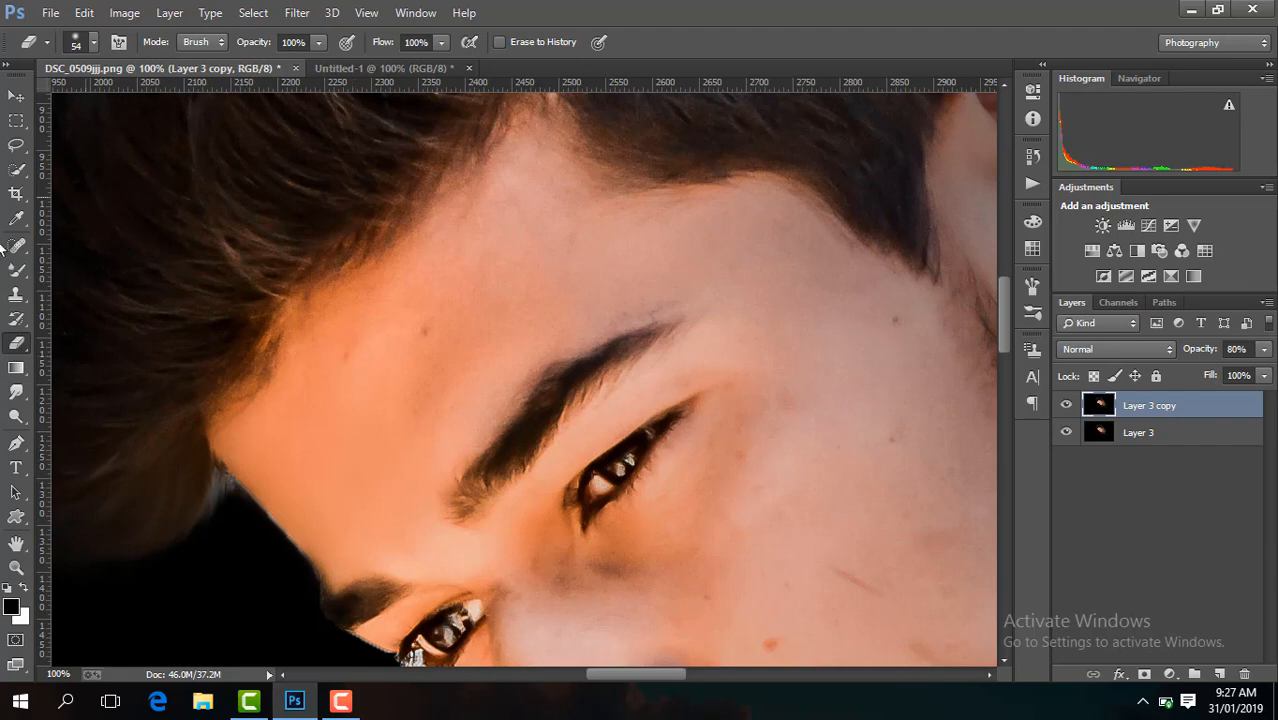
{"action": "left_click", "coordinate": [16, 270]}
{"action": "left_click", "coordinate": [383, 372]}
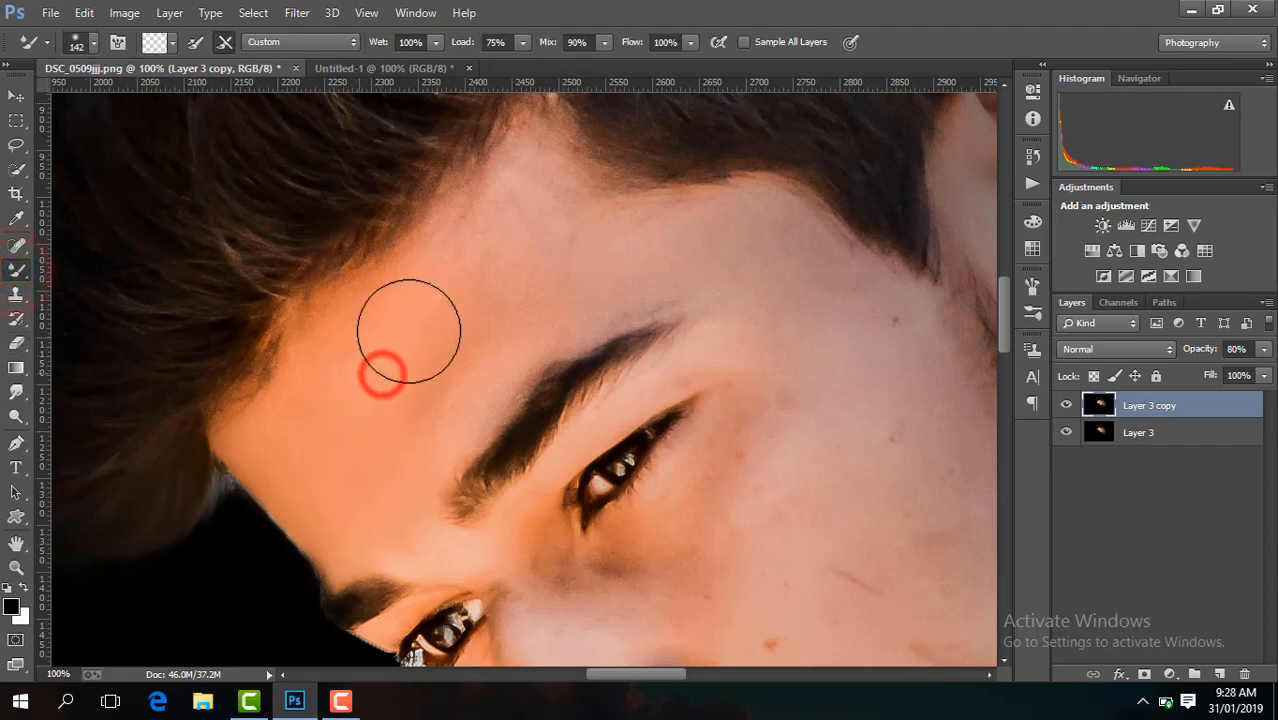
- Smooth the forehead skin and the temple beyond the eyebrow's outer end with the Mixer Brush
{"action": "left_click", "coordinate": [484, 258]}
{"action": "left_click", "coordinate": [487, 346]}
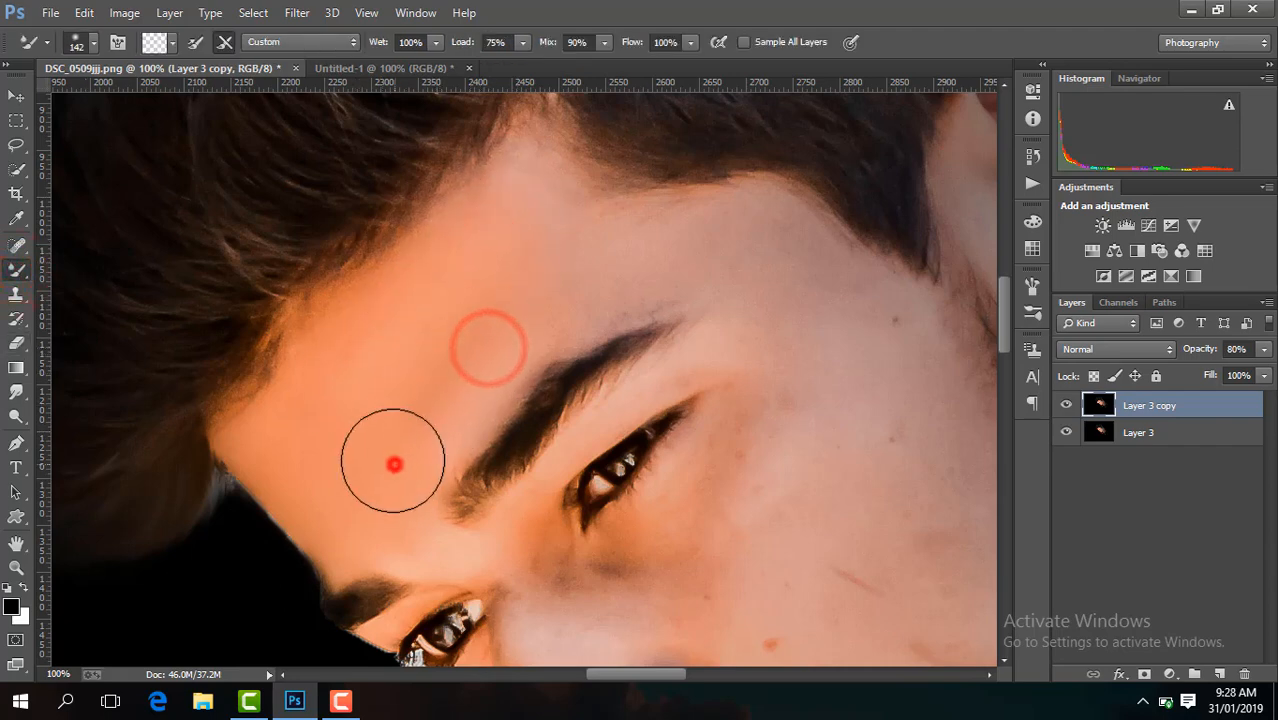
{"action": "left_click", "coordinate": [394, 464]}
{"action": "left_click", "coordinate": [437, 382]}
{"action": "left_click", "coordinate": [622, 279]}
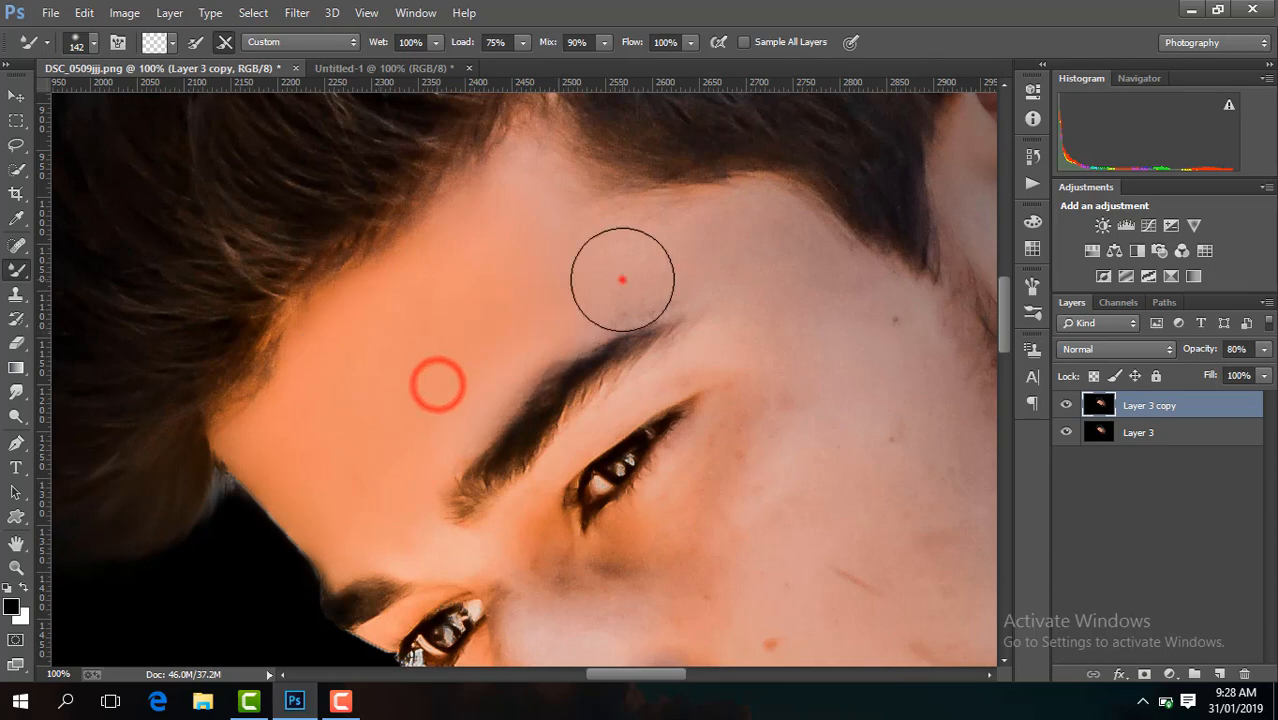
{"action": "left_click", "coordinate": [622, 279]}
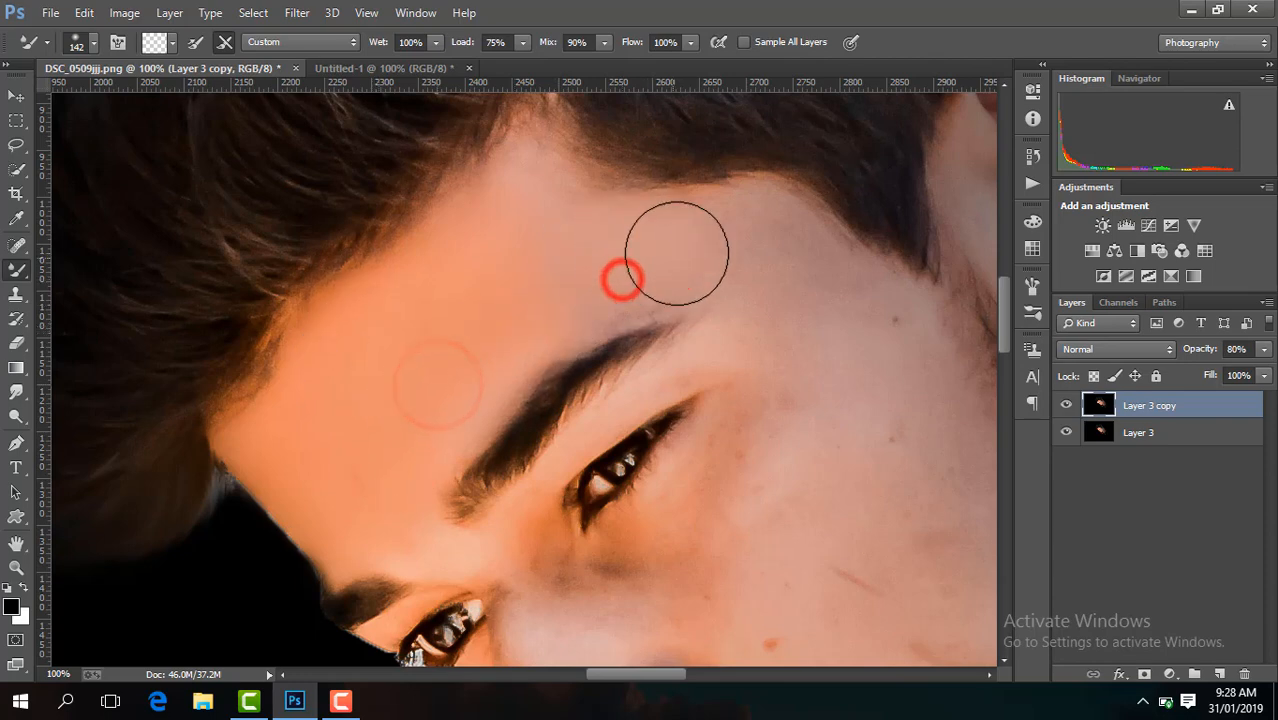
{"action": "left_click", "coordinate": [820, 317]}
{"action": "left_click", "coordinate": [600, 246]}
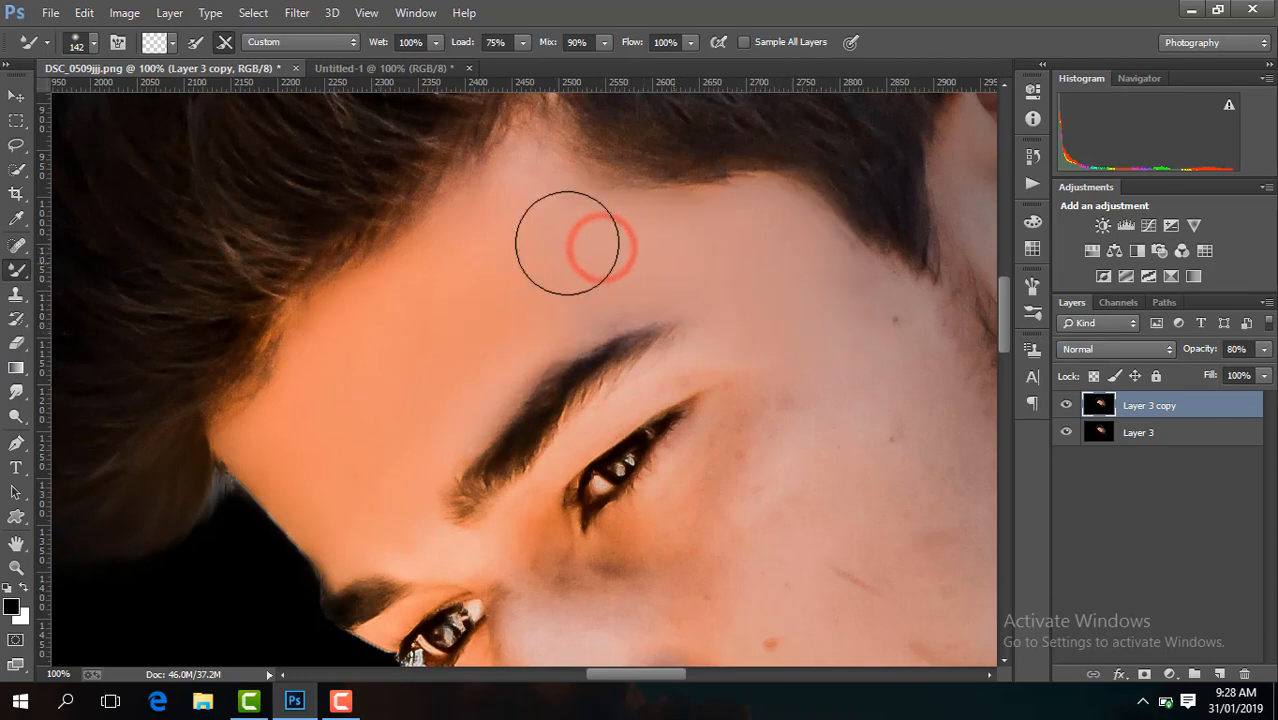
{"action": "left_click", "coordinate": [562, 244]}
{"action": "left_click", "coordinate": [485, 265]}
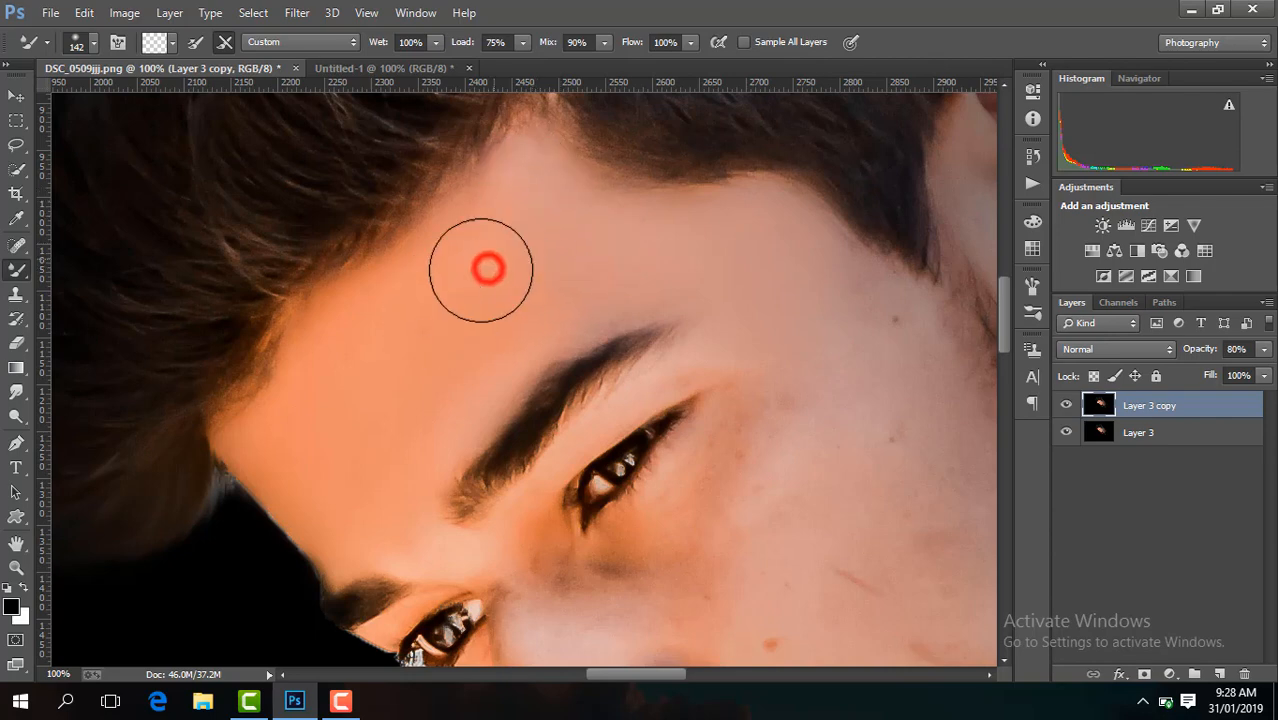
{"action": "left_click", "coordinate": [561, 297]}
{"action": "left_click", "coordinate": [382, 431]}
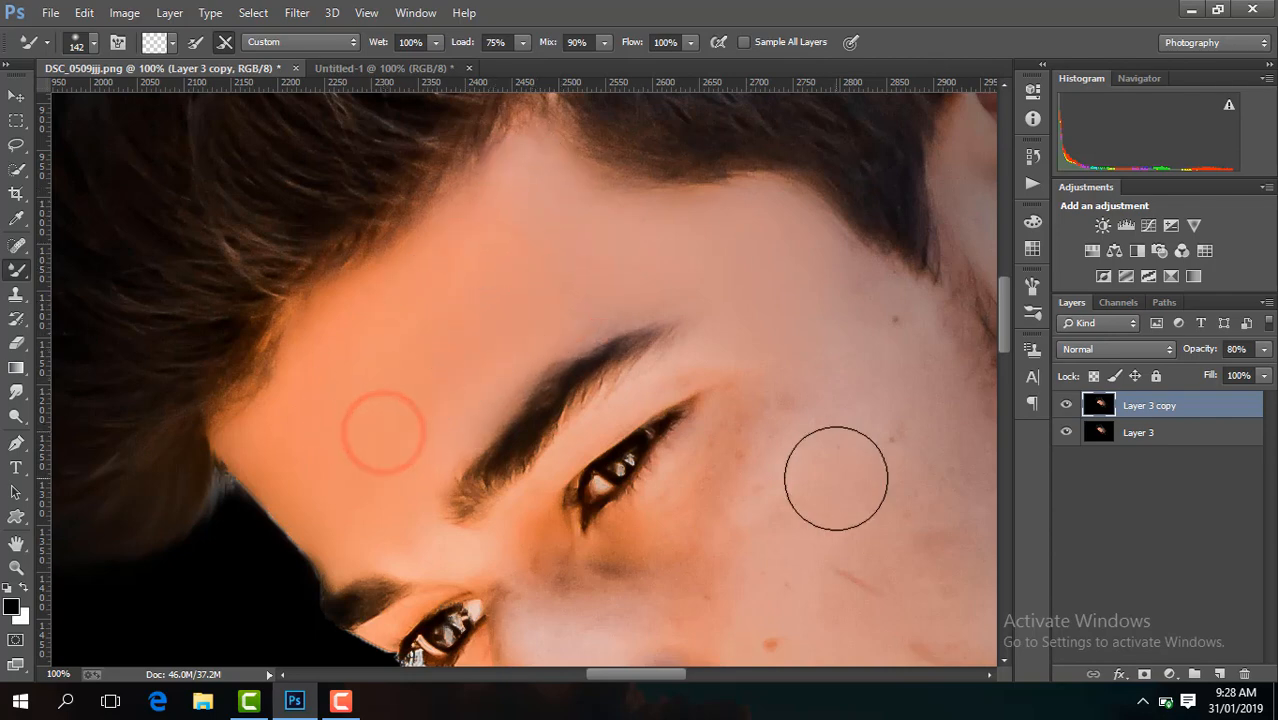
- Blend the skin beside the nearer eye's outer corner and the shadow beneath that eye with the Mixer Brush
{"action": "left_click_drag", "start_coordinate": [1003, 310], "coordinate": [998, 330]}
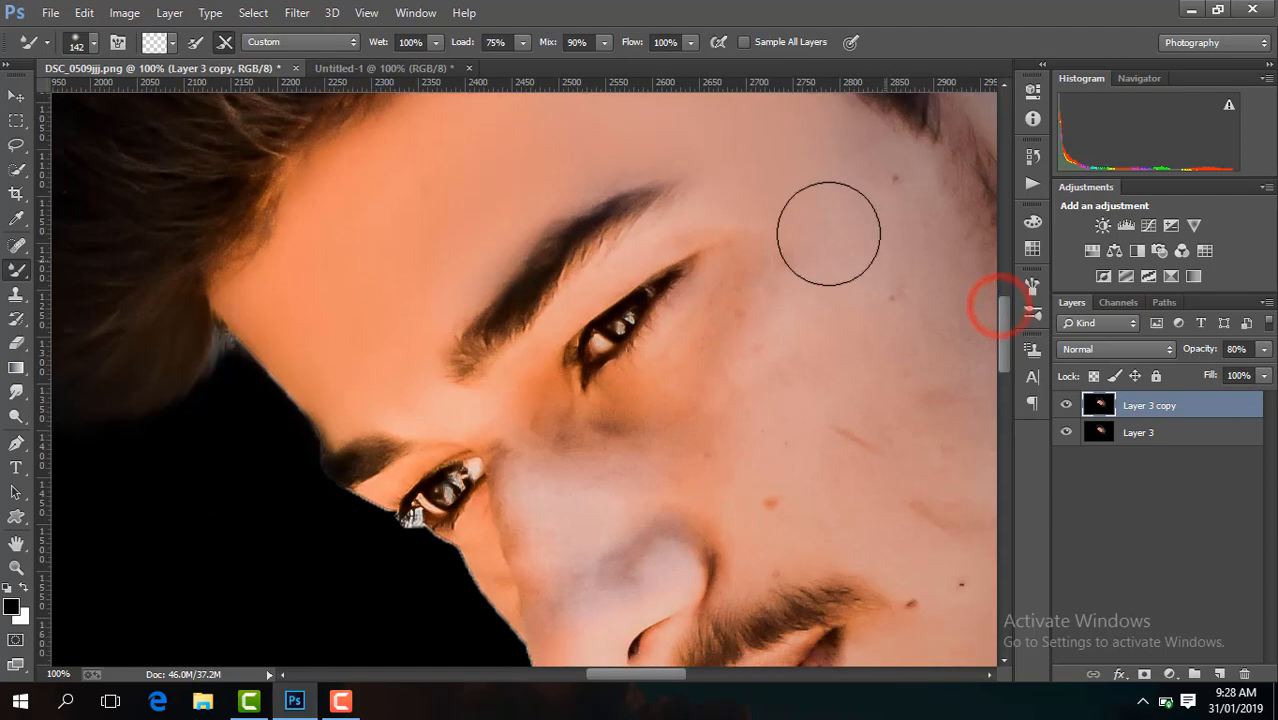
{"action": "left_click", "coordinate": [785, 220]}
{"action": "left_click", "coordinate": [693, 414]}
{"action": "left_click", "coordinate": [659, 428]}
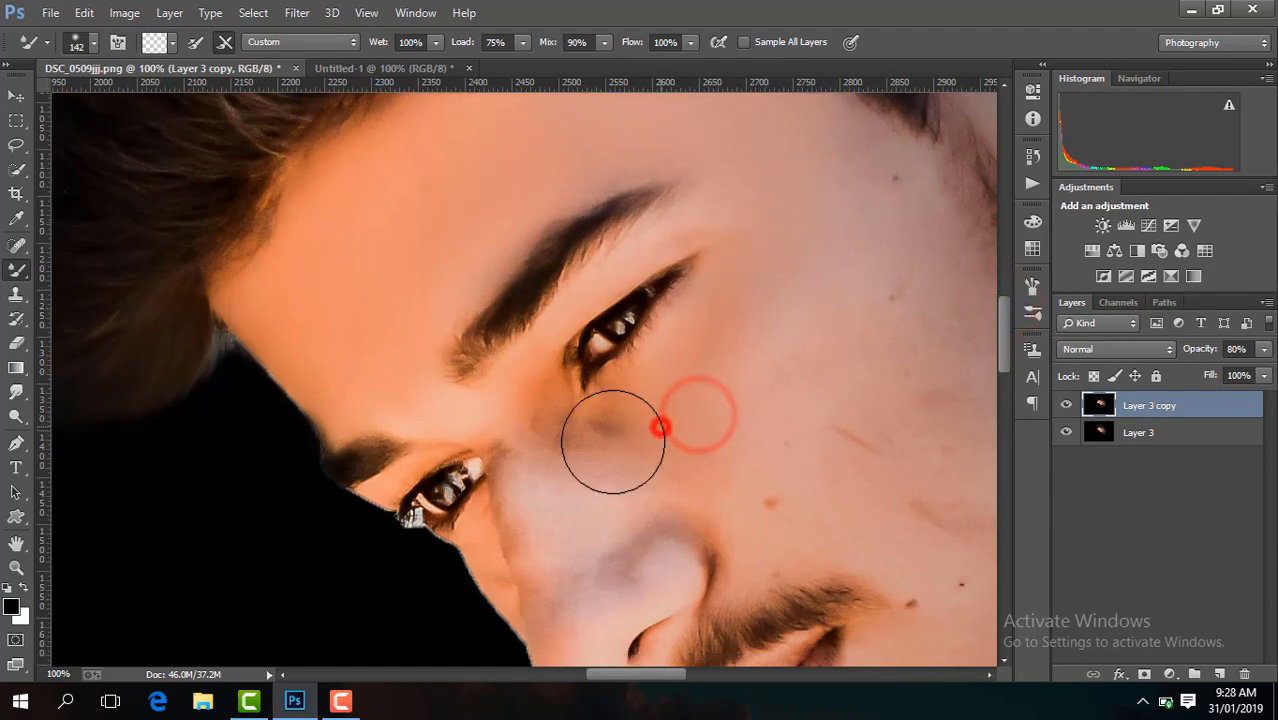
- Smooth the bridge and side of the nose and the adjoining upper cheek with the Mixer Brush
{"action": "left_click", "coordinate": [588, 487]}
{"action": "left_click", "coordinate": [590, 531]}
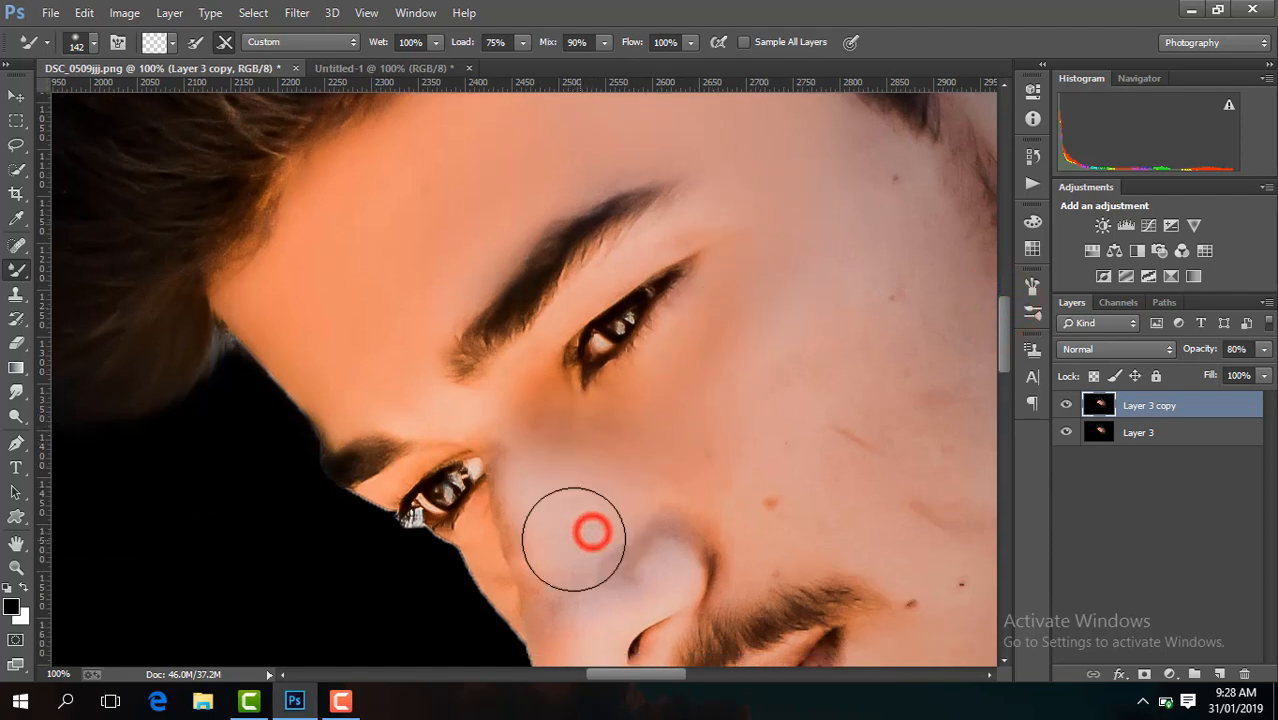
{"action": "left_click", "coordinate": [647, 517]}
{"action": "left_click", "coordinate": [608, 468]}
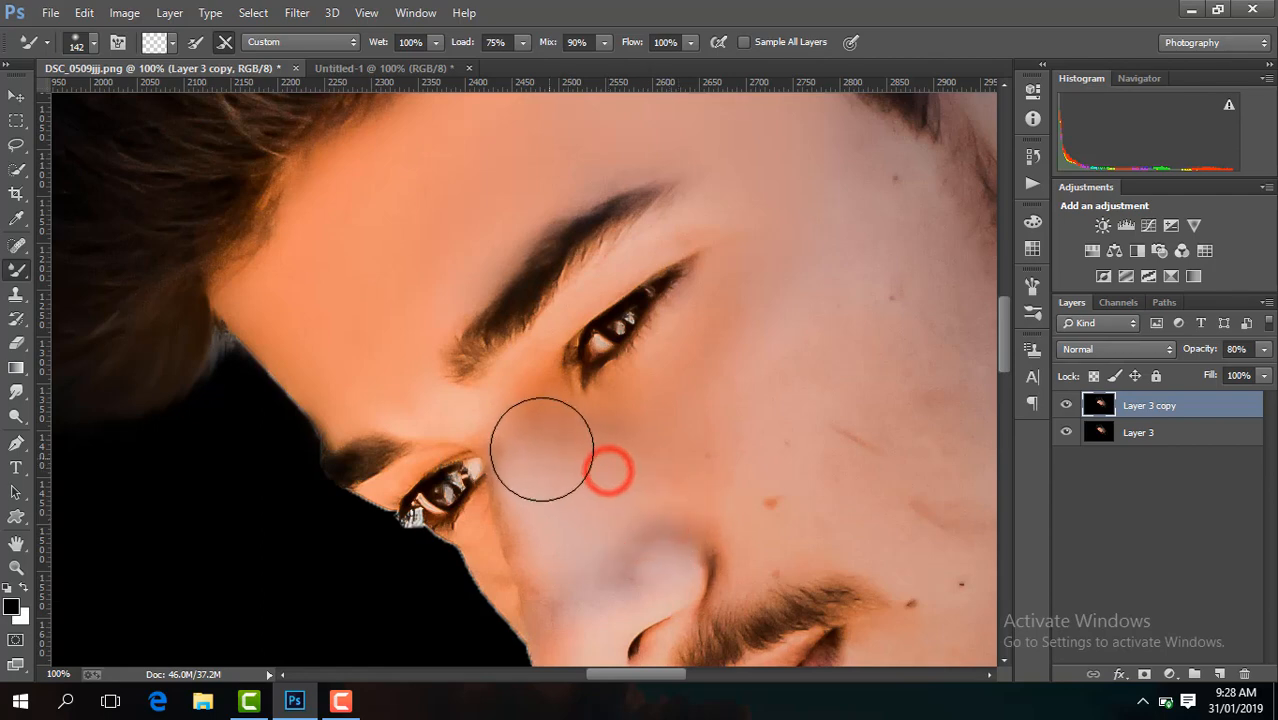
{"action": "left_click", "coordinate": [724, 433]}
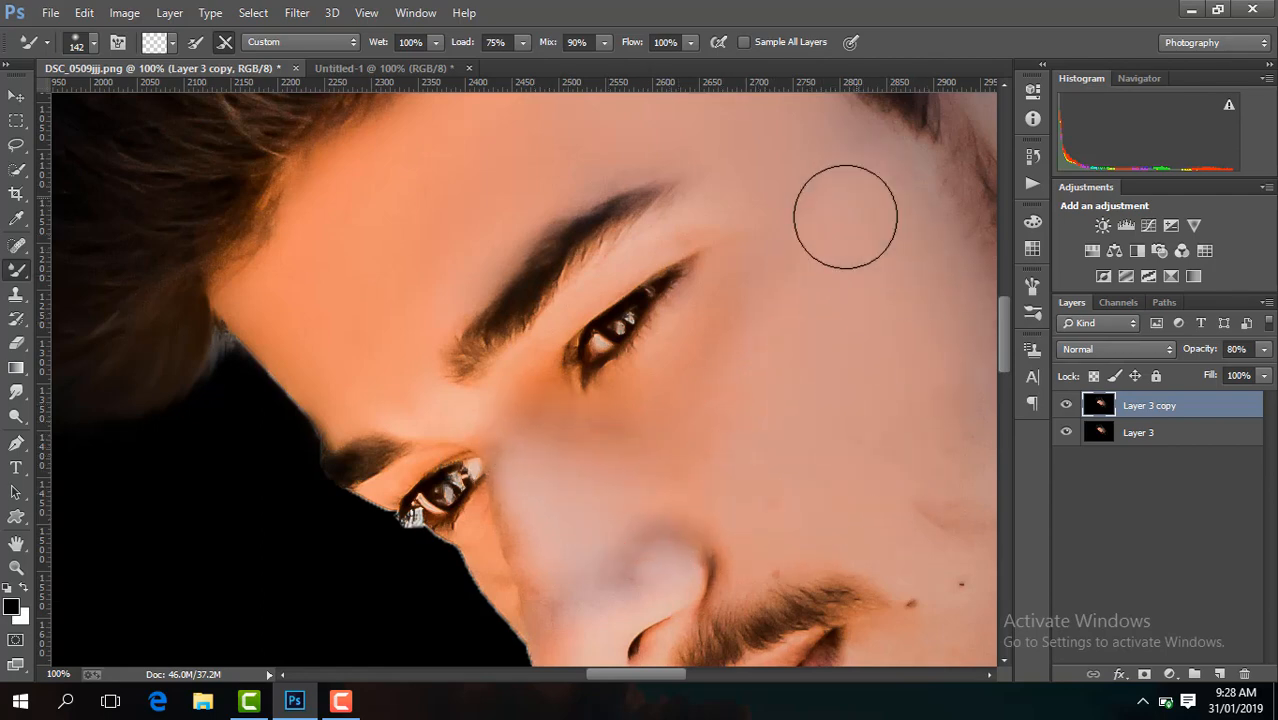
{"action": "left_click", "coordinate": [758, 398]}
- Blend away the marks and spots on the cheek between the nose and the ear with the Mixer Brush
{"action": "left_click_drag", "start_coordinate": [639, 673], "coordinate": [665, 673]}
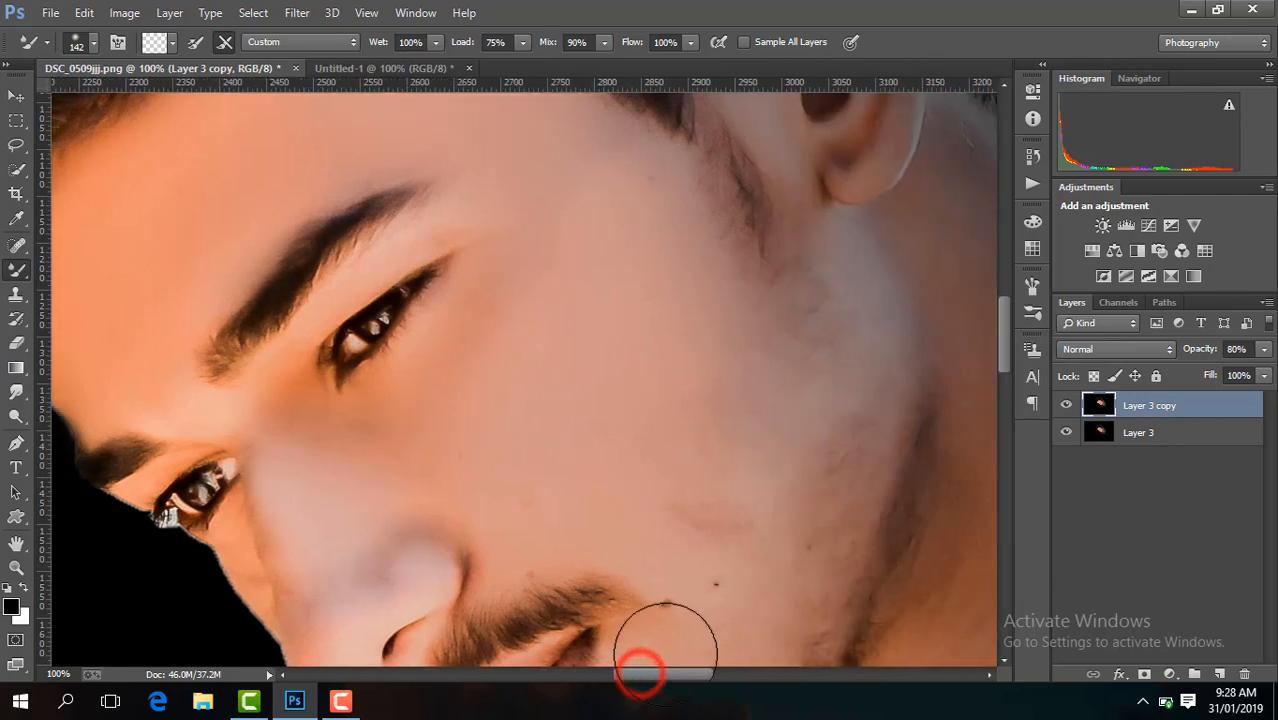
{"action": "left_click", "coordinate": [695, 400]}
{"action": "mouse_move", "coordinate": [750, 419]}
{"action": "left_mouse_down"}
{"action": "mouse_move", "coordinate": [742, 365]}
{"action": "mouse_move", "coordinate": [750, 482]}
{"action": "mouse_move", "coordinate": [665, 573]}
{"action": "mouse_move", "coordinate": [704, 518]}
{"action": "left_mouse_up"}
{"action": "left_click", "coordinate": [538, 512]}
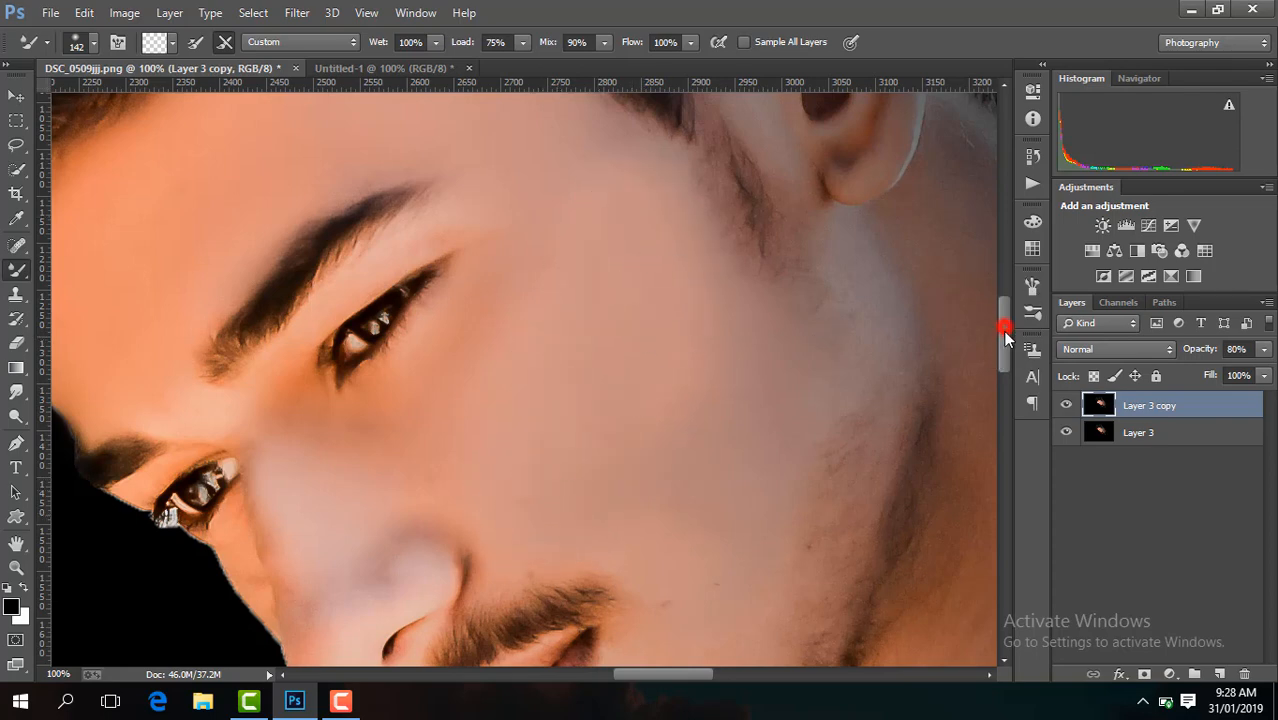
- Smooth the lower cheek, the chin beside the mouth and the skin along the bearded jawline
{"action": "left_click_drag", "start_coordinate": [1005, 338], "coordinate": [1005, 365]}
{"action": "left_click", "coordinate": [728, 408]}
{"action": "left_click", "coordinate": [648, 577]}
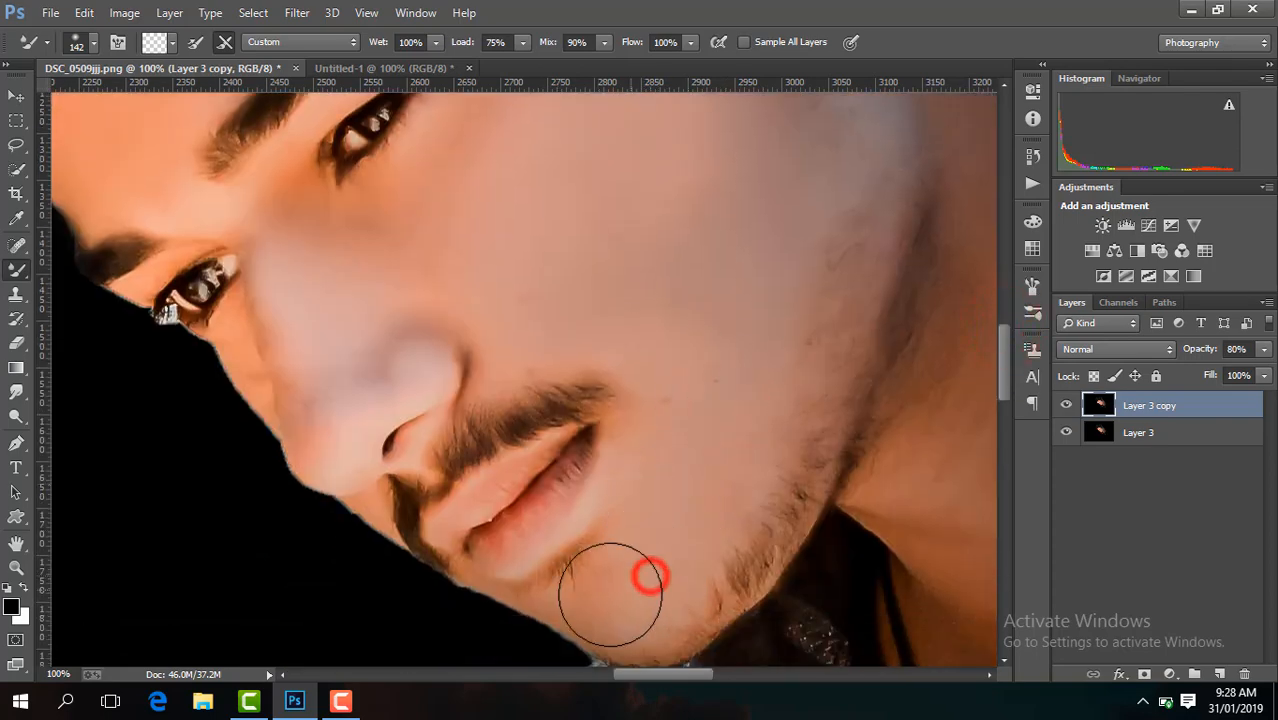
{"action": "left_click", "coordinate": [699, 523]}
{"action": "left_click", "coordinate": [737, 427]}
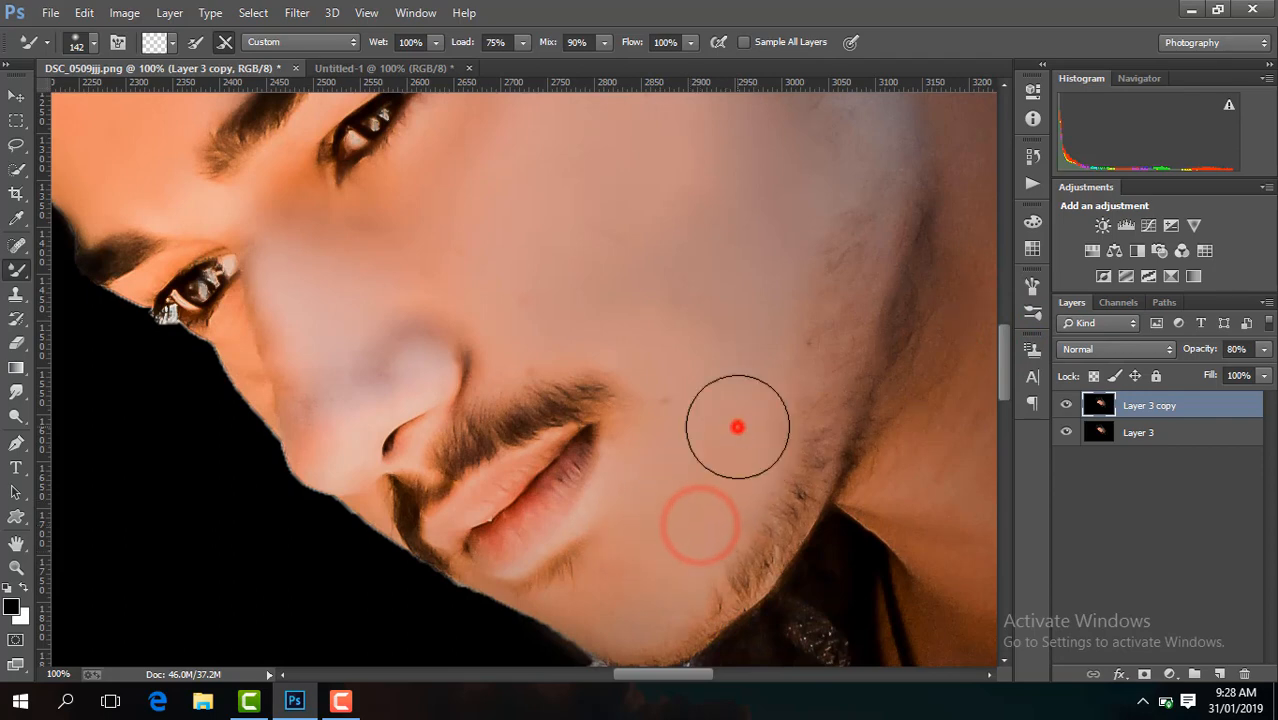
{"action": "left_click", "coordinate": [778, 403]}
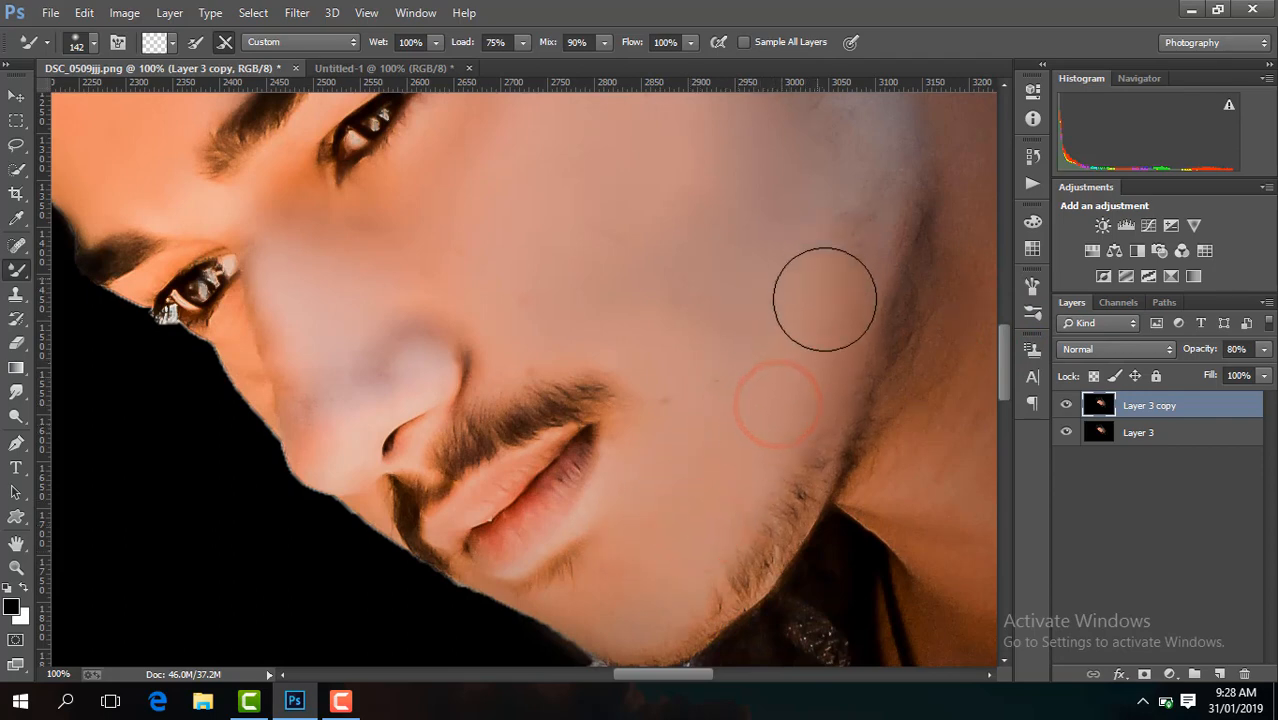
{"action": "left_click", "coordinate": [654, 368]}
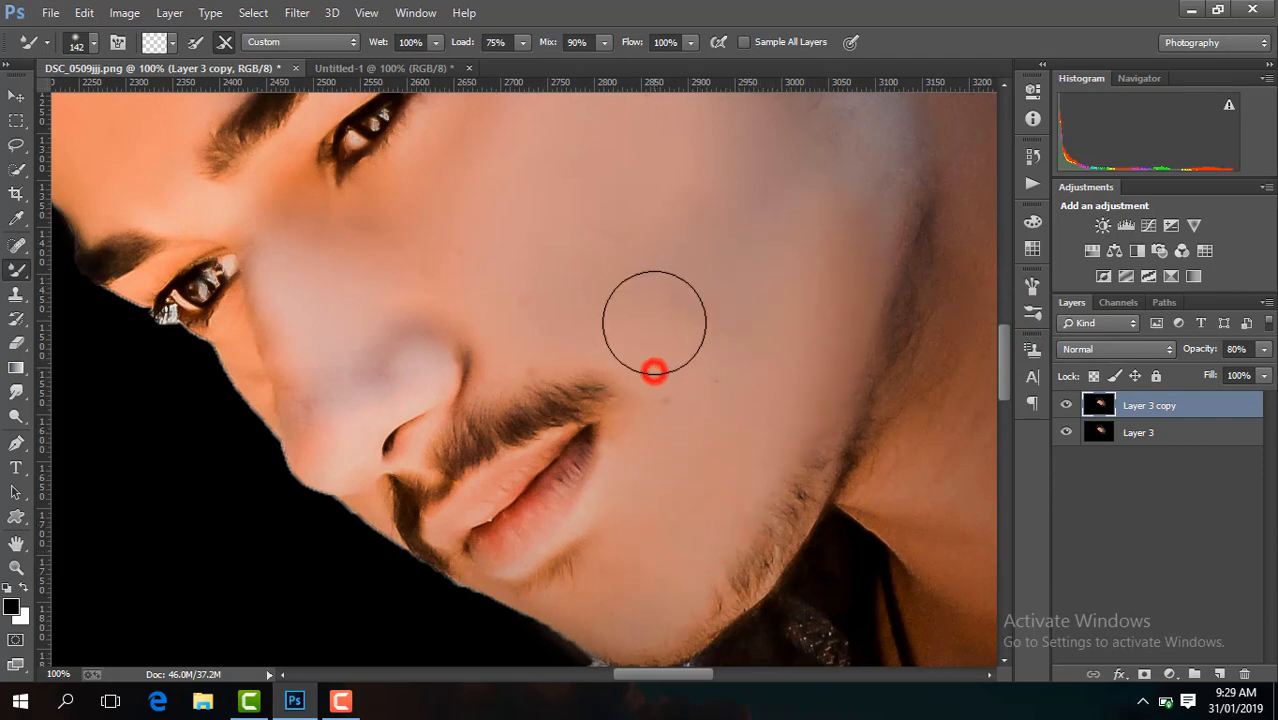
- Reduce the Mixer Brush to 80 px and blend the skin on the tip and side of the nose
{"action": "left_click", "coordinate": [94, 42]}
{"action": "left_click", "coordinate": [140, 105]}
{"action": "left_click", "coordinate": [331, 399]}
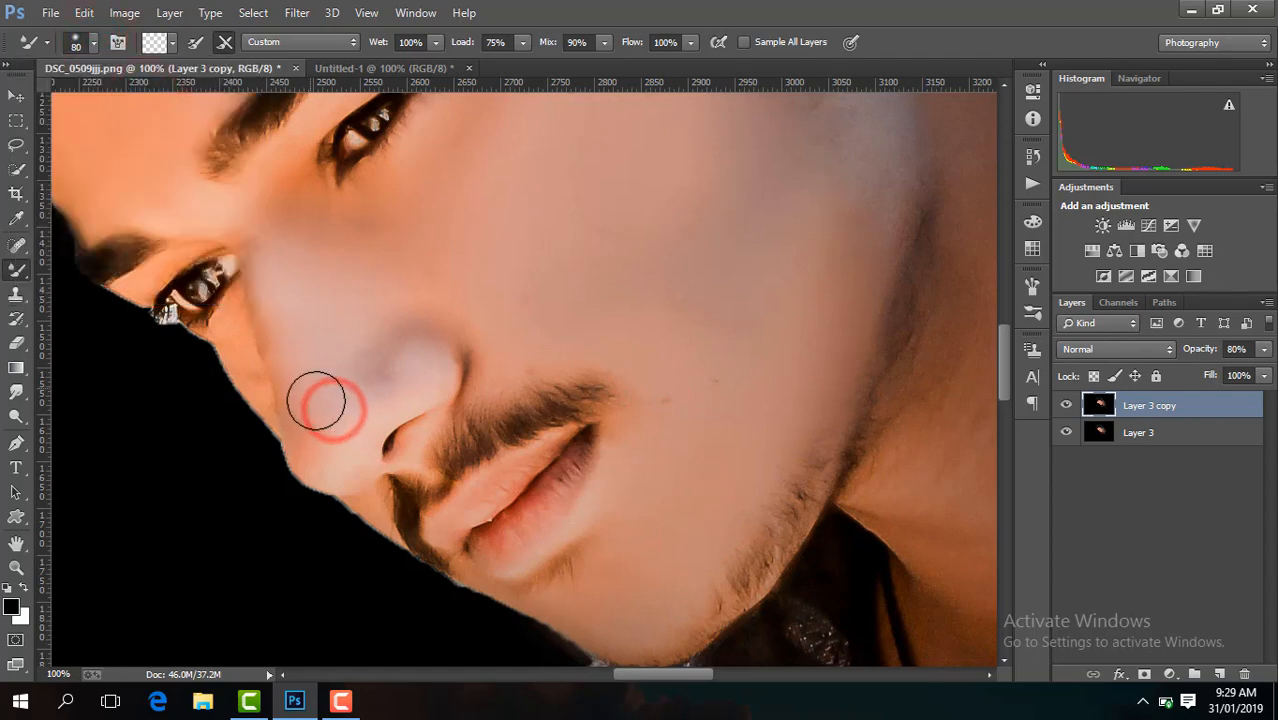
{"action": "left_click", "coordinate": [370, 388]}
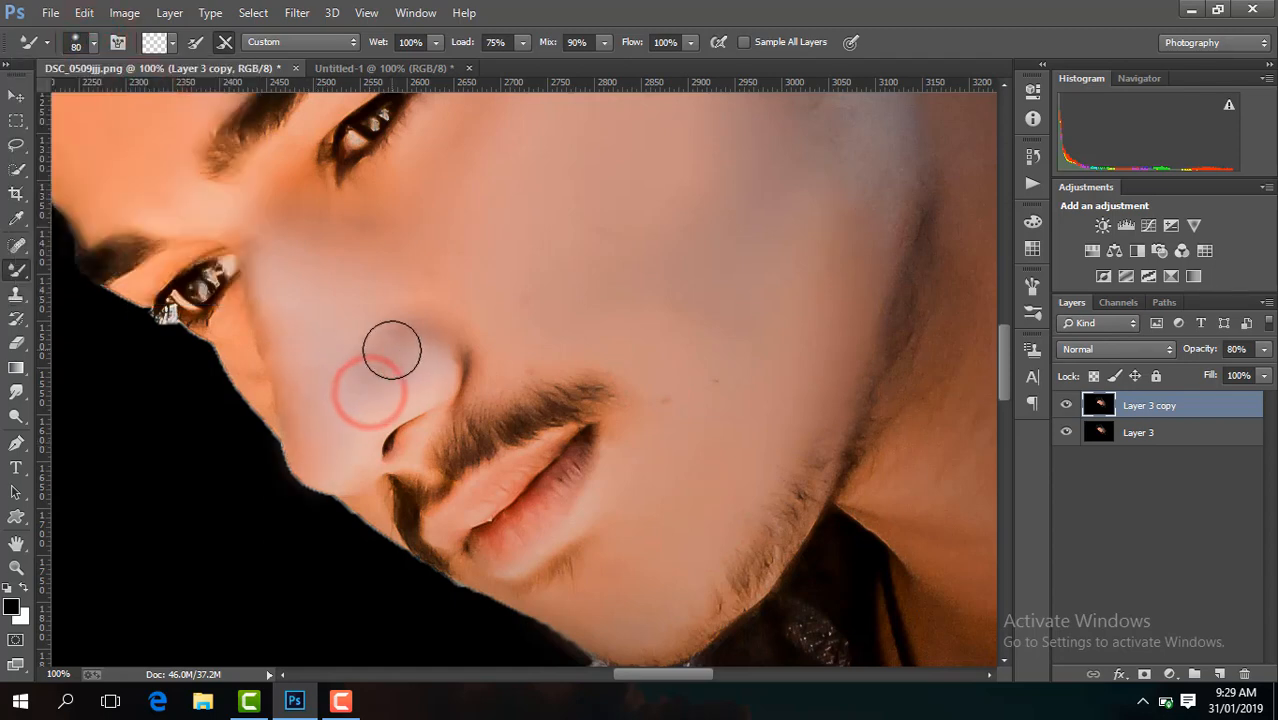
{"action": "left_click", "coordinate": [393, 346]}
- Reduce the Mixer Brush to 48 px and blend the narrow strip of skin along the far side of the nose
{"action": "left_click", "coordinate": [91, 43]}
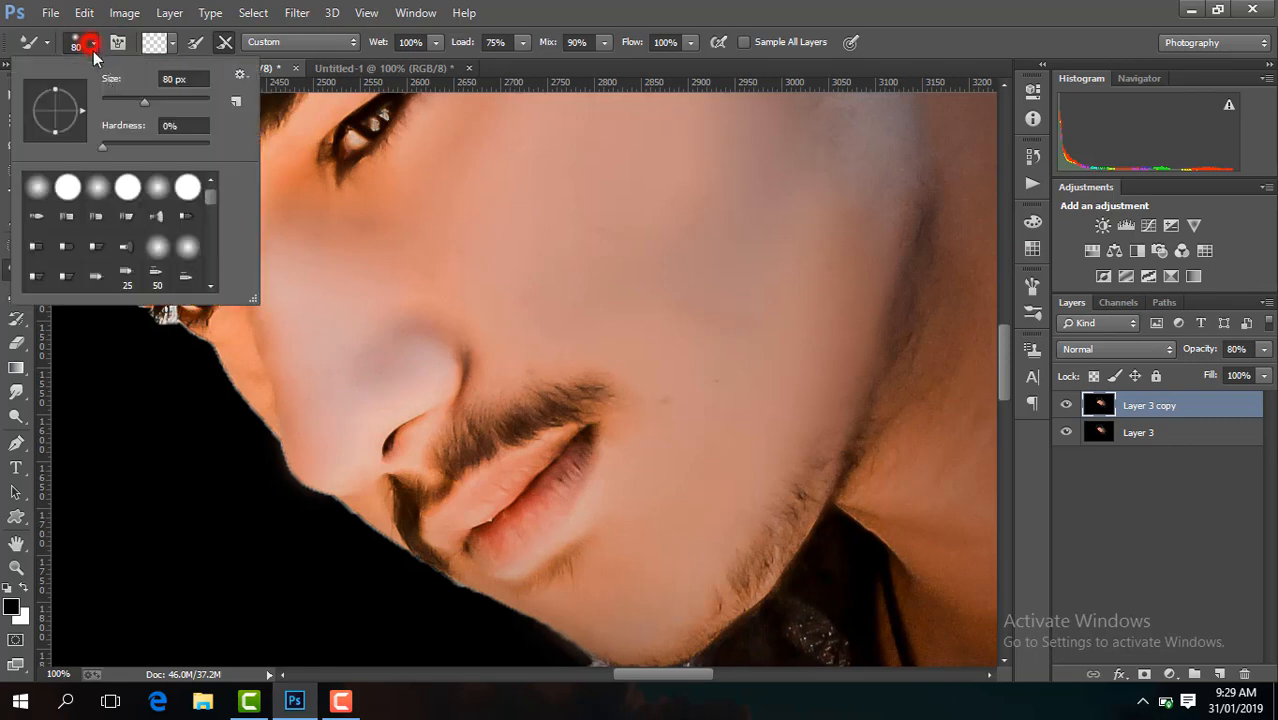
{"action": "left_click", "coordinate": [127, 104]}
{"action": "left_click", "coordinate": [280, 279]}
{"action": "left_click", "coordinate": [237, 334]}
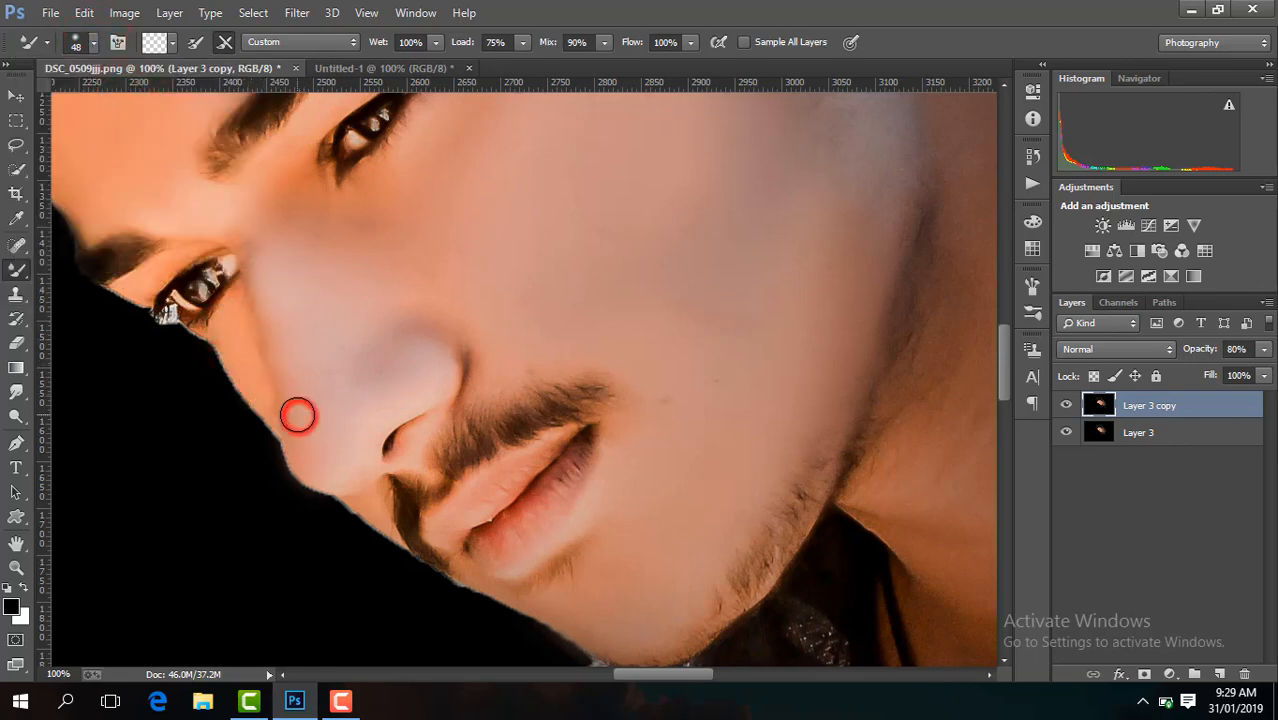
- Enlarge the Mixer Brush to 261 px and smooth the whole neck from below the ear to the collar
{"action": "key", "text": "ctrl+minus"}
{"action": "key", "text": "ctrl+minus"}
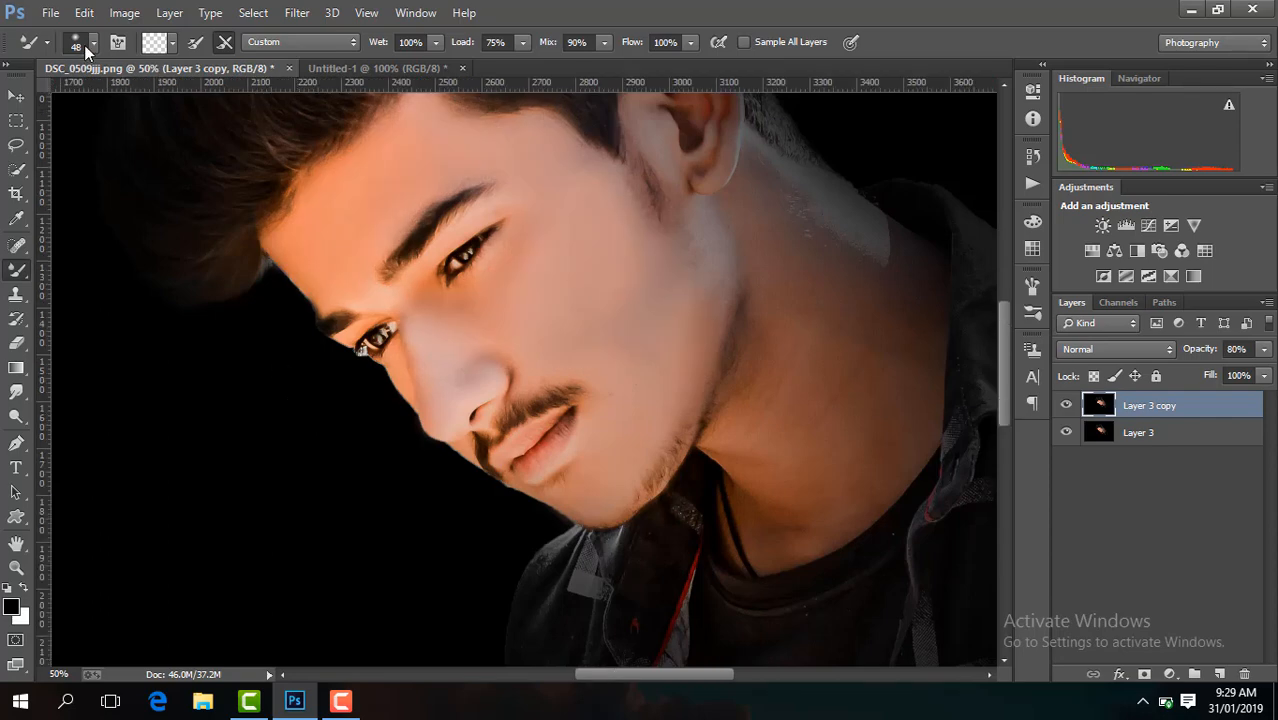
{"action": "left_click", "coordinate": [87, 48]}
{"action": "left_click", "coordinate": [151, 101]}
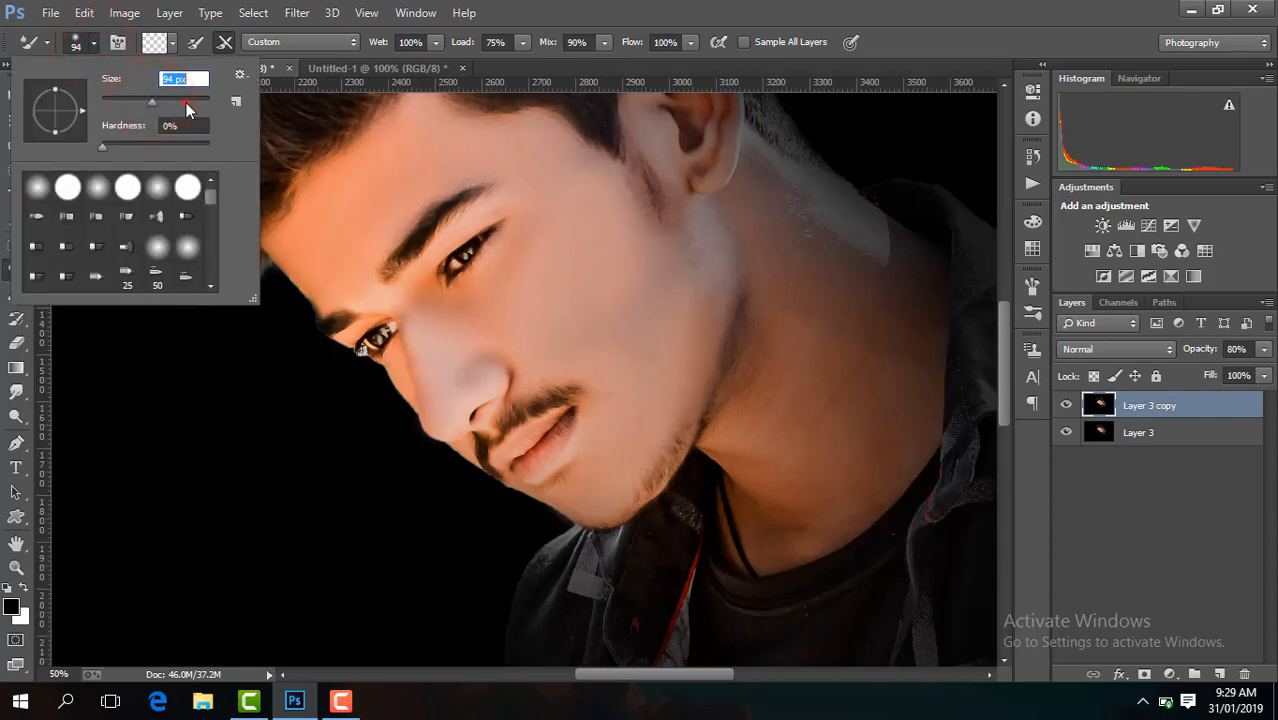
{"action": "left_click", "coordinate": [185, 104]}
{"action": "left_click", "coordinate": [813, 285]}
{"action": "left_click", "coordinate": [858, 290]}
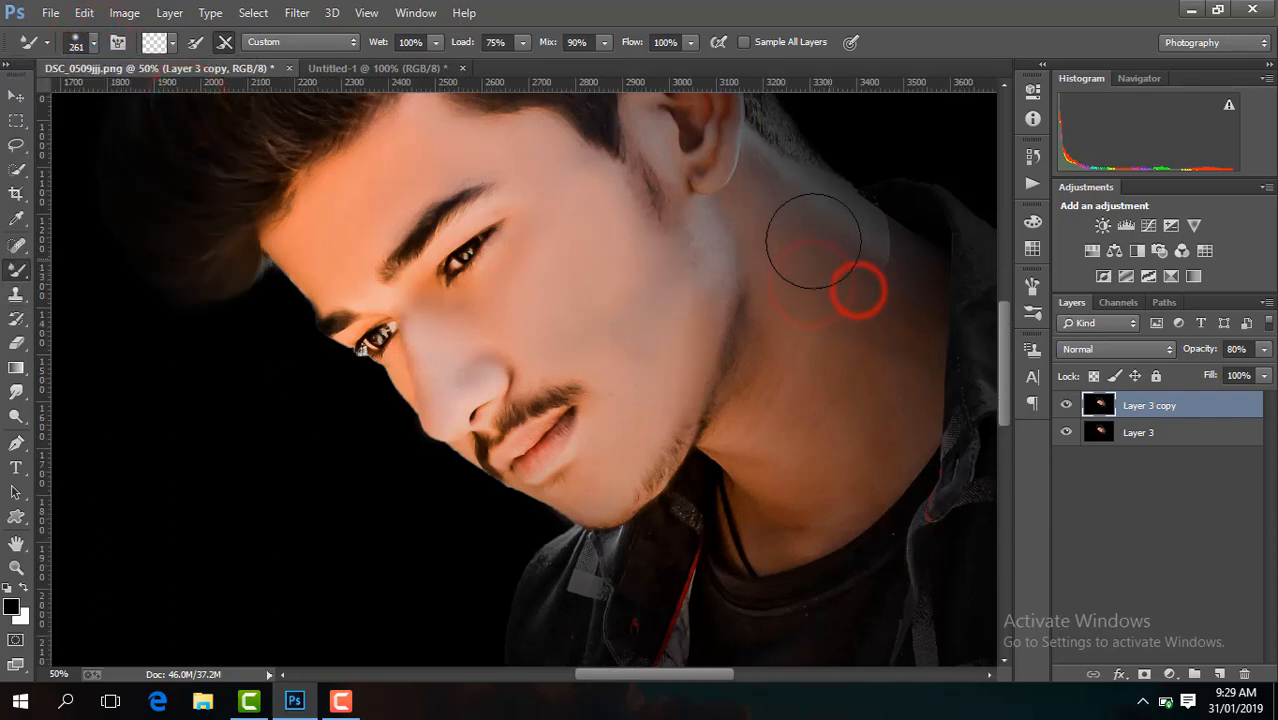
{"action": "left_click", "coordinate": [847, 406]}
{"action": "left_click", "coordinate": [787, 434]}
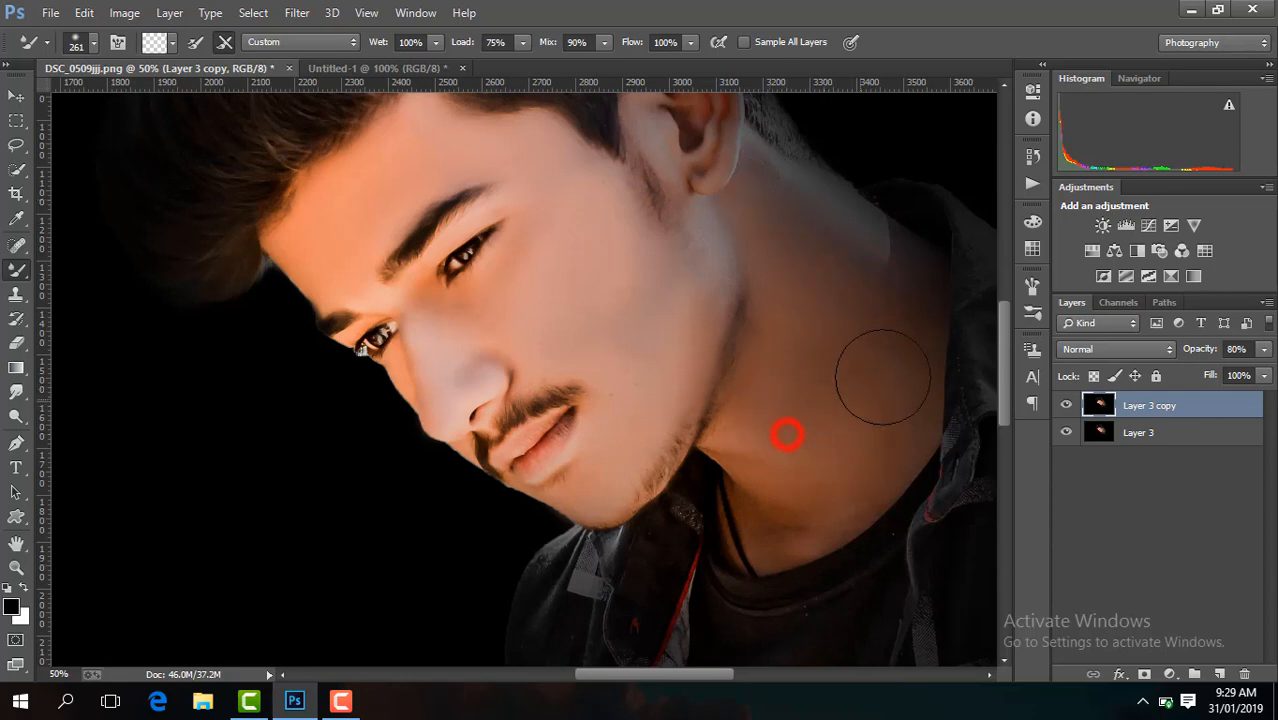
{"action": "left_click", "coordinate": [848, 405]}
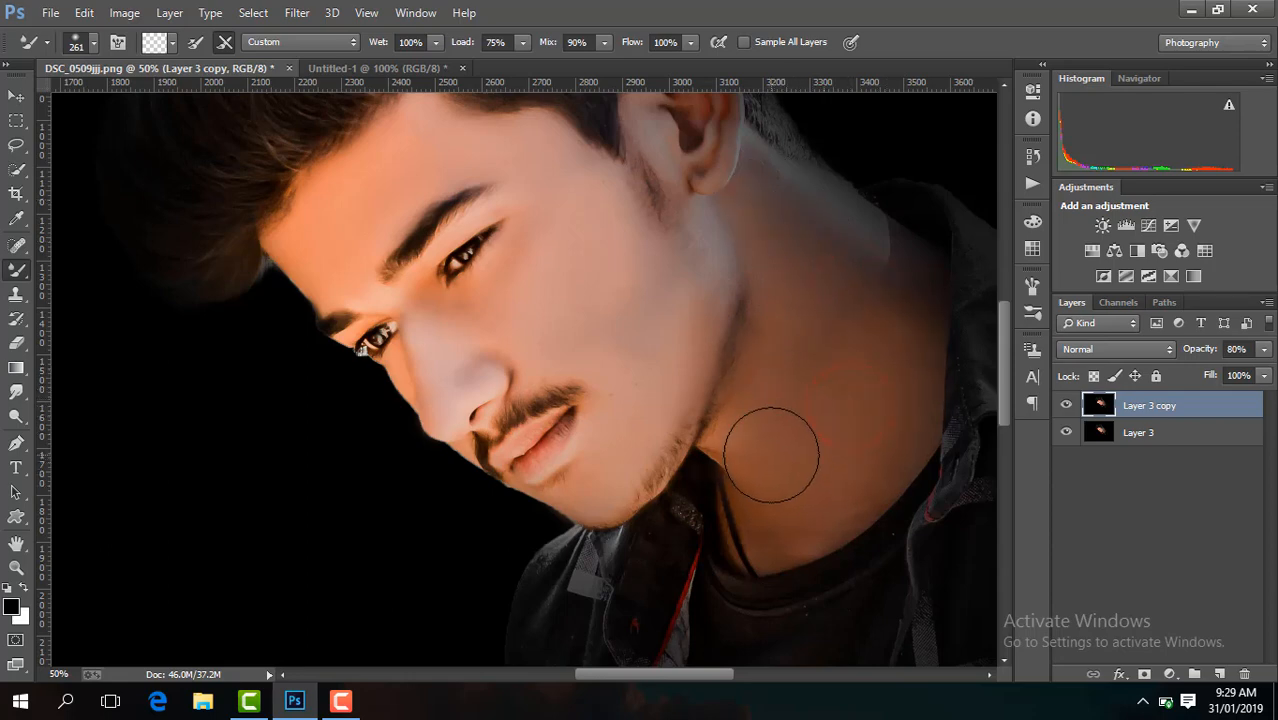
{"action": "left_click", "coordinate": [824, 475]}
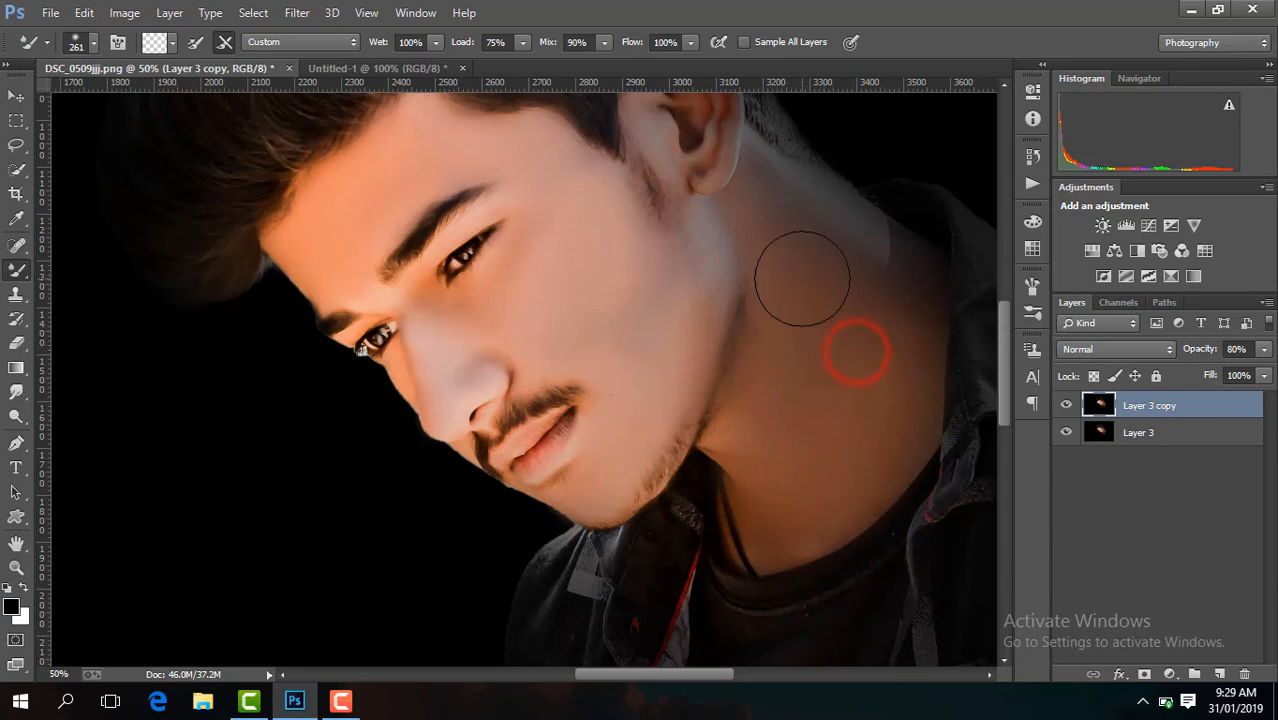
- Merge the smoothed copy and the original layer beneath it into one layer with Merge Visible
{"action": "key", "text": "ctrl+minus"}
{"action": "key", "text": "ctrl+minus"}
{"action": "key", "text": "ctrl+minus"}
{"action": "key", "text": "ctrl+minus"}
{"action": "key", "text": "ctrl+minus"}
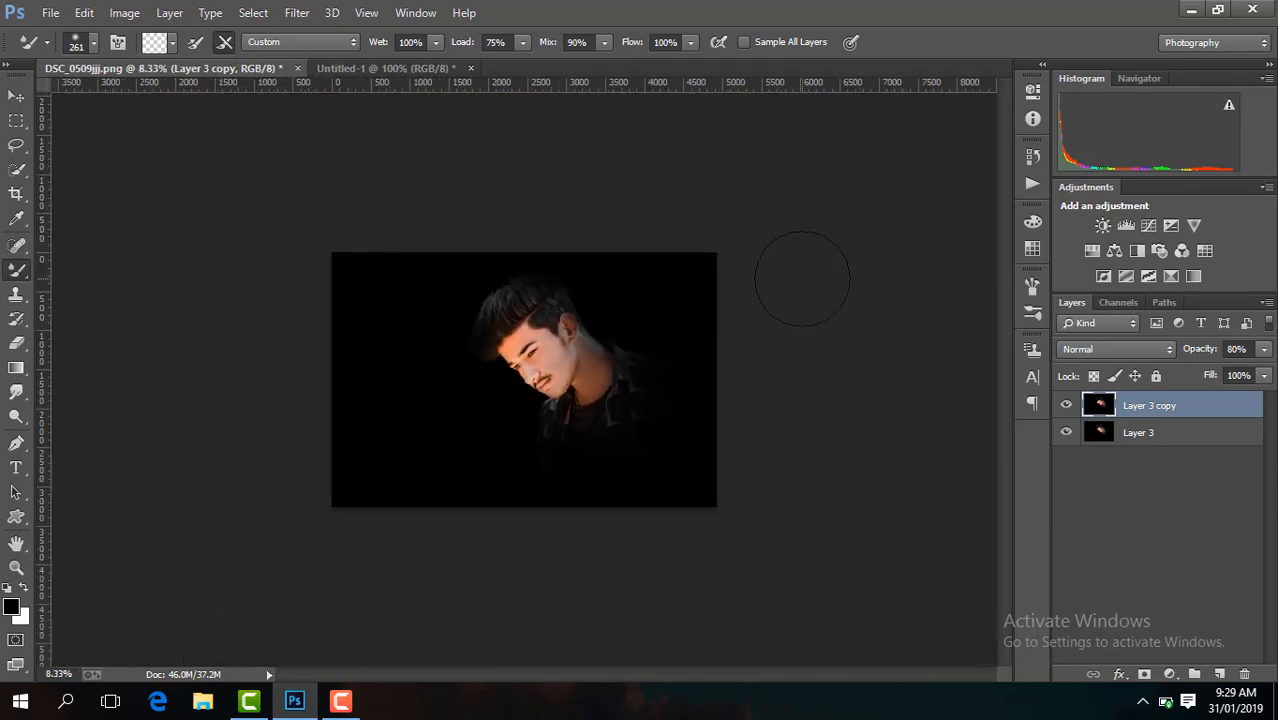
{"action": "key", "text": "ctrl+plus"}
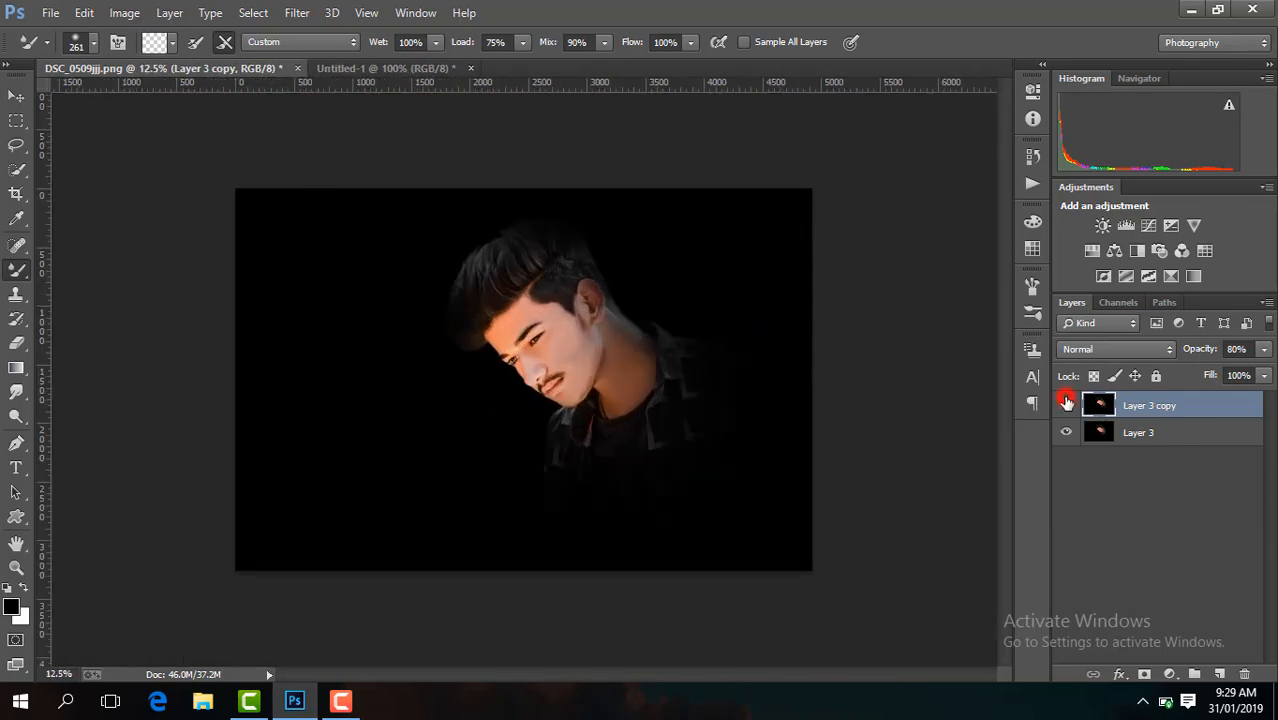
{"action": "right_click", "coordinate": [1064, 401]}
{"action": "left_click", "coordinate": [878, 556]}
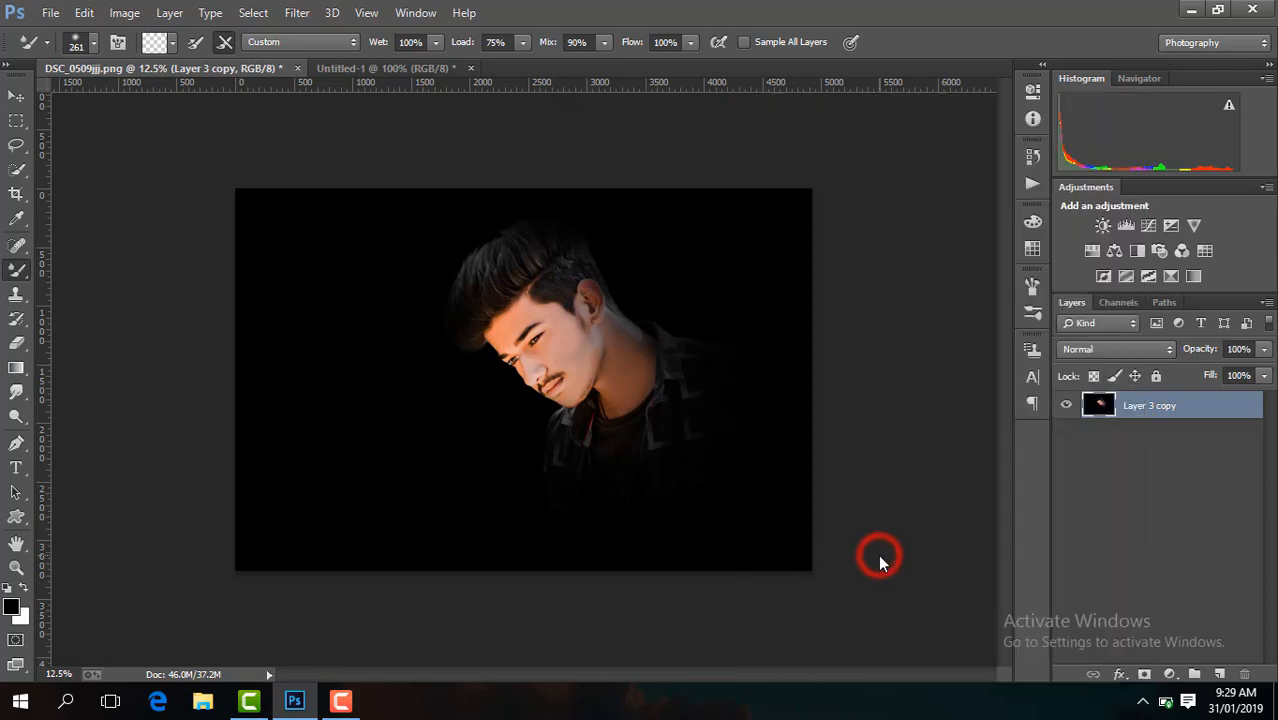
- Switch to the regular Brush tool at 17 px for the far eye's edge and add a new empty layer on top
{"action": "key", "text": "ctrl+plus"}
{"action": "key", "text": "ctrl+plus"}
{"action": "key", "text": "ctrl+plus"}
{"action": "key", "text": "ctrl+plus"}
{"action": "key", "text": "ctrl+plus"}
{"action": "key", "text": "ctrl+plus"}
{"action": "key", "text": "ctrl+plus"}
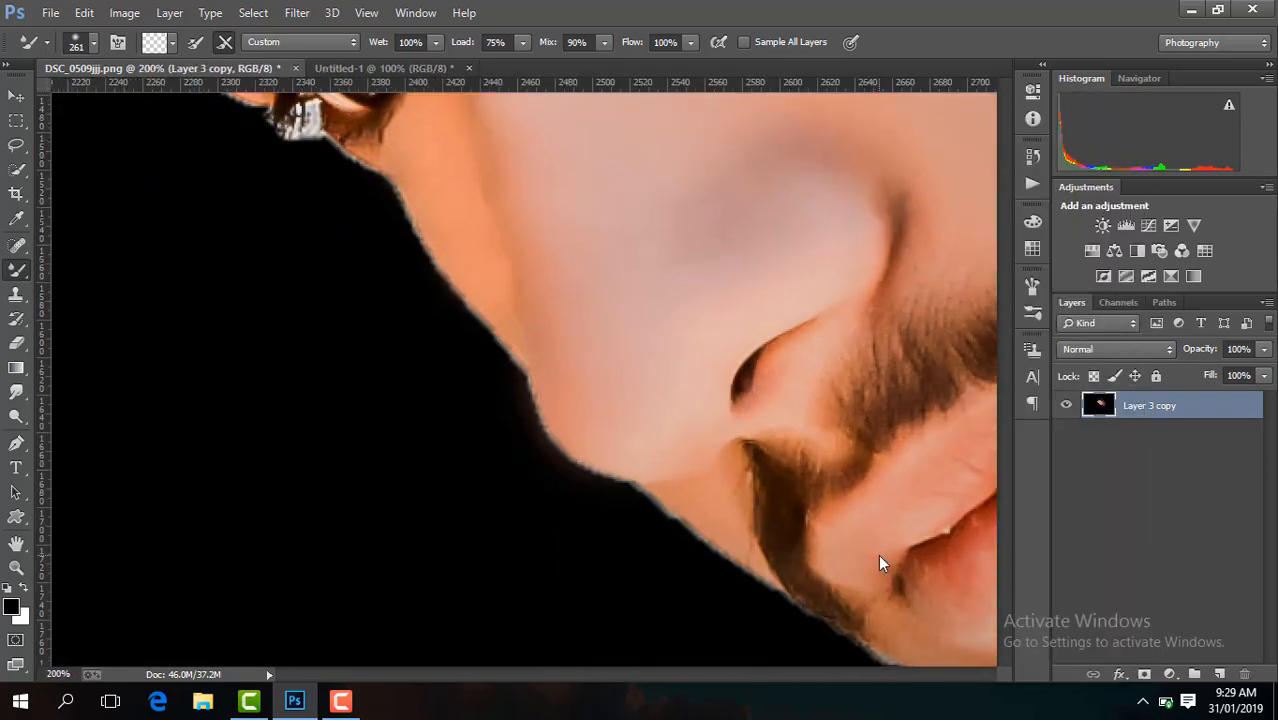
{"action": "left_click_drag", "start_coordinate": [1001, 369], "coordinate": [1003, 350]}
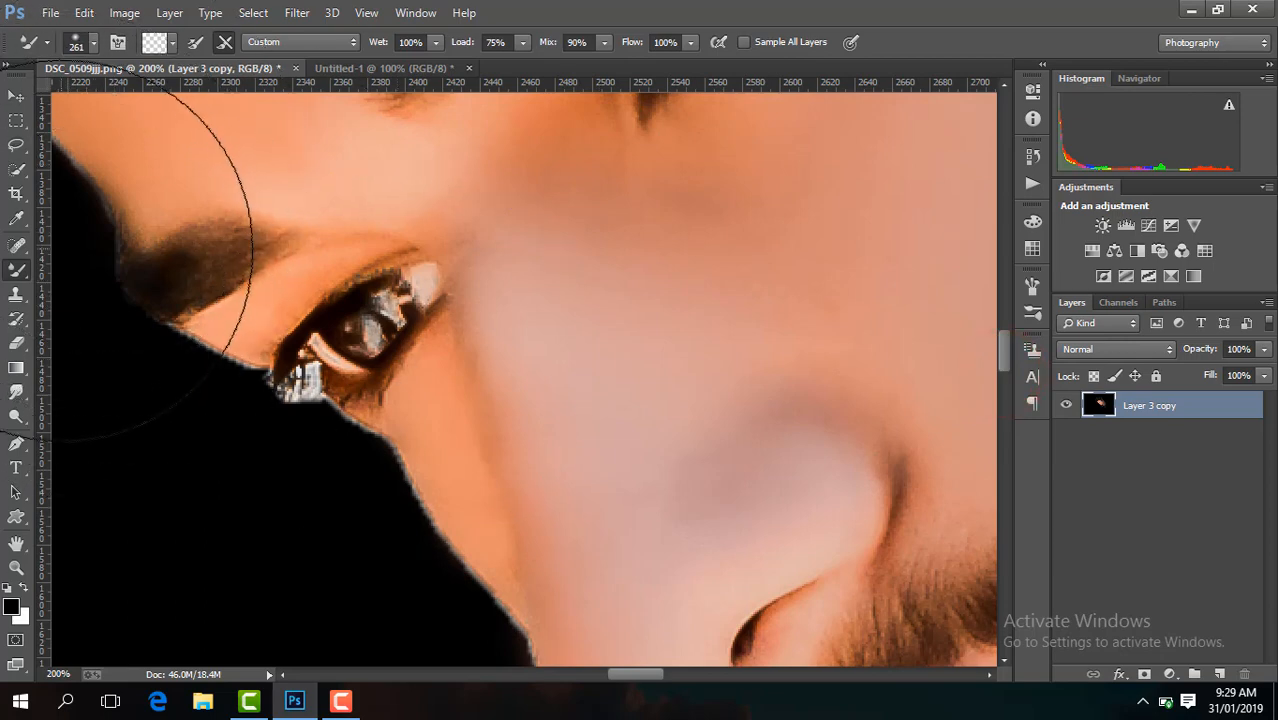
{"action": "right_click", "coordinate": [18, 270]}
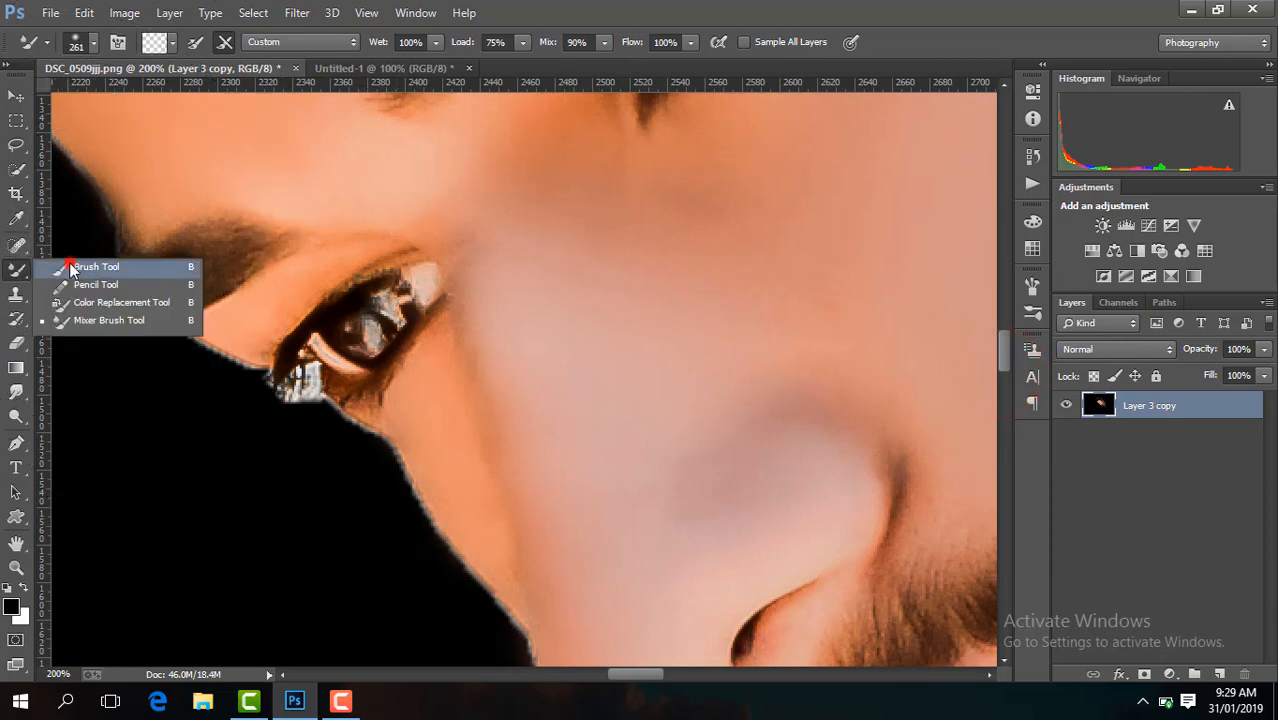
{"action": "left_click", "coordinate": [70, 268]}
{"action": "left_click", "coordinate": [93, 42]}
{"action": "left_click", "coordinate": [113, 103]}
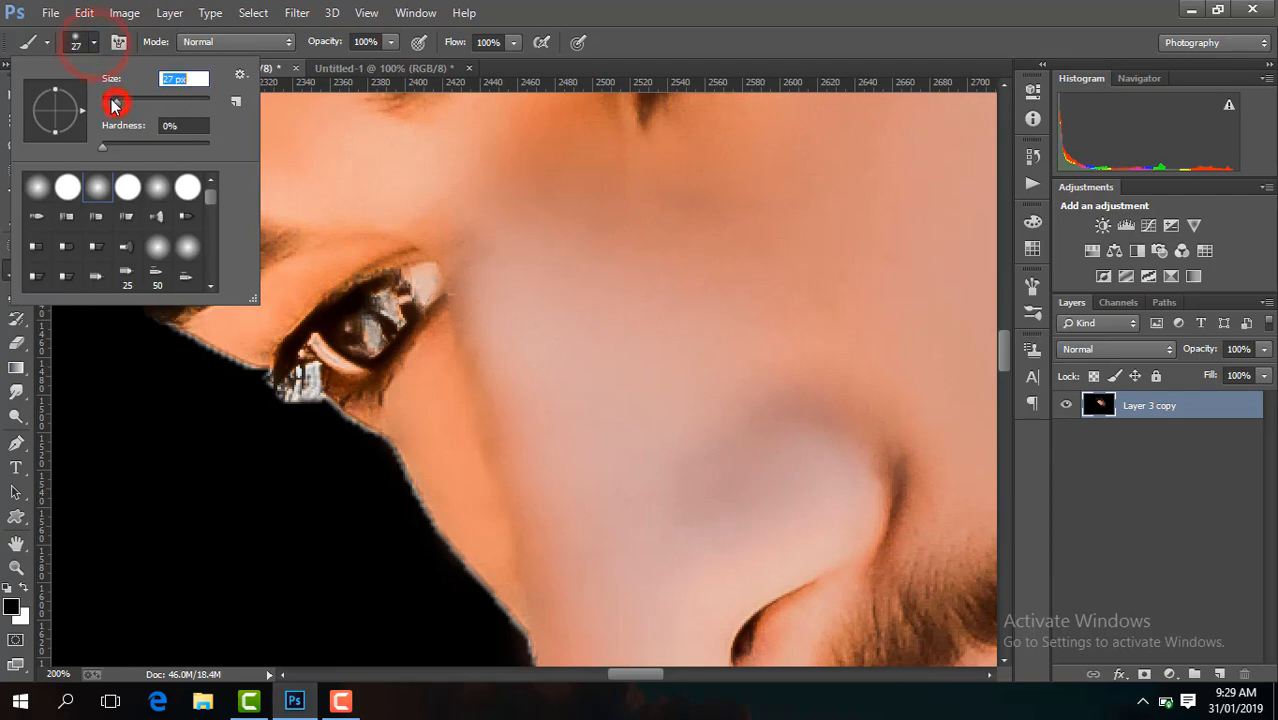
{"action": "left_click_drag", "start_coordinate": [113, 103], "coordinate": [110, 102]}
{"action": "left_click", "coordinate": [1222, 676]}
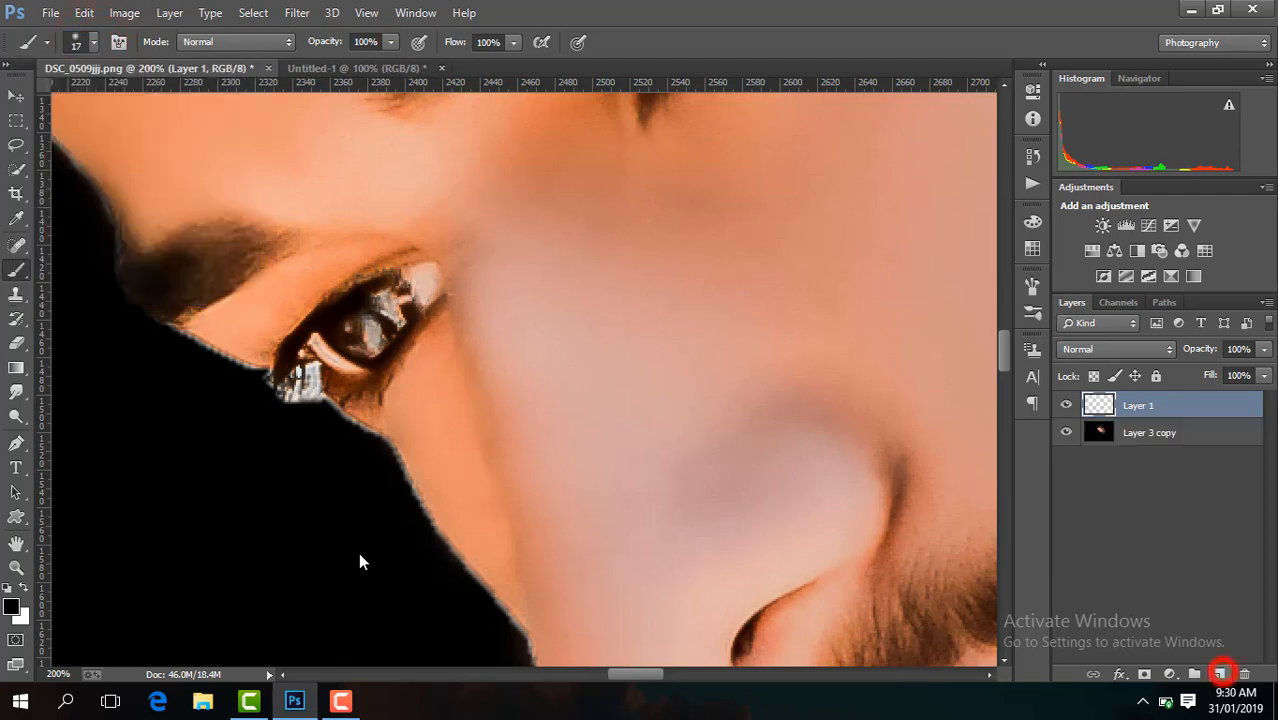
- Paint black over the light fringe under the far eye and along the adjoining brow and cheek edge
{"action": "left_click_drag", "start_coordinate": [321, 415], "coordinate": [292, 392]}
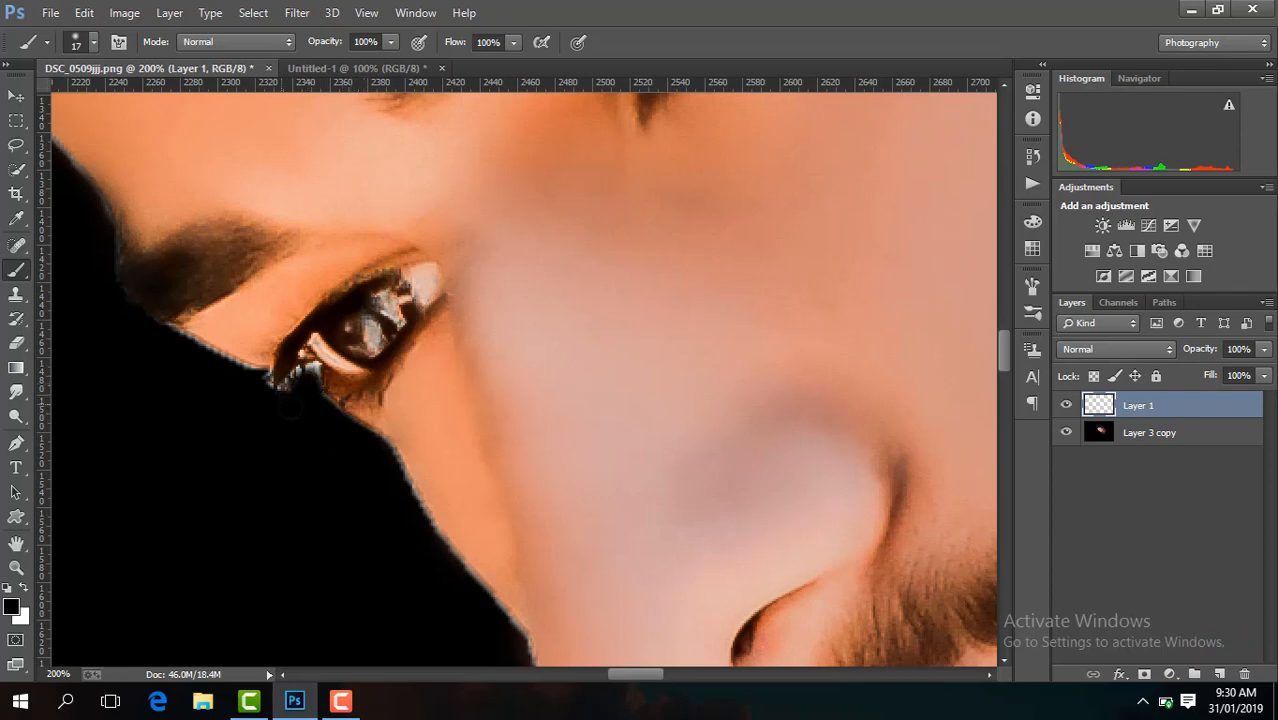
{"action": "mouse_move", "coordinate": [228, 381]}
{"action": "left_mouse_down"}
{"action": "mouse_move", "coordinate": [167, 343]}
{"action": "mouse_move", "coordinate": [230, 372]}
{"action": "left_mouse_up"}
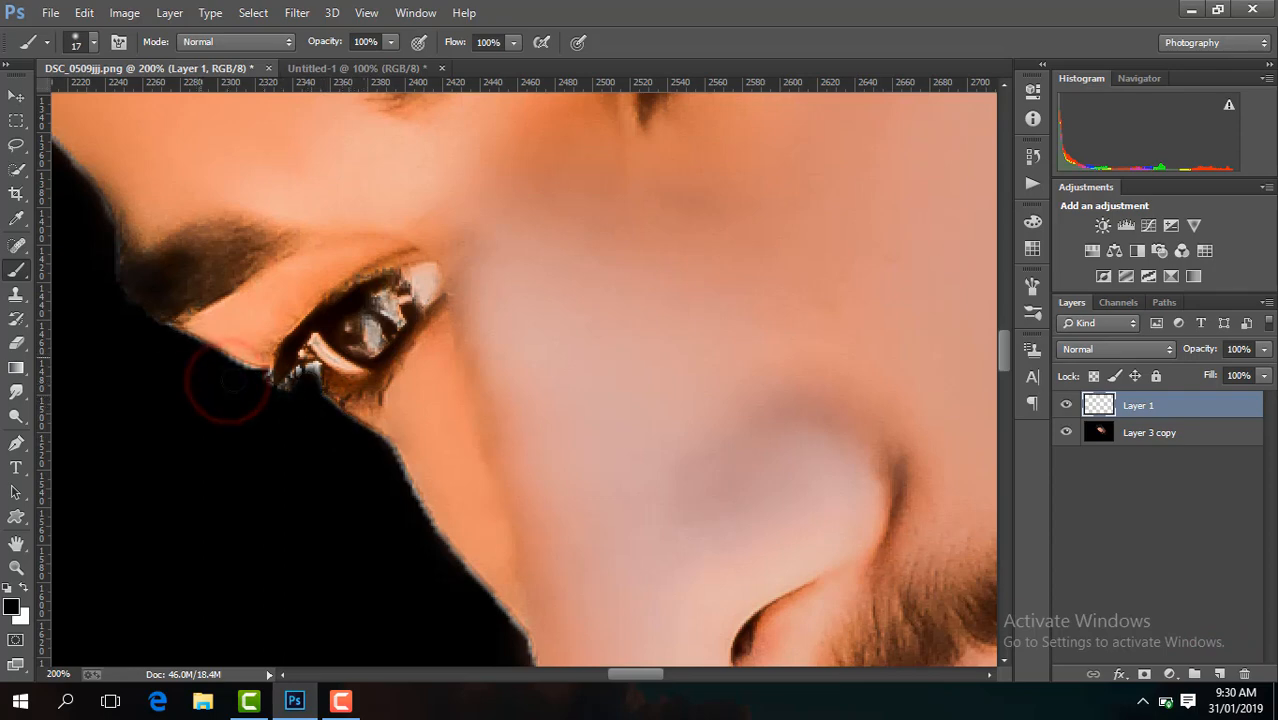
{"action": "left_click_drag", "start_coordinate": [355, 466], "coordinate": [404, 509]}
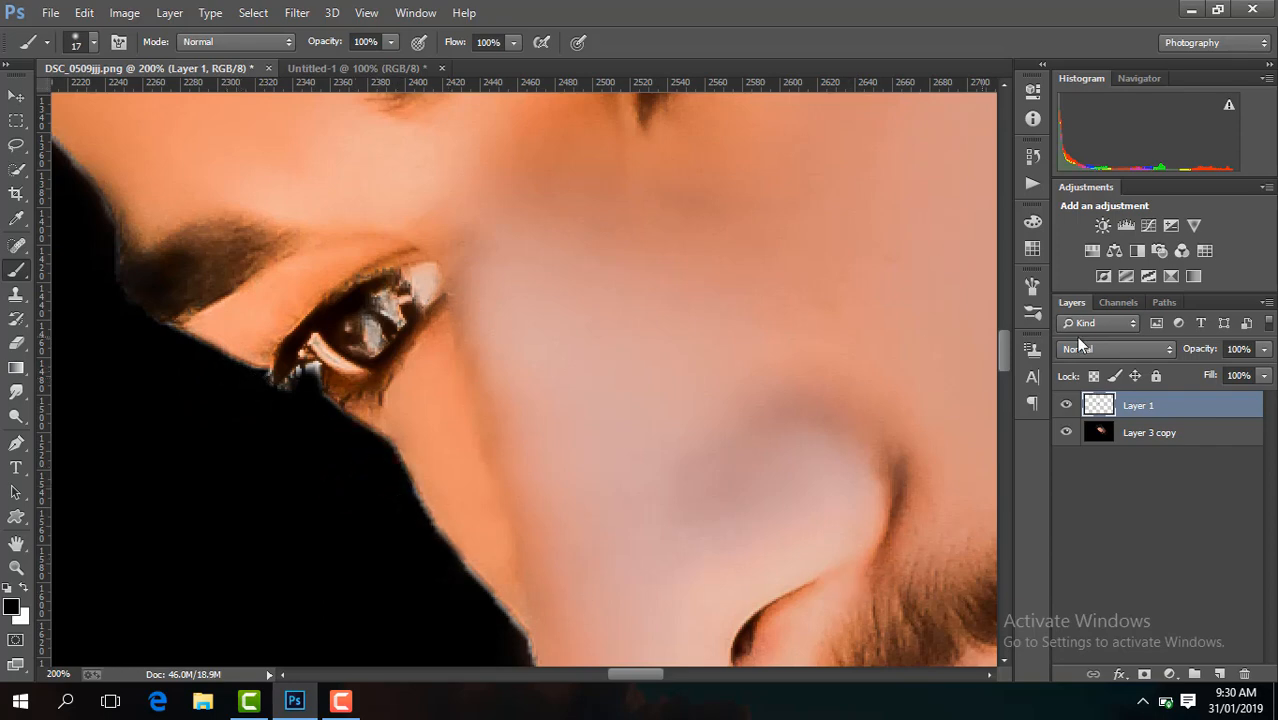
- Paint black along the face's outer edge from the nose bridge around the nose tip to the upper lip
{"action": "left_click_drag", "start_coordinate": [1004, 345], "coordinate": [1006, 371]}
{"action": "left_click", "coordinate": [512, 336]}
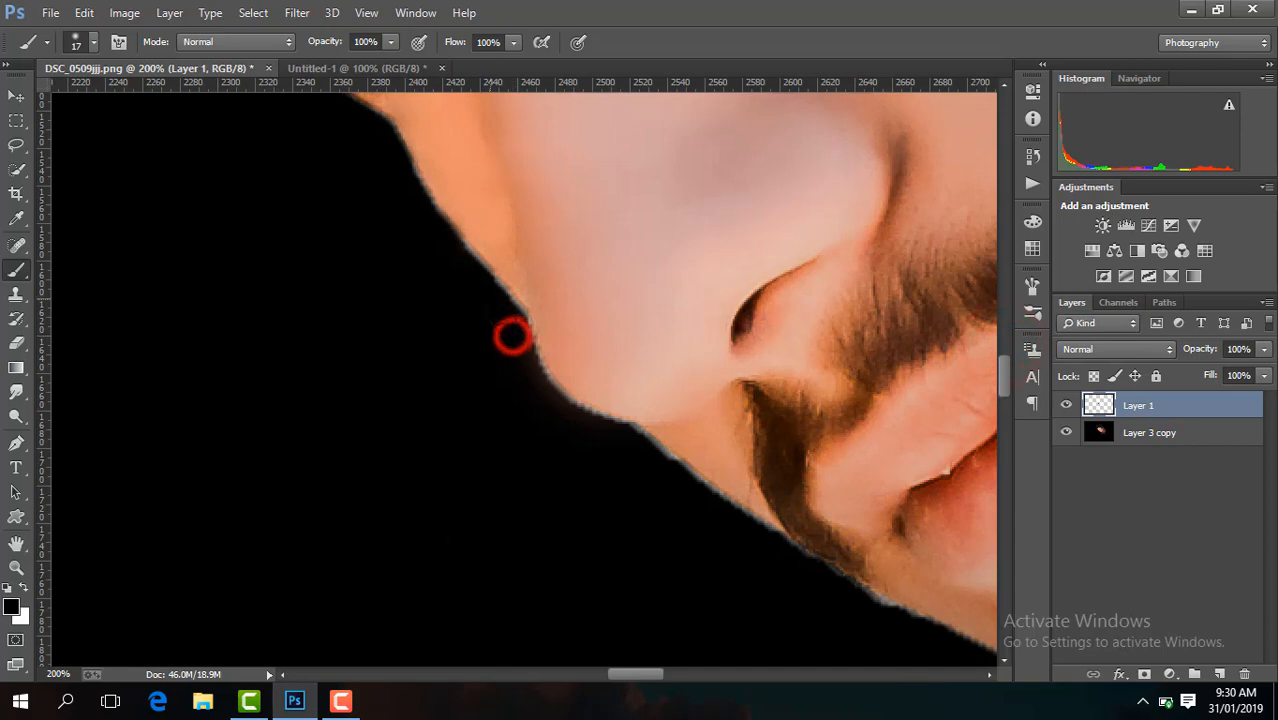
{"action": "left_click_drag", "start_coordinate": [512, 336], "coordinate": [537, 404]}
{"action": "left_click", "coordinate": [579, 422]}
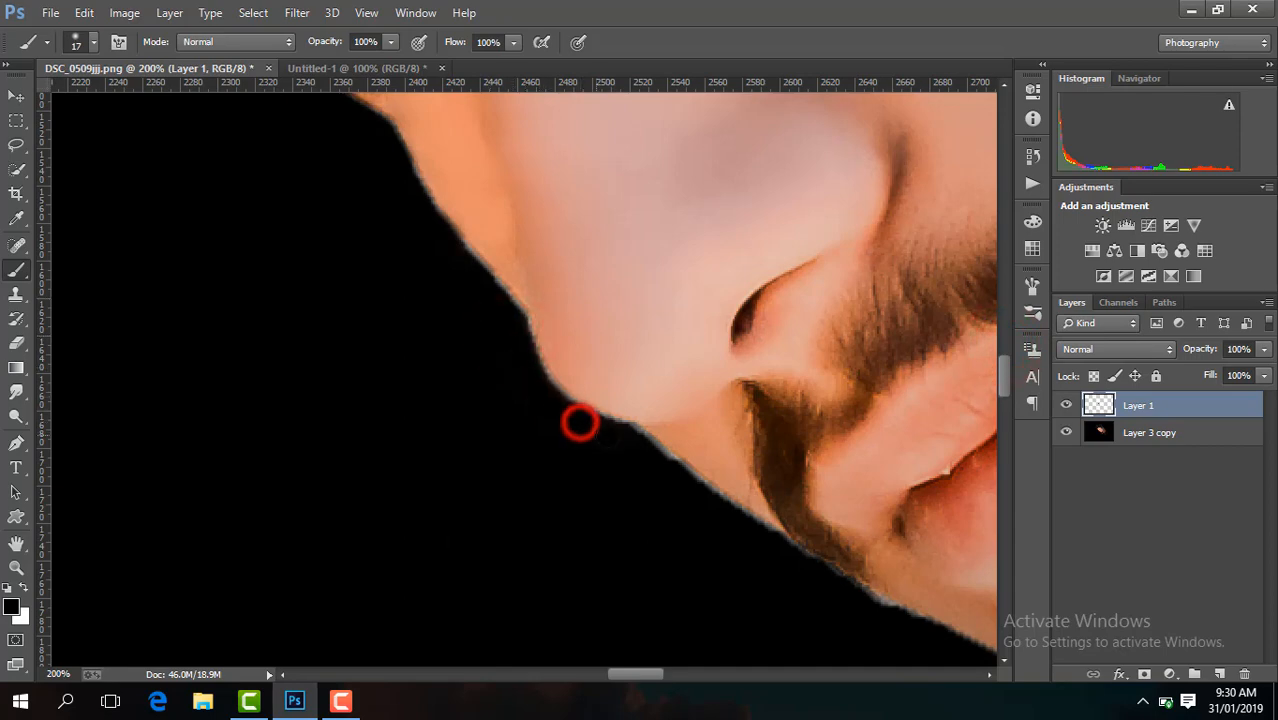
{"action": "left_click", "coordinate": [649, 463]}
{"action": "left_click_drag", "start_coordinate": [649, 463], "coordinate": [688, 495]}
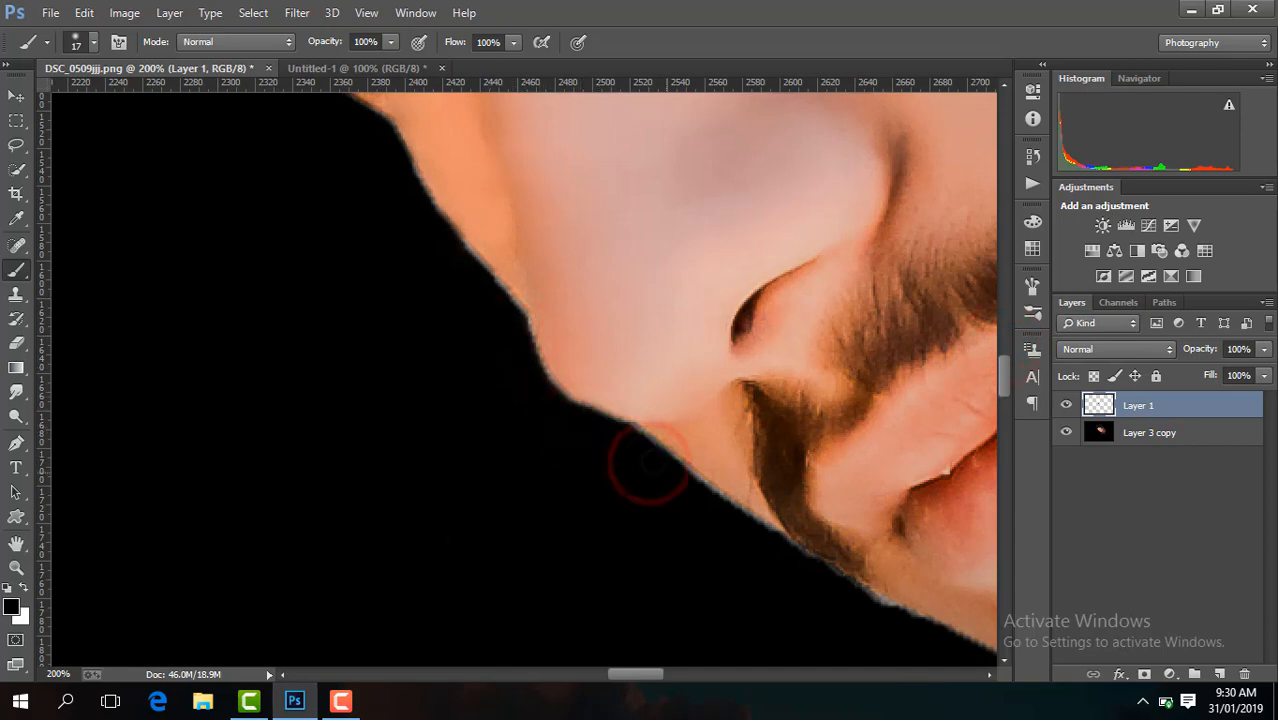
{"action": "scroll", "coordinate": [711, 514], "scroll_direction": "down", "scroll_amount": 5}
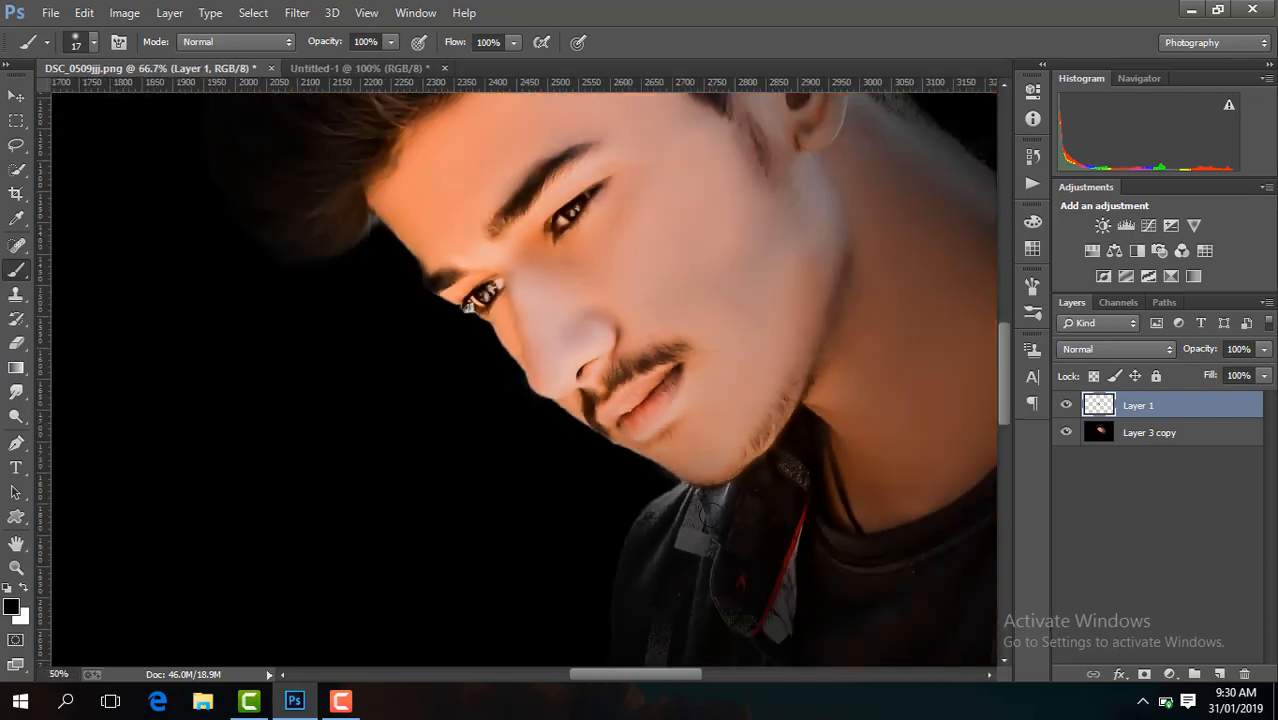
{"action": "scroll", "coordinate": [711, 514], "scroll_direction": "down", "scroll_amount": 3}
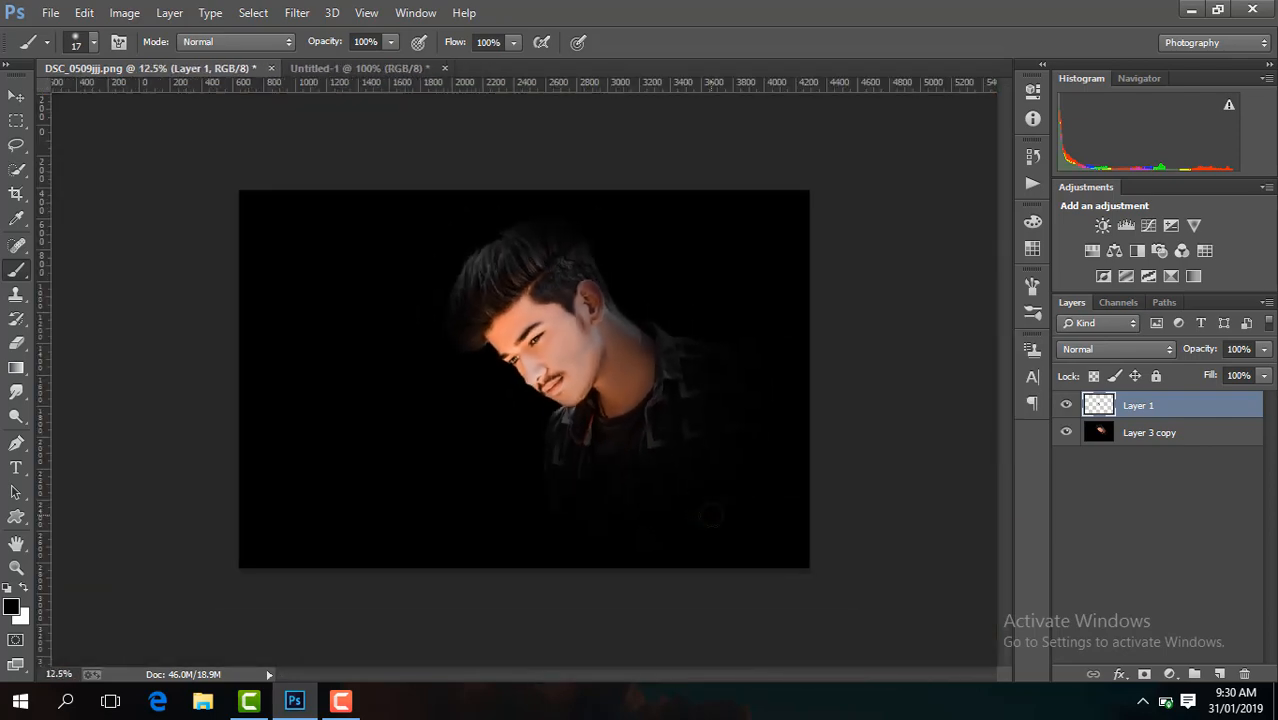
- Flatten the image and duplicate the flattened background onto a new layer
{"action": "right_click", "coordinate": [1150, 432]}
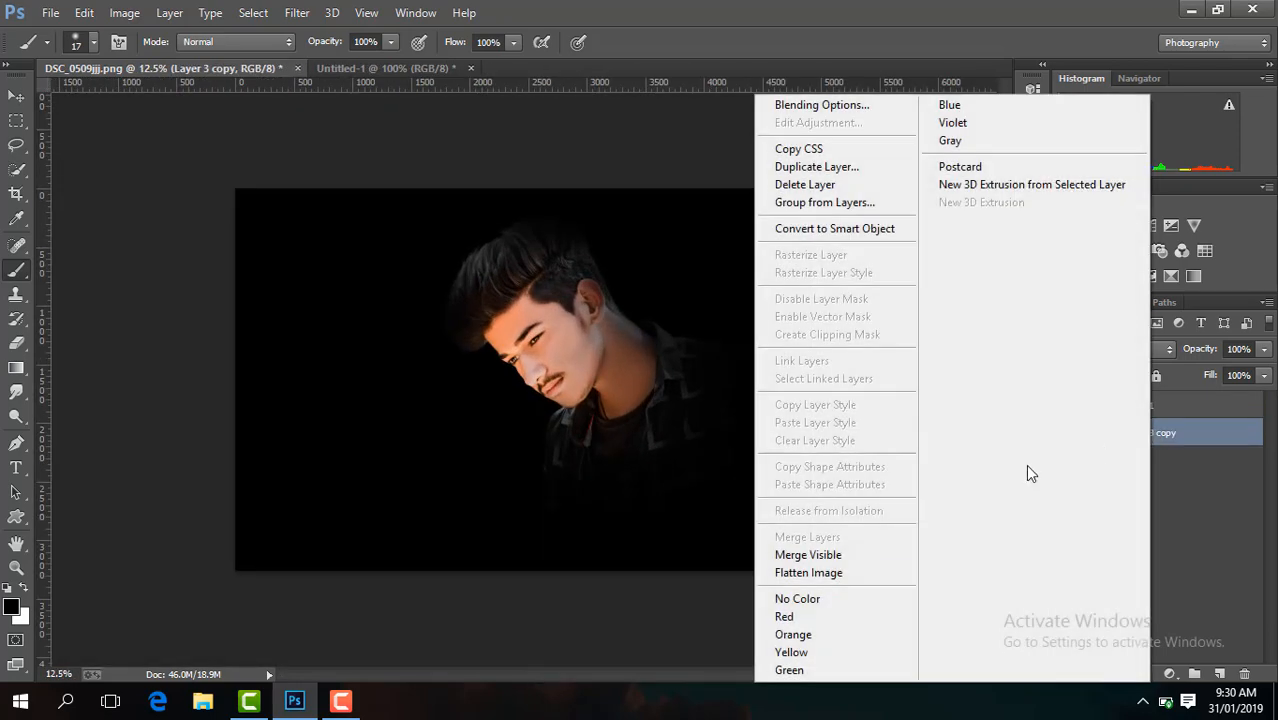
{"action": "left_click", "coordinate": [867, 570]}
{"action": "key", "text": "ctrl+j"}
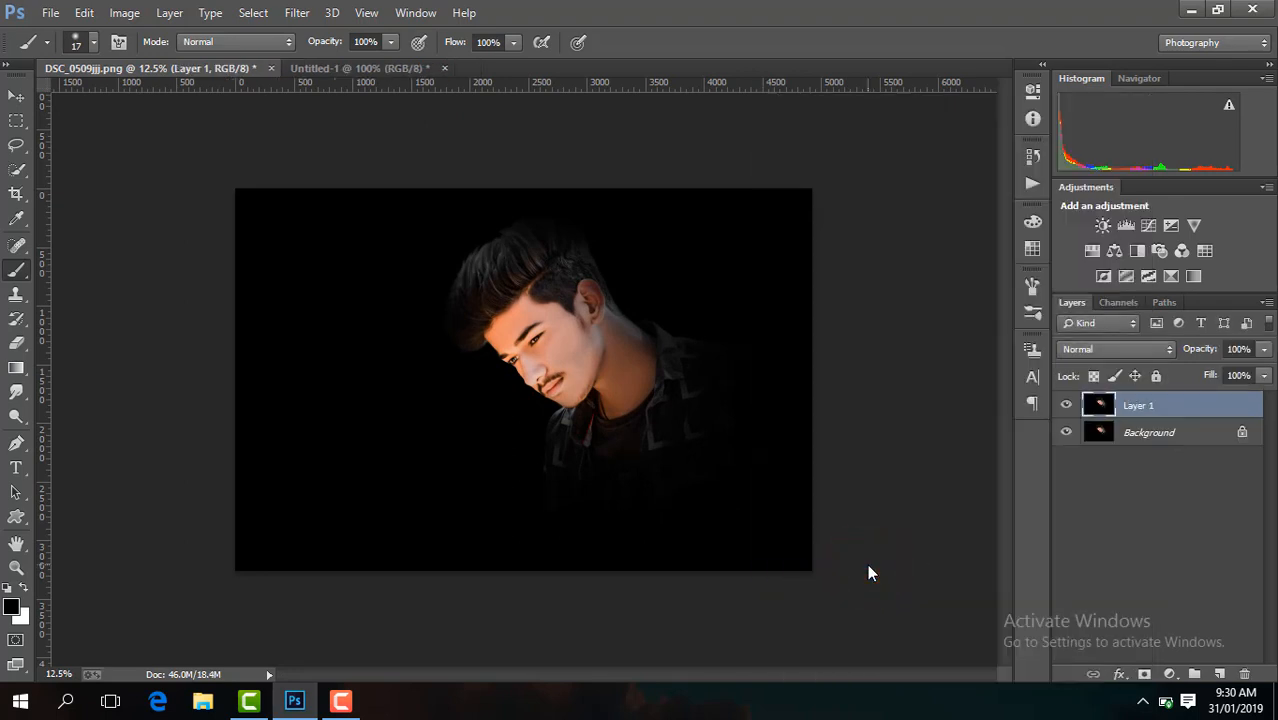
- Apply the Sharpen More filter to the duplicate layer and merge it with the background using Merge Visible
{"action": "left_click", "coordinate": [297, 12]}
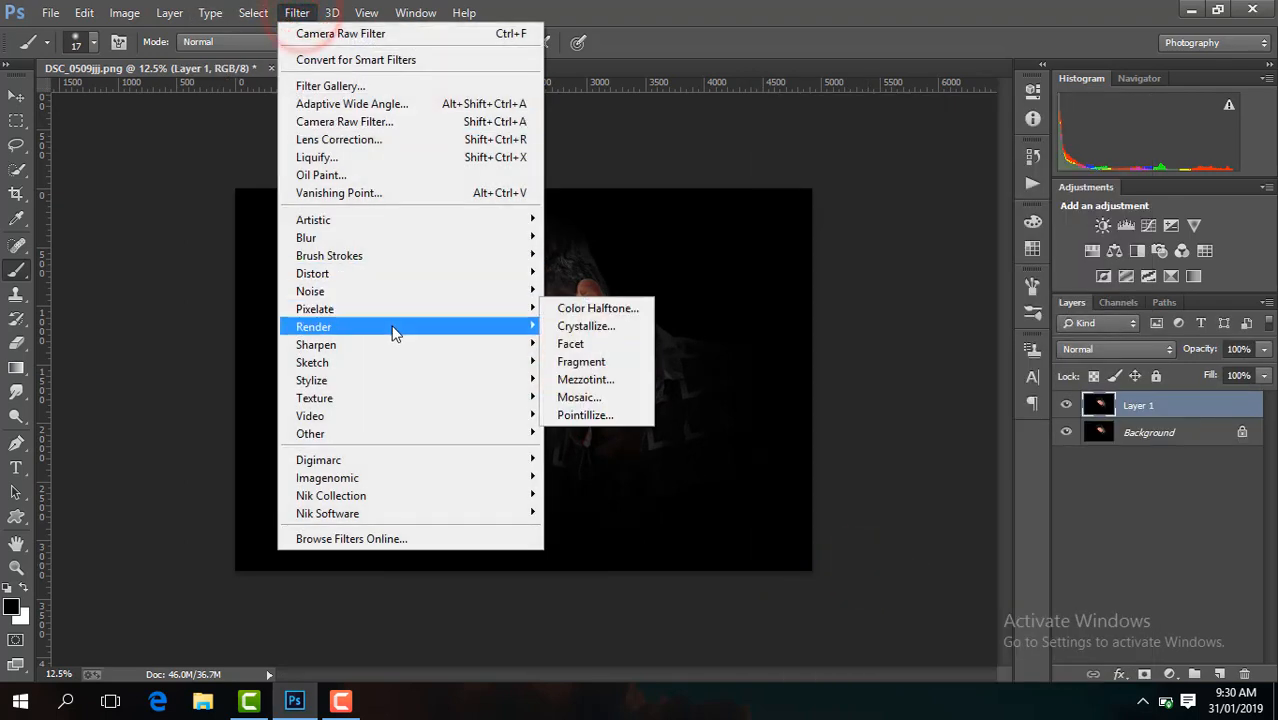
{"action": "left_click", "coordinate": [598, 396]}
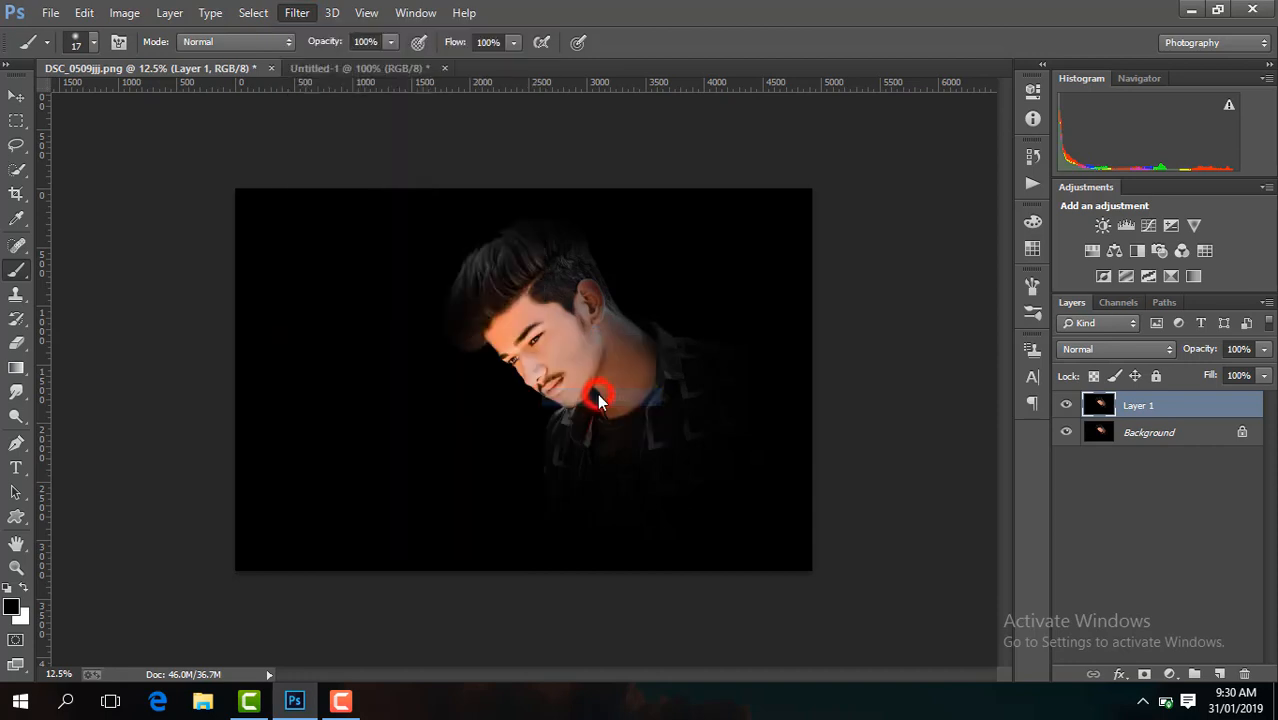
{"action": "right_click", "coordinate": [1157, 402]}
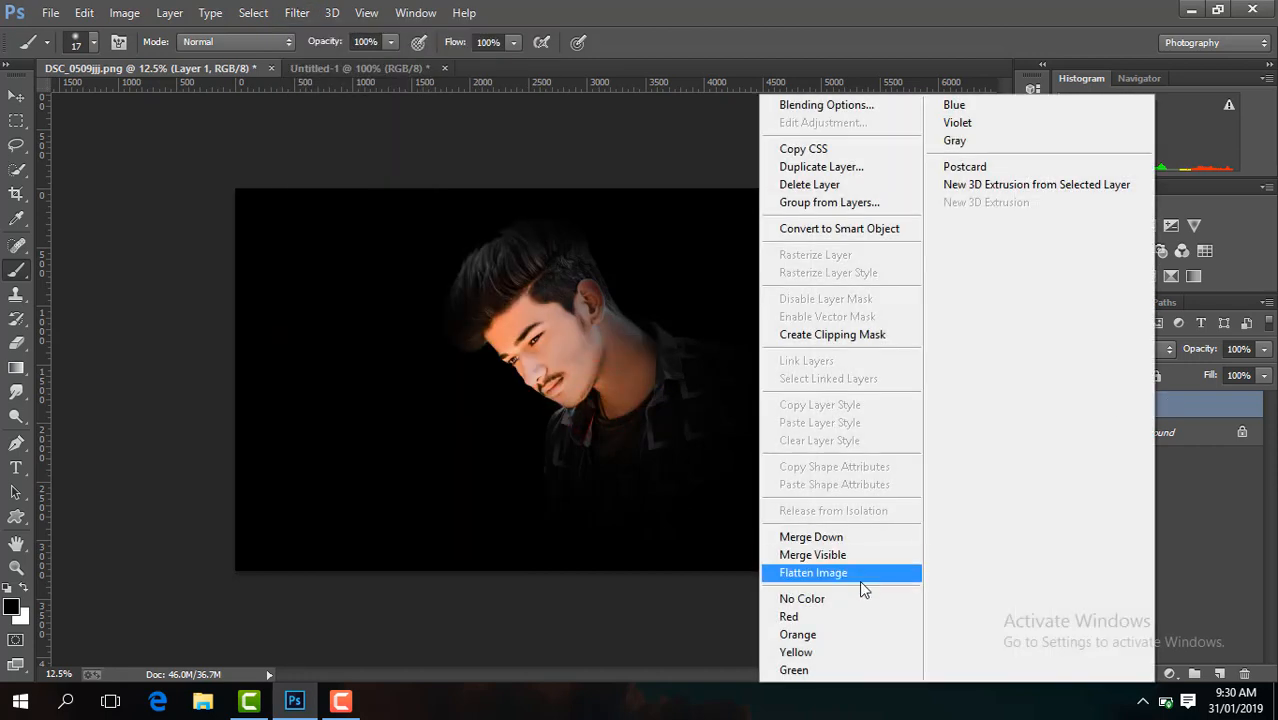
{"action": "left_click", "coordinate": [858, 555]}
- Duplicate the sharpened background and, in the Camera Raw filter on the copy, set Exposure to +0.35 and Contrast to +15
{"action": "key", "text": "ctrl+j"}
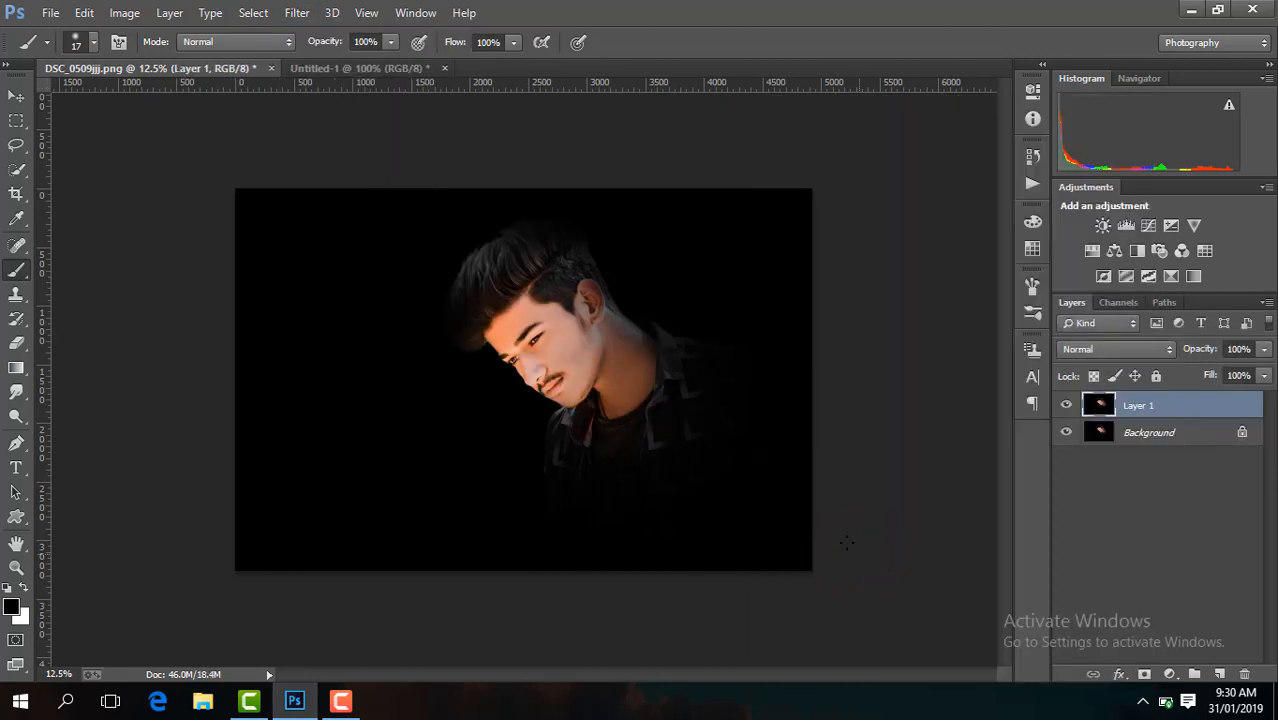
{"action": "left_click", "coordinate": [297, 12]}
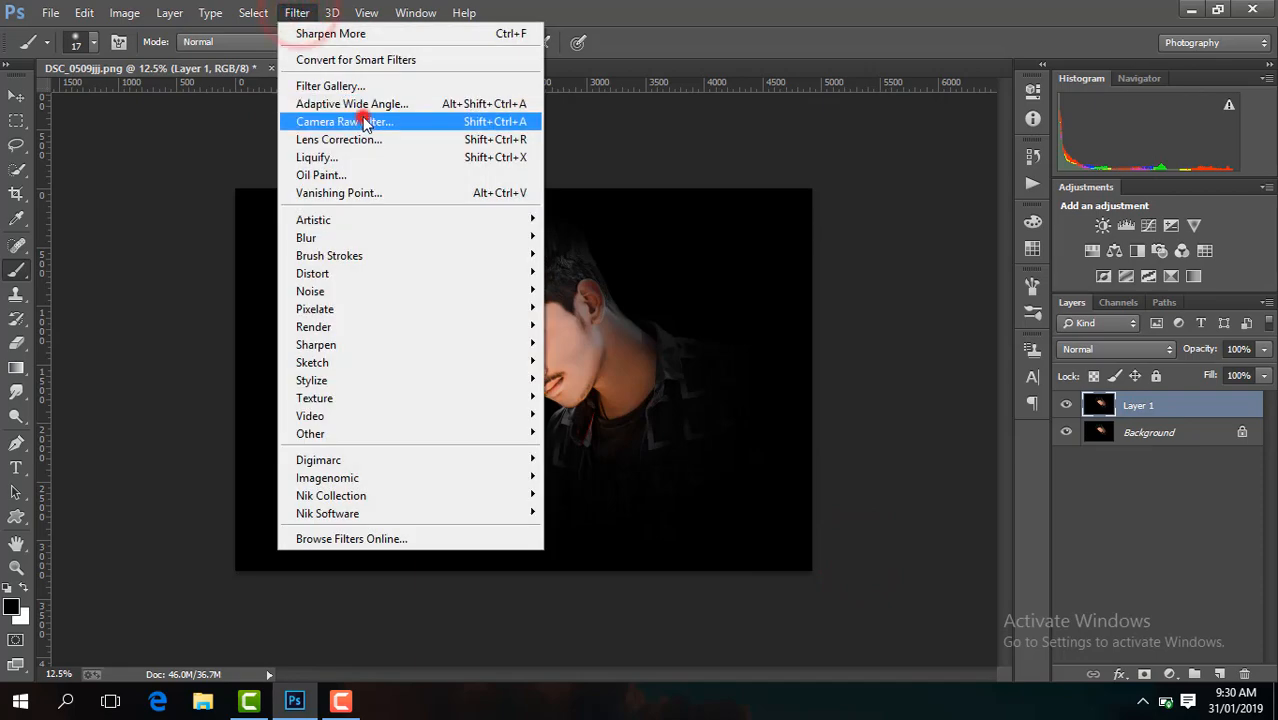
{"action": "left_click", "coordinate": [362, 121]}
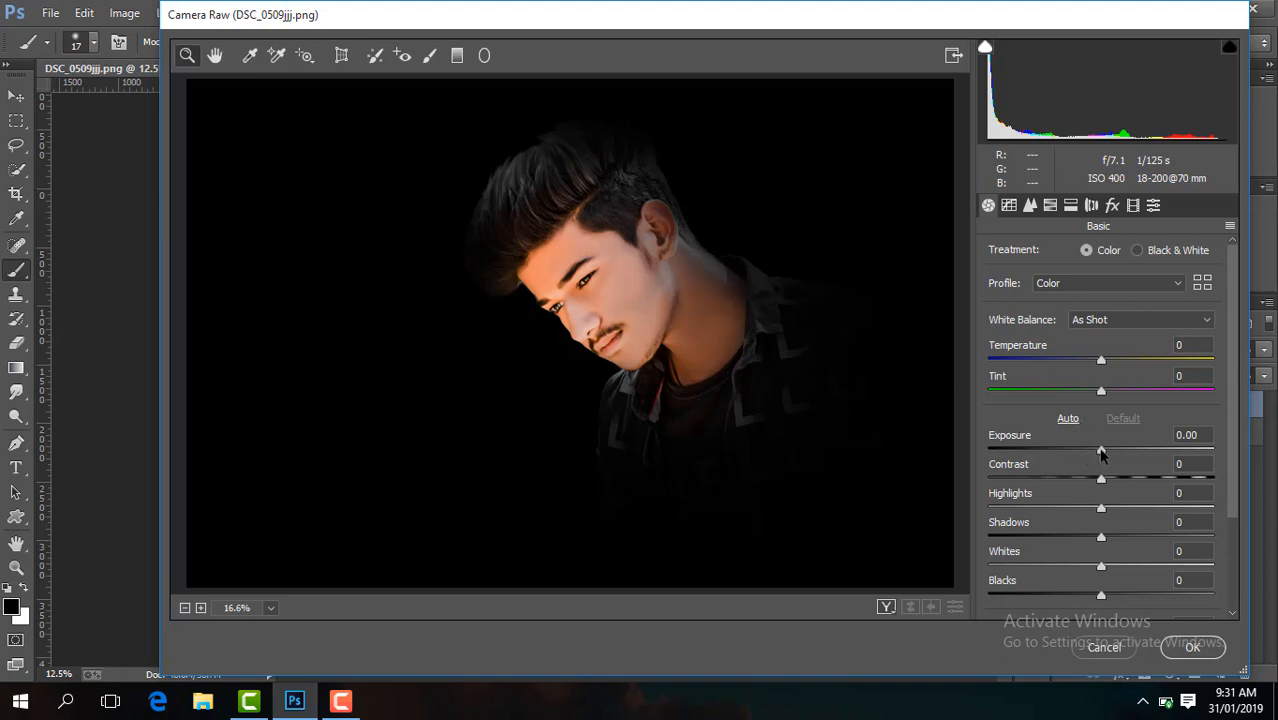
{"action": "left_click_drag", "start_coordinate": [1100, 452], "coordinate": [1124, 484]}
{"action": "left_click", "coordinate": [1100, 481]}
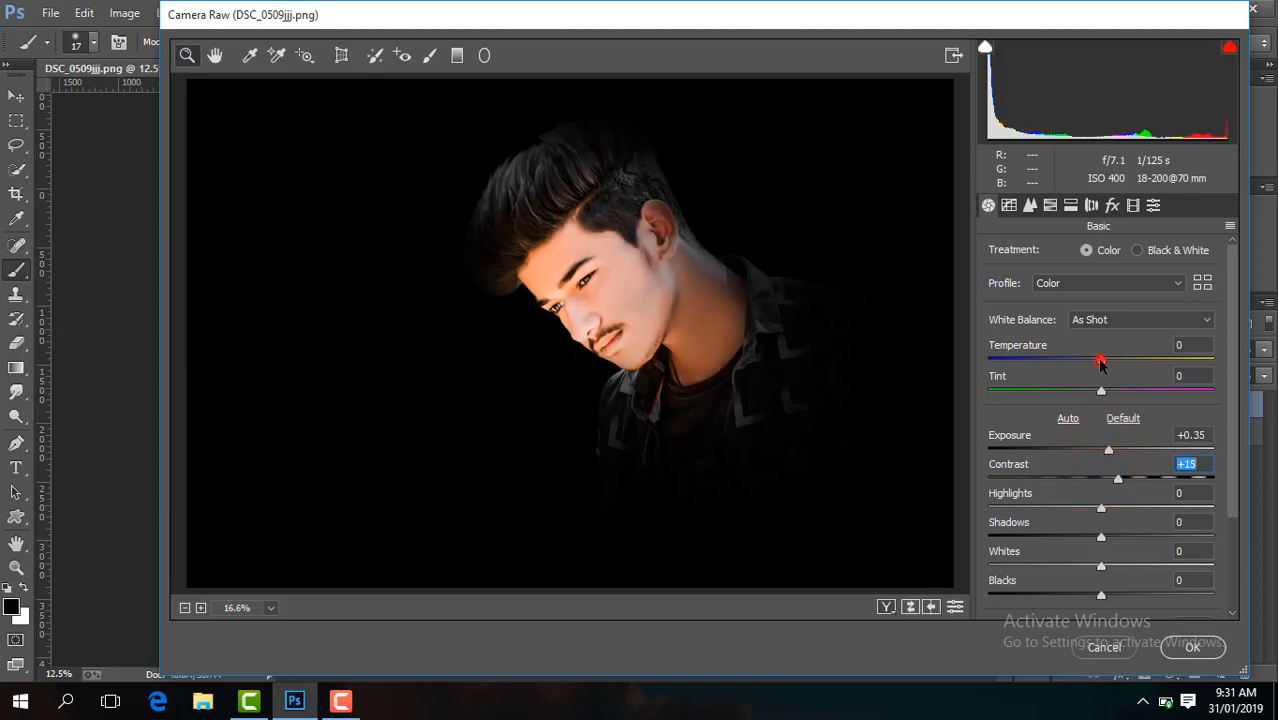
- Cool the portrait in Camera Raw with Temperature -14, and set Shadows to +8 and Blacks to -8
{"action": "left_click_drag", "start_coordinate": [1100, 363], "coordinate": [1091, 365]}
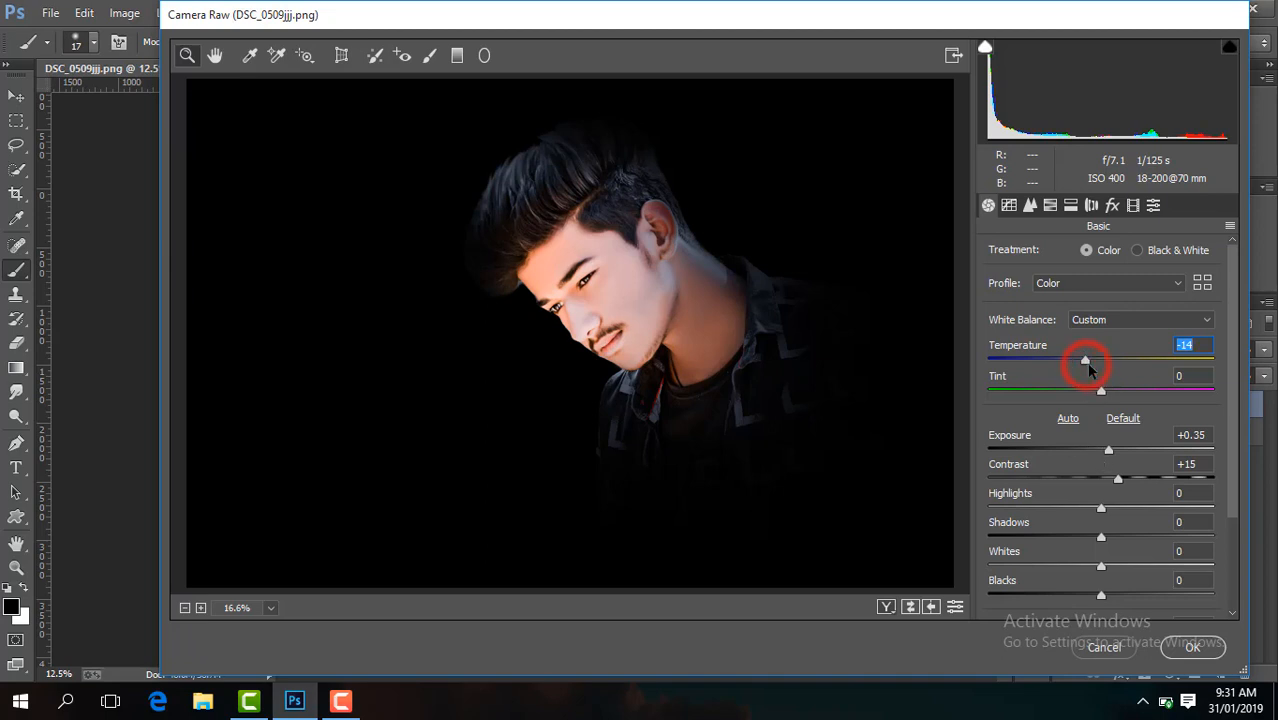
{"action": "left_click_drag", "start_coordinate": [1101, 540], "coordinate": [1106, 552]}
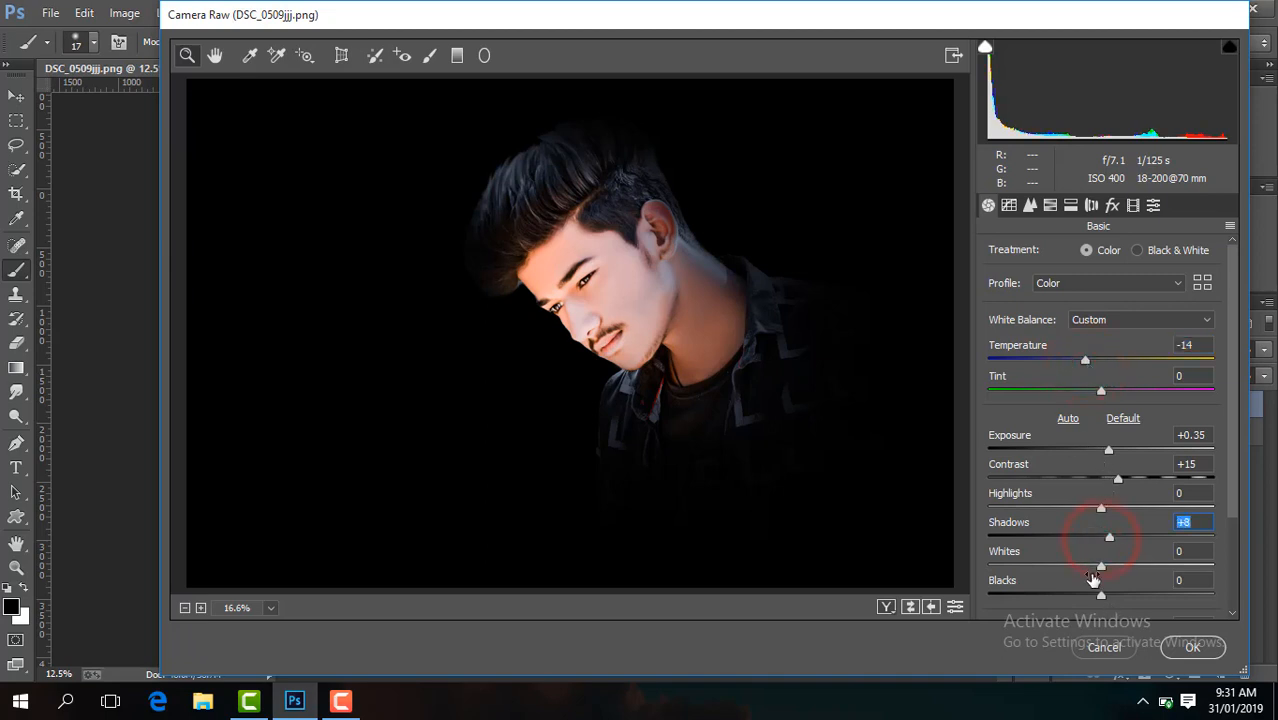
{"action": "left_click_drag", "start_coordinate": [1100, 597], "coordinate": [1084, 597]}
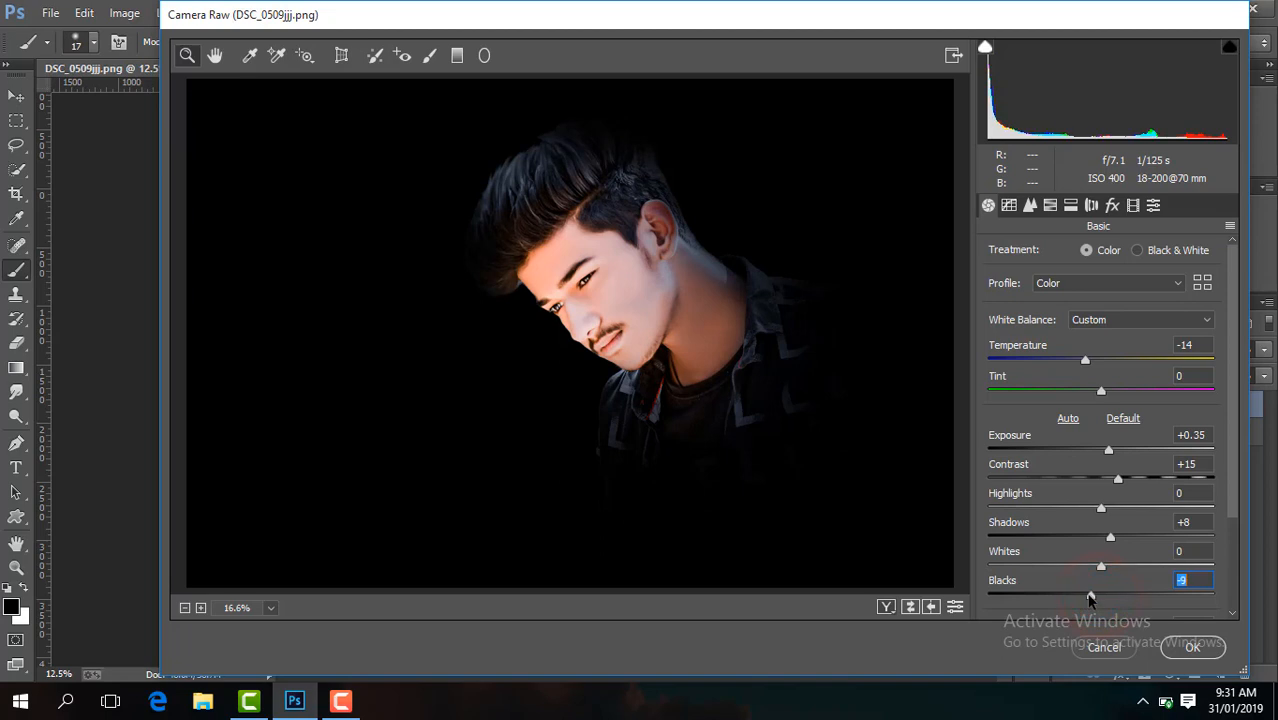
- Shift the Blues hue to -28, and adjust the basic settings to Temperature -10 and Vibrance +8
{"action": "left_click", "coordinate": [1050, 205]}
{"action": "left_click", "coordinate": [995, 250]}
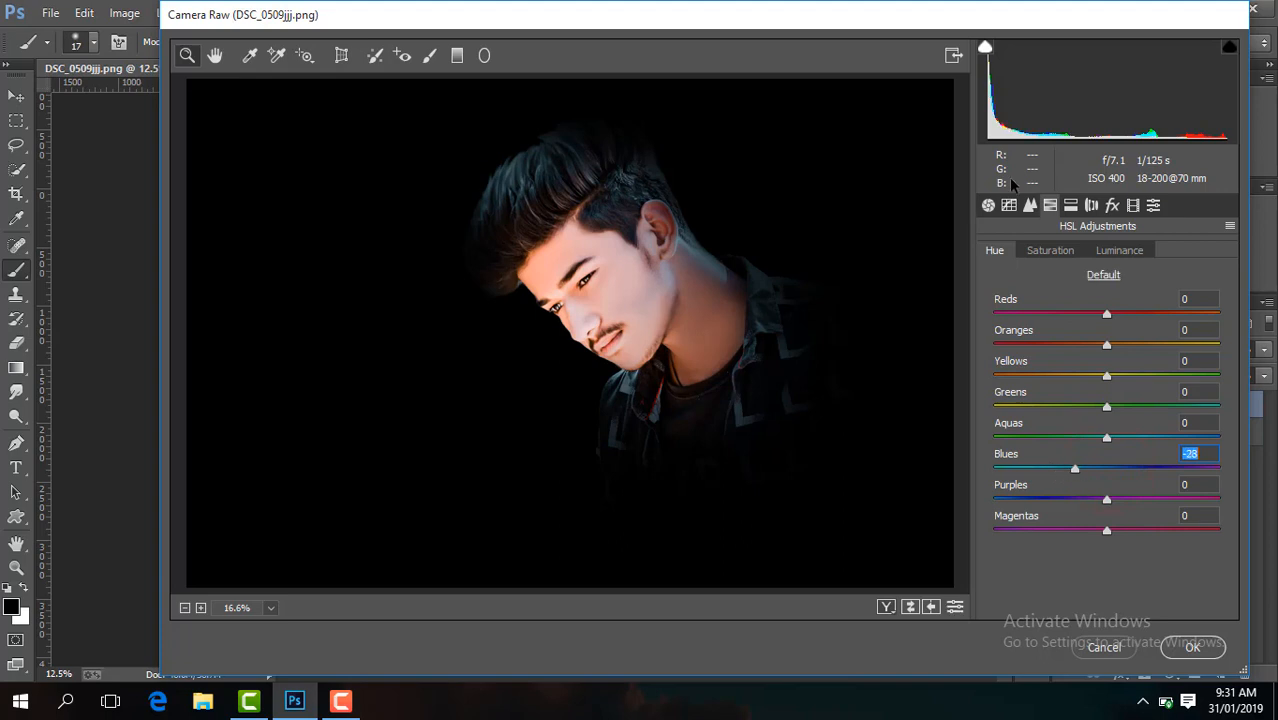
{"action": "left_click", "coordinate": [988, 205]}
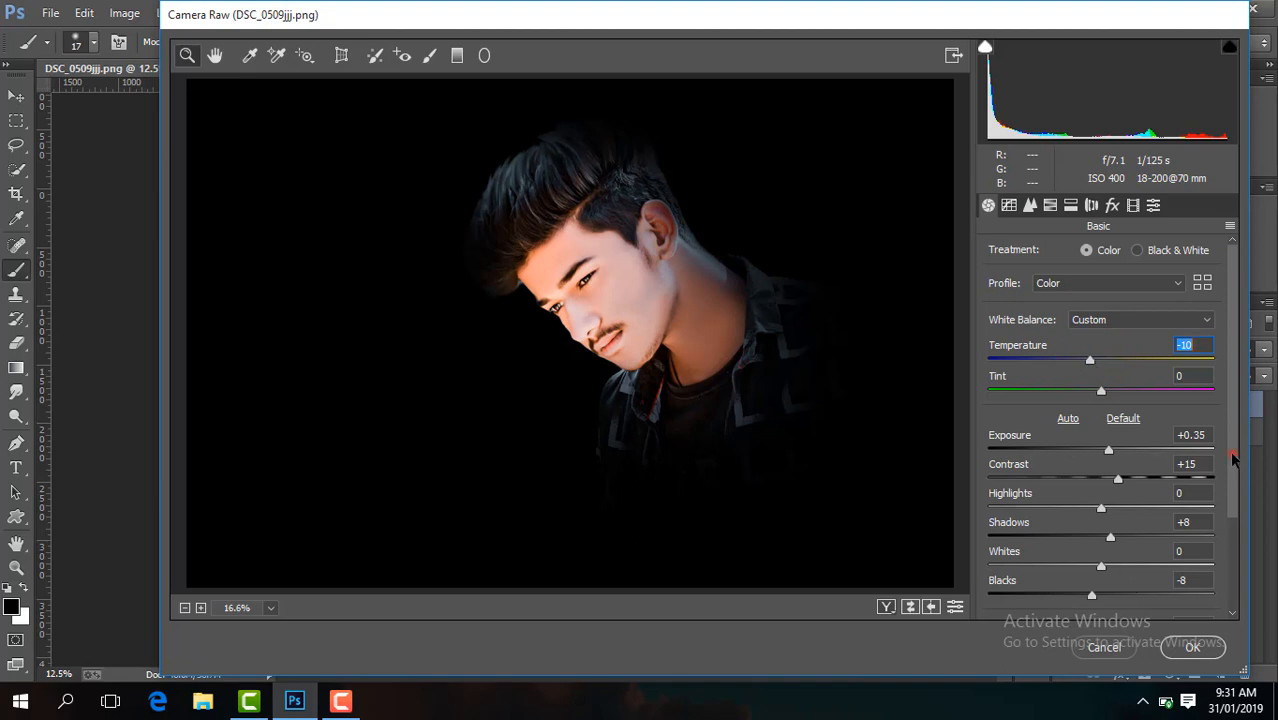
{"action": "left_click_drag", "start_coordinate": [1234, 458], "coordinate": [1146, 552]}
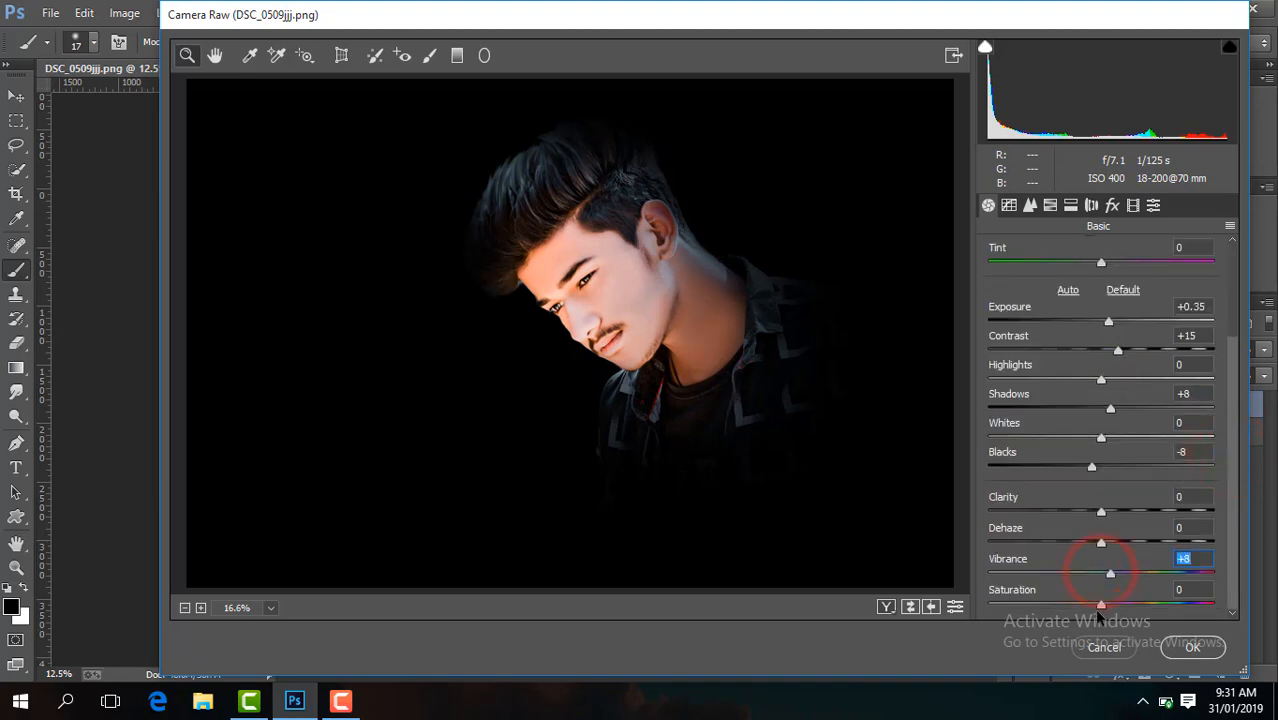
- Set the HSL saturation to -4 for Oranges and -100 for Yellows and Greens, and raise the Oranges luminance slightly
{"action": "left_click", "coordinate": [1050, 205]}
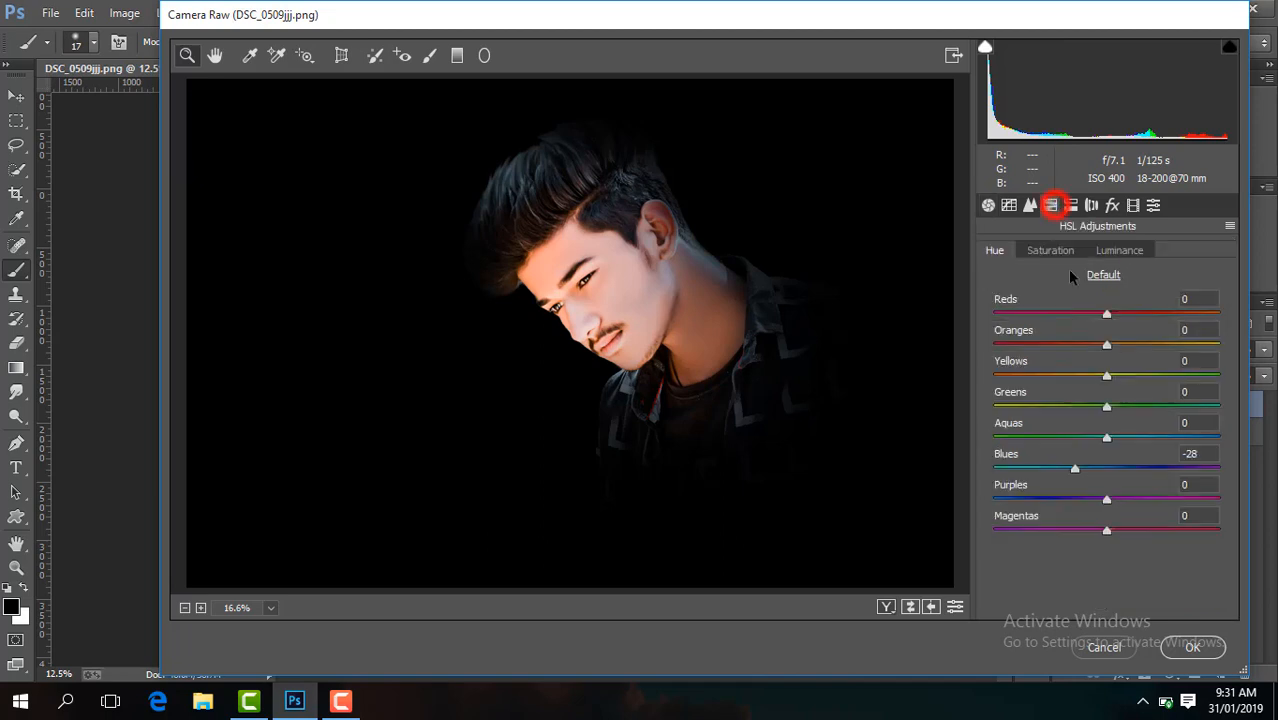
{"action": "left_click", "coordinate": [1050, 251]}
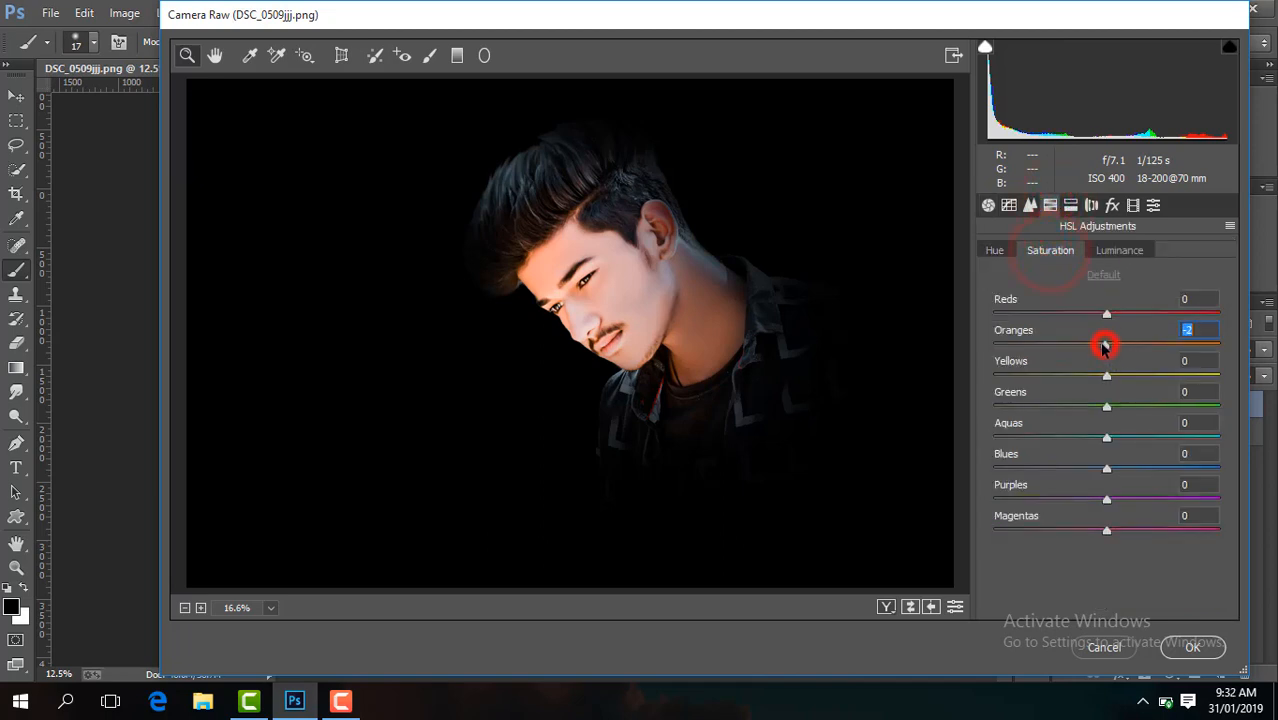
{"action": "left_click", "coordinate": [1119, 250]}
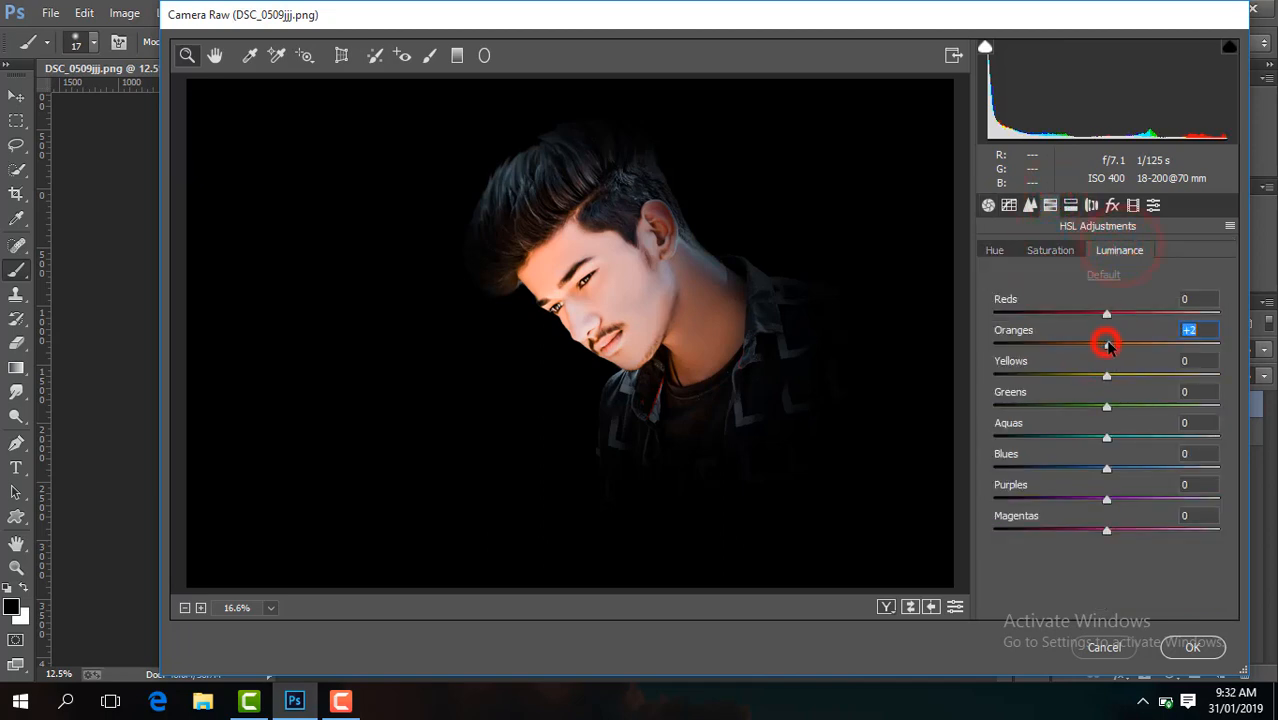
{"action": "left_click", "coordinate": [1060, 252]}
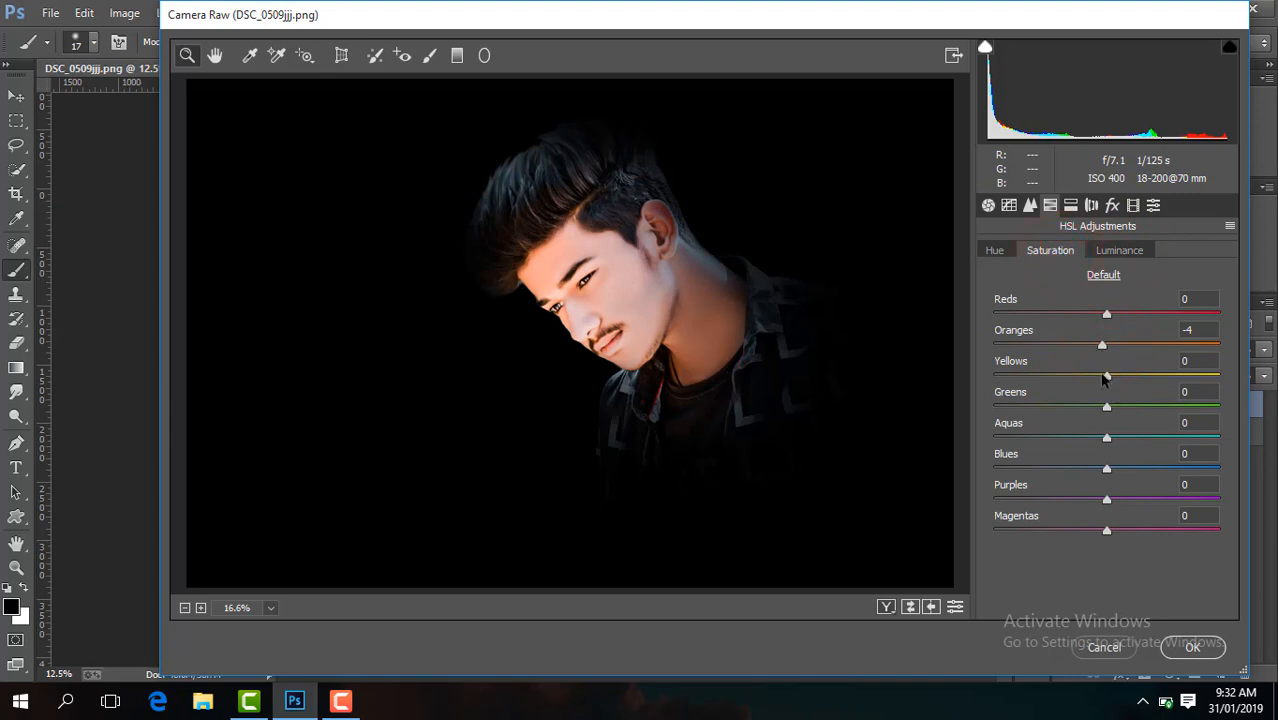
{"action": "left_click_drag", "start_coordinate": [1107, 403], "coordinate": [1071, 408]}
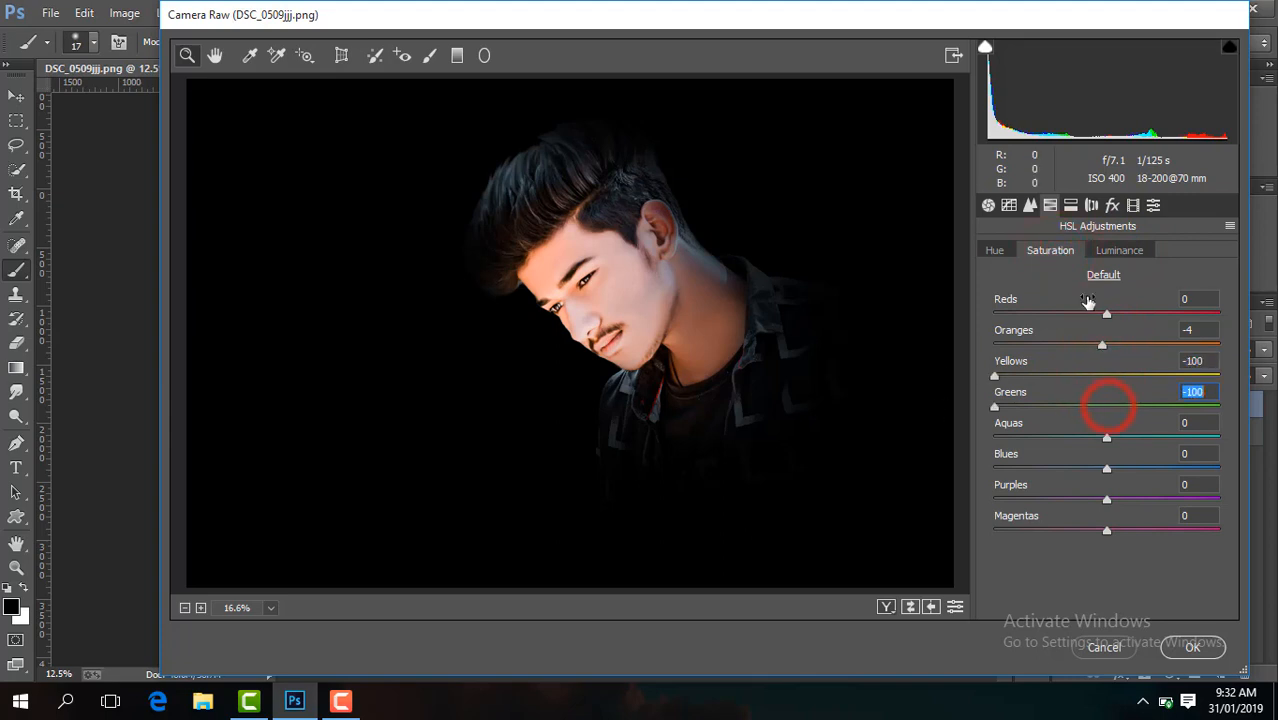
- Reduce the Camera Raw Exposure to +0.25 and apply the filter to the layer
{"action": "left_click", "coordinate": [988, 205]}
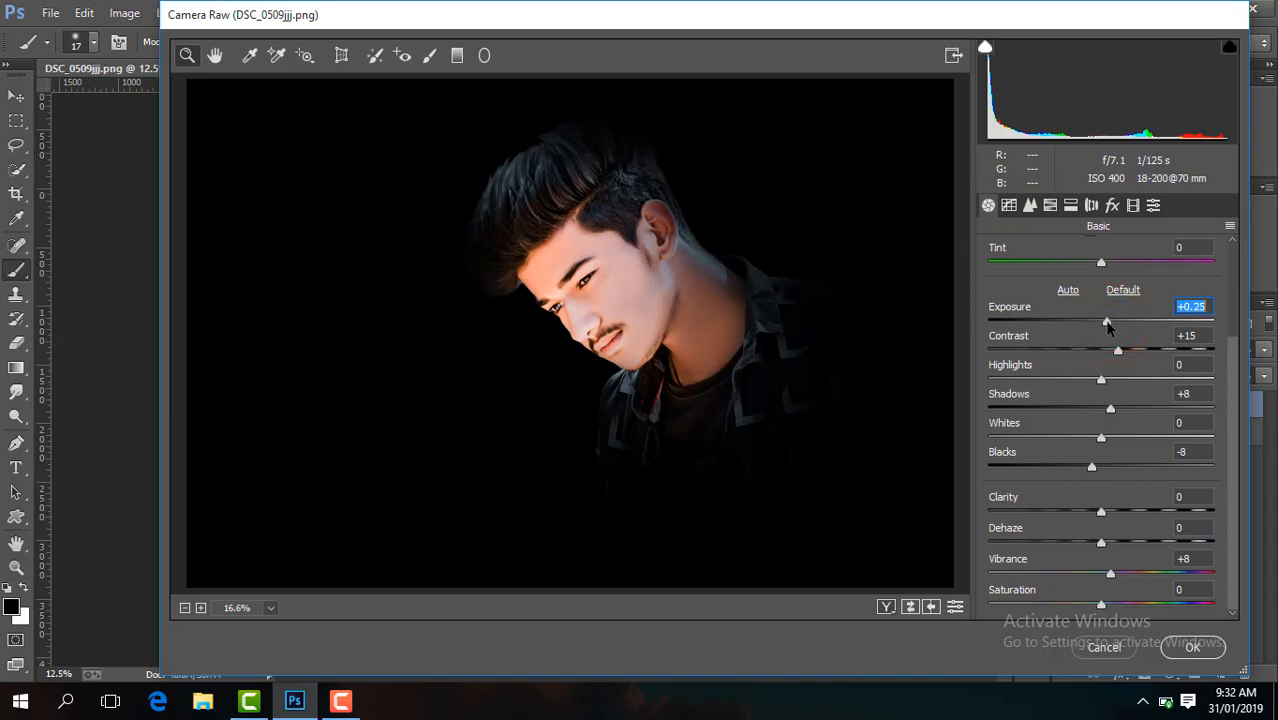
{"action": "left_click", "coordinate": [1192, 647]}
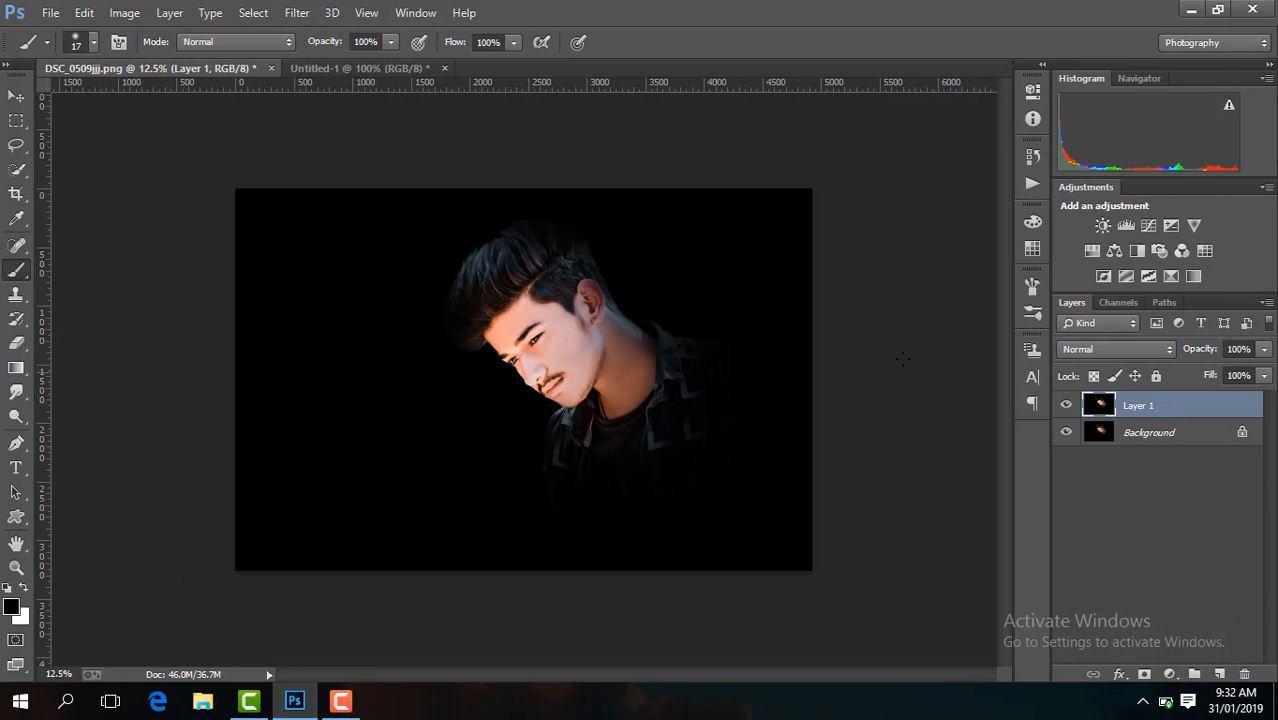
- Toggle the graded layer's visibility to compare the portrait before and after the Camera Raw adjustments
{"action": "left_click", "coordinate": [1067, 405]}
{"action": "left_click", "coordinate": [1067, 405]}
{"action": "left_click", "coordinate": [1067, 405]}
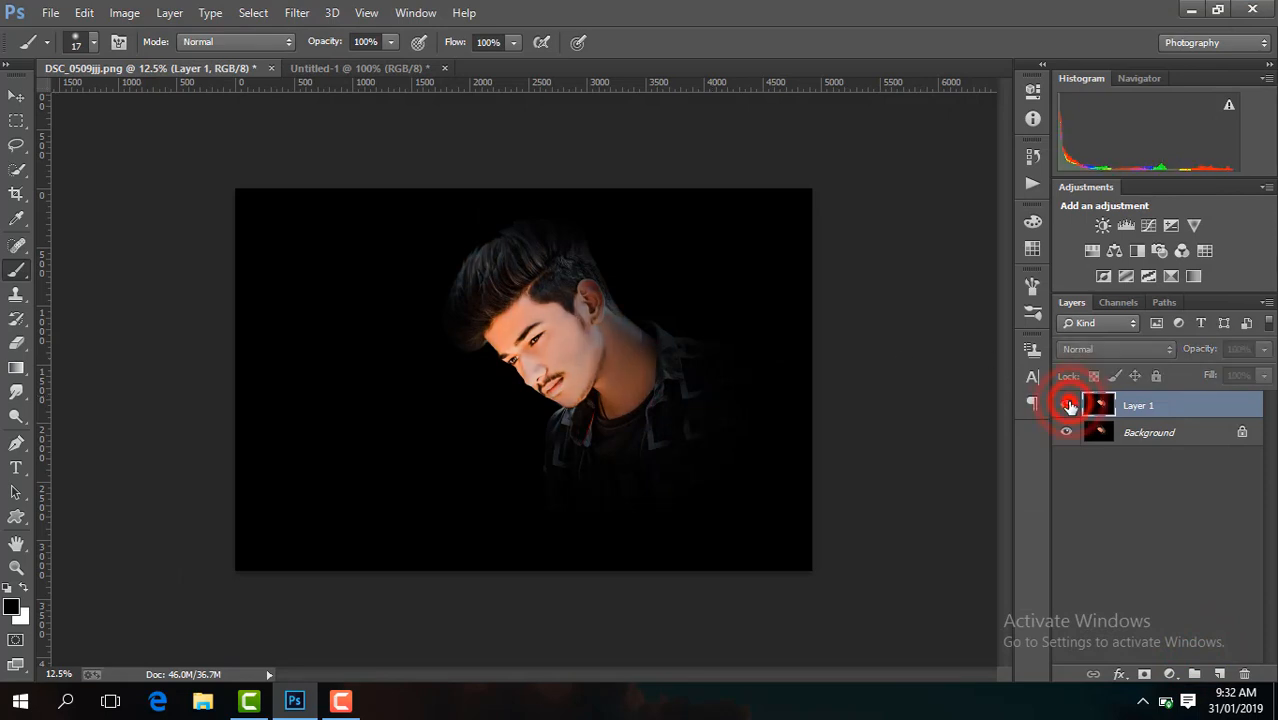
{"action": "left_click", "coordinate": [1067, 405]}
- Merge the graded layer into the background with Merge Visible and duplicate the result onto a new layer
{"action": "right_click", "coordinate": [1163, 413]}
{"action": "left_click", "coordinate": [901, 552]}
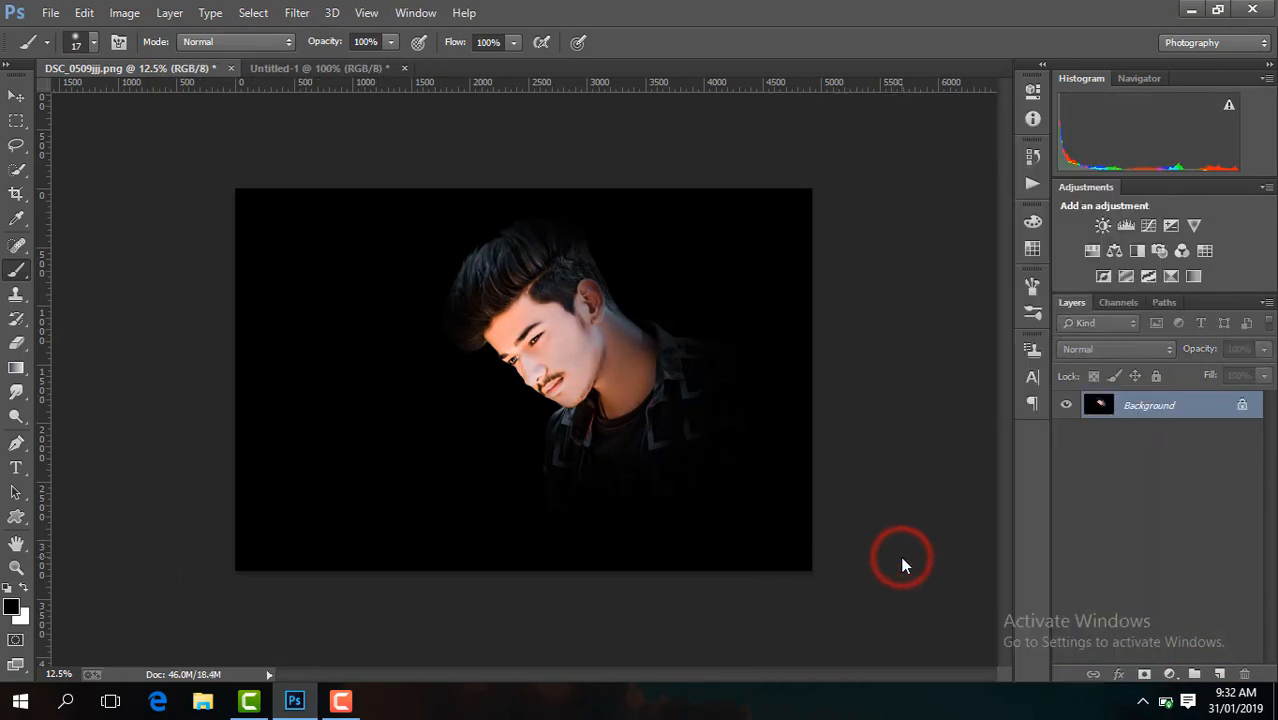
{"action": "key", "text": "ctrl+j"}
- Paint black on a new layer over the light fringe where the front hair meets the forehead edge
{"action": "key", "text": "ctrl+plus"}
{"action": "key", "text": "ctrl+plus"}
{"action": "key", "text": "ctrl+plus"}
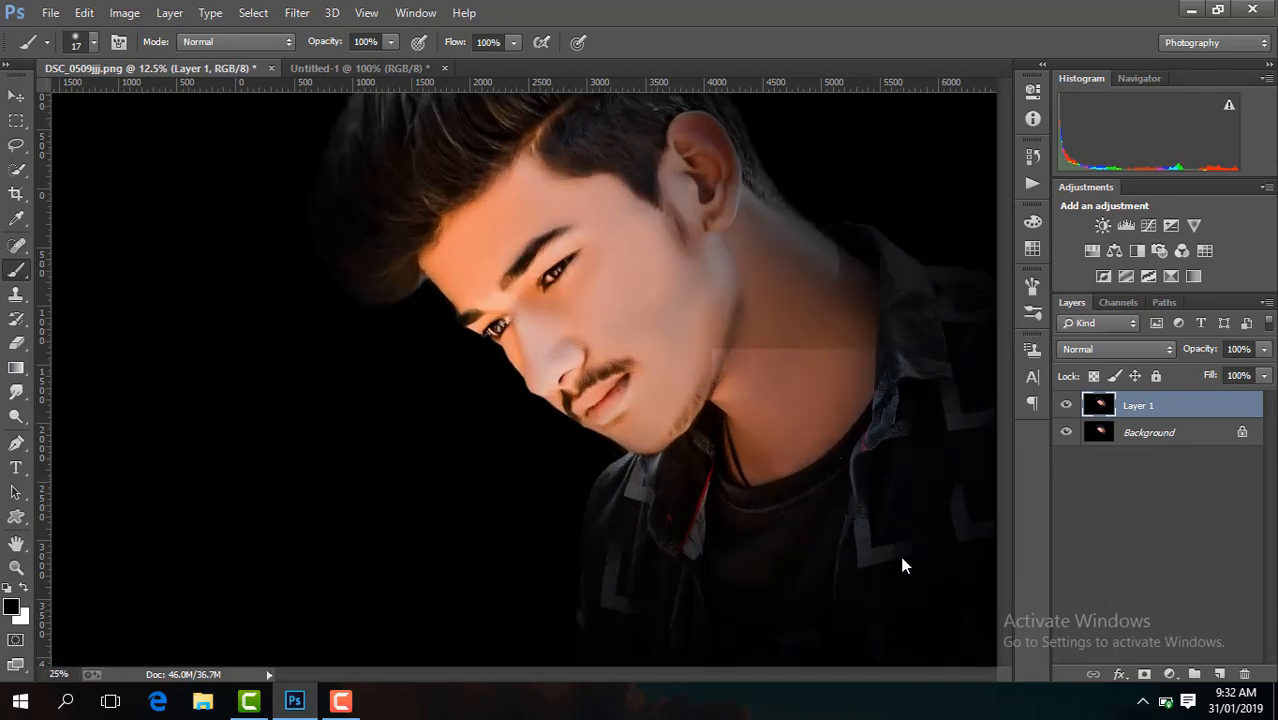
{"action": "key", "text": "ctrl+plus"}
{"action": "key", "text": "ctrl+plus"}
{"action": "key", "text": "ctrl+plus"}
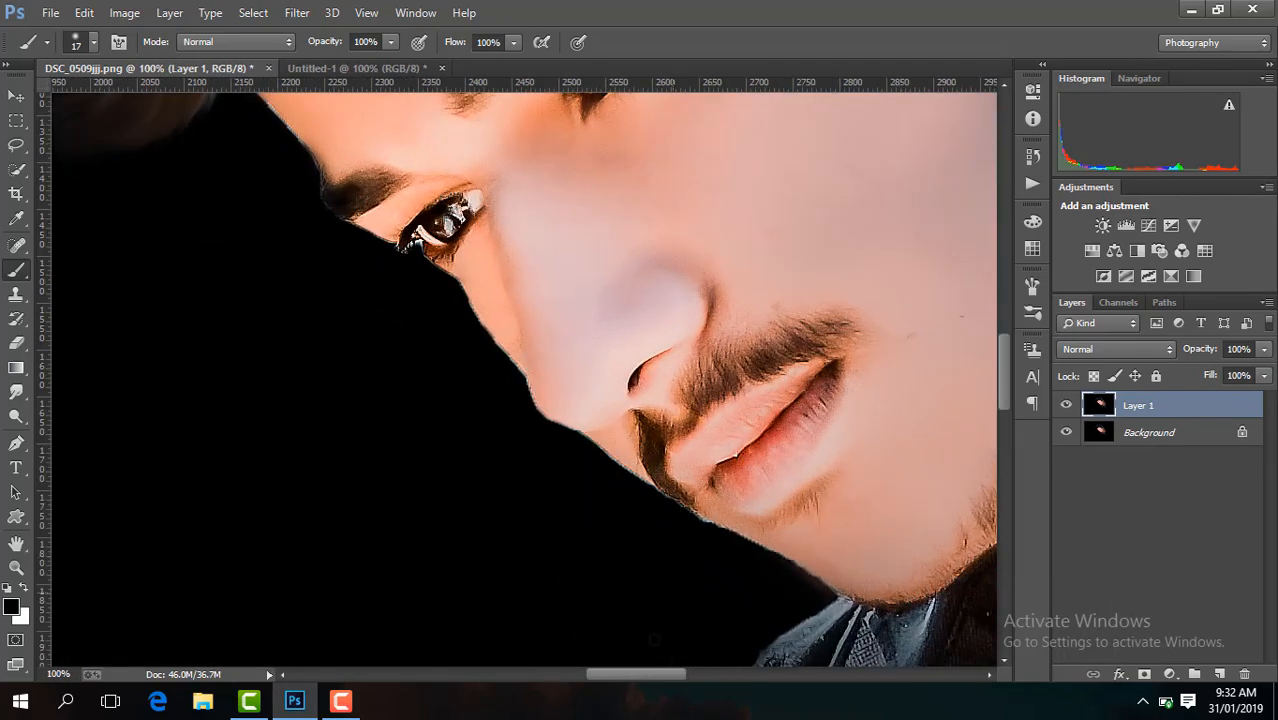
{"action": "left_click_drag", "start_coordinate": [677, 678], "coordinate": [635, 676]}
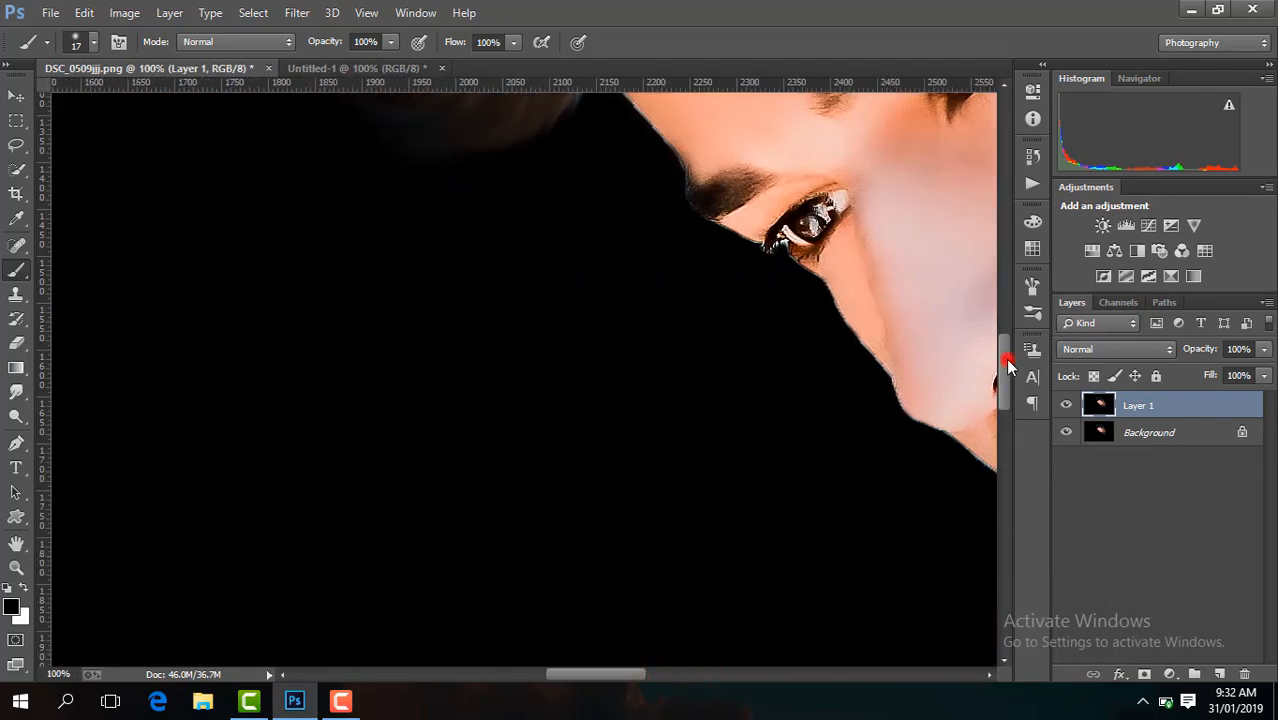
{"action": "left_click_drag", "start_coordinate": [1005, 360], "coordinate": [1000, 328]}
{"action": "left_click", "coordinate": [1219, 674]}
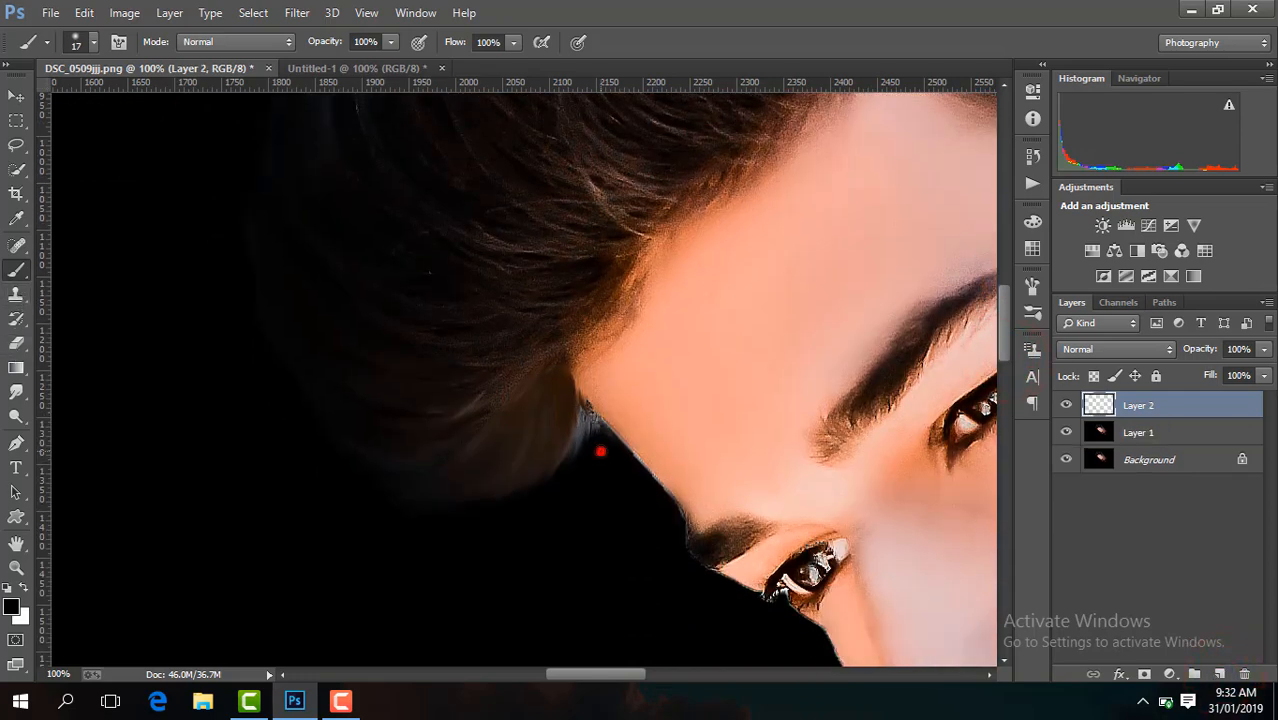
{"action": "left_click", "coordinate": [600, 452]}
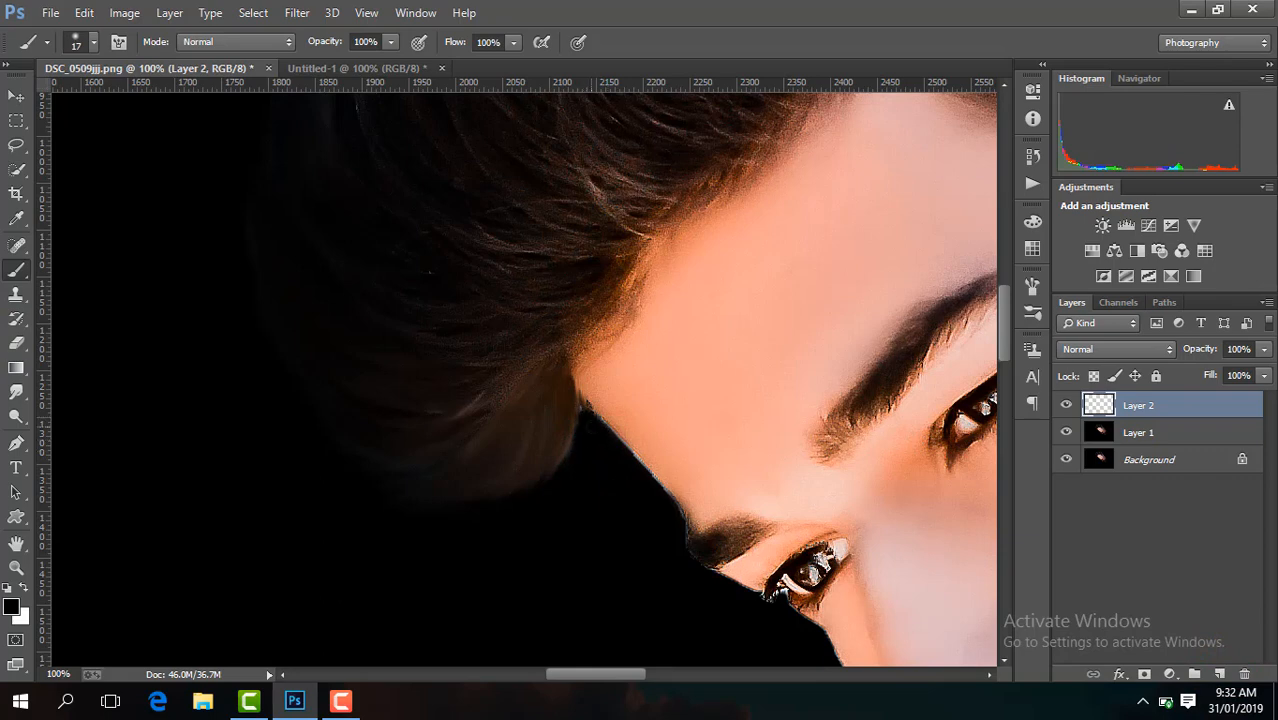
- Merge the retouch layer and the layers below it into the background with Merge Visible
{"action": "key", "text": "ctrl+minus"}
{"action": "key", "text": "ctrl+minus"}
{"action": "key", "text": "ctrl+minus"}
{"action": "key", "text": "ctrl+minus"}
{"action": "key", "text": "ctrl+minus"}
{"action": "key", "text": "ctrl+minus"}
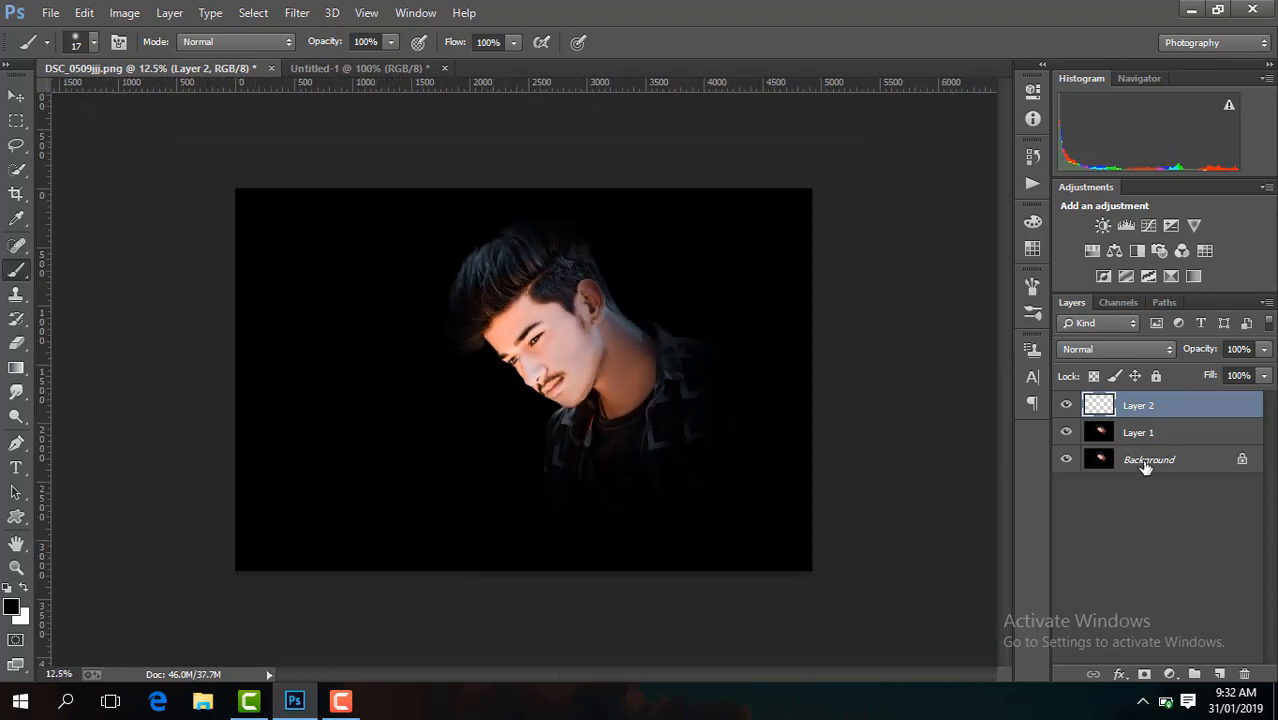
{"action": "right_click", "coordinate": [1145, 467]}
{"action": "left_click", "coordinate": [1118, 603]}
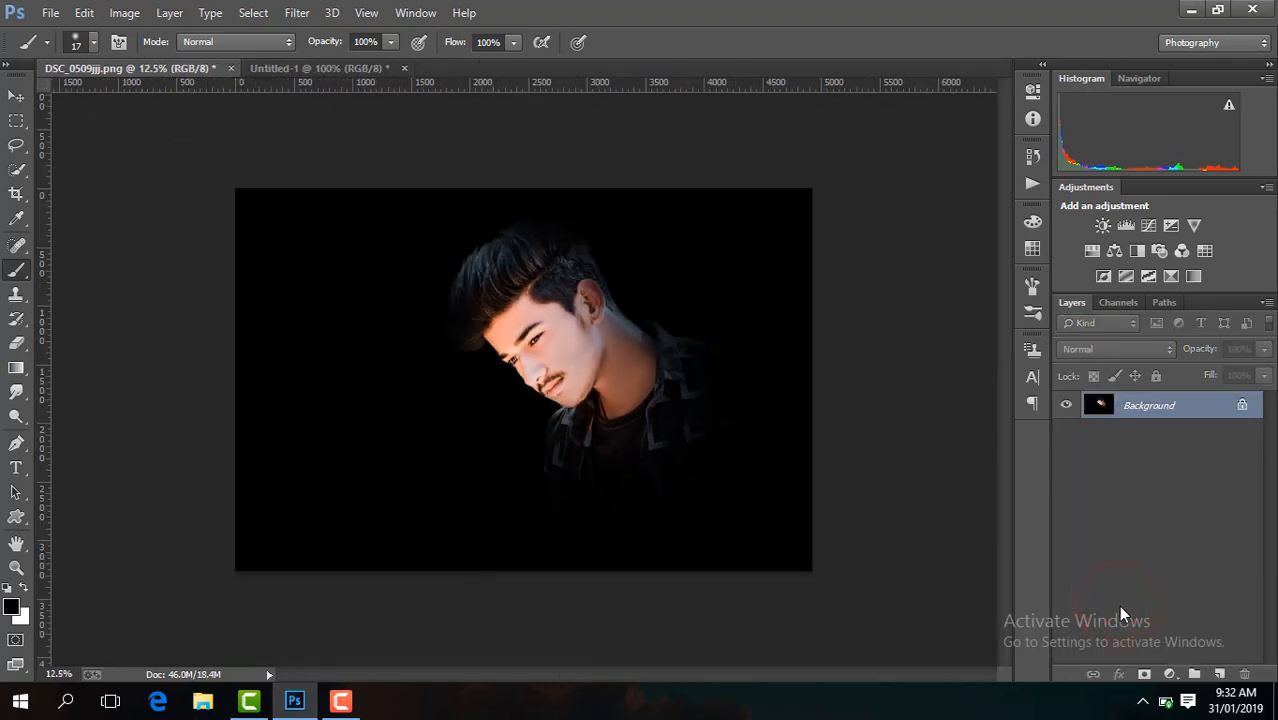
- Duplicate the merged portrait onto a new layer, invert its colors and set its blend mode to Vivid Light
{"action": "key", "text": "ctrl+j"}
{"action": "key", "text": "ctrl+i"}
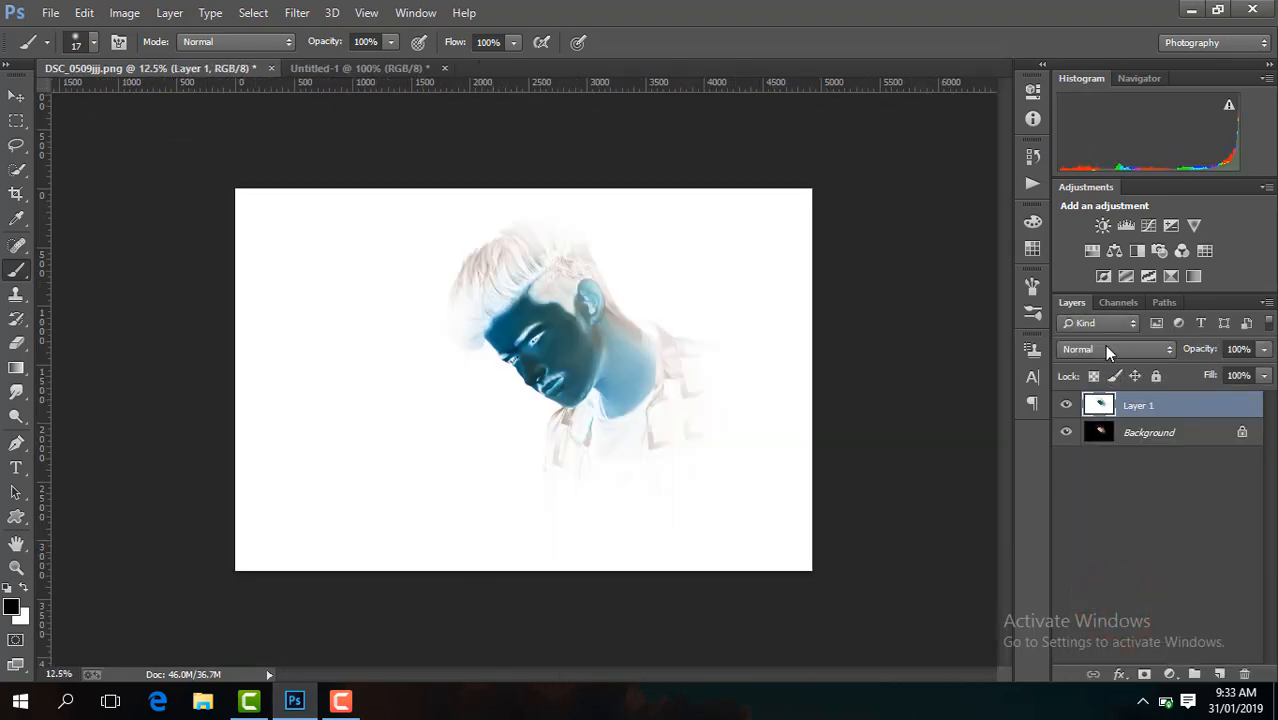
{"action": "left_click", "coordinate": [1107, 347]}
{"action": "left_click", "coordinate": [1088, 276]}
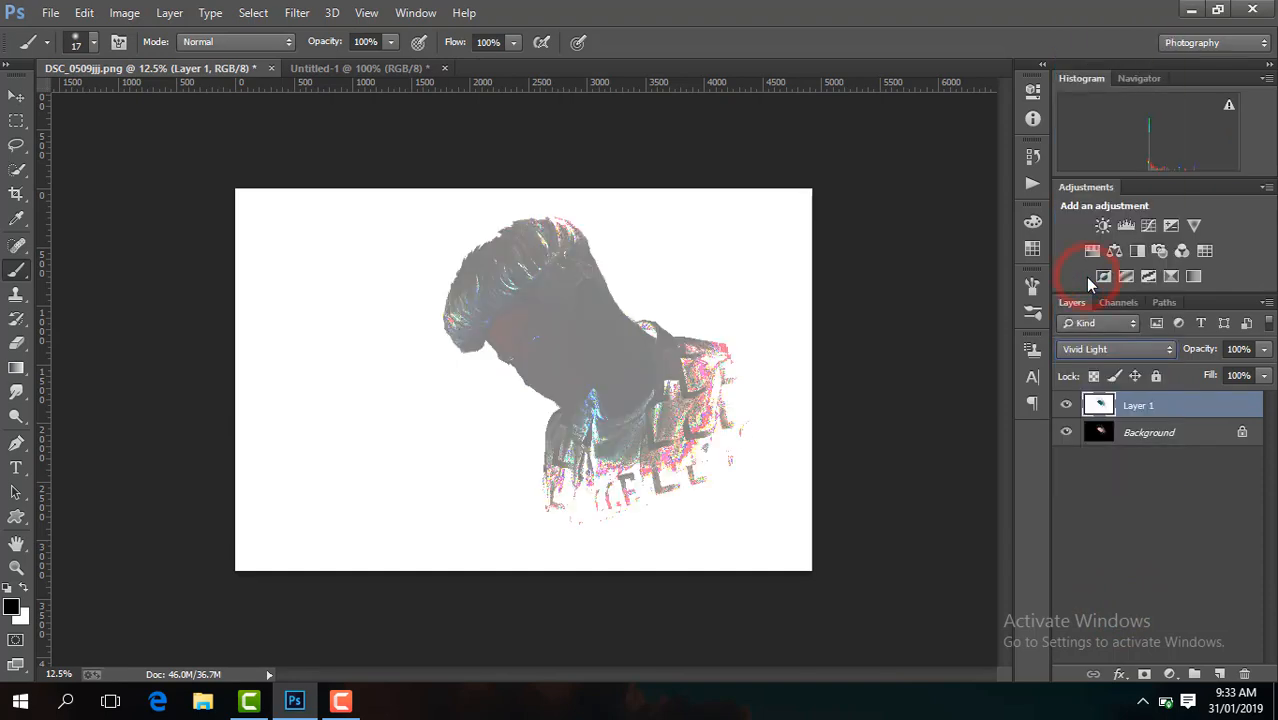
- Apply a High Pass filter with a 27.8-pixel radius to the inverted layer
{"action": "left_click", "coordinate": [296, 13]}
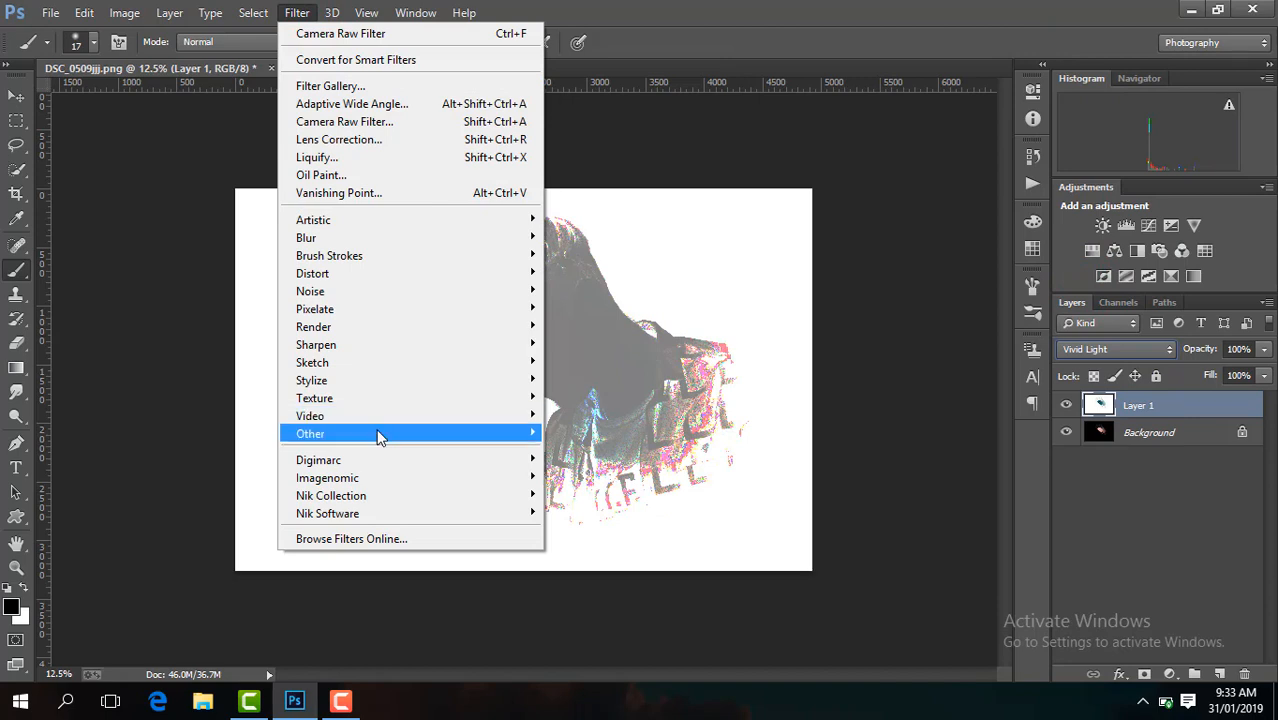
{"action": "mouse_move", "coordinate": [372, 433]}
{"action": "left_click", "coordinate": [590, 455]}
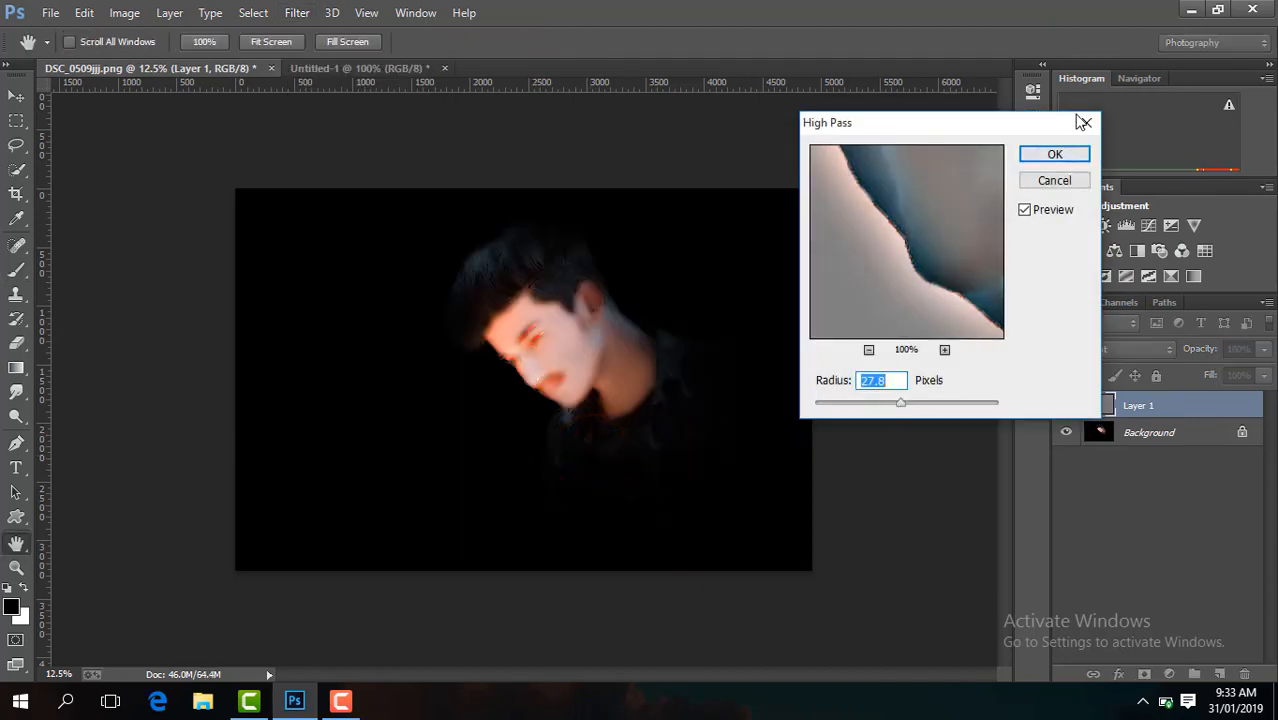
{"action": "left_click", "coordinate": [1052, 156]}
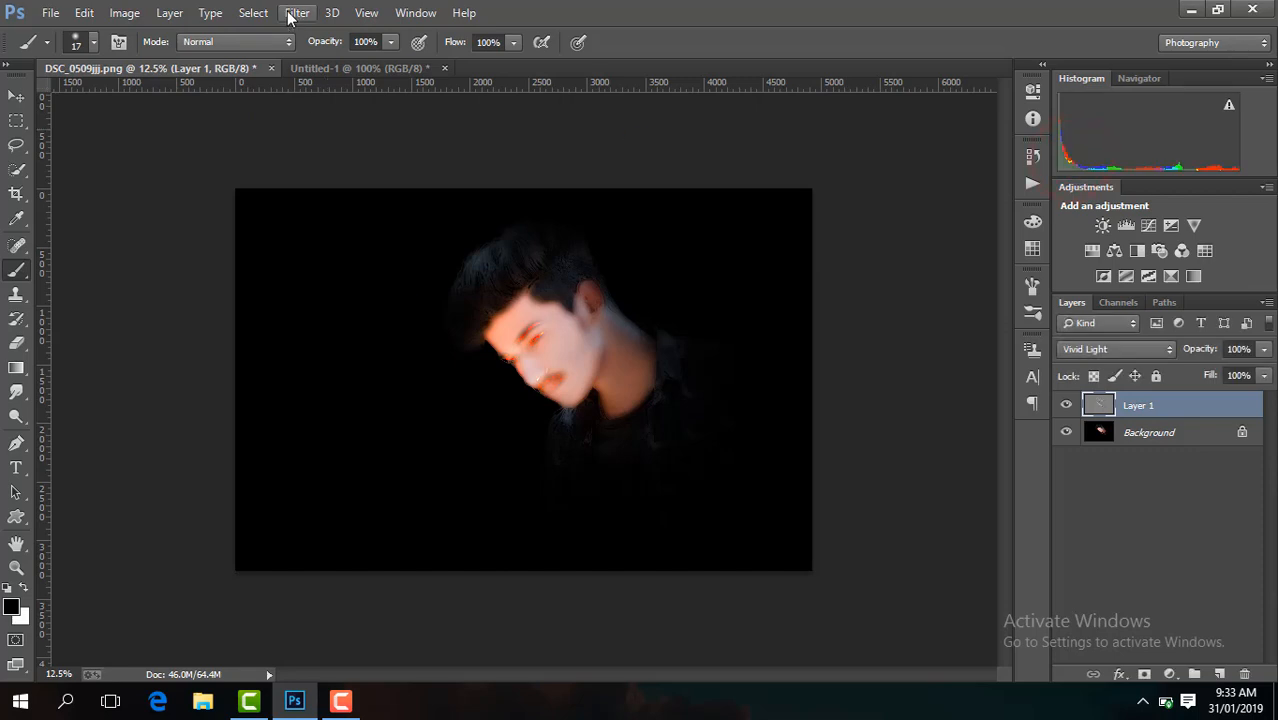
- Apply a Gaussian Blur with a 9.2-pixel radius to the High Pass layer
{"action": "left_click", "coordinate": [290, 17]}
{"action": "mouse_move", "coordinate": [371, 240]}
{"action": "left_click", "coordinate": [620, 371]}
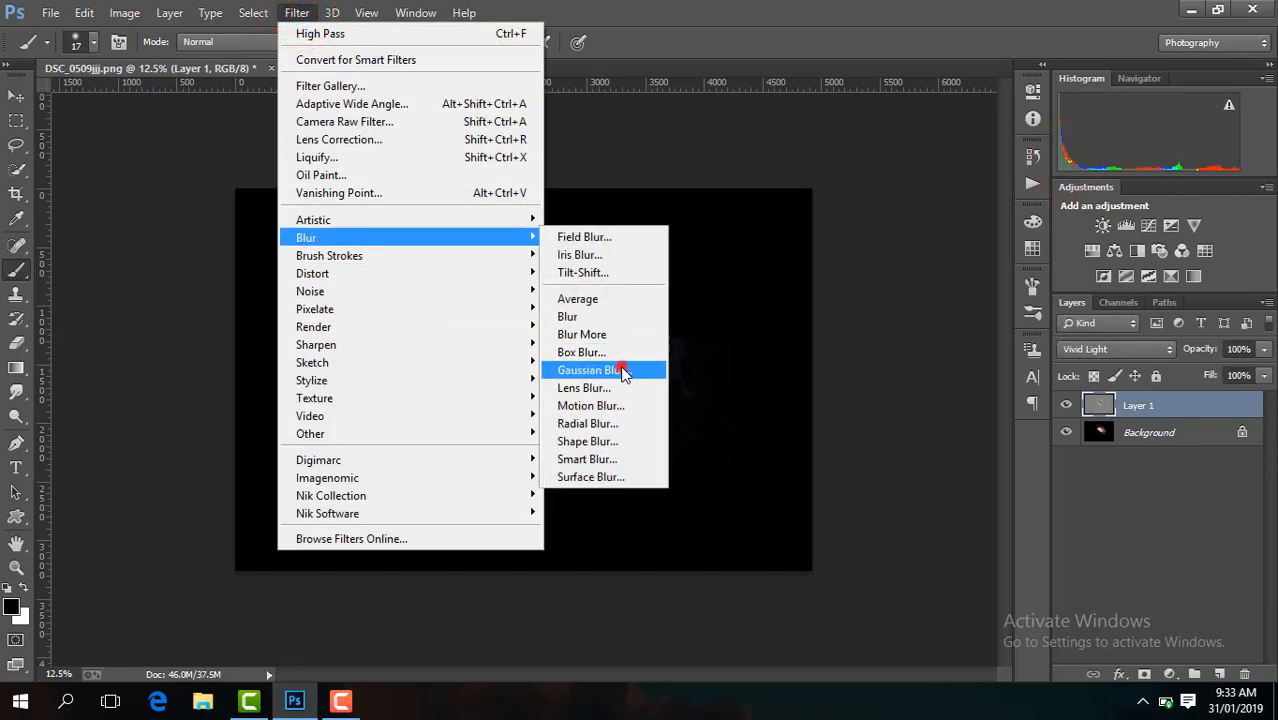
{"action": "key", "text": "ctrl+plus"}
{"action": "key", "text": "ctrl+plus"}
{"action": "key", "text": "ctrl+plus"}
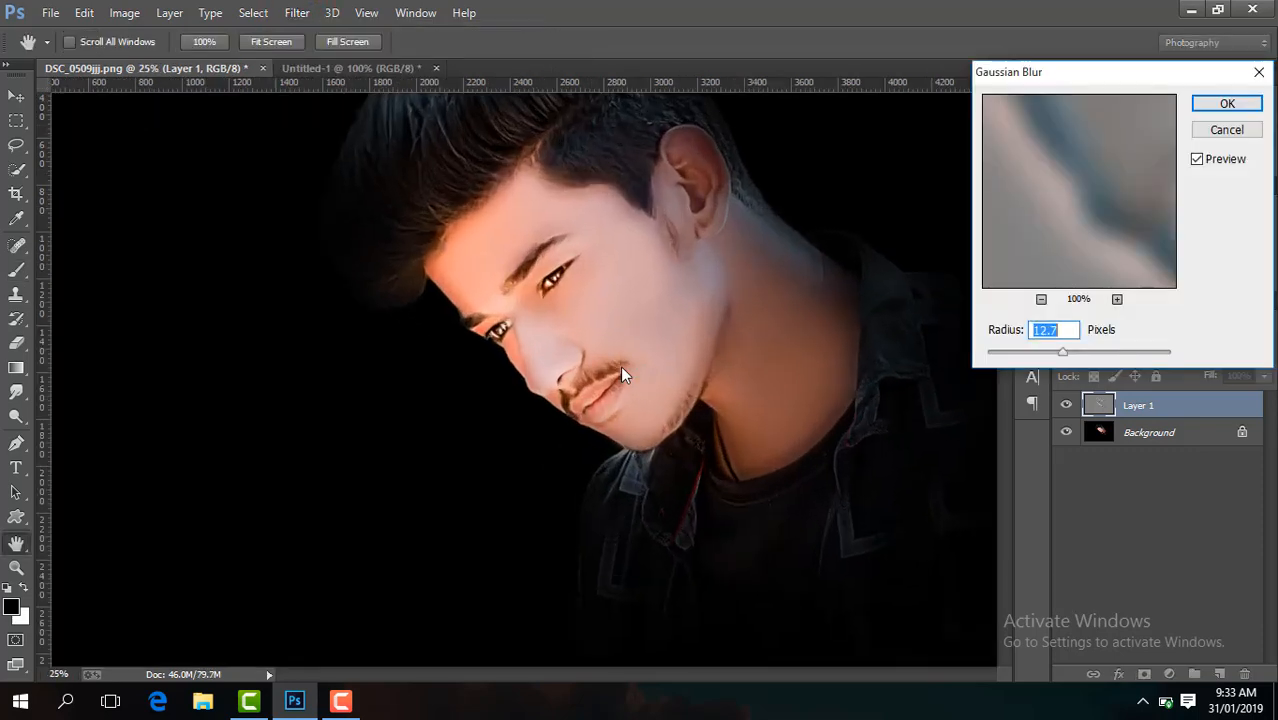
{"action": "left_click_drag", "start_coordinate": [1063, 358], "coordinate": [1057, 357]}
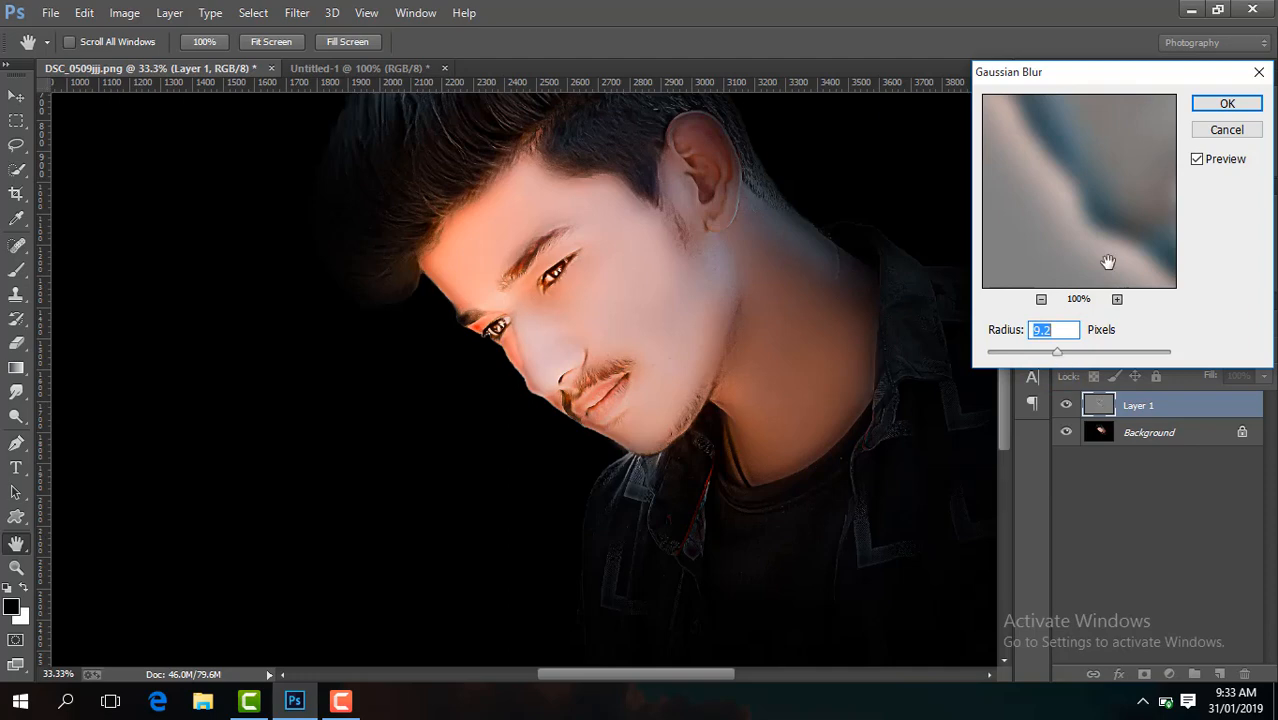
{"action": "left_click", "coordinate": [1225, 104]}
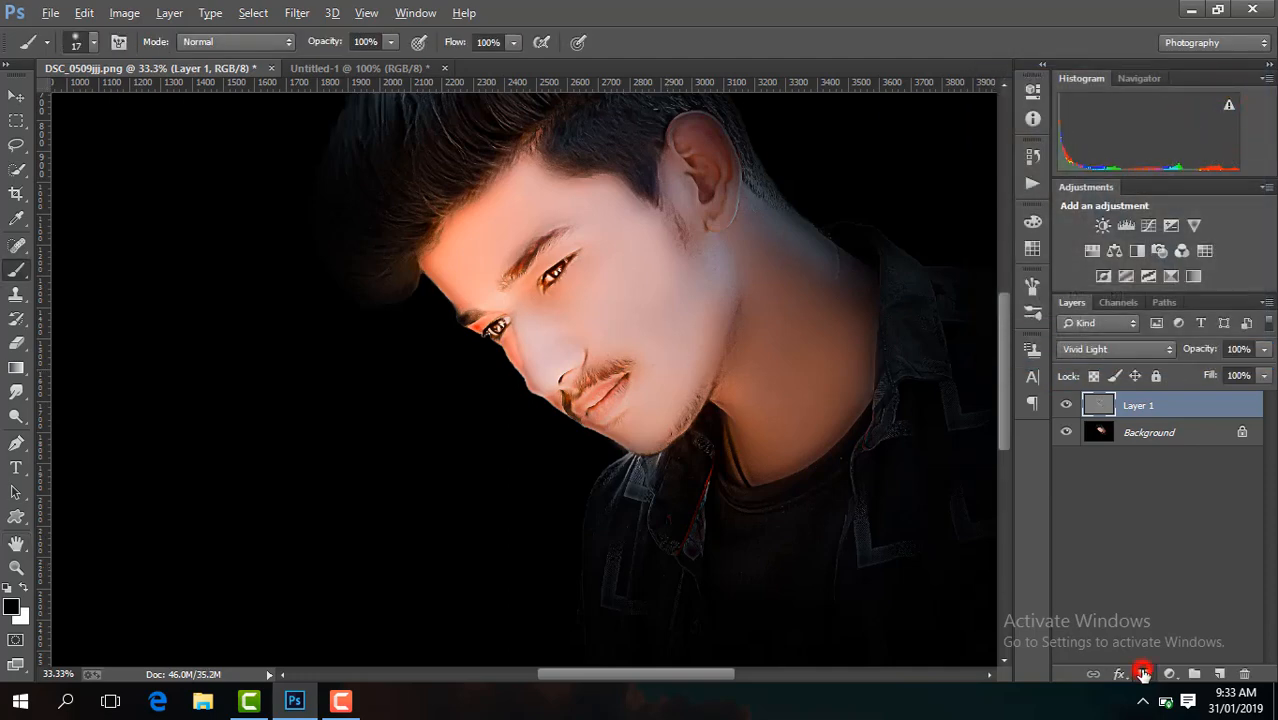
- Add a black mask that hides the smoothing layer, and set the soft white brush to 139 px
{"action": "left_click", "coordinate": [1143, 673], "text": "alt"}
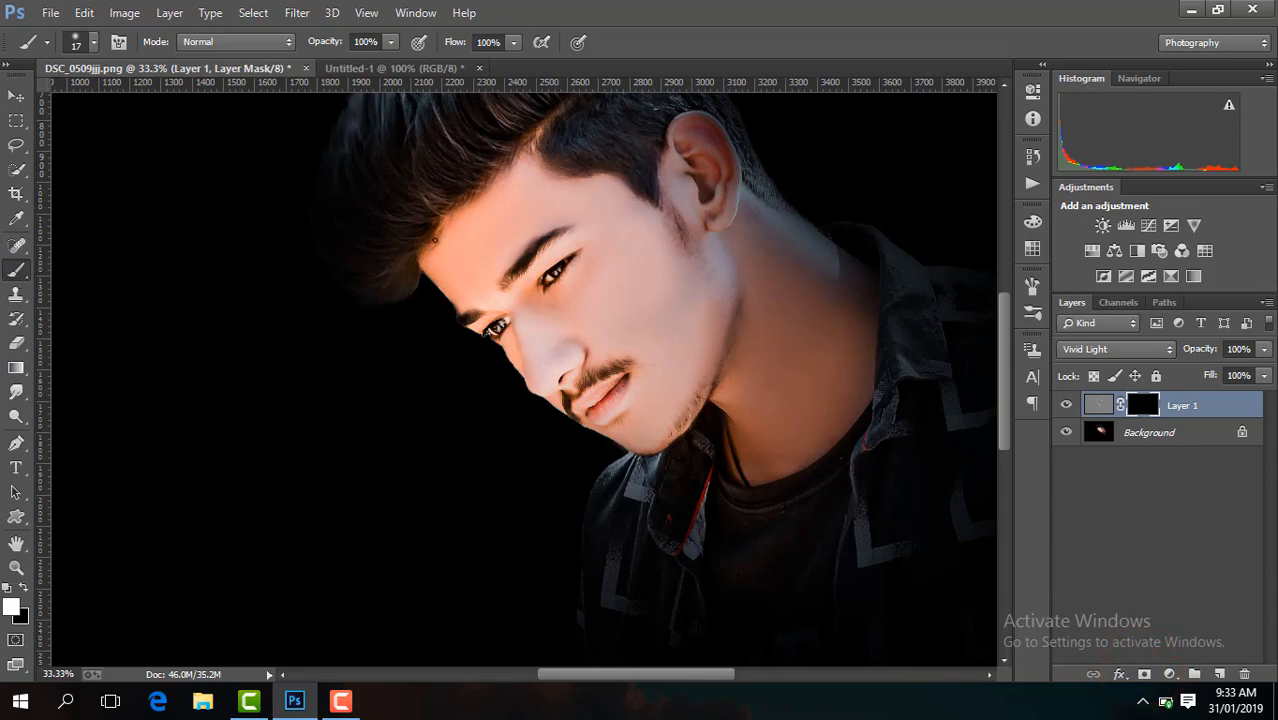
{"action": "key", "text": "ctrl+plus"}
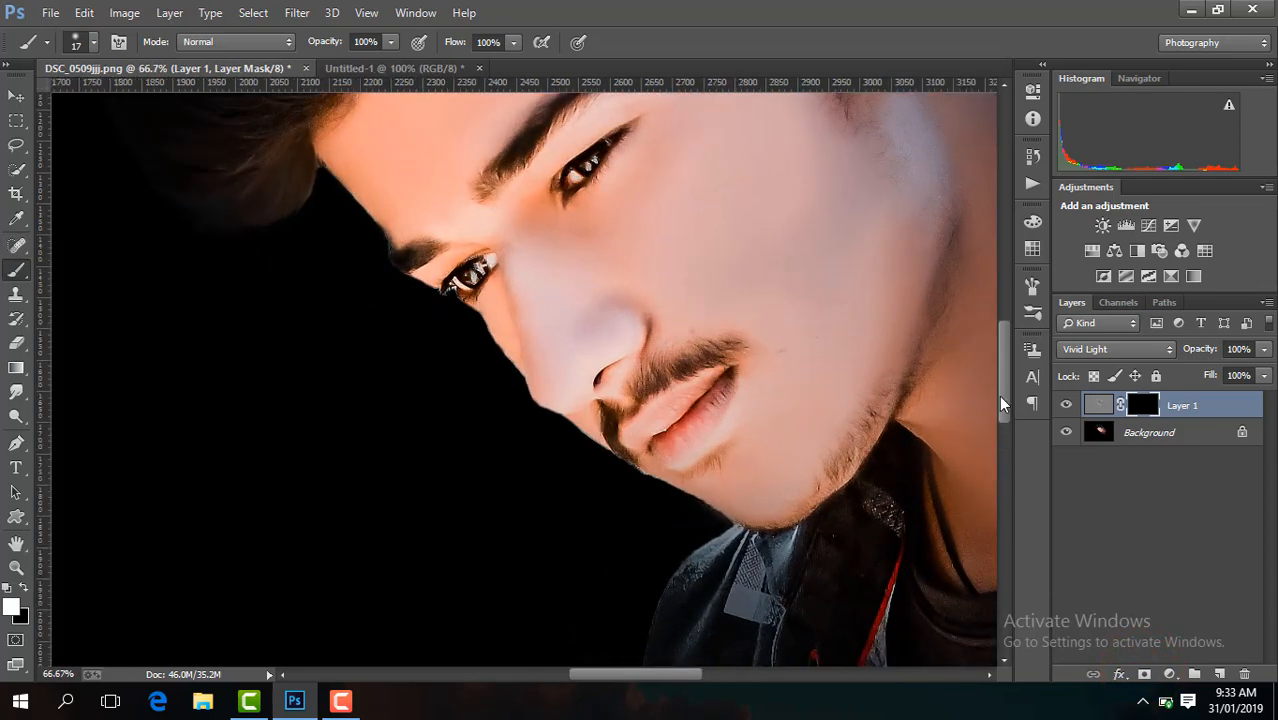
{"action": "left_click_drag", "start_coordinate": [1003, 403], "coordinate": [1000, 385]}
{"action": "left_click", "coordinate": [92, 42]}
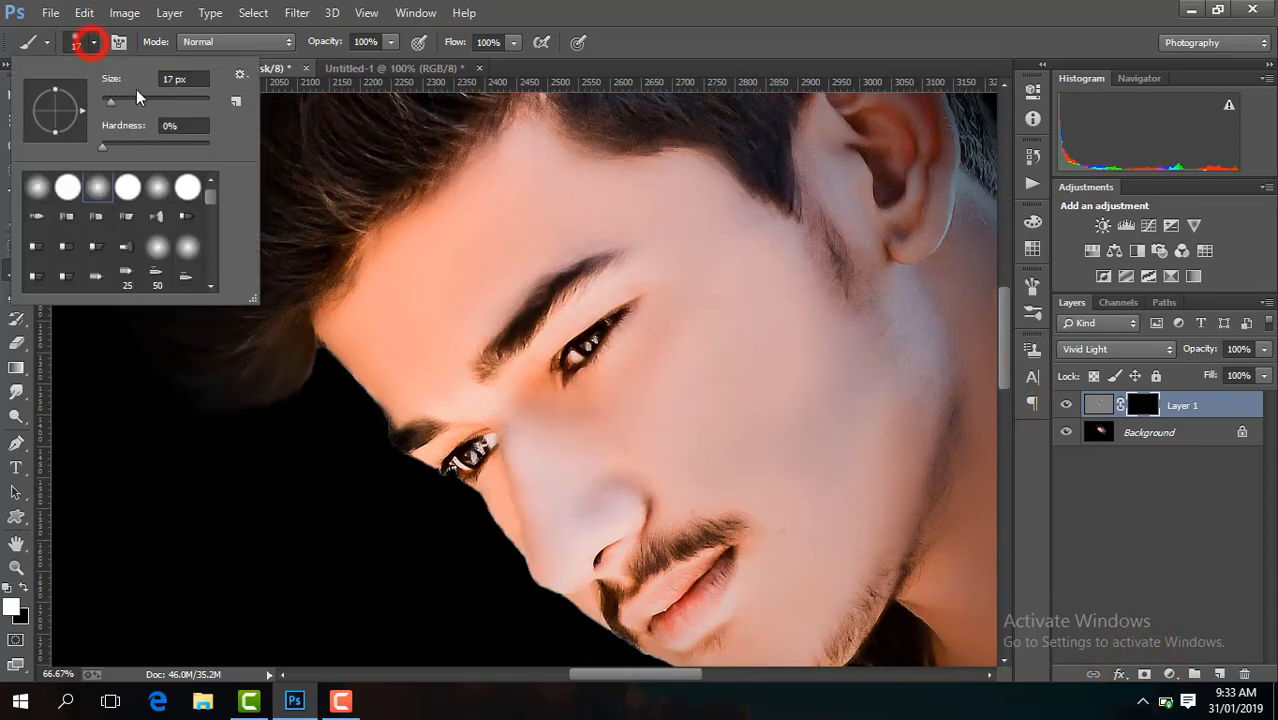
{"action": "left_click_drag", "start_coordinate": [137, 96], "coordinate": [151, 97]}
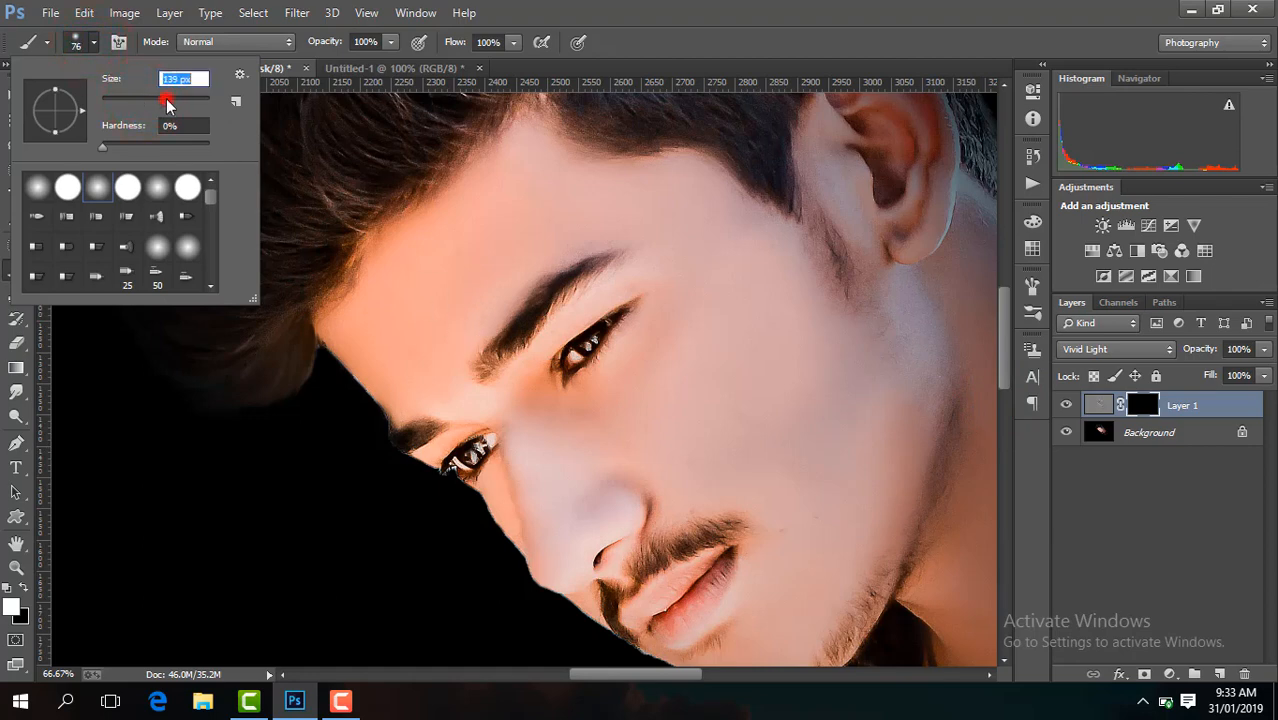
{"action": "left_click", "coordinate": [434, 282]}
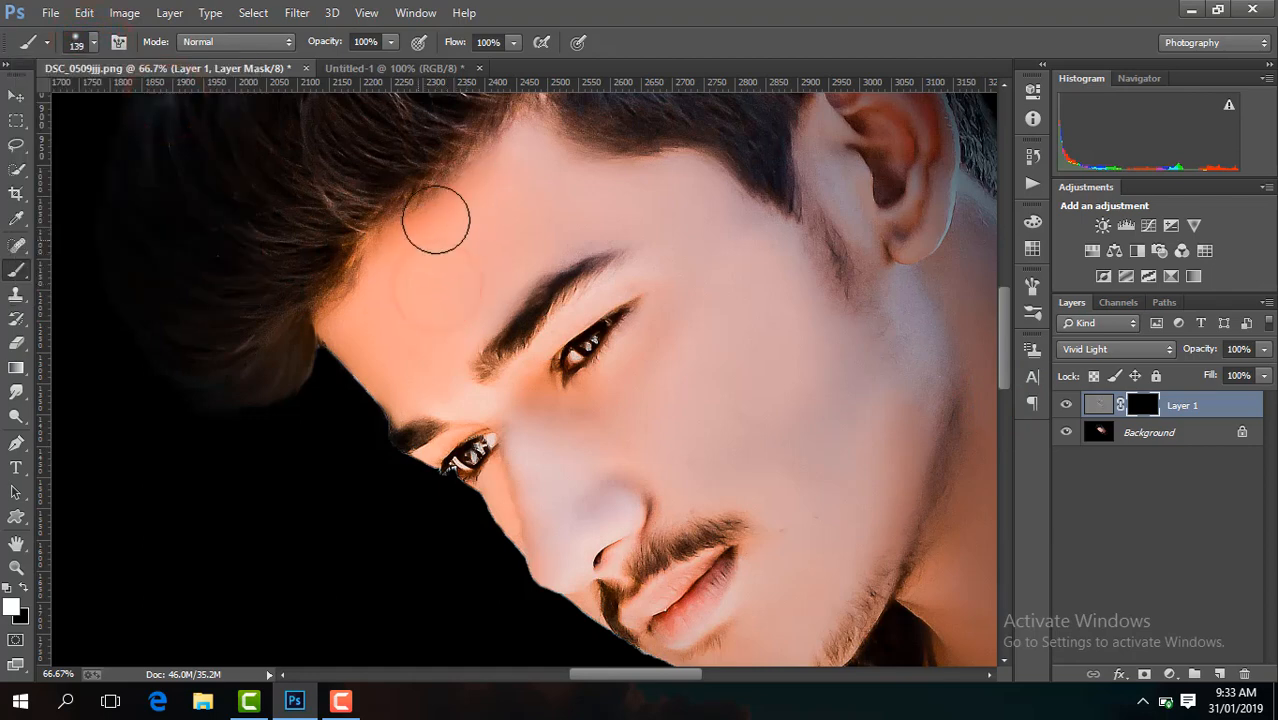
- Paint white on the layer mask over the forehead, temple and sideburn skin to reveal the smoothing
{"action": "mouse_move", "coordinate": [436, 219]}
{"action": "left_mouse_down"}
{"action": "mouse_move", "coordinate": [513, 174]}
{"action": "mouse_move", "coordinate": [408, 254]}
{"action": "mouse_move", "coordinate": [362, 300]}
{"action": "mouse_move", "coordinate": [366, 317]}
{"action": "left_mouse_up"}
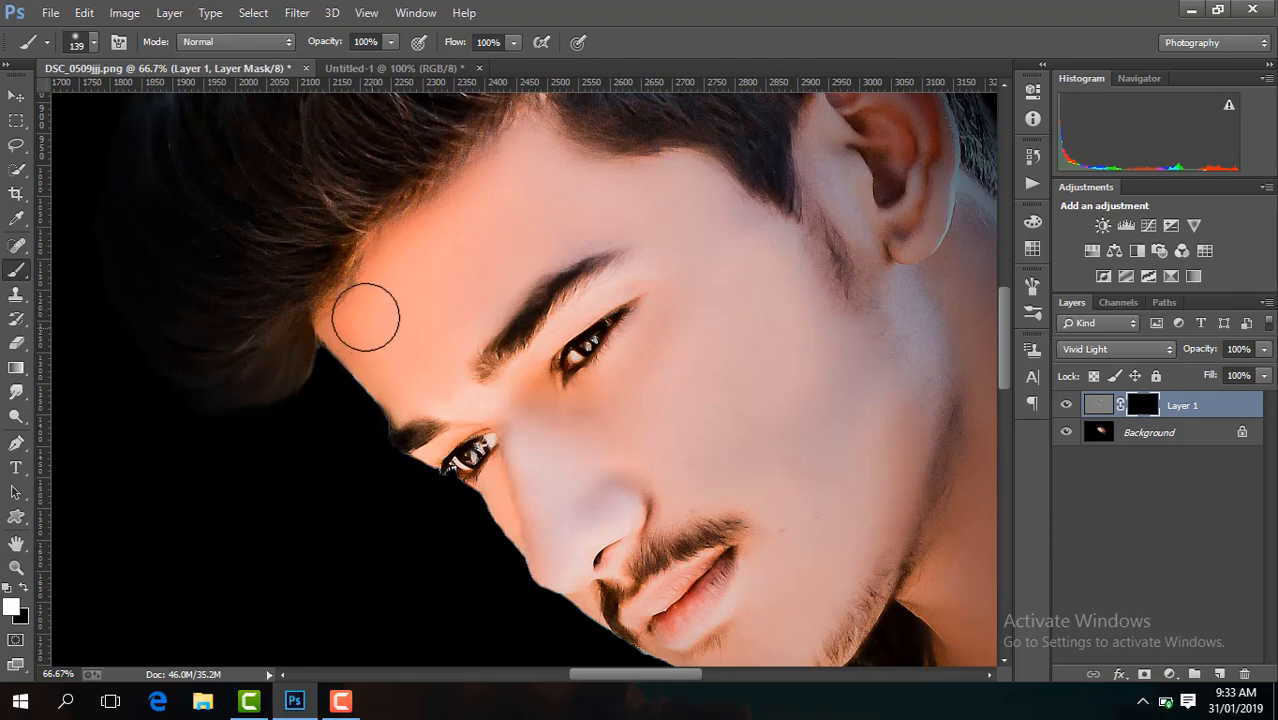
{"action": "mouse_move", "coordinate": [424, 357]}
{"action": "left_mouse_down"}
{"action": "mouse_move", "coordinate": [464, 328]}
{"action": "mouse_move", "coordinate": [412, 365]}
{"action": "mouse_move", "coordinate": [422, 359]}
{"action": "mouse_move", "coordinate": [388, 304]}
{"action": "mouse_move", "coordinate": [398, 319]}
{"action": "mouse_move", "coordinate": [491, 296]}
{"action": "left_mouse_up"}
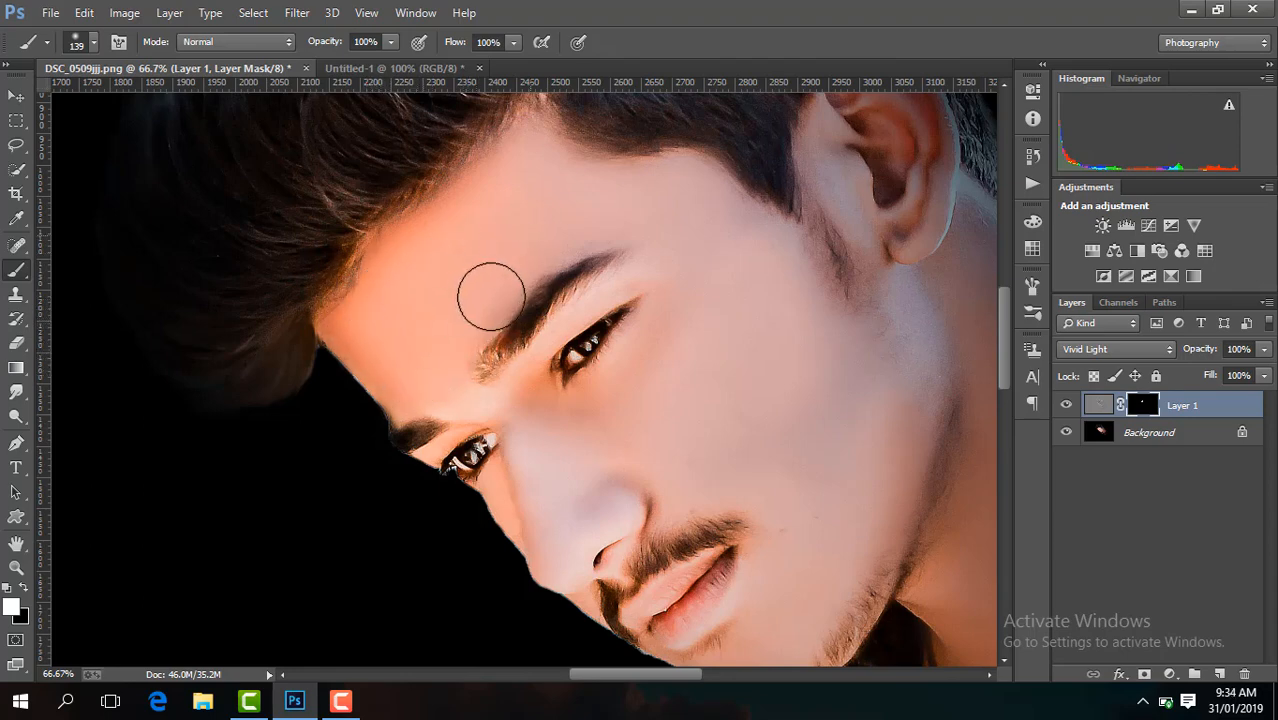
{"action": "left_click", "coordinate": [598, 192]}
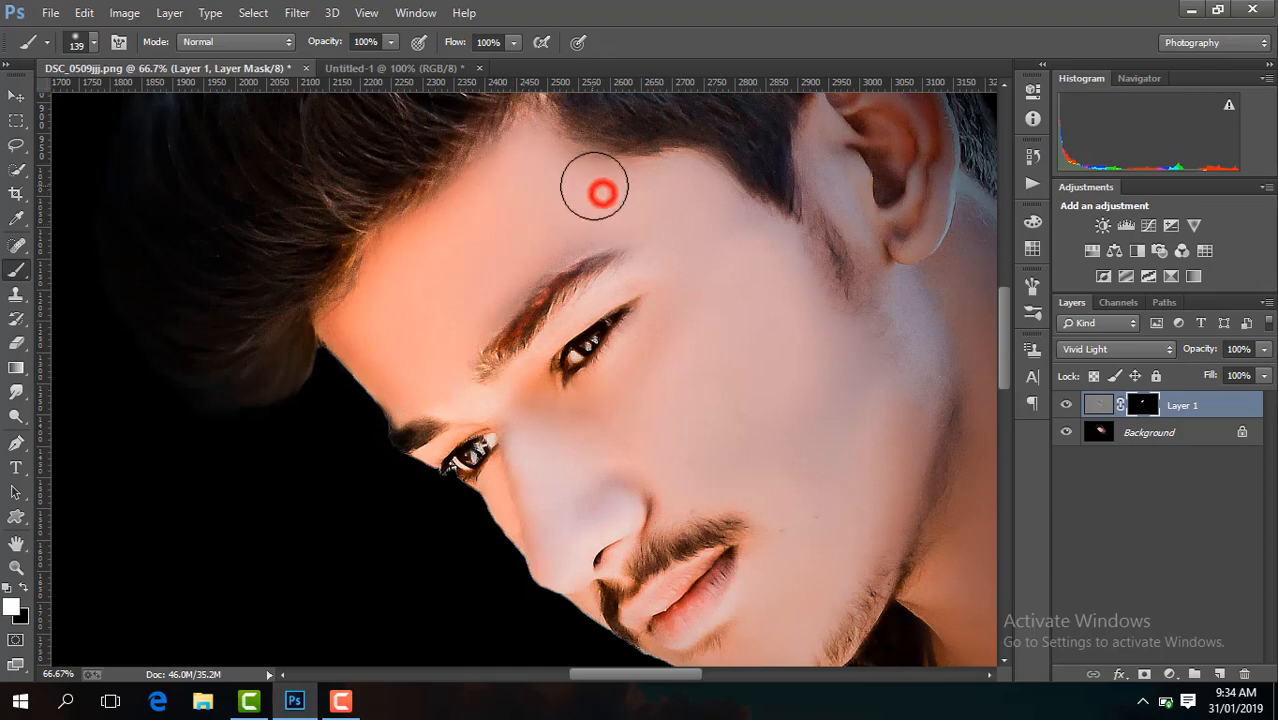
{"action": "mouse_move", "coordinate": [598, 190]}
{"action": "left_mouse_down"}
{"action": "mouse_move", "coordinate": [550, 148]}
{"action": "mouse_move", "coordinate": [531, 171]}
{"action": "left_mouse_up"}
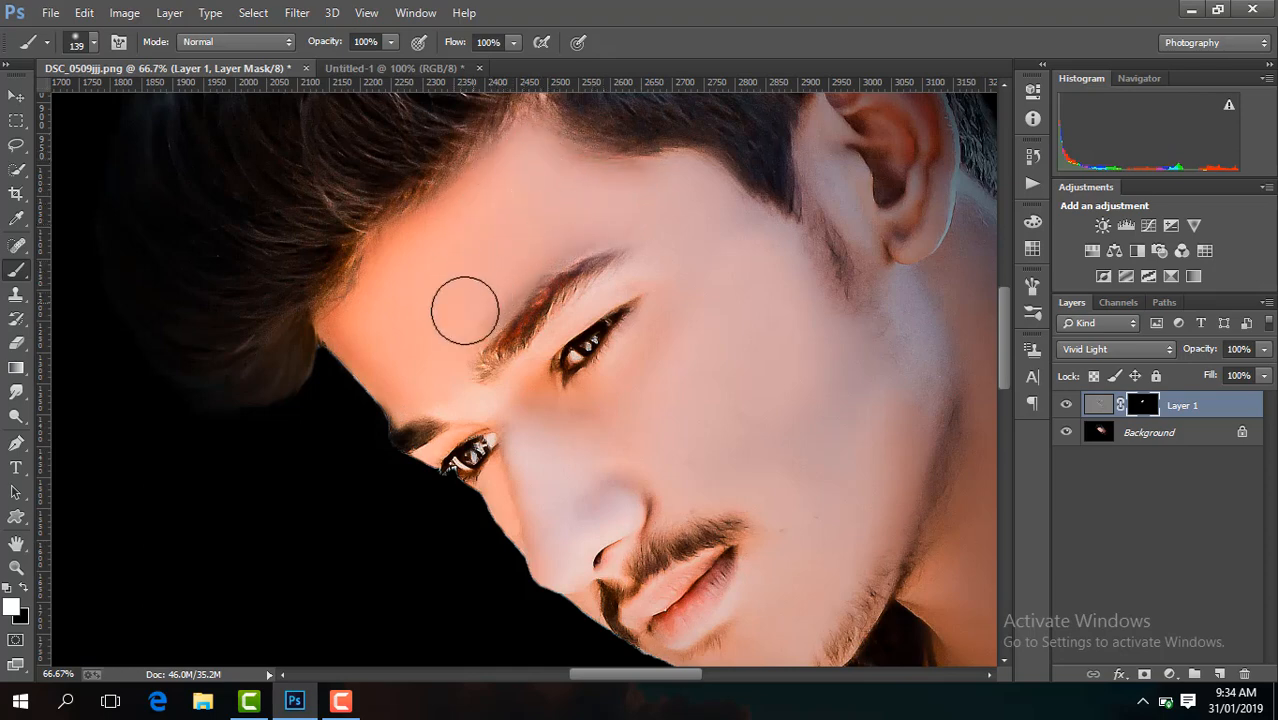
{"action": "left_click", "coordinate": [417, 374]}
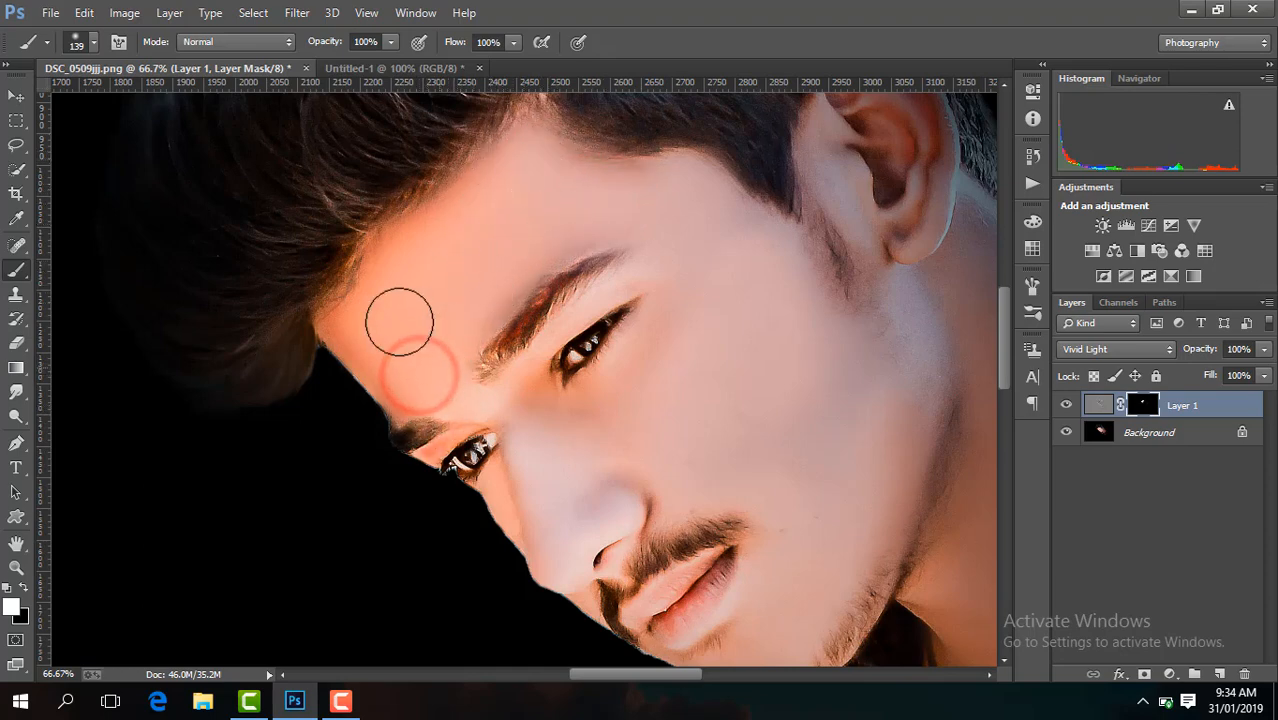
{"action": "left_click", "coordinate": [681, 201]}
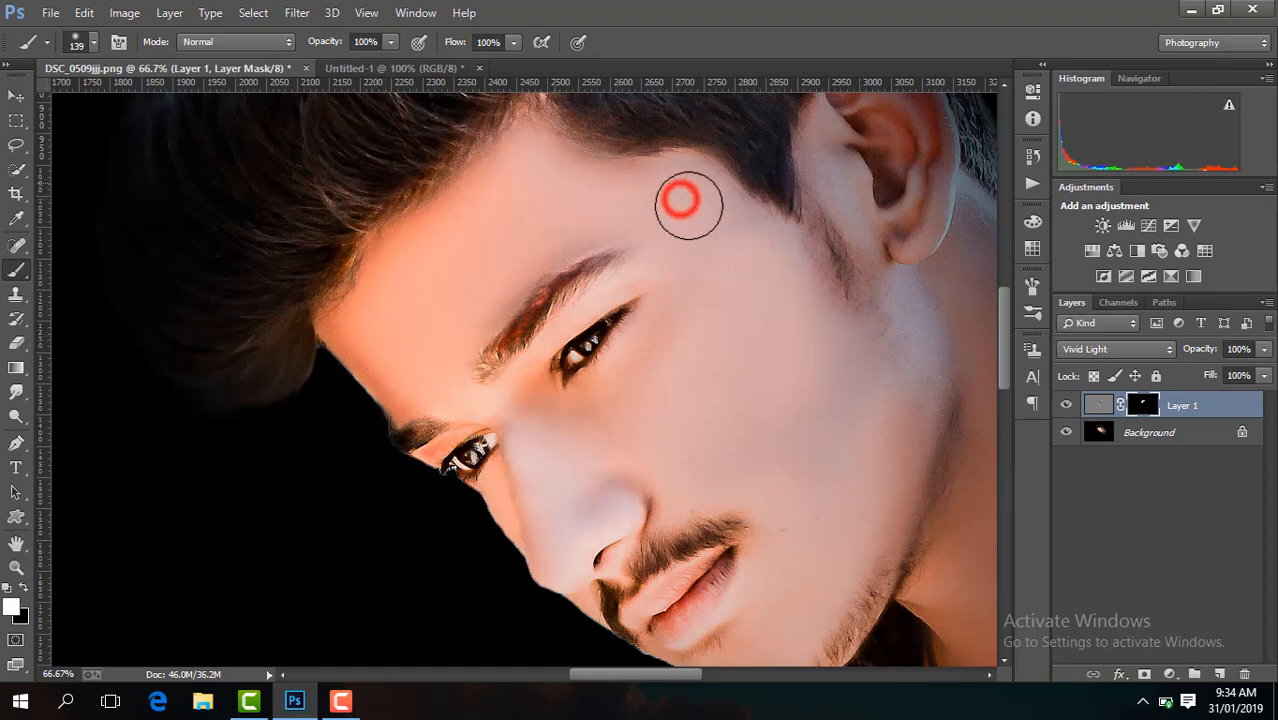
{"action": "left_click", "coordinate": [836, 285]}
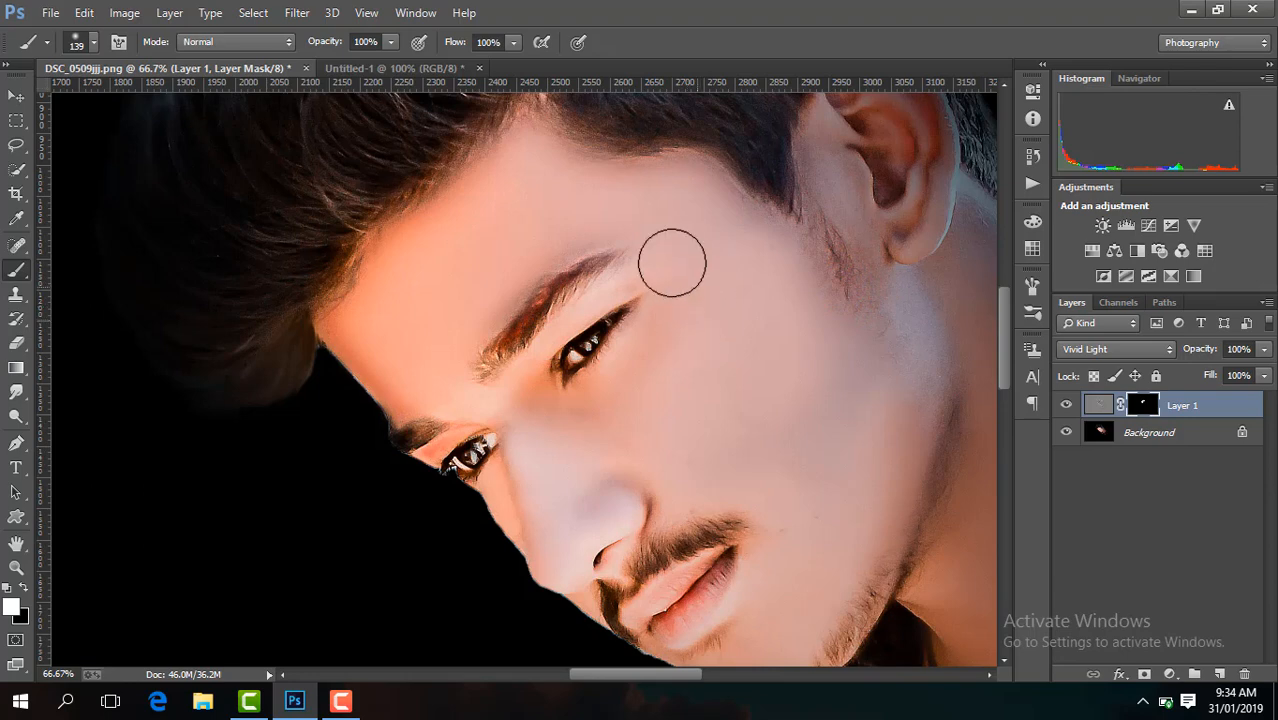
- Paint white on the mask over the cheek, jaw, chin and nose to smooth the skin there
{"action": "left_click_drag", "start_coordinate": [1005, 320], "coordinate": [1007, 350]}
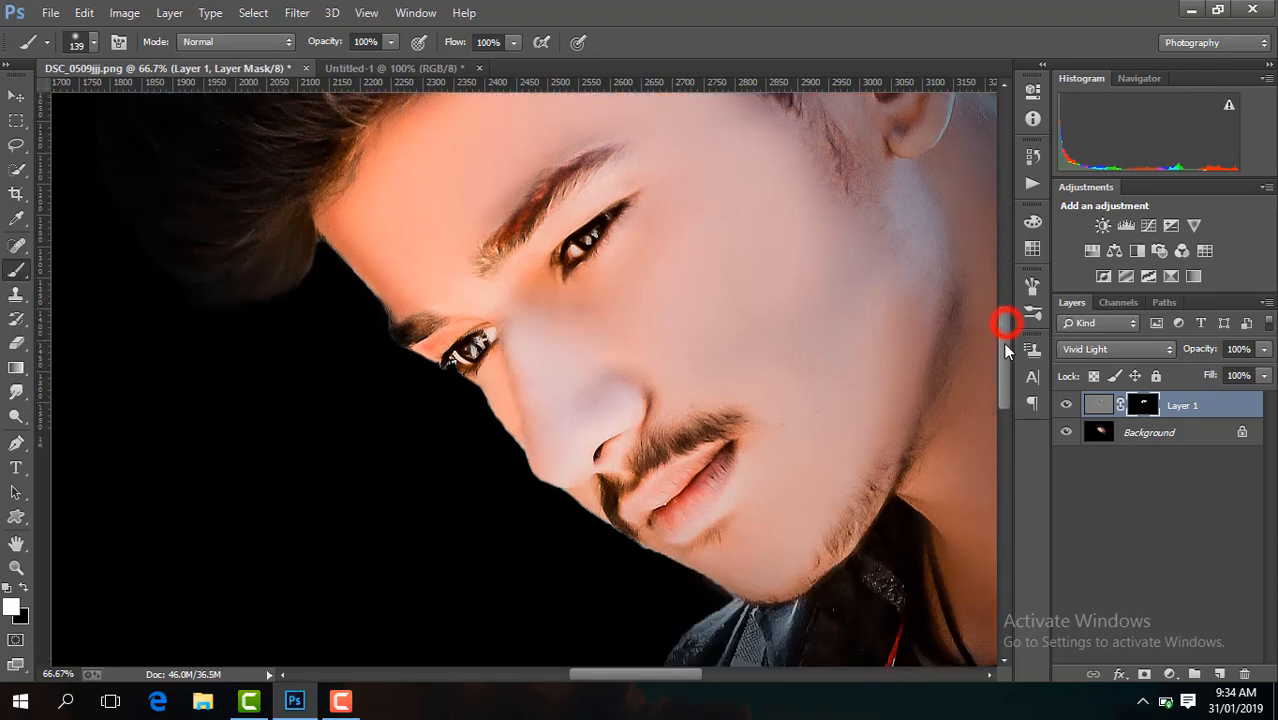
{"action": "left_click", "coordinate": [670, 284]}
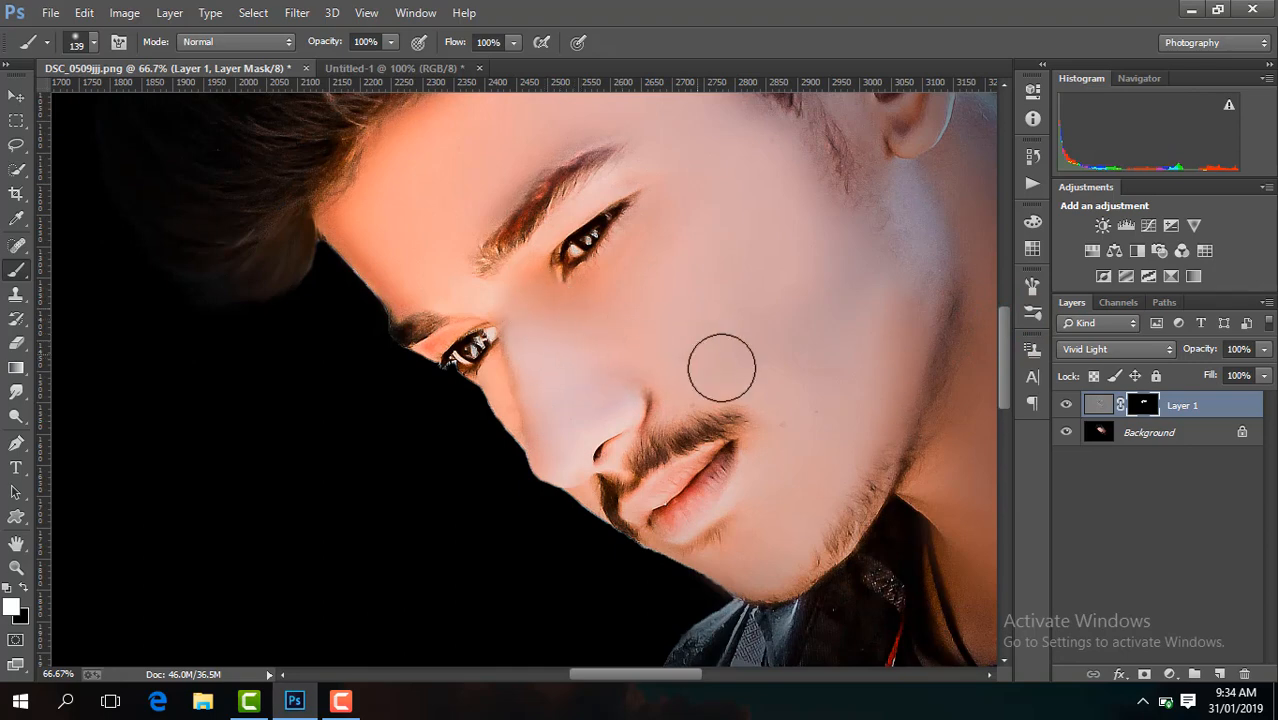
{"action": "mouse_move", "coordinate": [868, 233]}
{"action": "left_mouse_down"}
{"action": "mouse_move", "coordinate": [891, 302]}
{"action": "mouse_move", "coordinate": [881, 258]}
{"action": "mouse_move", "coordinate": [908, 284]}
{"action": "mouse_move", "coordinate": [893, 314]}
{"action": "left_mouse_up"}
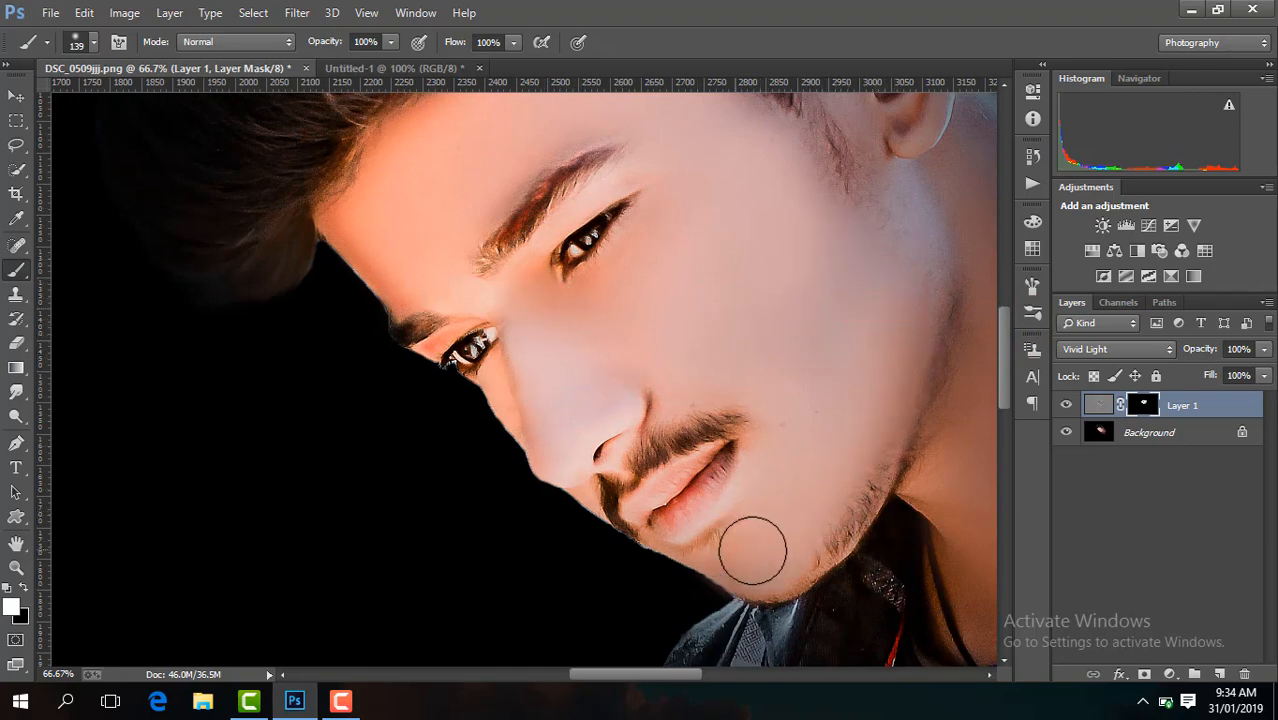
{"action": "mouse_move", "coordinate": [813, 522]}
{"action": "left_mouse_down"}
{"action": "mouse_move", "coordinate": [804, 543]}
{"action": "mouse_move", "coordinate": [742, 553]}
{"action": "left_mouse_up"}
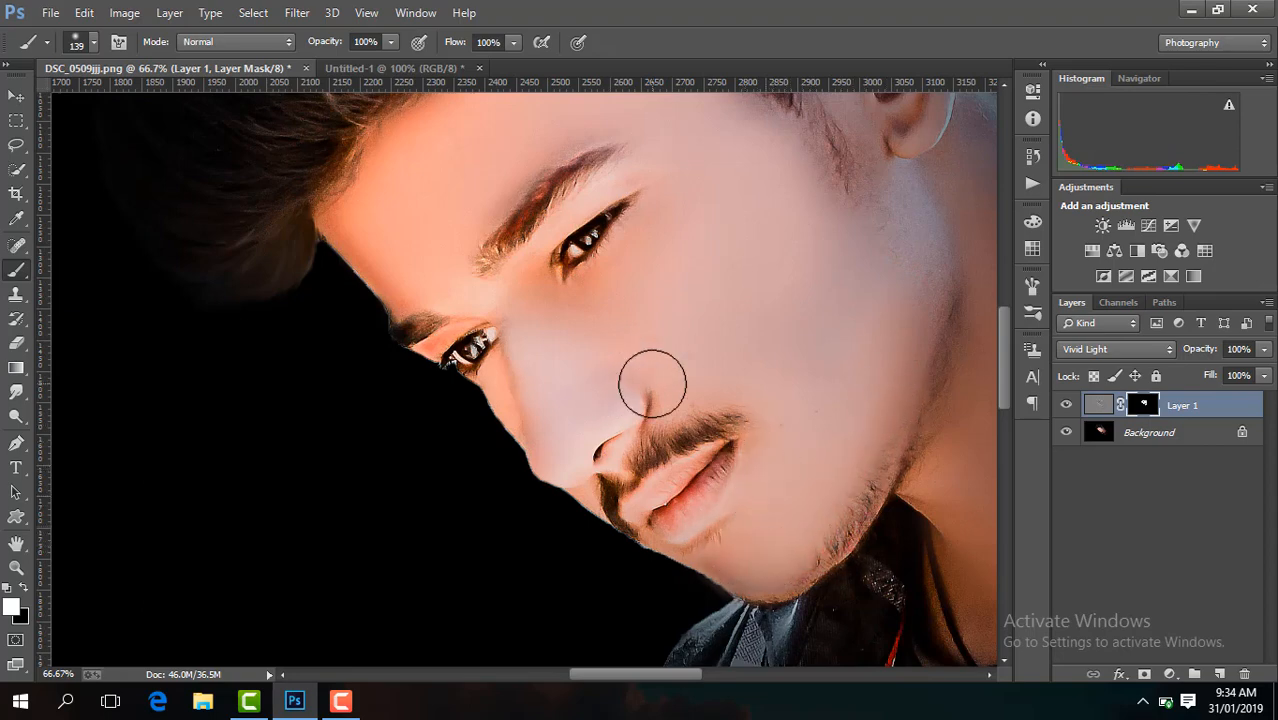
{"action": "mouse_move", "coordinate": [652, 378]}
{"action": "left_mouse_down"}
{"action": "mouse_move", "coordinate": [563, 400]}
{"action": "mouse_move", "coordinate": [558, 420]}
{"action": "mouse_move", "coordinate": [528, 375]}
{"action": "mouse_move", "coordinate": [530, 389]}
{"action": "mouse_move", "coordinate": [545, 382]}
{"action": "mouse_move", "coordinate": [528, 305]}
{"action": "mouse_move", "coordinate": [550, 342]}
{"action": "mouse_move", "coordinate": [557, 430]}
{"action": "mouse_move", "coordinate": [571, 330]}
{"action": "left_mouse_up"}
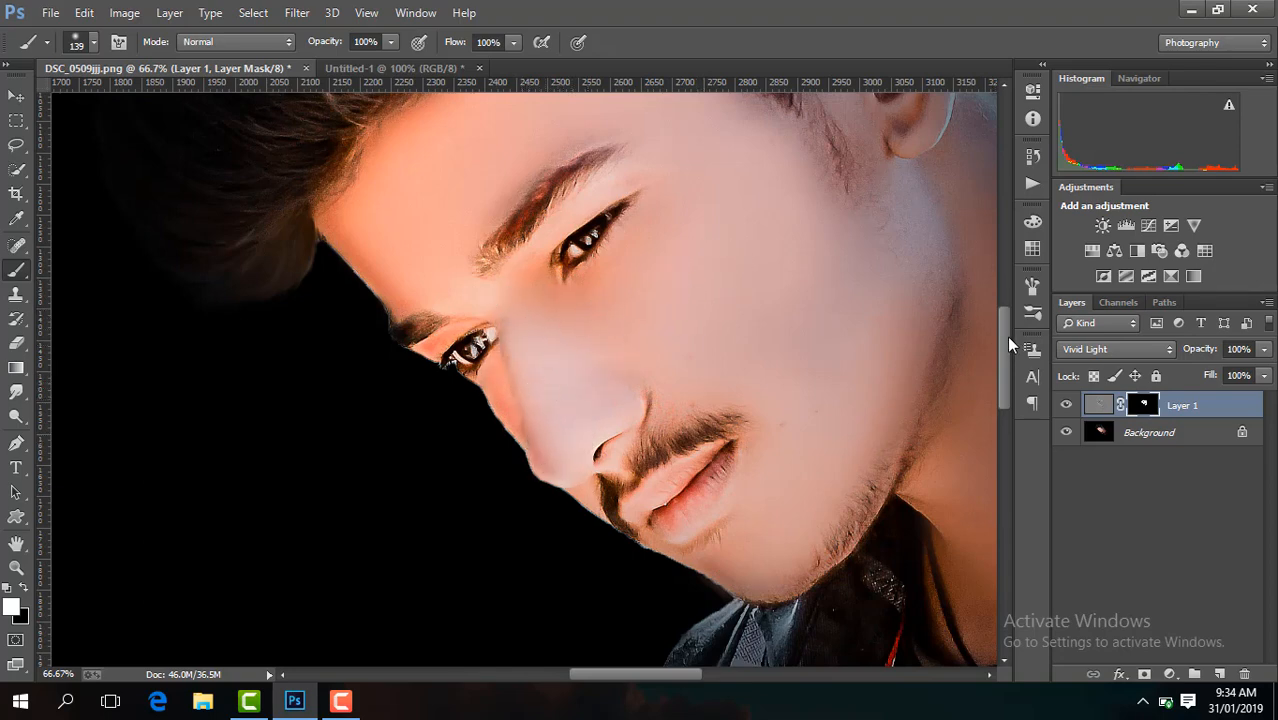
- Paint white on the mask over the ear and the neck to extend the skin smoothing
{"action": "left_click_drag", "start_coordinate": [1006, 337], "coordinate": [1003, 297]}
{"action": "left_click_drag", "start_coordinate": [945, 235], "coordinate": [860, 195]}
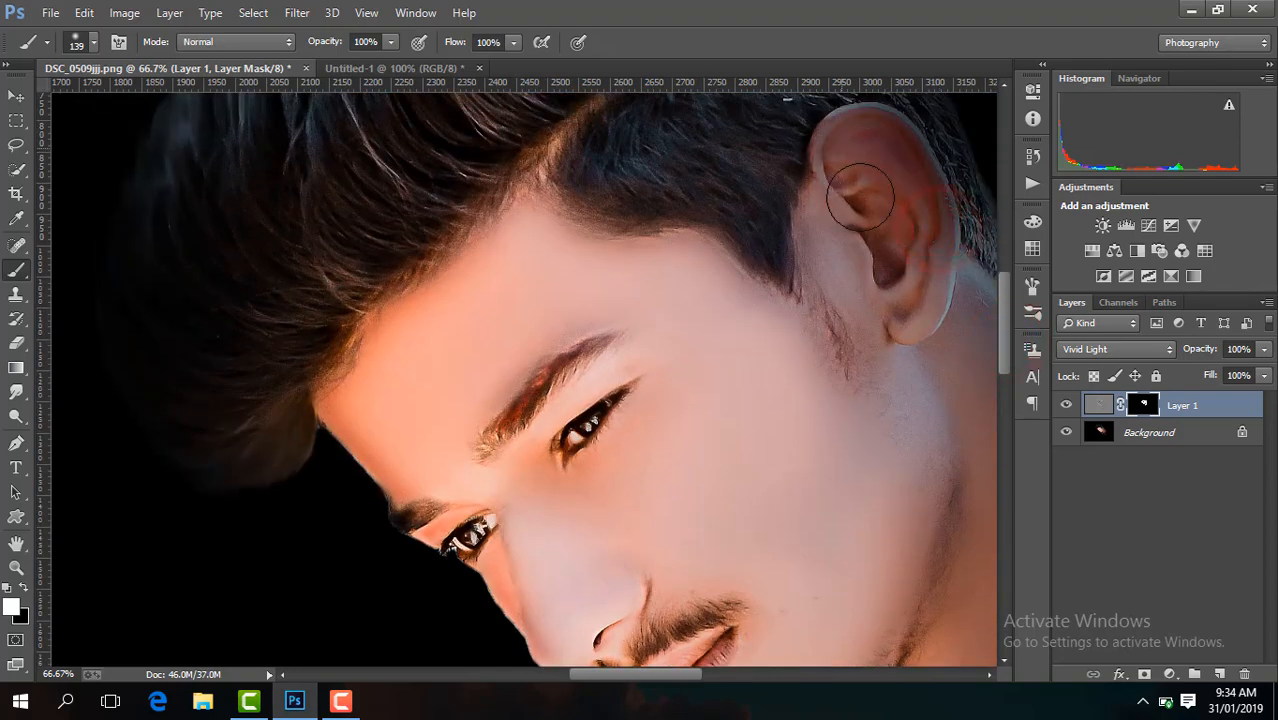
{"action": "left_click_drag", "start_coordinate": [679, 679], "coordinate": [724, 676]}
{"action": "left_click_drag", "start_coordinate": [793, 474], "coordinate": [803, 412]}
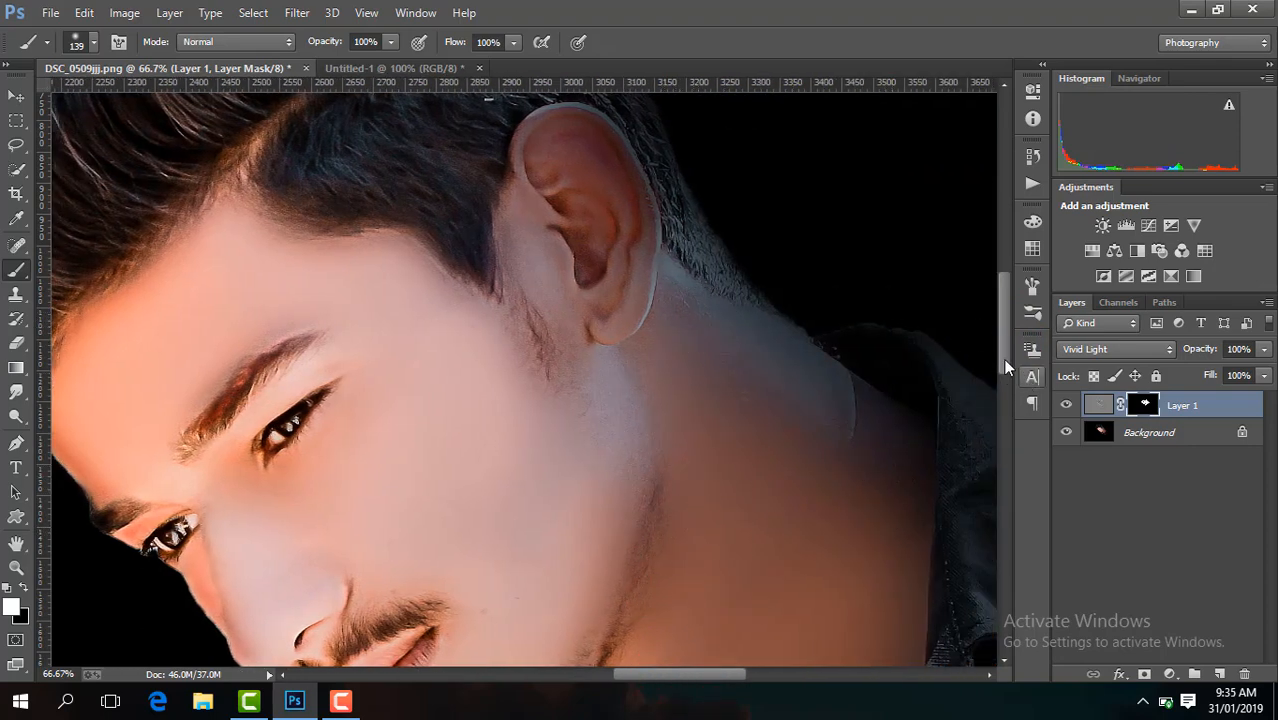
- Paint white on the layer mask over the neck below the jaw, down to the shirt collar, to smooth the skin
{"action": "left_click_drag", "start_coordinate": [1007, 352], "coordinate": [1007, 387]}
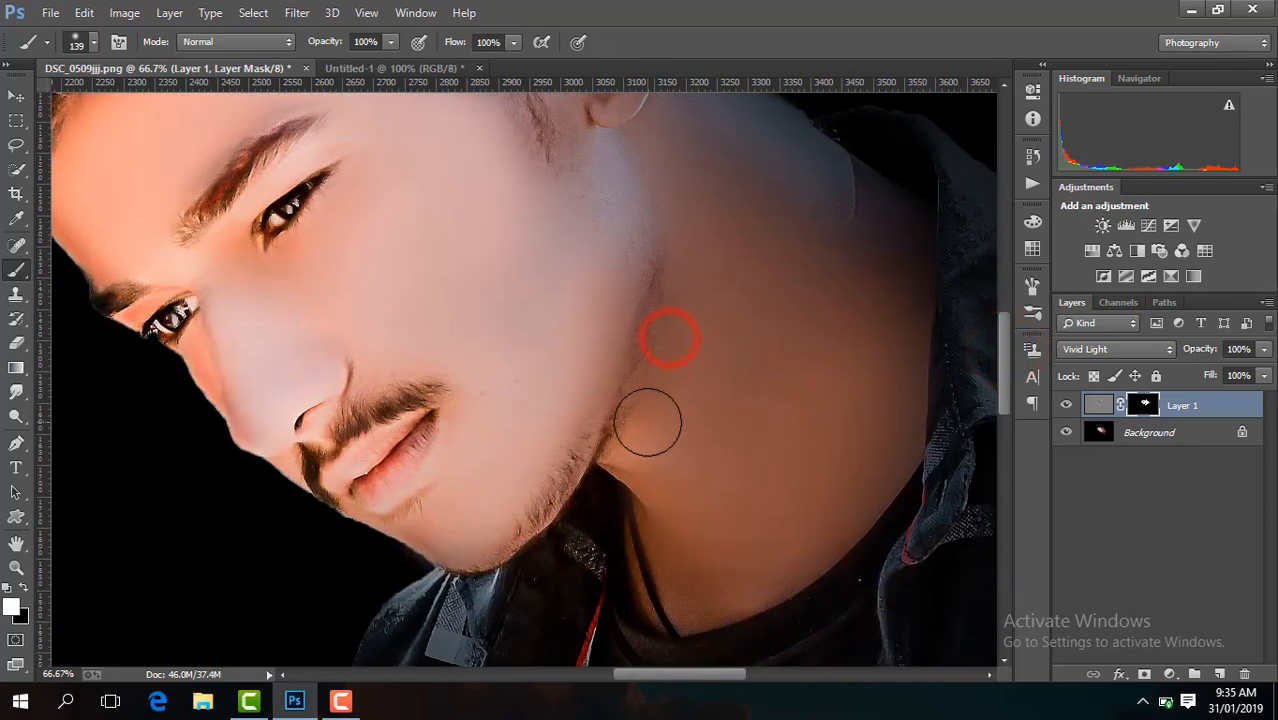
{"action": "mouse_move", "coordinate": [648, 422]}
{"action": "left_mouse_down"}
{"action": "mouse_move", "coordinate": [670, 489]}
{"action": "mouse_move", "coordinate": [656, 490]}
{"action": "mouse_move", "coordinate": [702, 611]}
{"action": "mouse_move", "coordinate": [666, 565]}
{"action": "mouse_move", "coordinate": [782, 540]}
{"action": "left_mouse_up"}
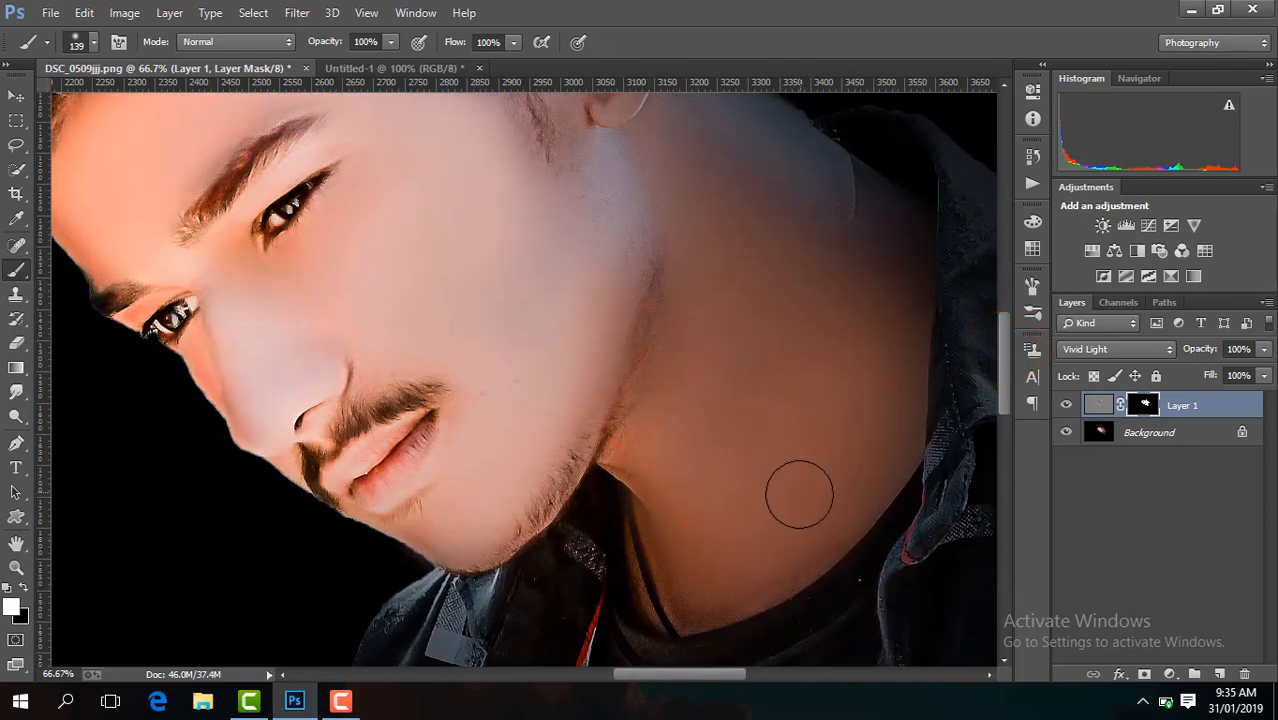
{"action": "mouse_move", "coordinate": [849, 493]}
{"action": "left_mouse_down"}
{"action": "mouse_move", "coordinate": [804, 537]}
{"action": "mouse_move", "coordinate": [673, 490]}
{"action": "left_mouse_up"}
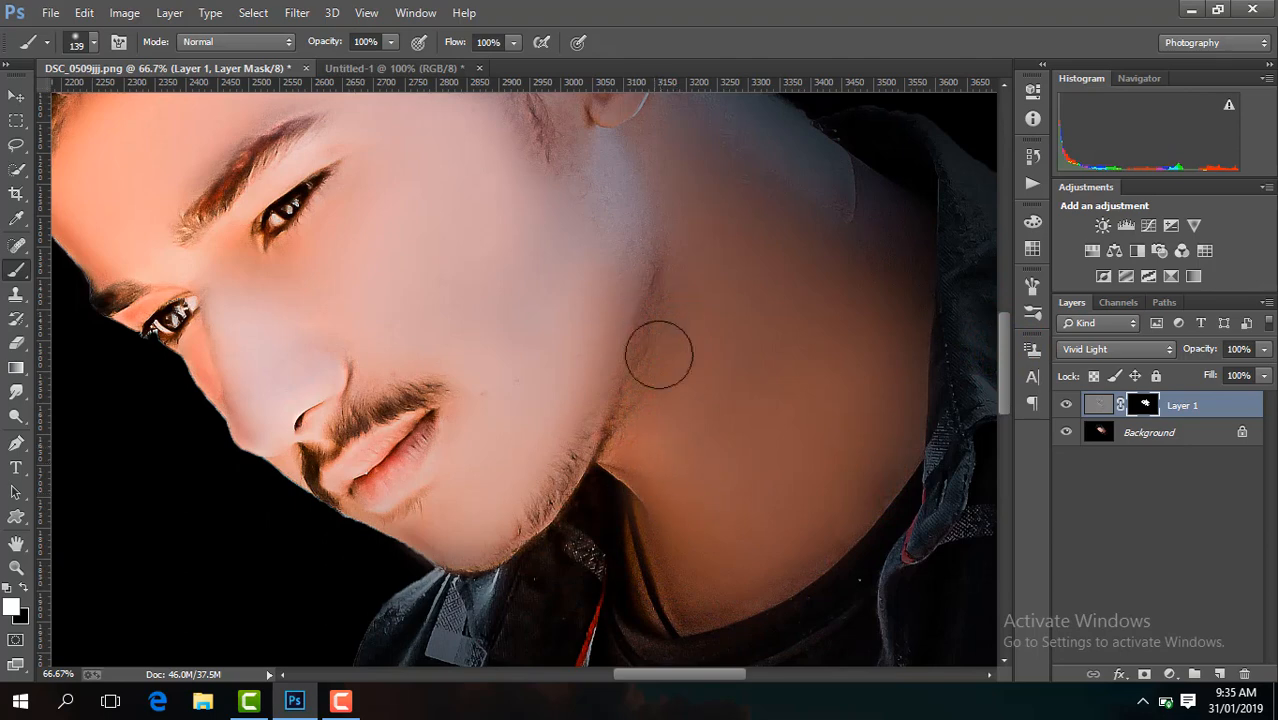
- Merge the visible layers into the background and duplicate the merged image onto a new layer
{"action": "key", "text": "ctrl+minus"}
{"action": "key", "text": "ctrl+minus"}
{"action": "key", "text": "ctrl+minus"}
{"action": "key", "text": "ctrl+minus"}
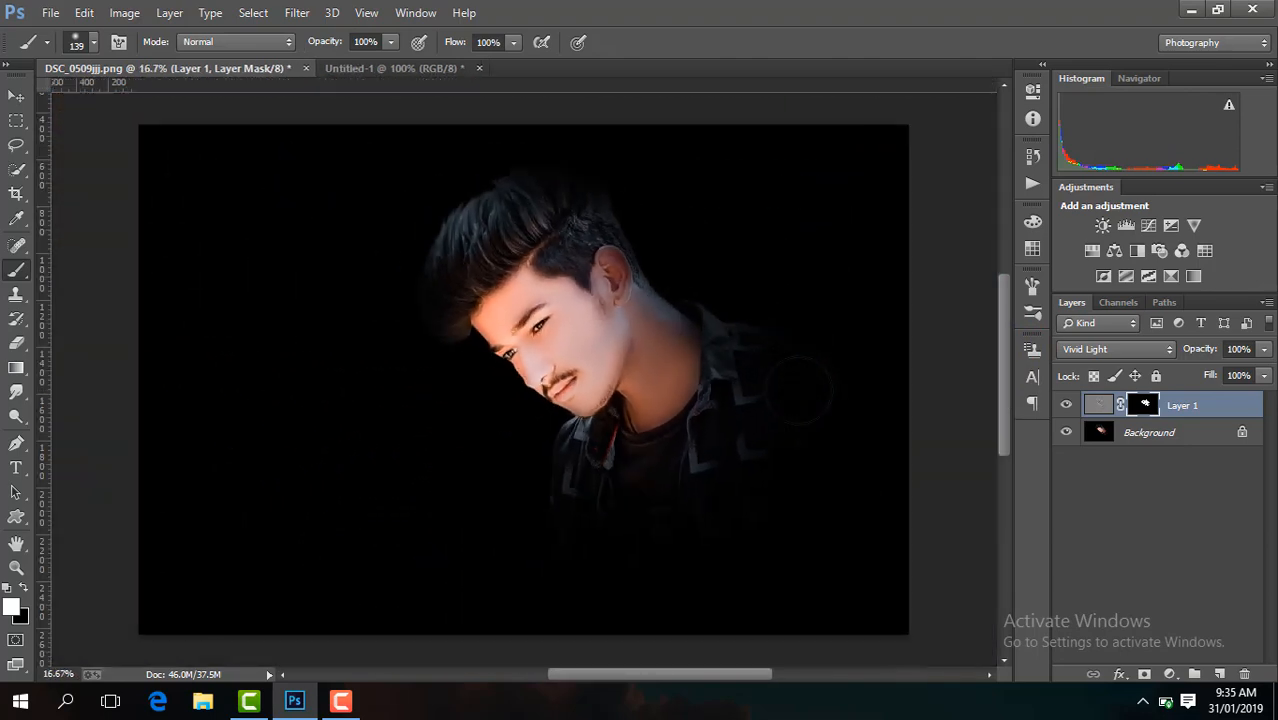
{"action": "right_click", "coordinate": [1212, 403]}
{"action": "left_click", "coordinate": [956, 553]}
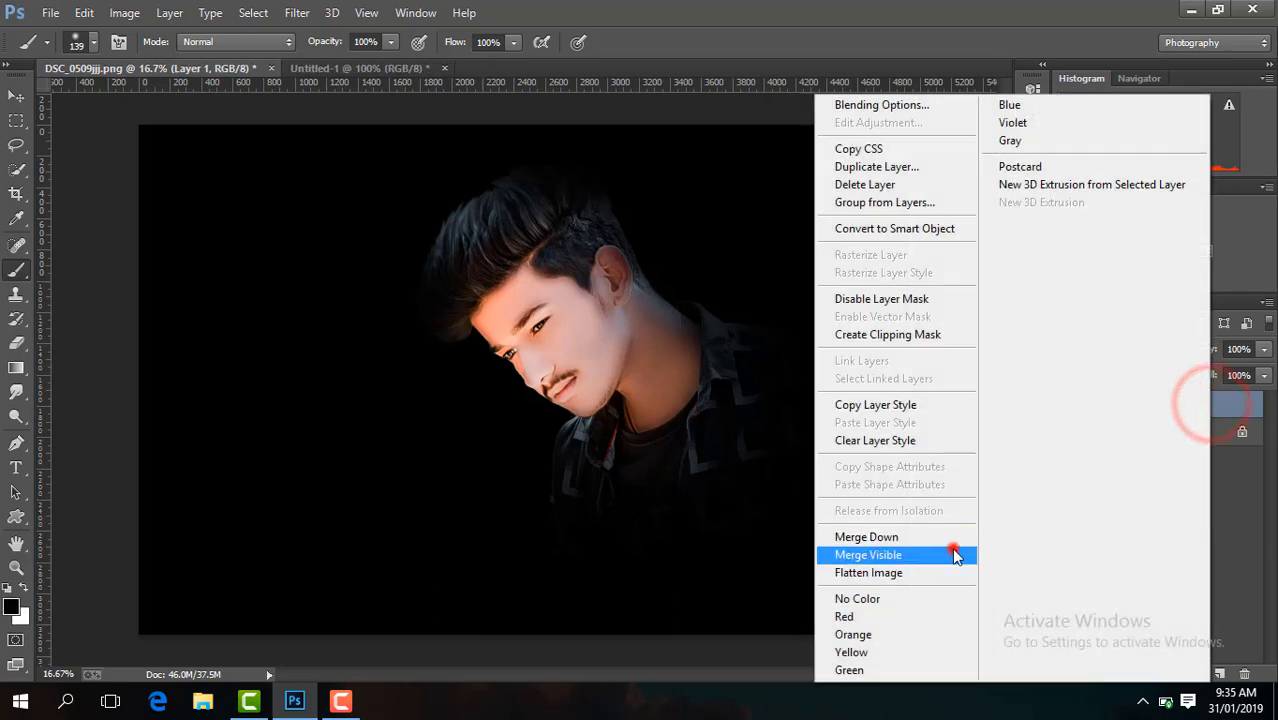
{"action": "key", "text": "ctrl+j"}
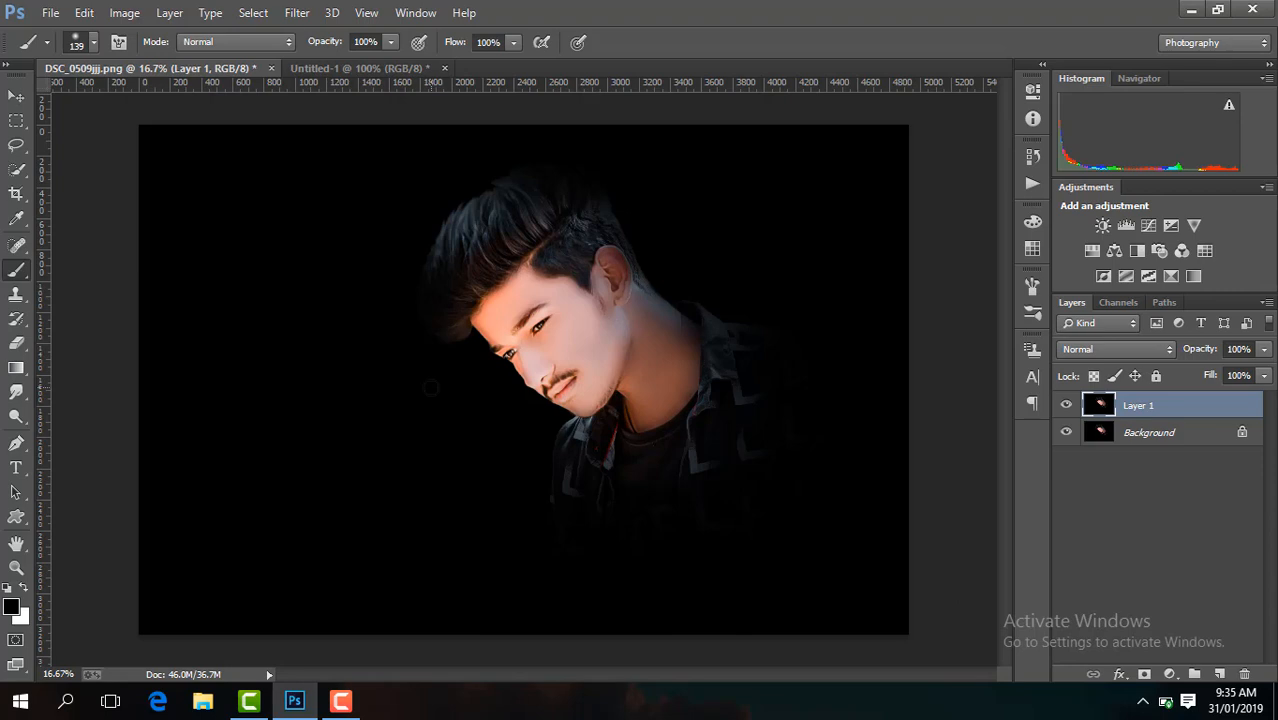
{"action": "key", "text": "ctrl+minus"}
{"action": "key", "text": "ctrl+minus"}
{"action": "key", "text": "ctrl+plus"}
{"action": "key", "text": "ctrl+plus"}
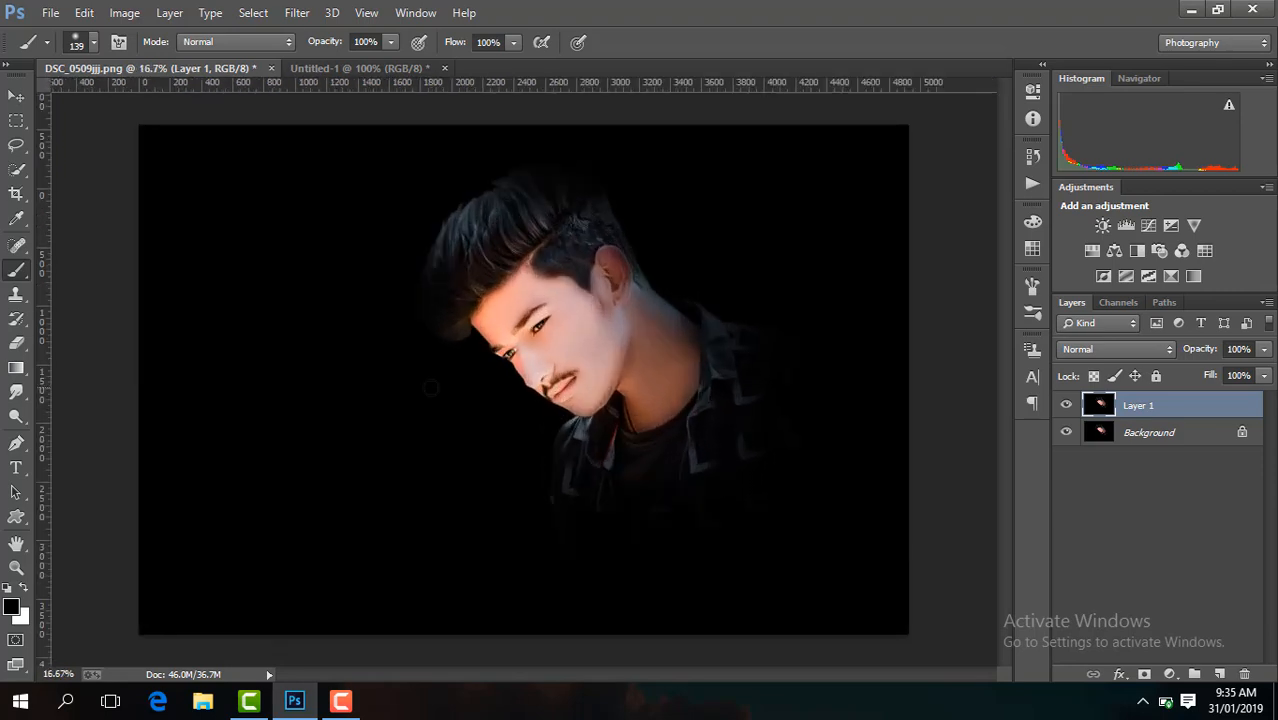
{"action": "key", "text": "ctrl+minus"}
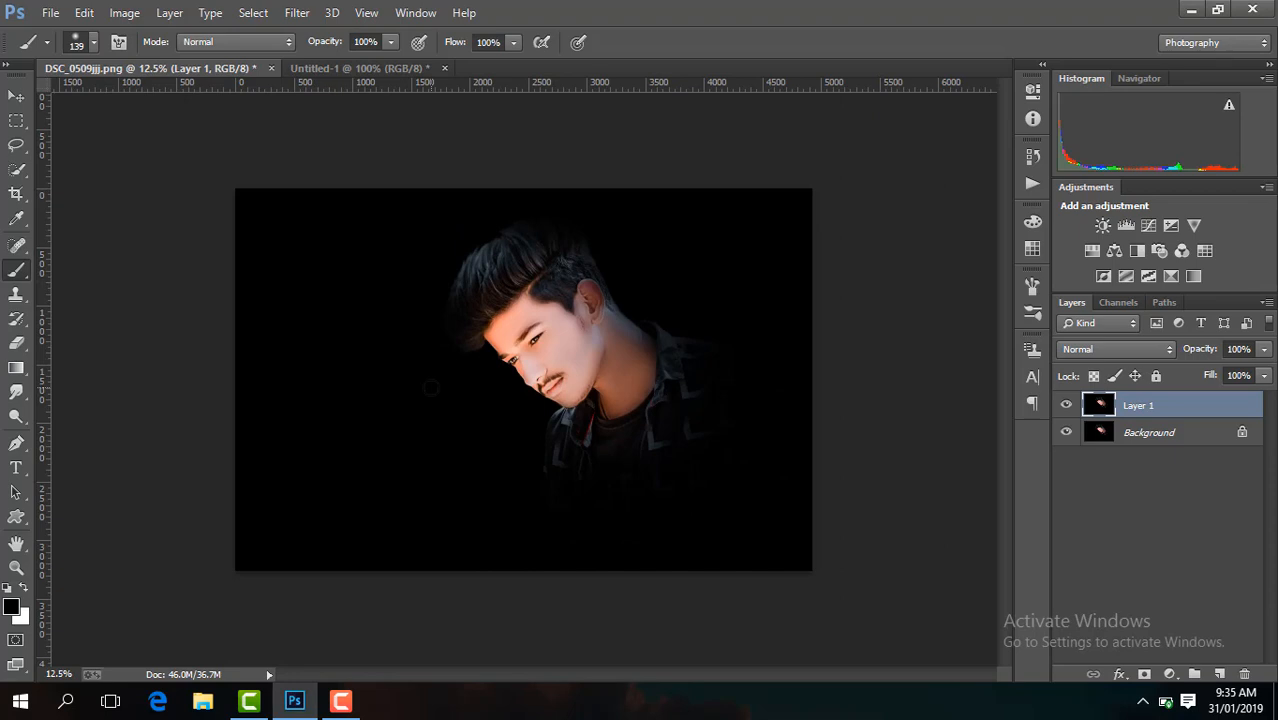
{"action": "key", "text": "ctrl+plus"}
{"action": "key", "text": "ctrl+plus"}
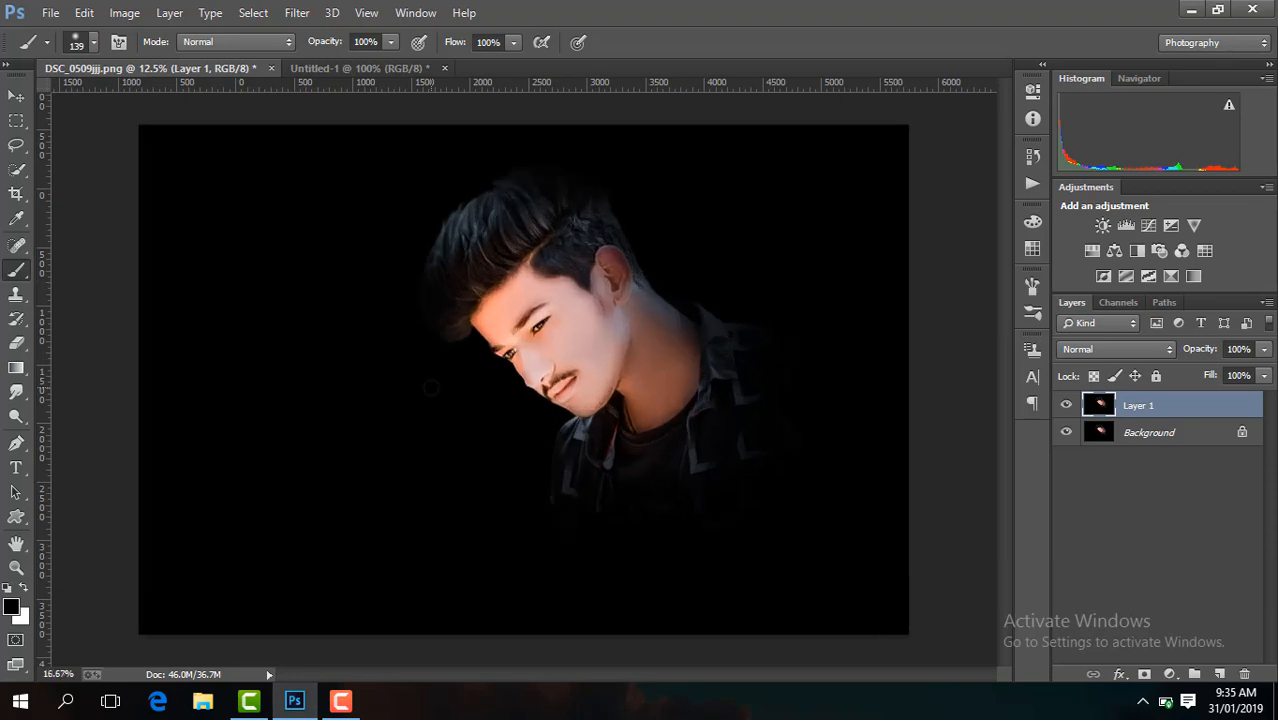
{"action": "key", "text": "ctrl+minus"}
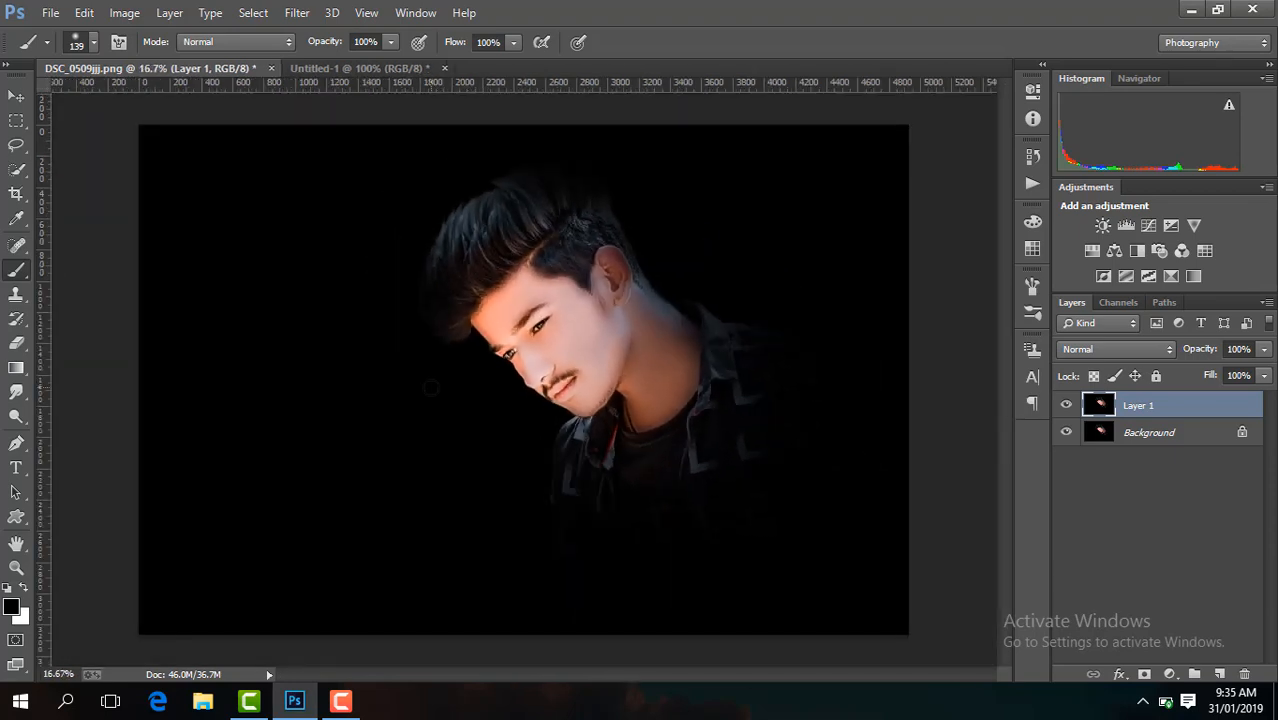
- Smudge the front edge of the hair above the forehead with the Smudge tool to blend it into the black background
{"action": "key", "text": "ctrl+plus"}
{"action": "key", "text": "ctrl+plus"}
{"action": "key", "text": "ctrl+plus"}
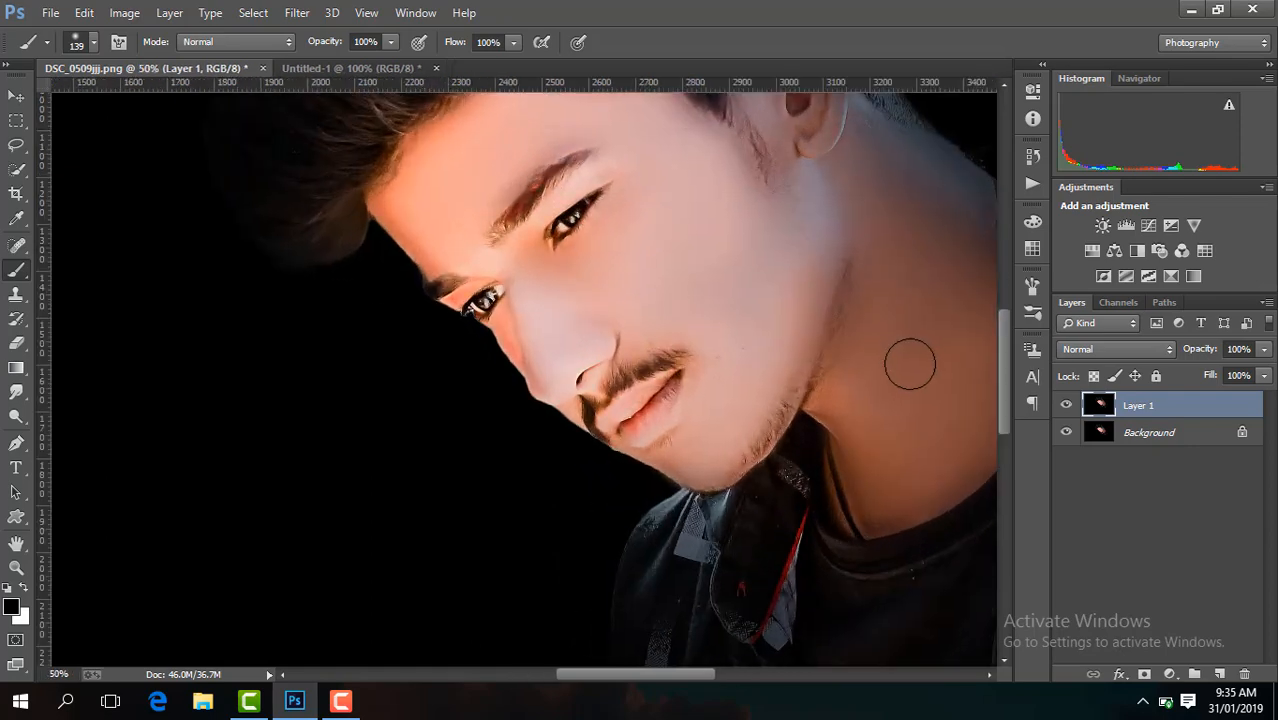
{"action": "left_click_drag", "start_coordinate": [1002, 364], "coordinate": [993, 320]}
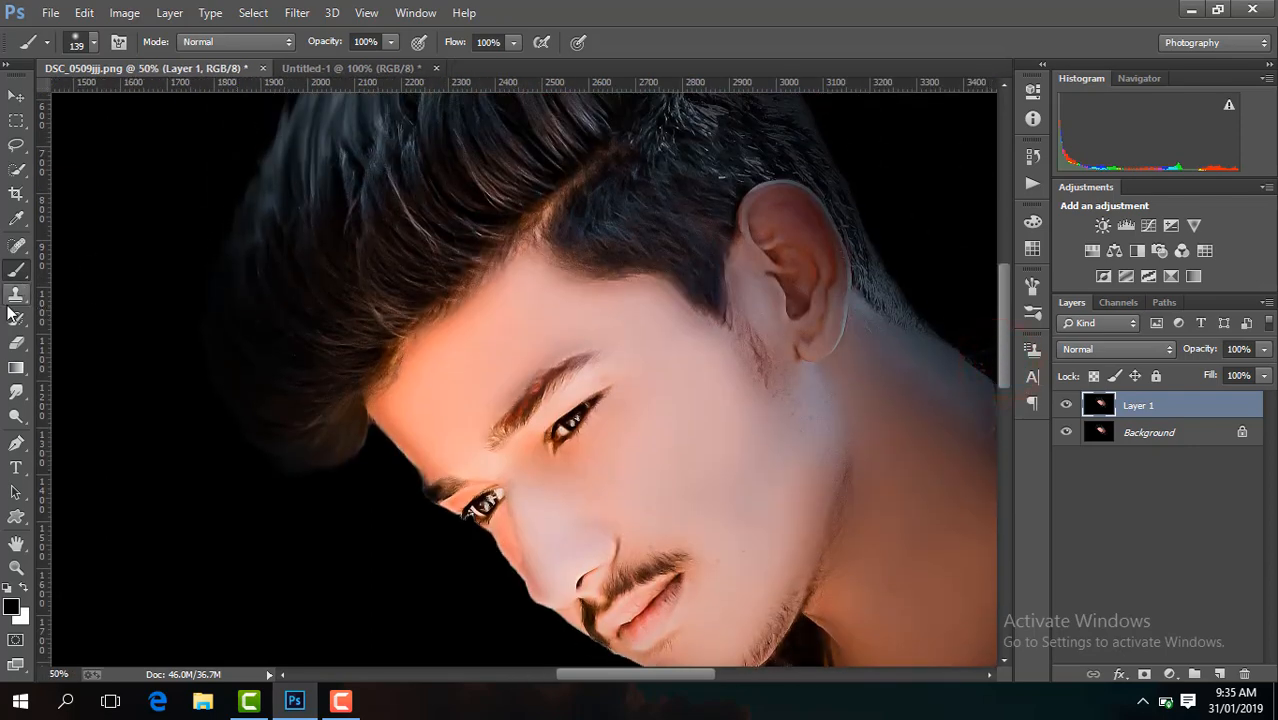
{"action": "left_click", "coordinate": [16, 394]}
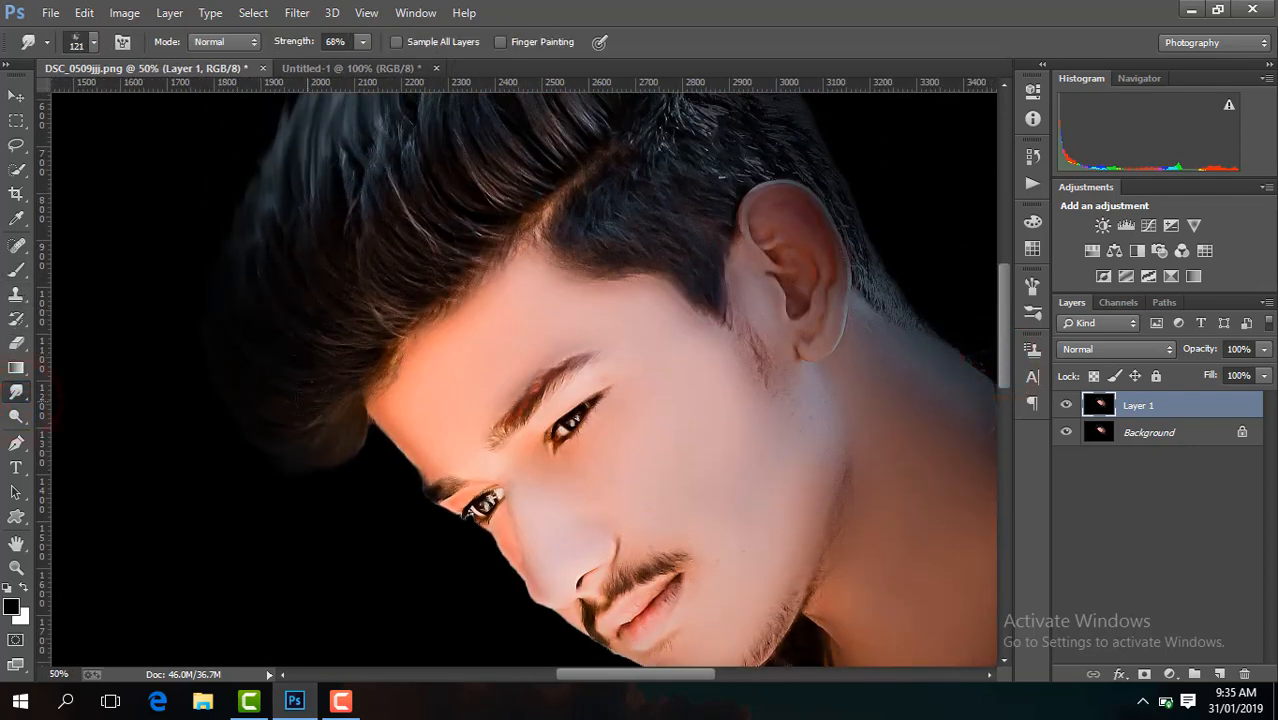
{"action": "left_click", "coordinate": [316, 394]}
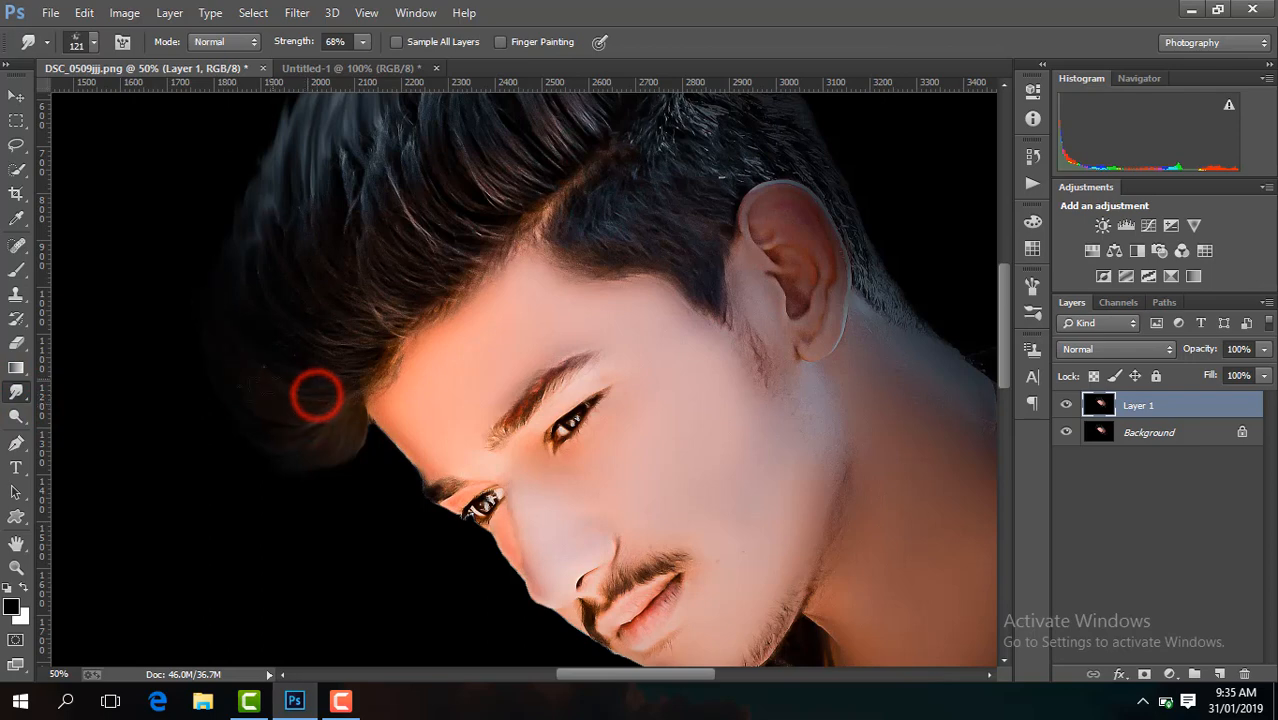
{"action": "left_click", "coordinate": [297, 415]}
{"action": "left_click", "coordinate": [305, 366]}
{"action": "left_click", "coordinate": [307, 367]}
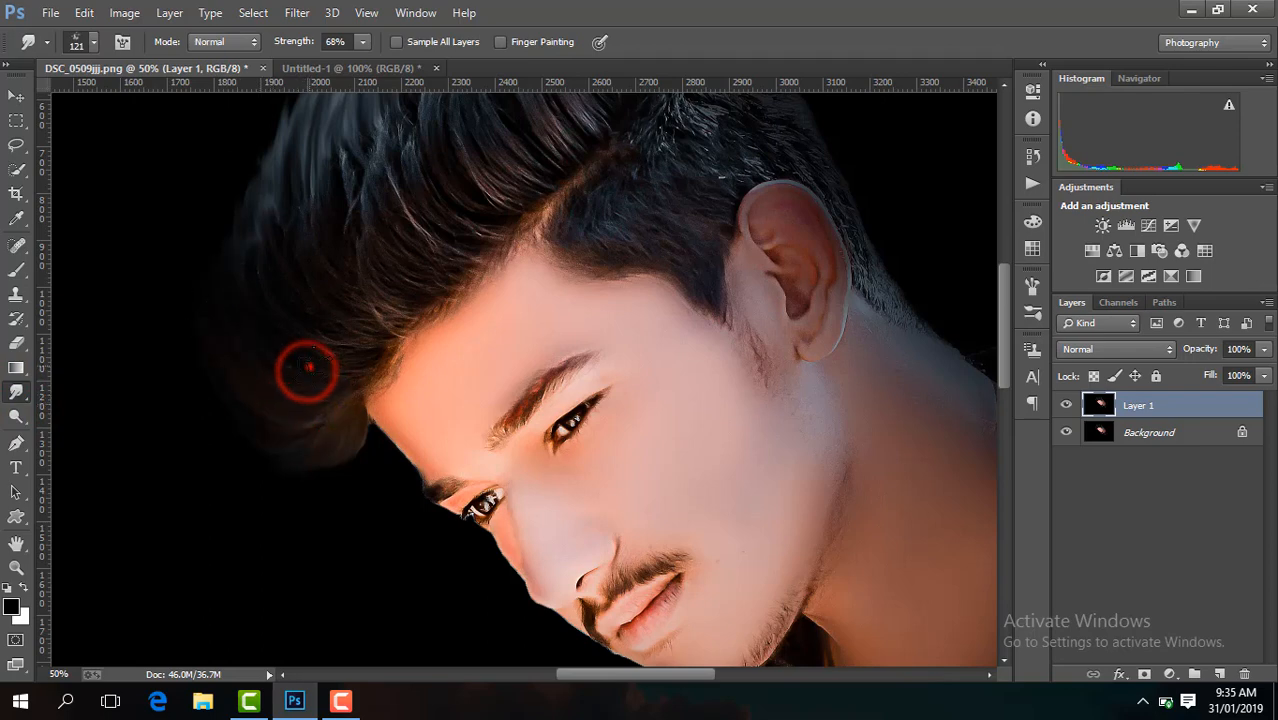
{"action": "left_click", "coordinate": [263, 316]}
- Hide the smudged layer to compare the hair with the unsmudged background layer
{"action": "key", "text": "ctrl+minus"}
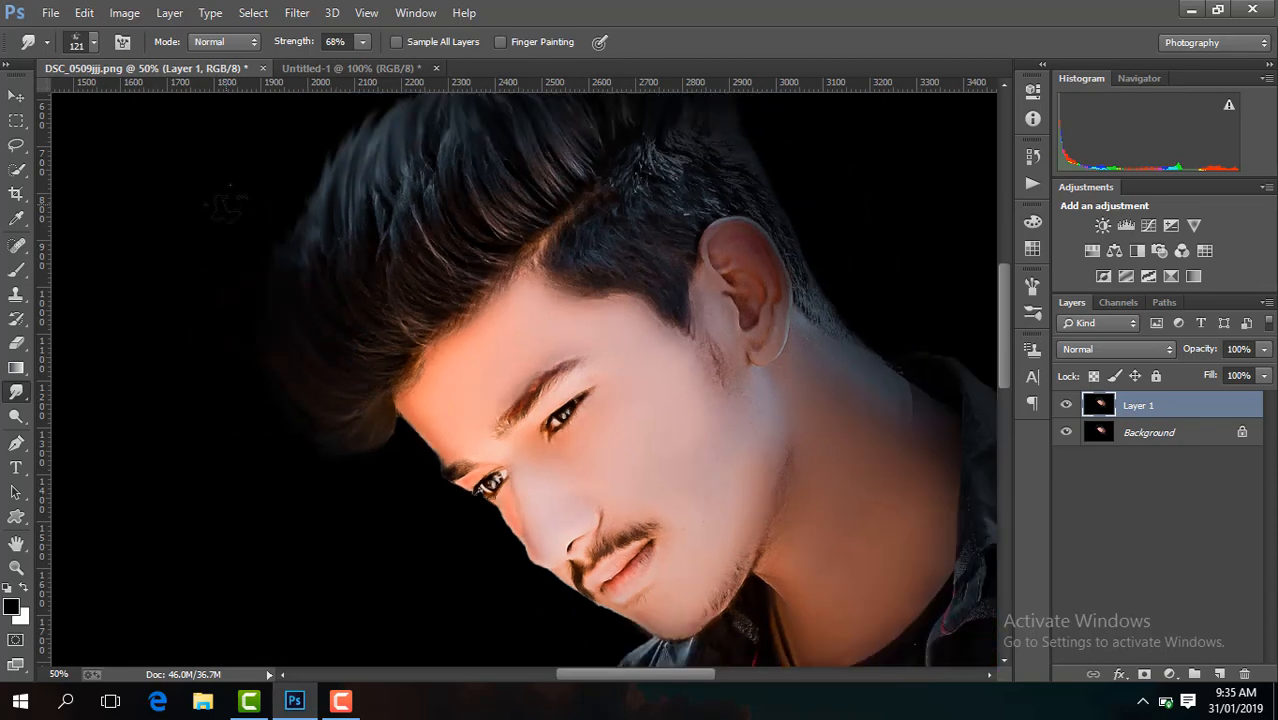
{"action": "key", "text": "ctrl+minus"}
{"action": "left_click", "coordinate": [1065, 406]}
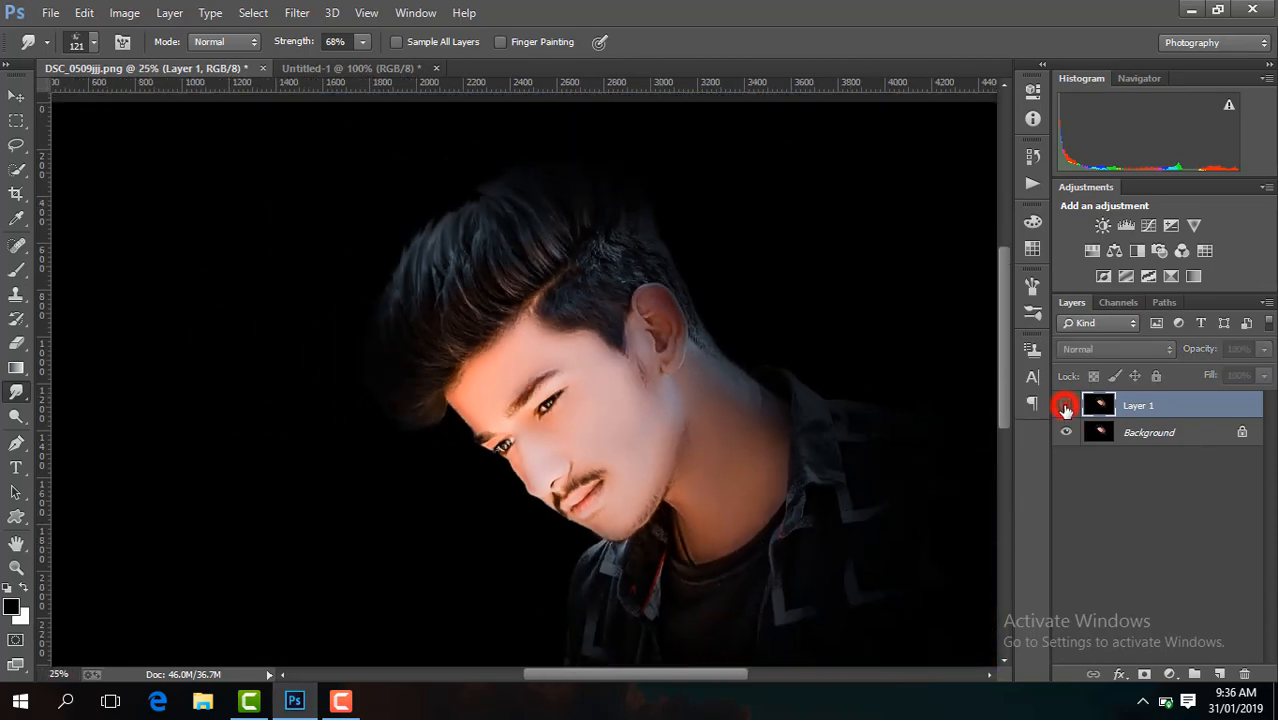